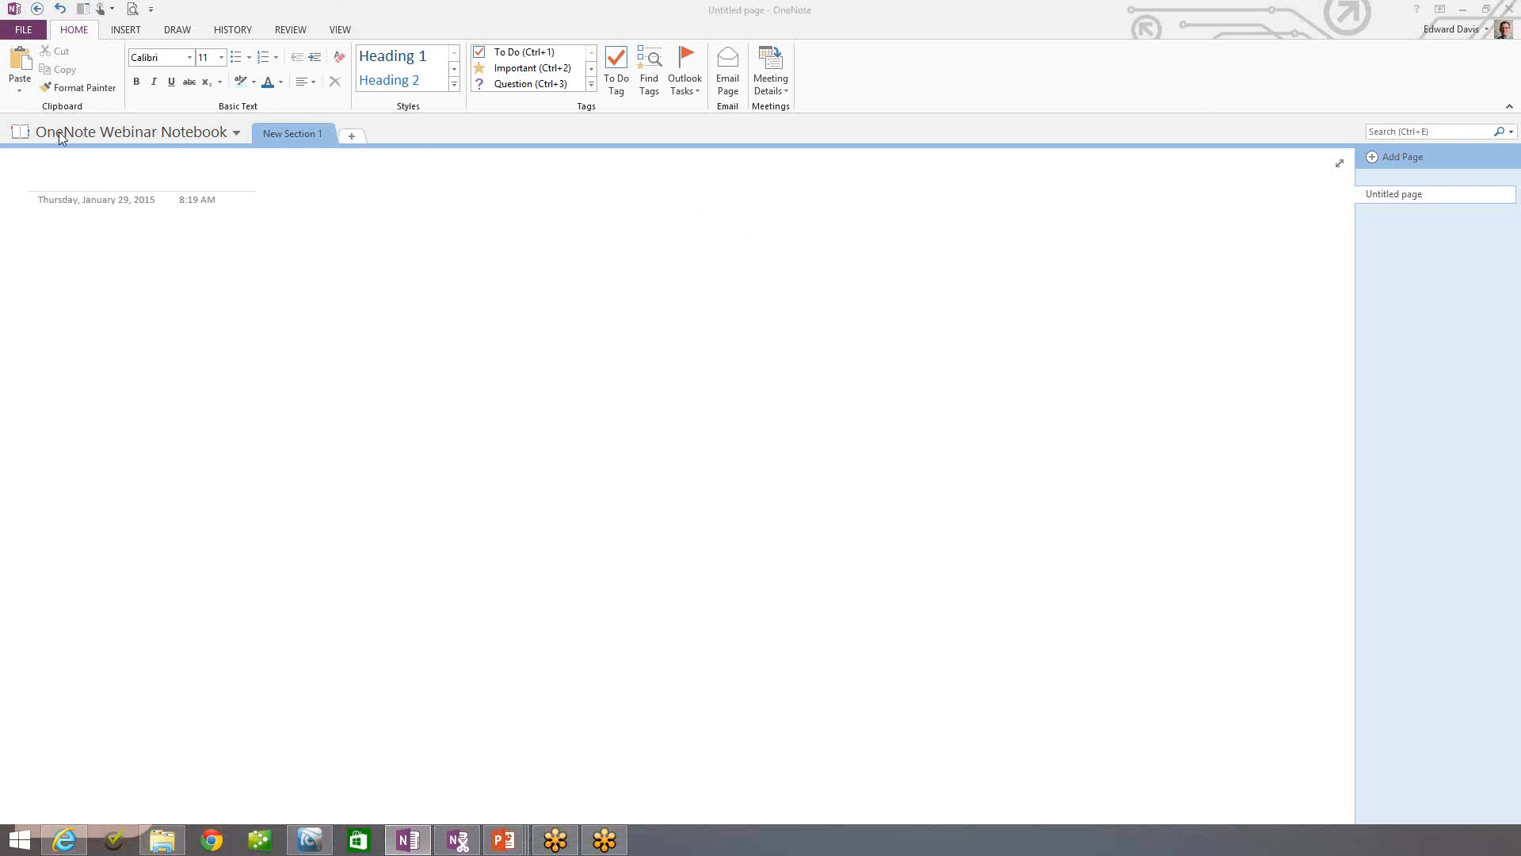
# - View the Daily Notes notebook as an example and return to the OneNote Webinar Notebook
pyautogui.click(168, 129)
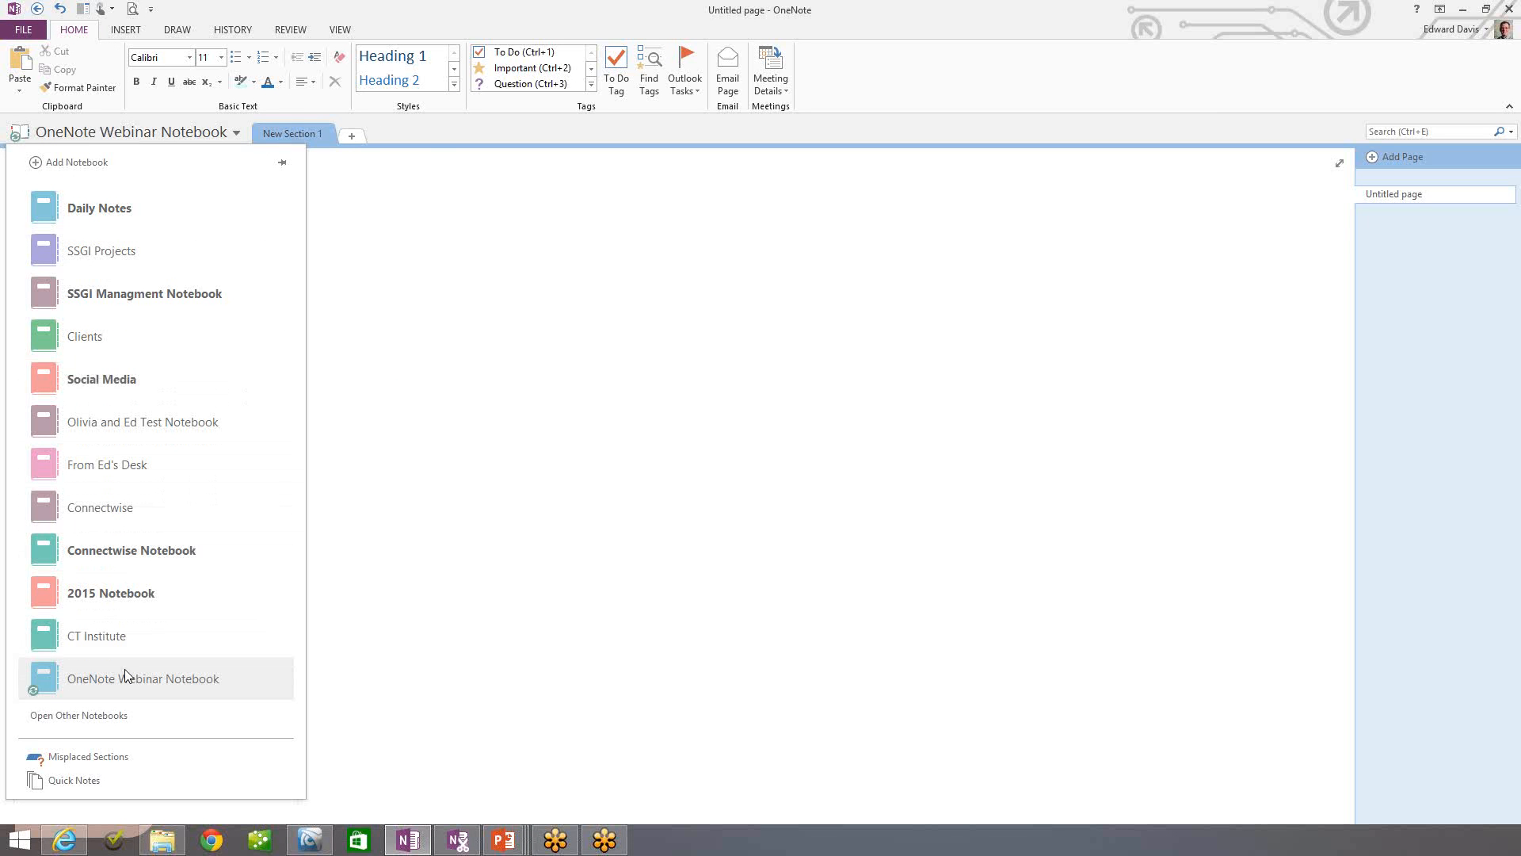
pyautogui.click(105, 210)
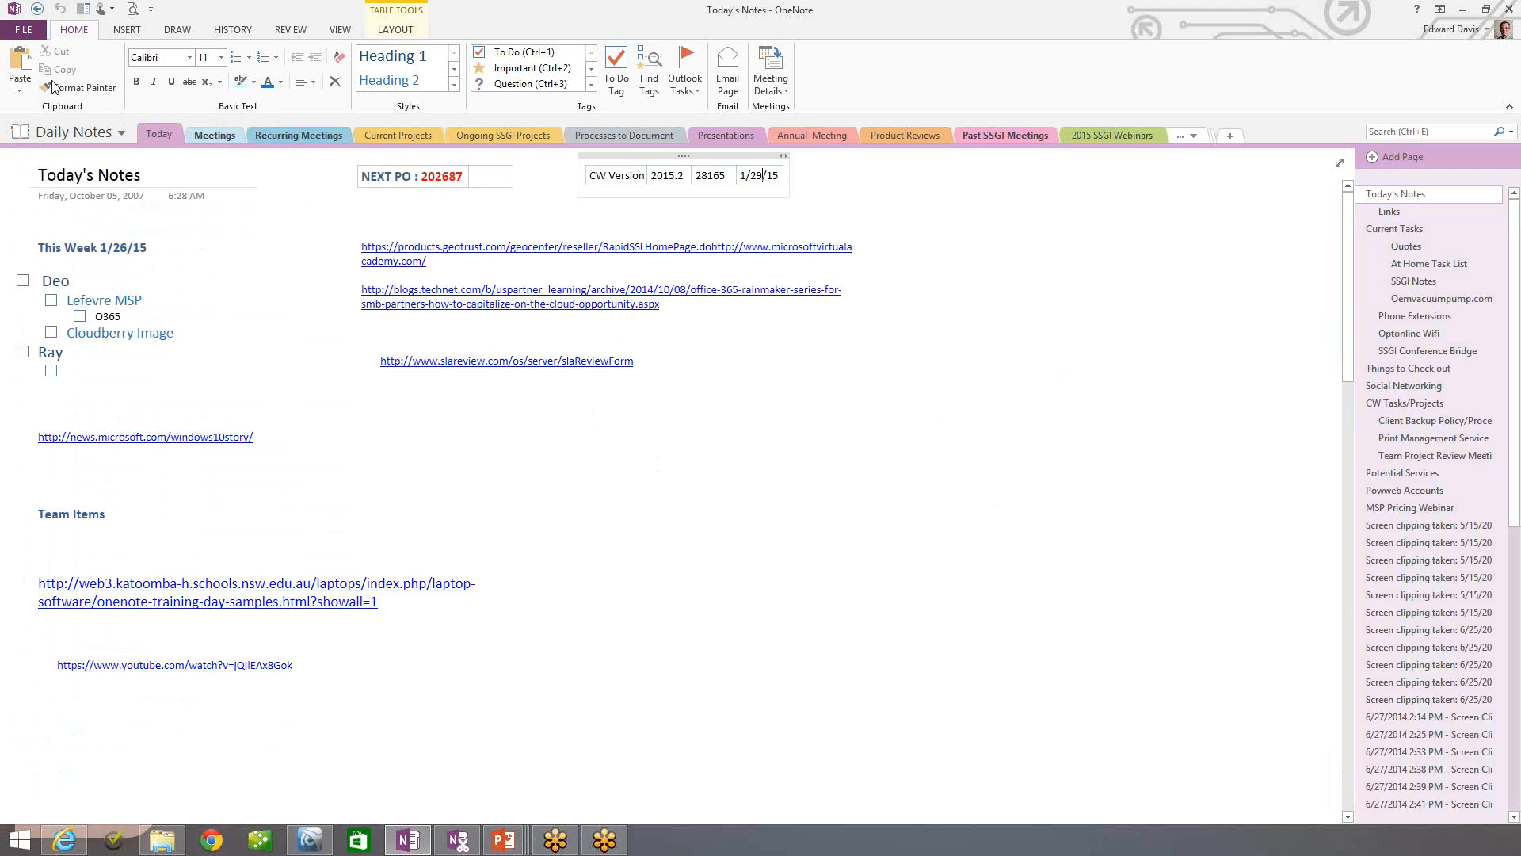
pyautogui.click(70, 132)
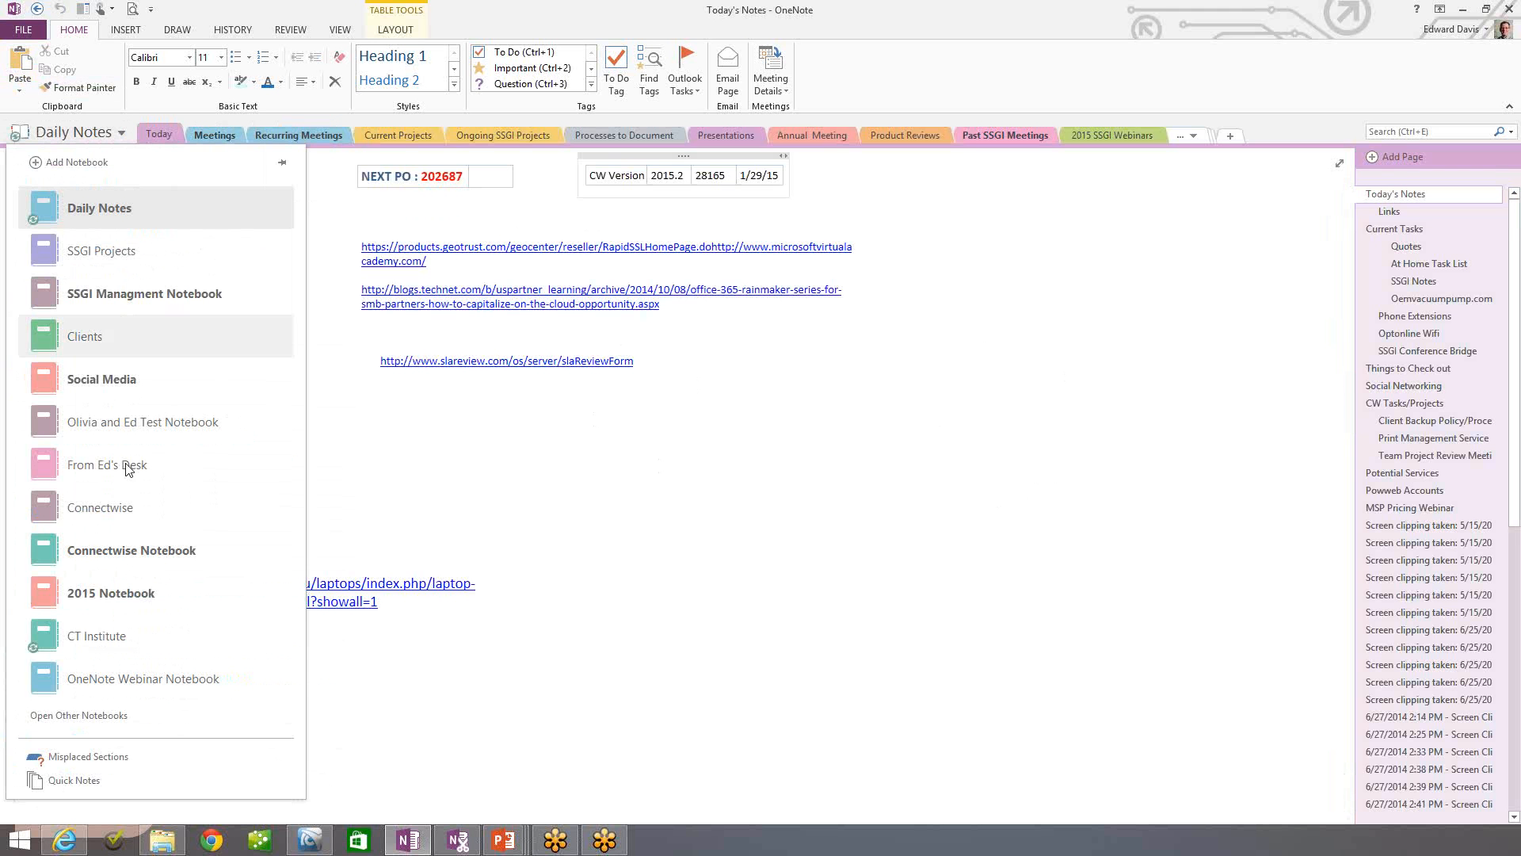
pyautogui.click(131, 681)
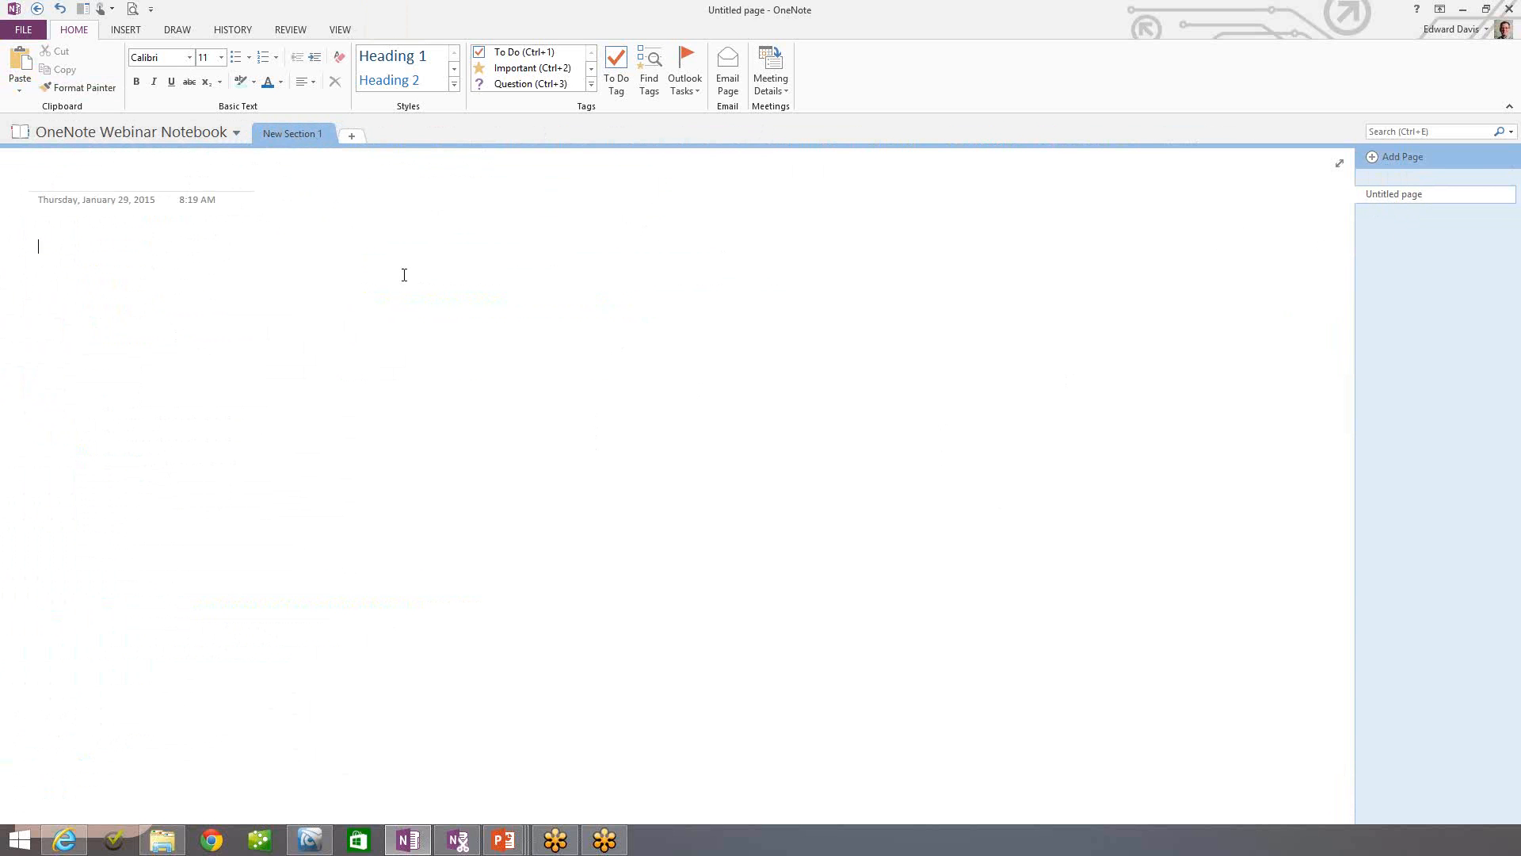
# - Rename the New Section 1 section as Tasks
pyautogui.rightClick(295, 140)
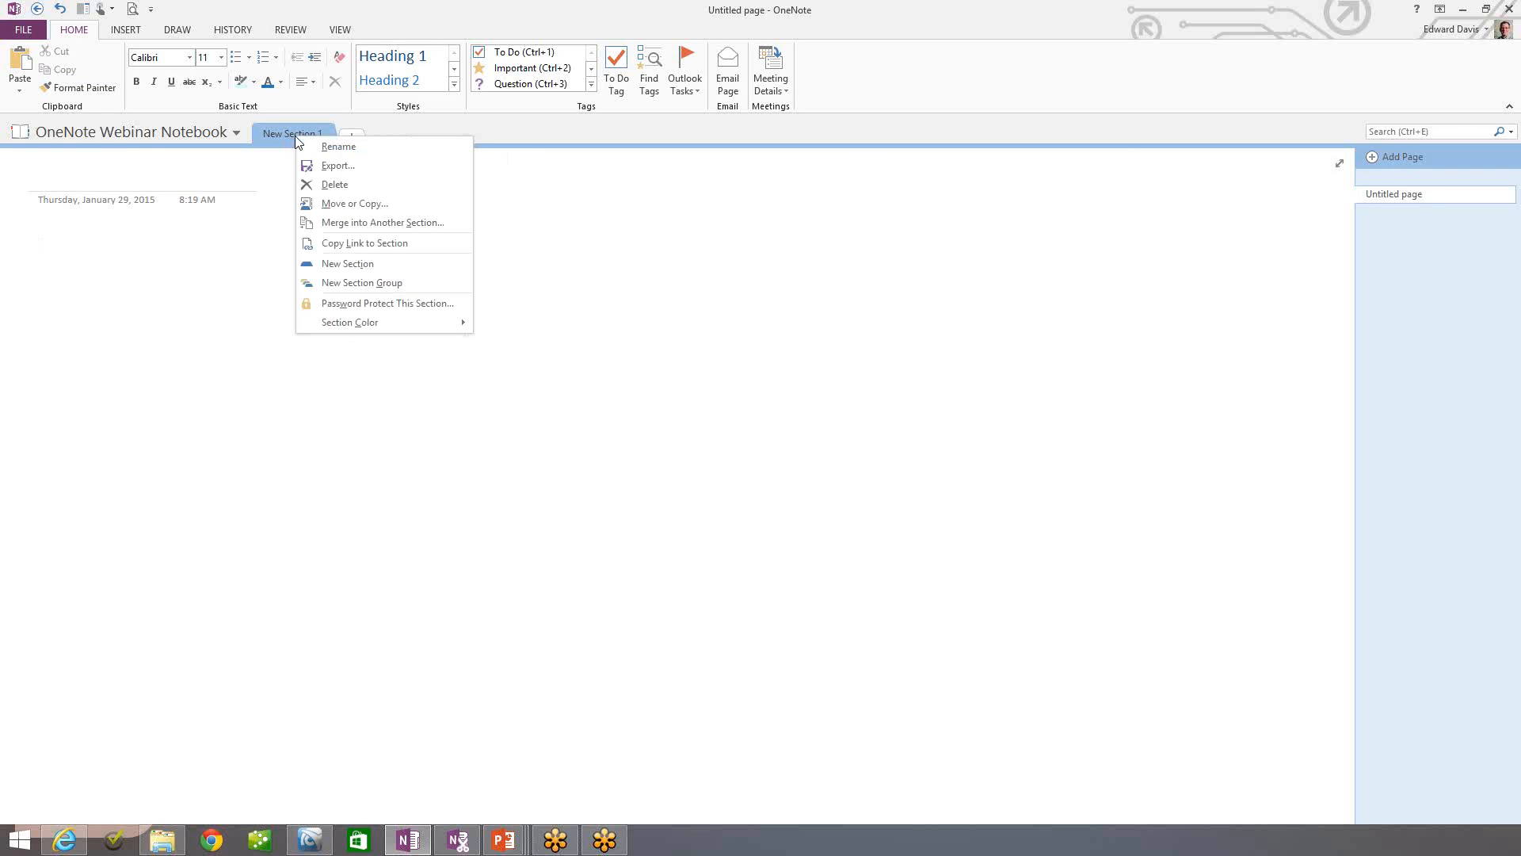
pyautogui.click(328, 152)
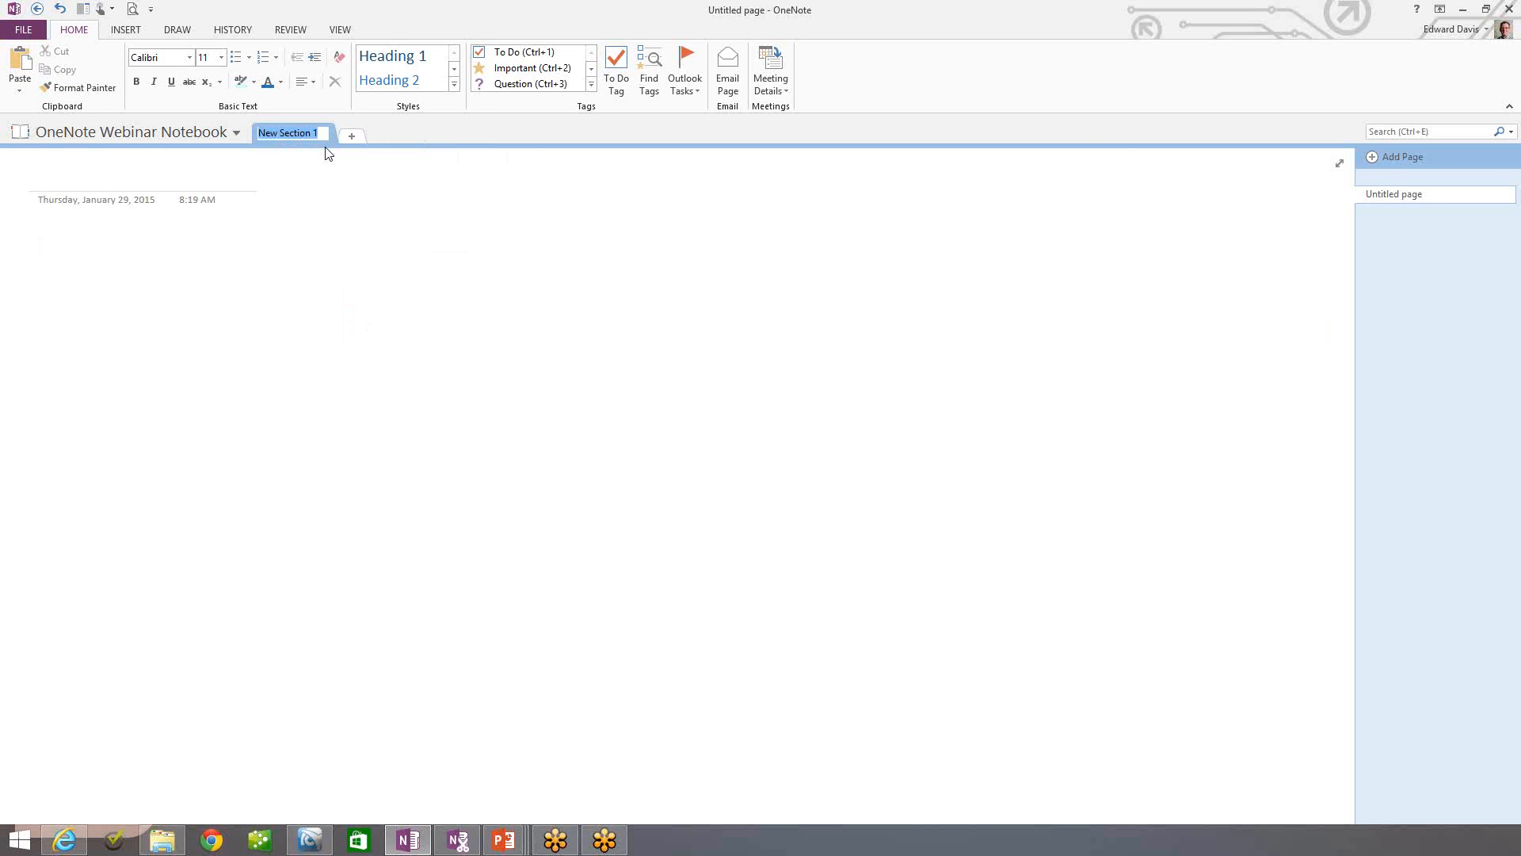
pyautogui.write('Tasks')
pyautogui.press('Return')
# - Title the untitled page in the Tasks section "General Tasks"
pyautogui.click(78, 178)
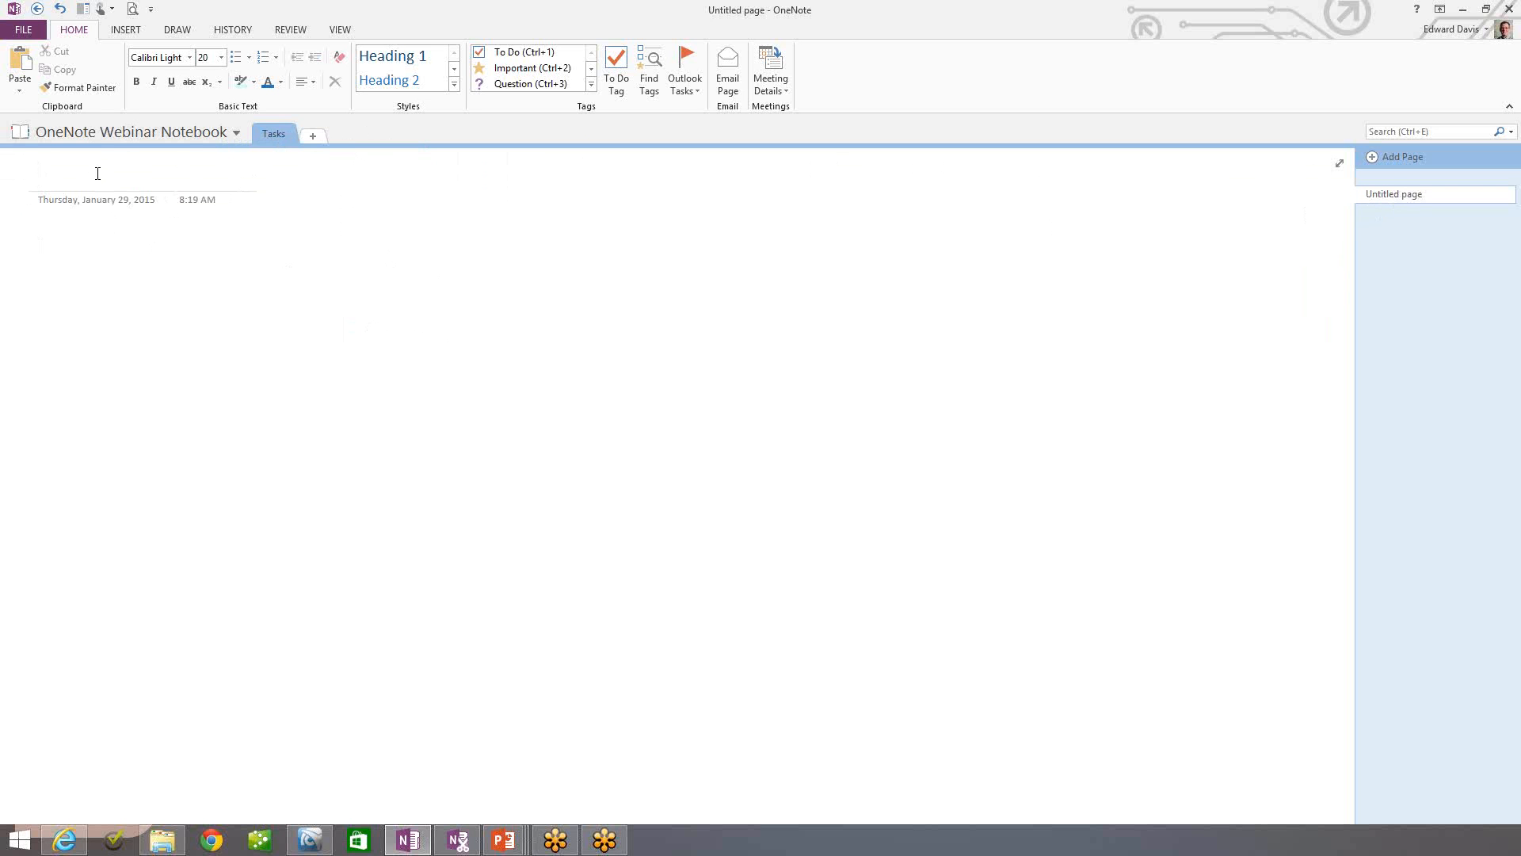
pyautogui.write('Generalk')
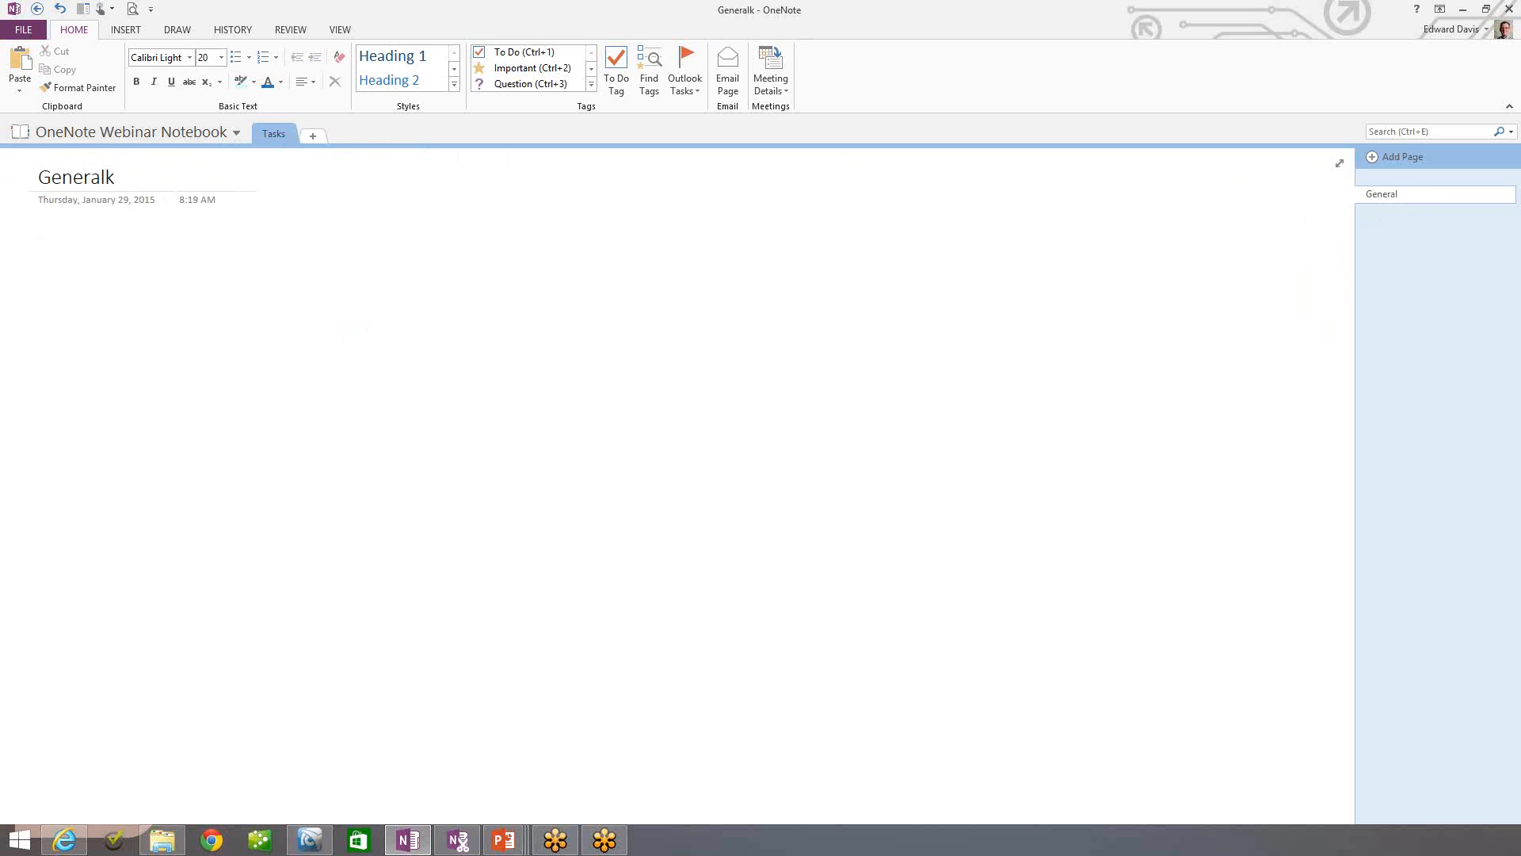
pyautogui.press('BackSpace')
pyautogui.write('R')
pyautogui.press('BackSpace')
pyautogui.write('Tasks')
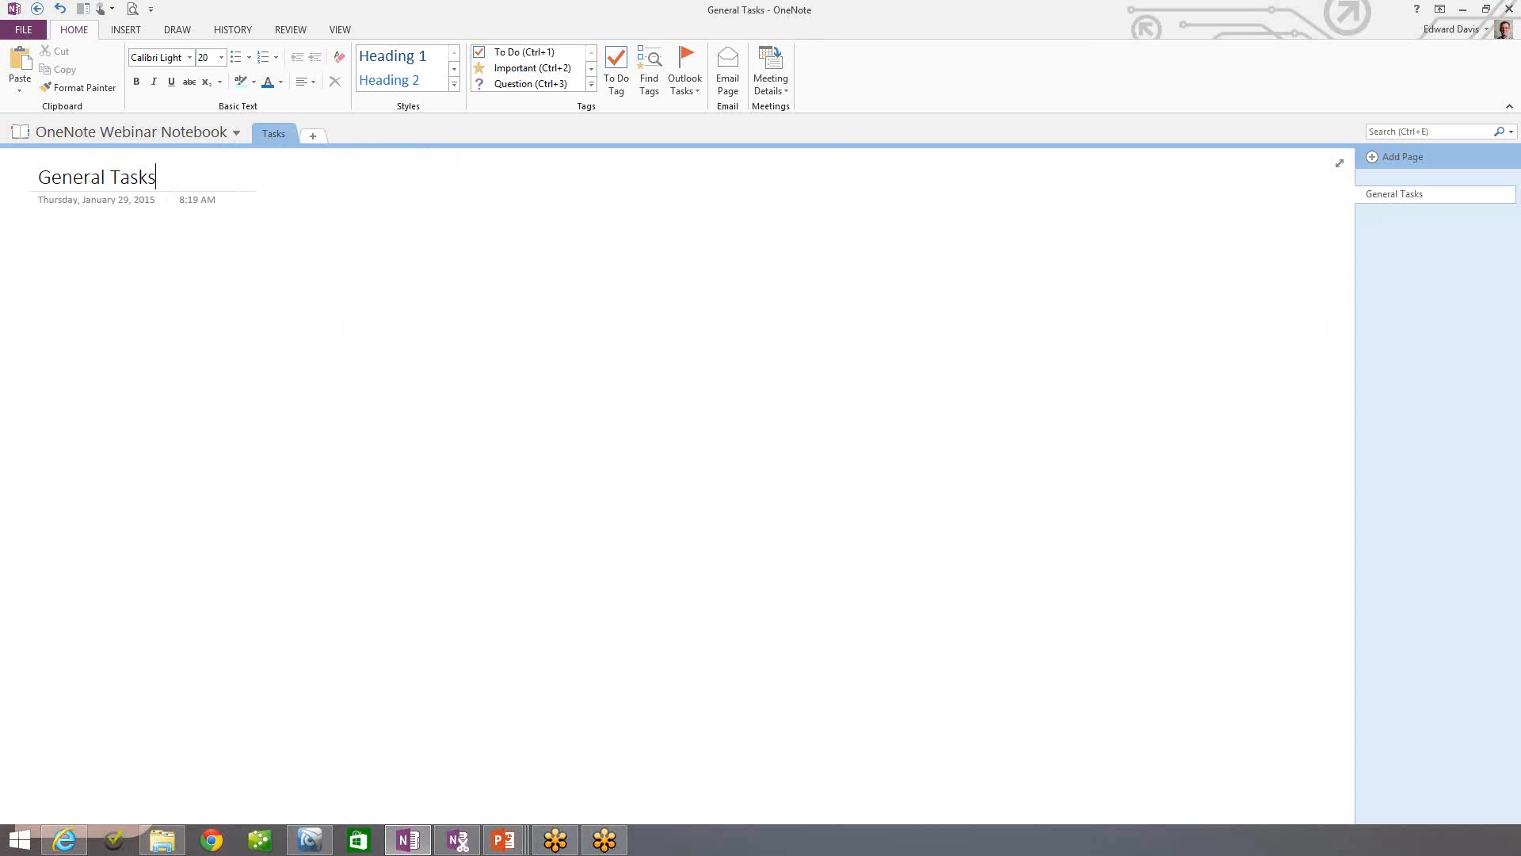
# - Write three lines below the page title: "Create a NoteBook", "Create Sections" and "Define Contents of each section"
pyautogui.click(193, 273)
pyautogui.write('Crea')
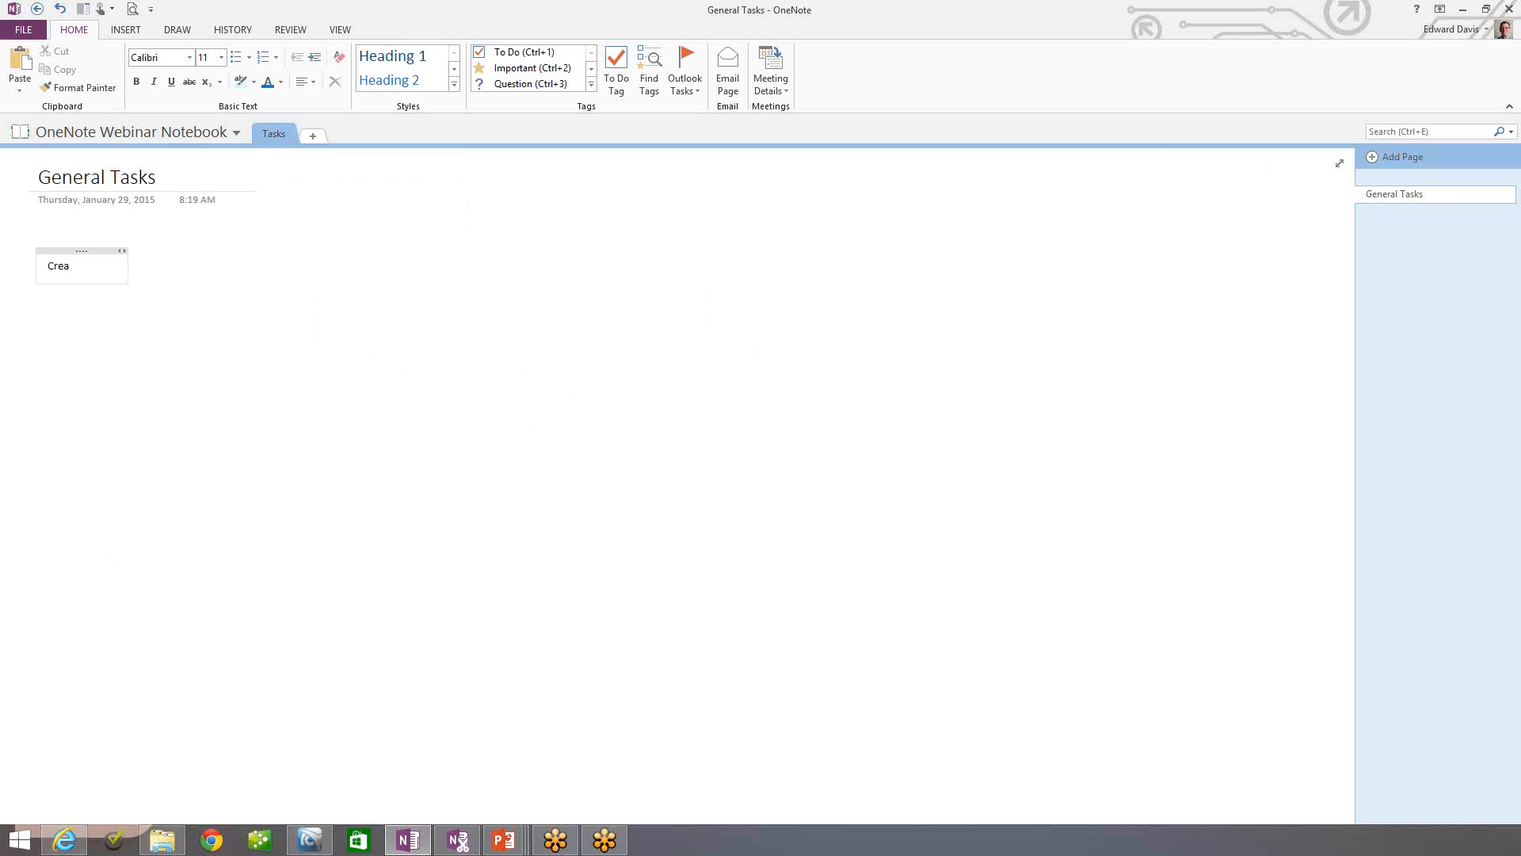
pyautogui.write('te a NoteBook')
pyautogui.press('Return')
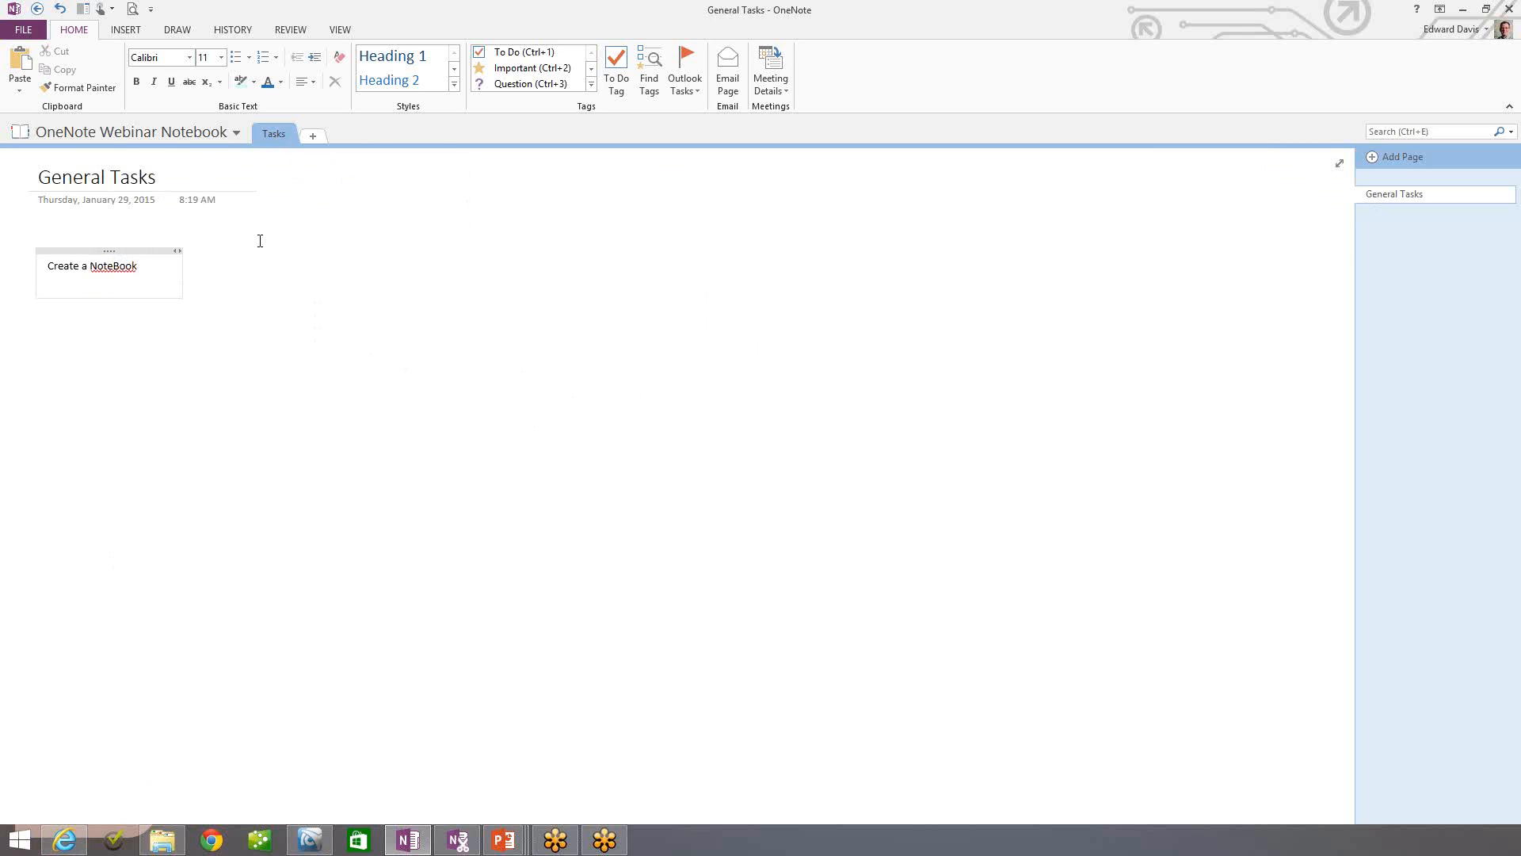
pyautogui.write('Create Sections')
pyautogui.press('Return')
pyautogui.write('Defin')
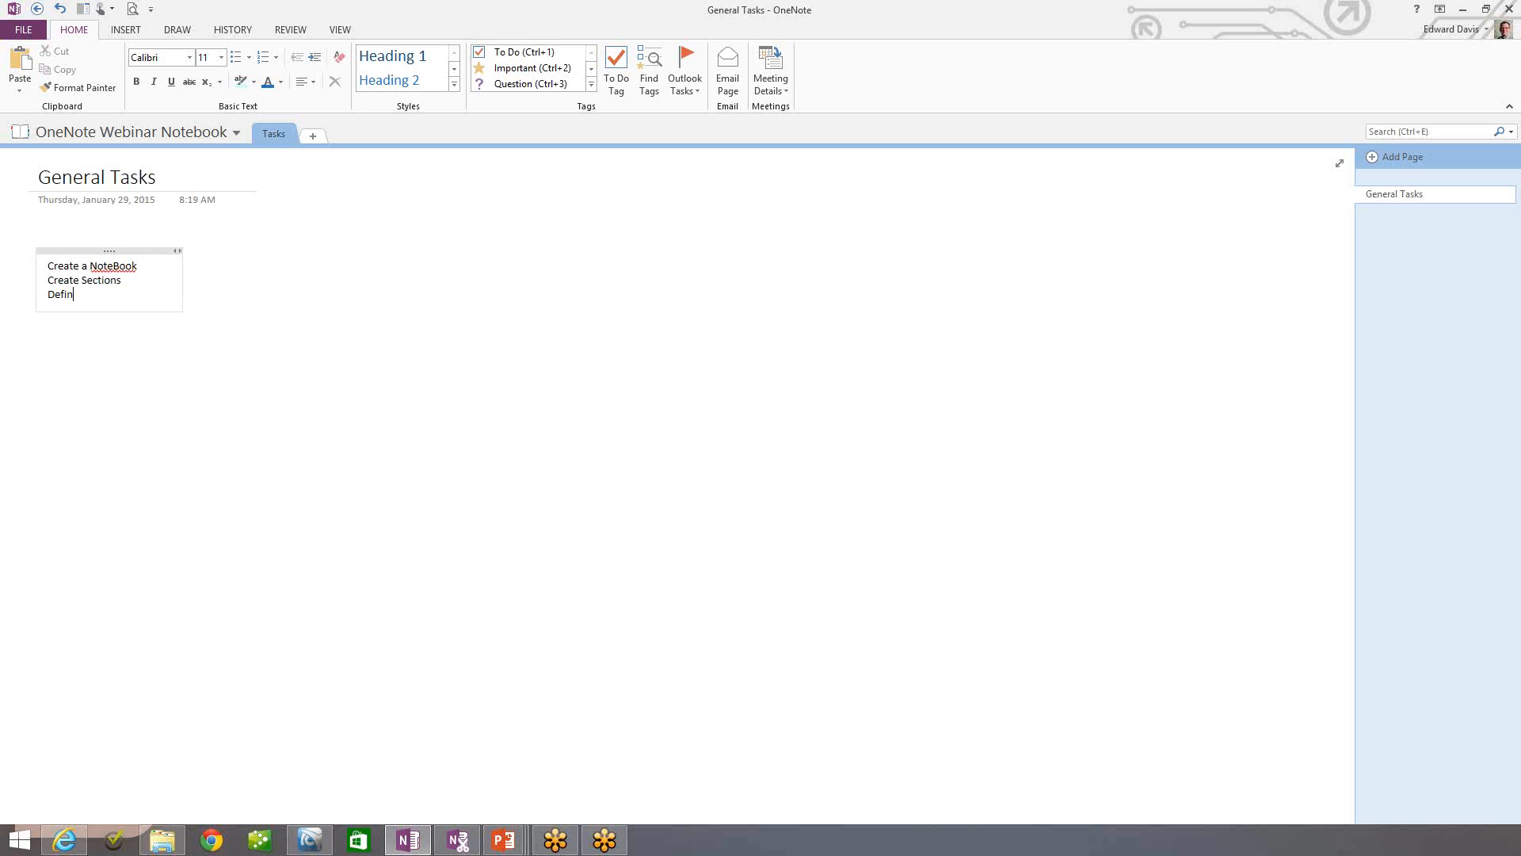
pyautogui.write('e Contents of each section')
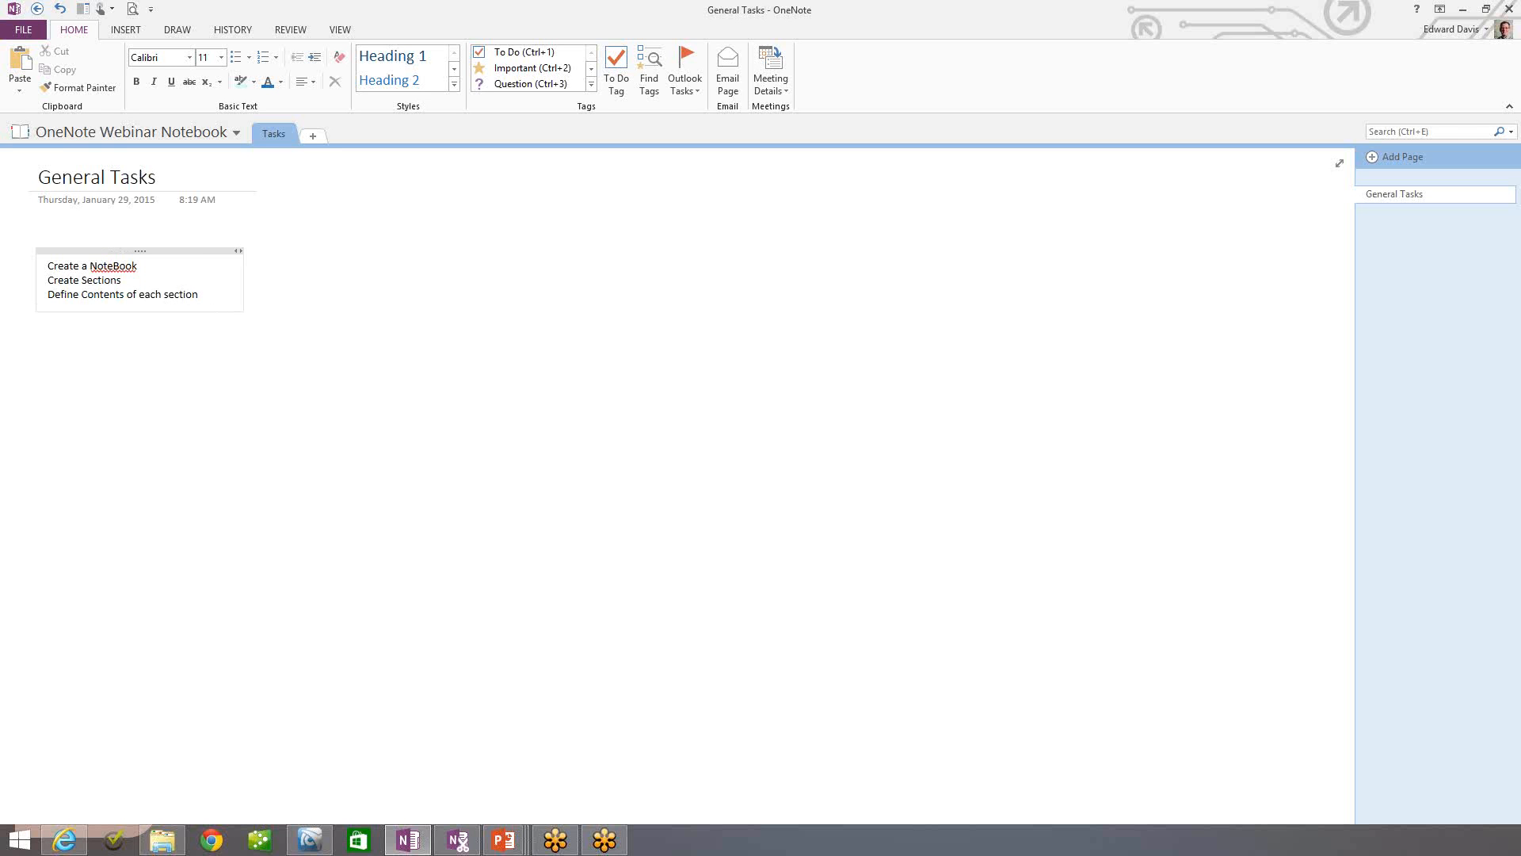
pyautogui.press('Return')
# - Tag the three task lines as To Do items and try the first checkbox on and off
pyautogui.moveTo(49, 264); pyautogui.dragTo(203, 303)
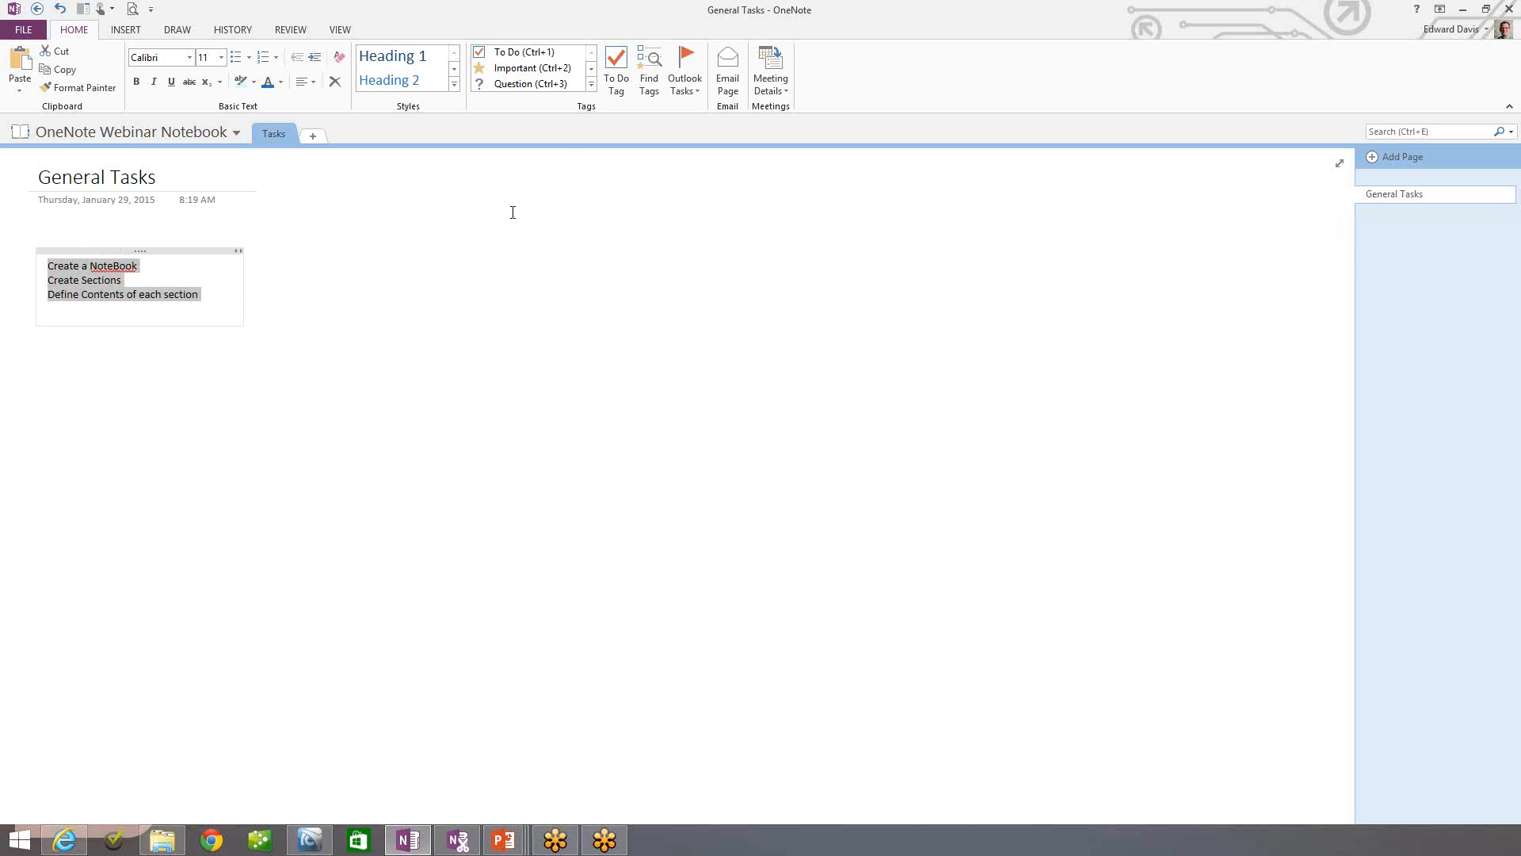
pyautogui.click(618, 66)
pyautogui.click(33, 267)
pyautogui.click(33, 270)
pyautogui.click(509, 309)
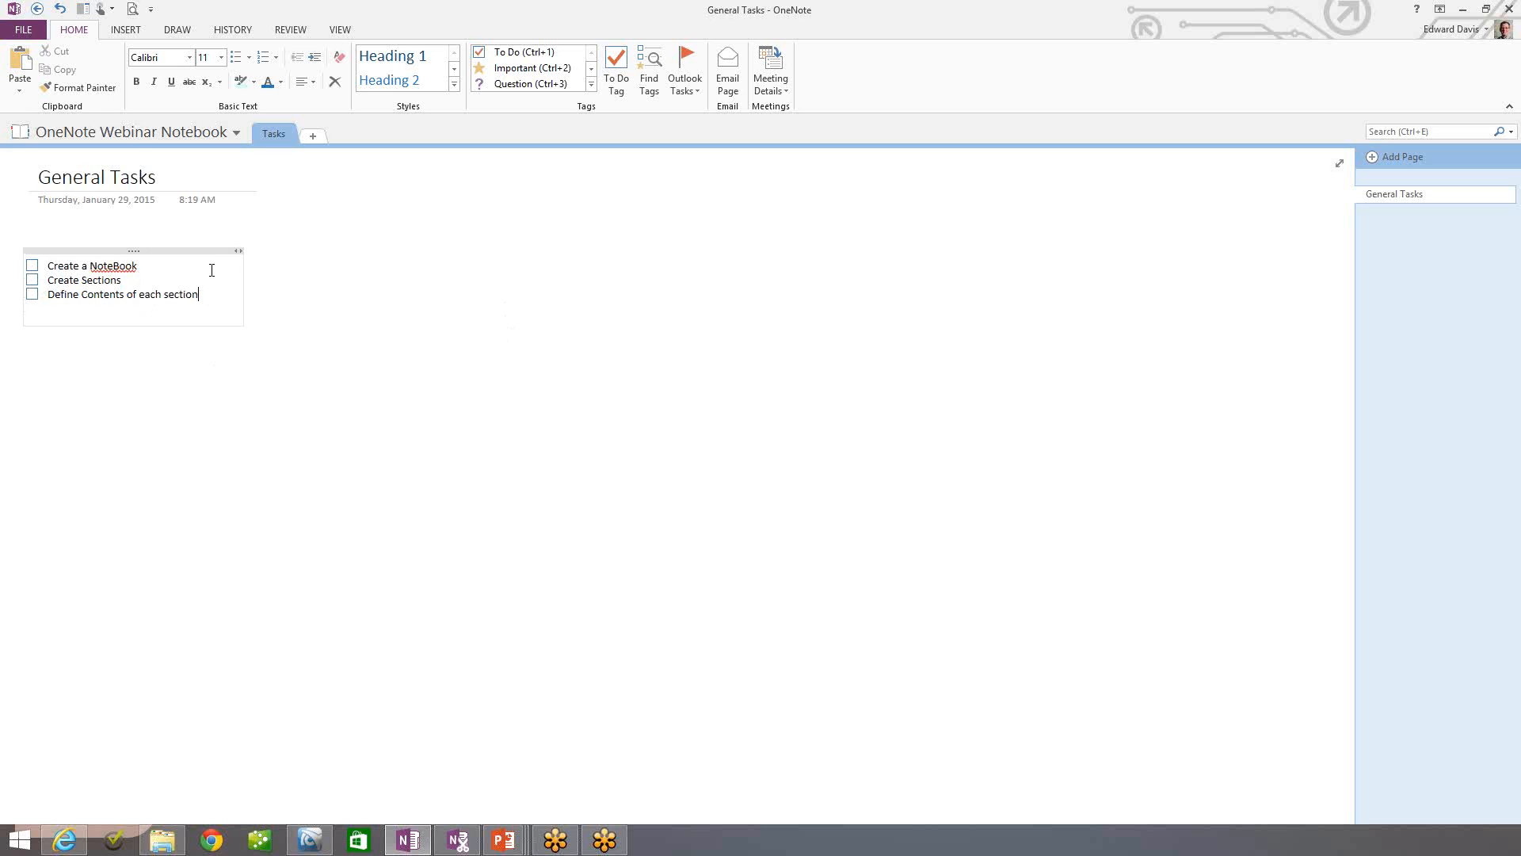
# - Add a fourth to-do item reading "Create a list of contacts", followed by an empty to-do line
pyautogui.press('Return')
pyautogui.write('Reate a')
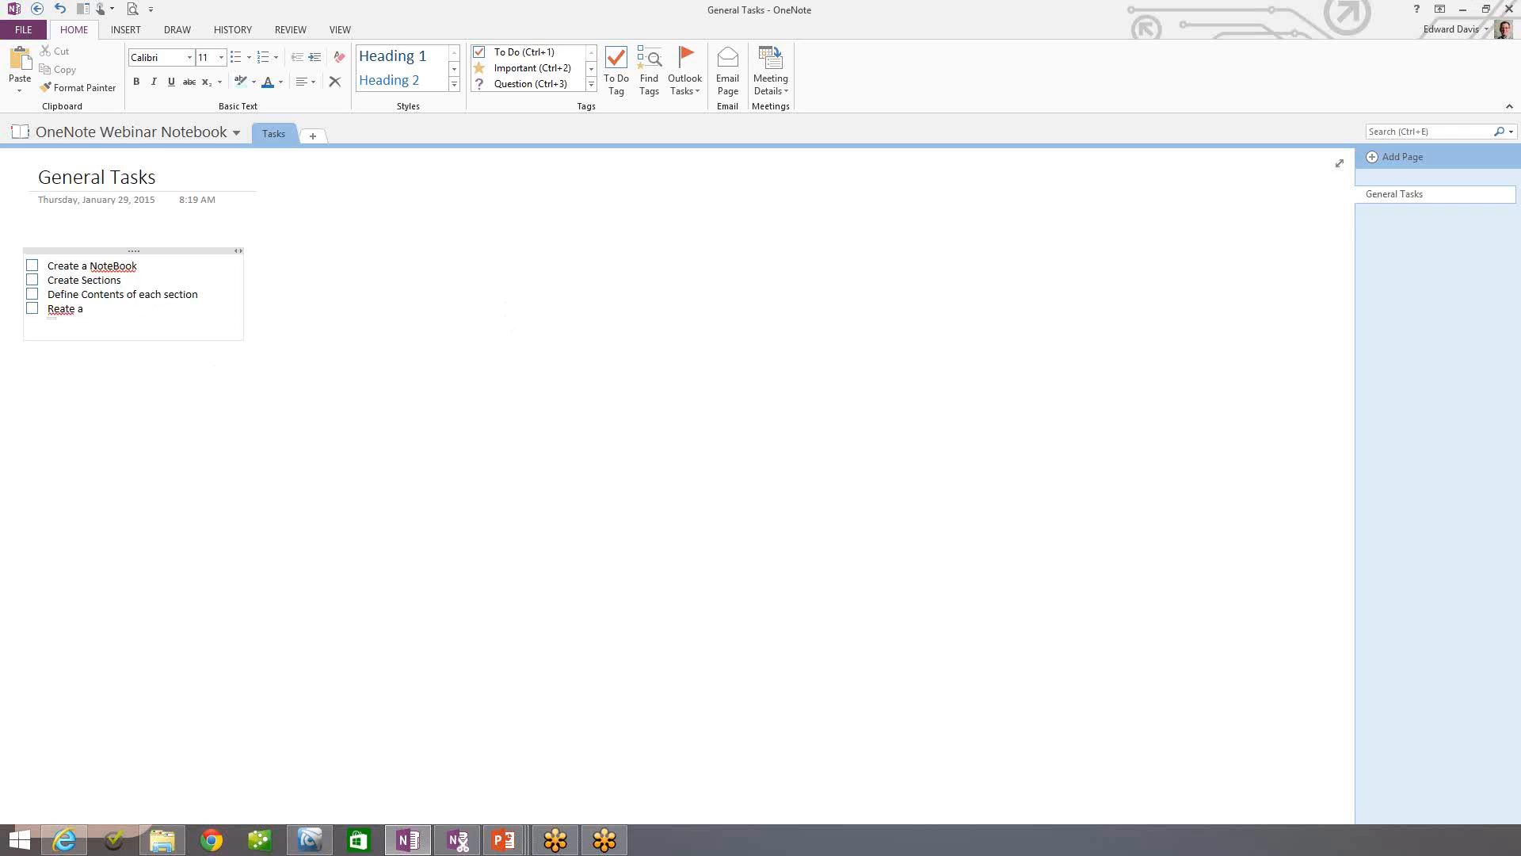
pyautogui.press('BackSpace')
pyautogui.press('BackSpace')
pyautogui.press('BackSpace')
pyautogui.press('BackSpace')
pyautogui.press('BackSpace')
pyautogui.press('BackSpace')
pyautogui.press('BackSpace')
pyautogui.press('BackSpace')
pyautogui.write('Create a ')
pyautogui.write('l;')
pyautogui.press('BackSpace')
pyautogui.write('ist of contacts')
pyautogui.press('Return')
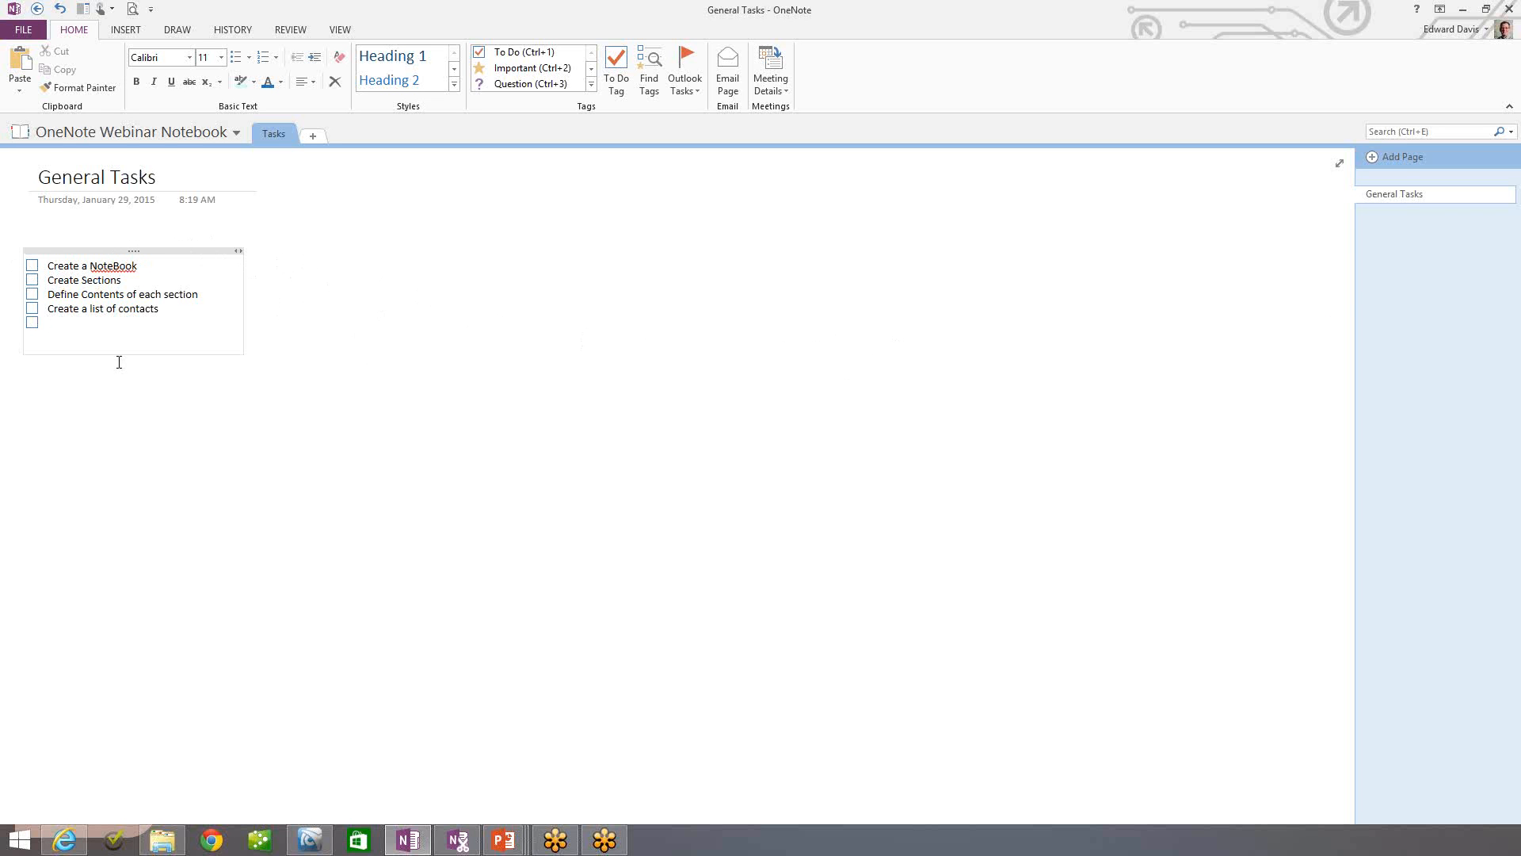
# - Move the to-do list container to the middle of the page and back beneath the page title
pyautogui.moveTo(158, 251); pyautogui.dragTo(723, 287)
pyautogui.click(857, 384)
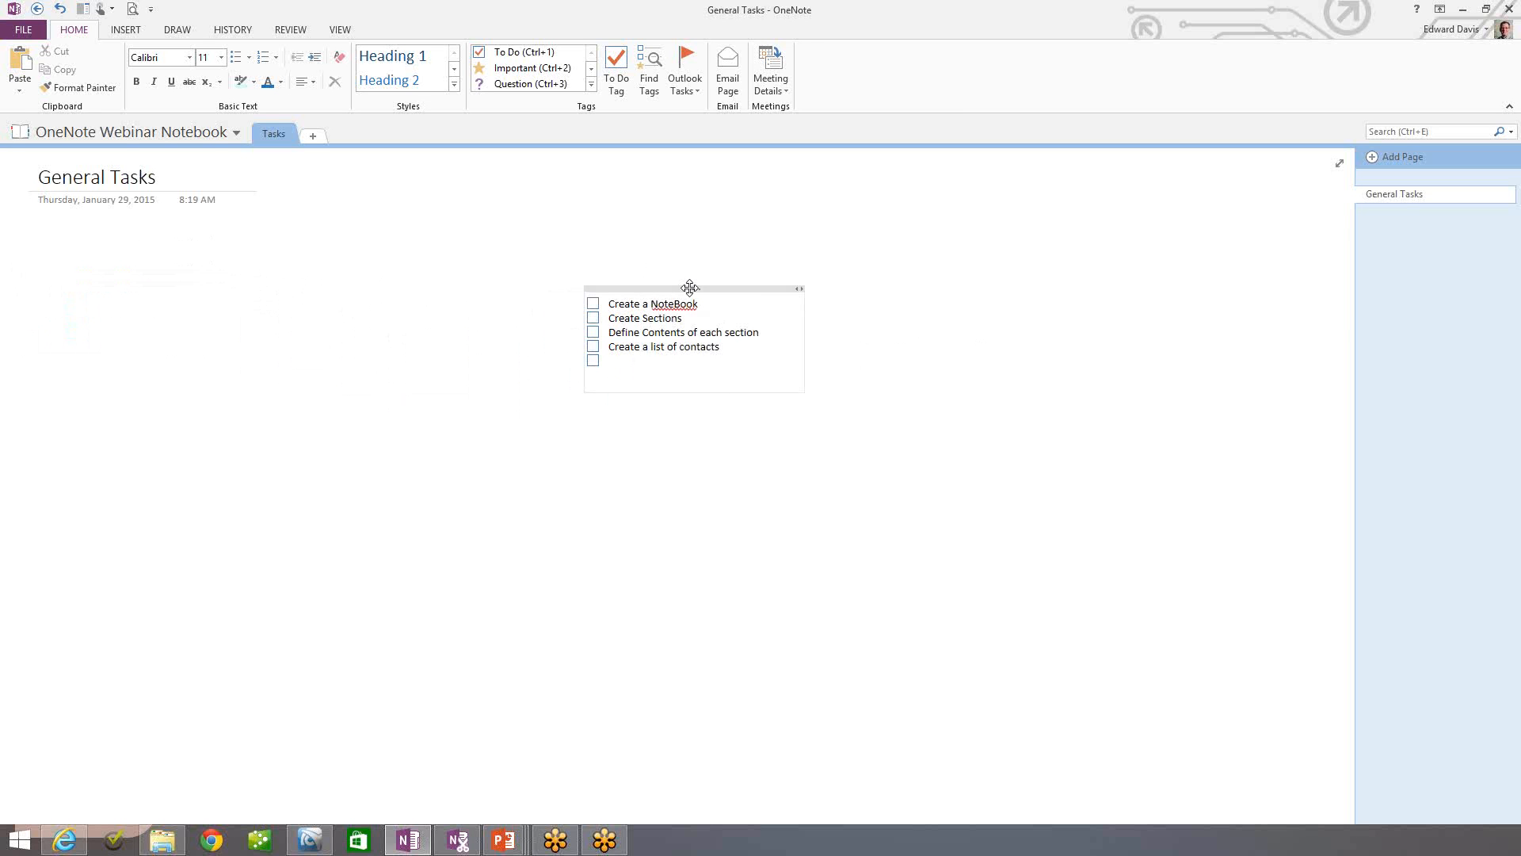
pyautogui.moveTo(690, 286); pyautogui.dragTo(141, 246)
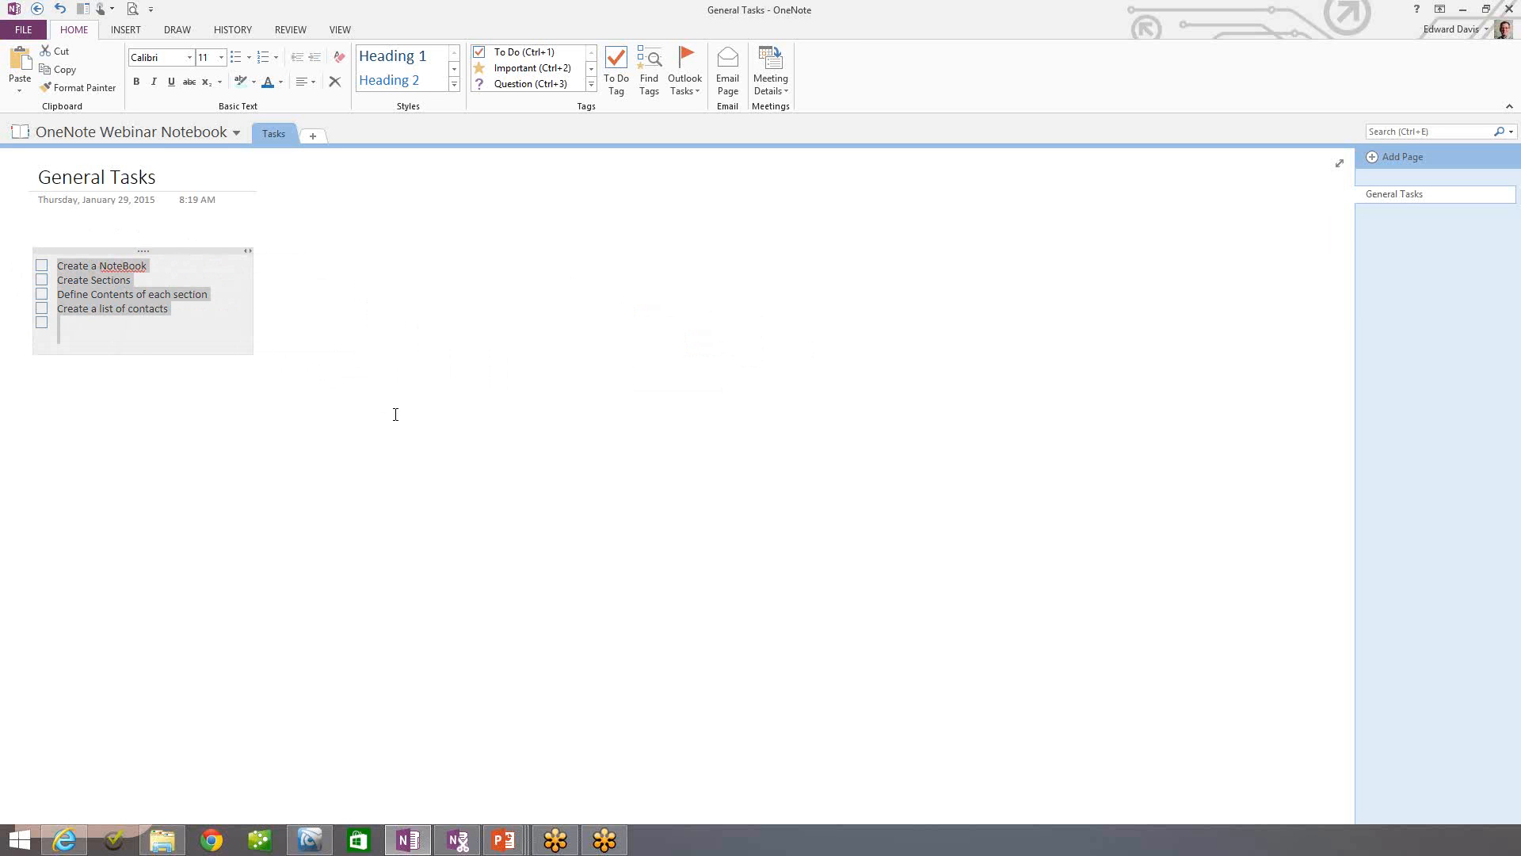
pyautogui.click(475, 342)
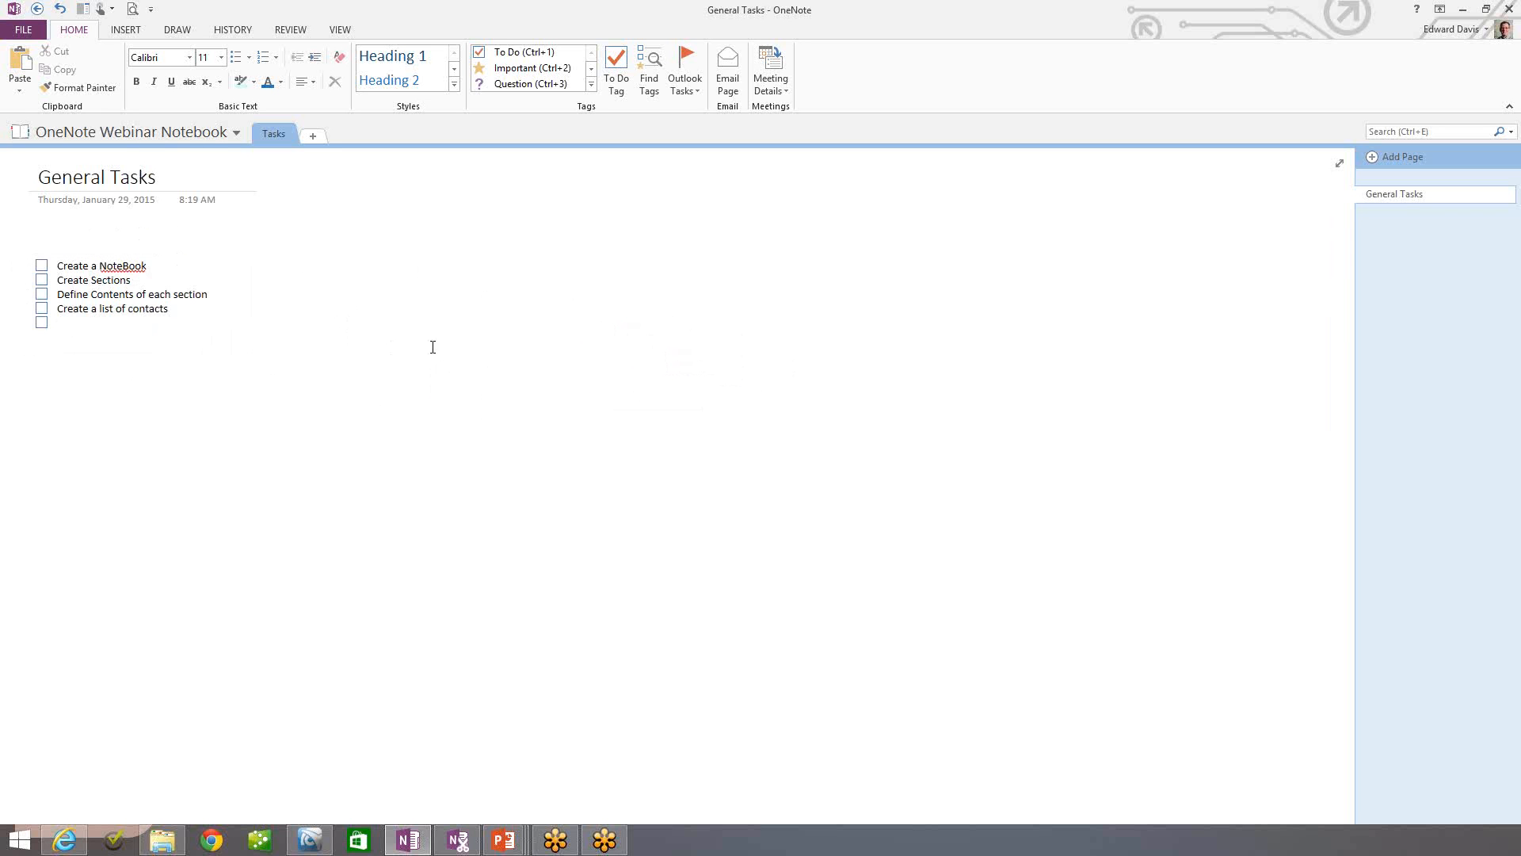
pyautogui.click(160, 250)
pyautogui.click(456, 226)
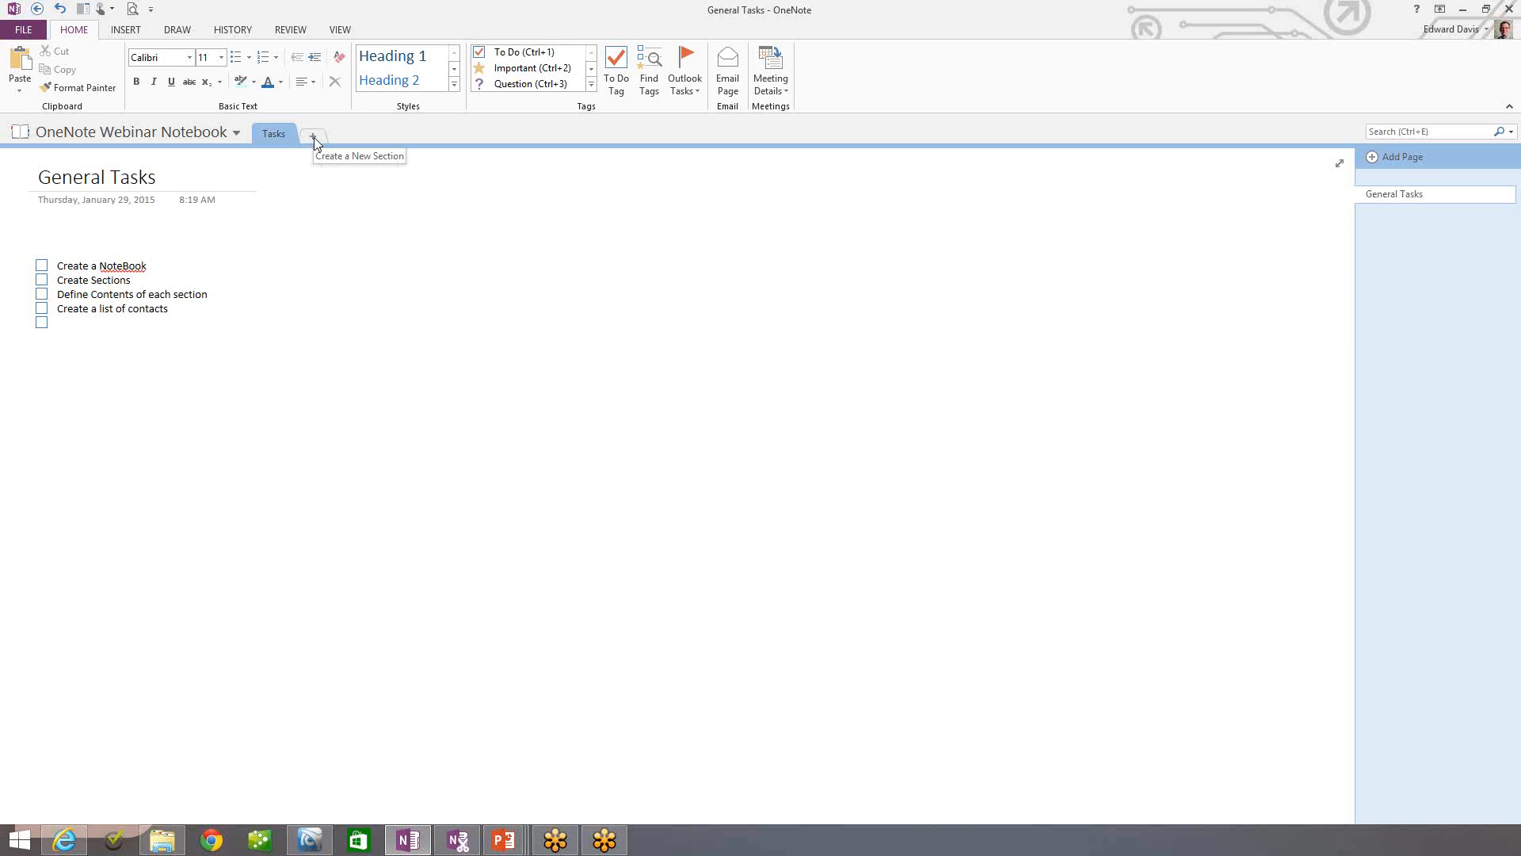
# - Create a new section named Contacts beside the Tasks section
pyautogui.click(315, 140)
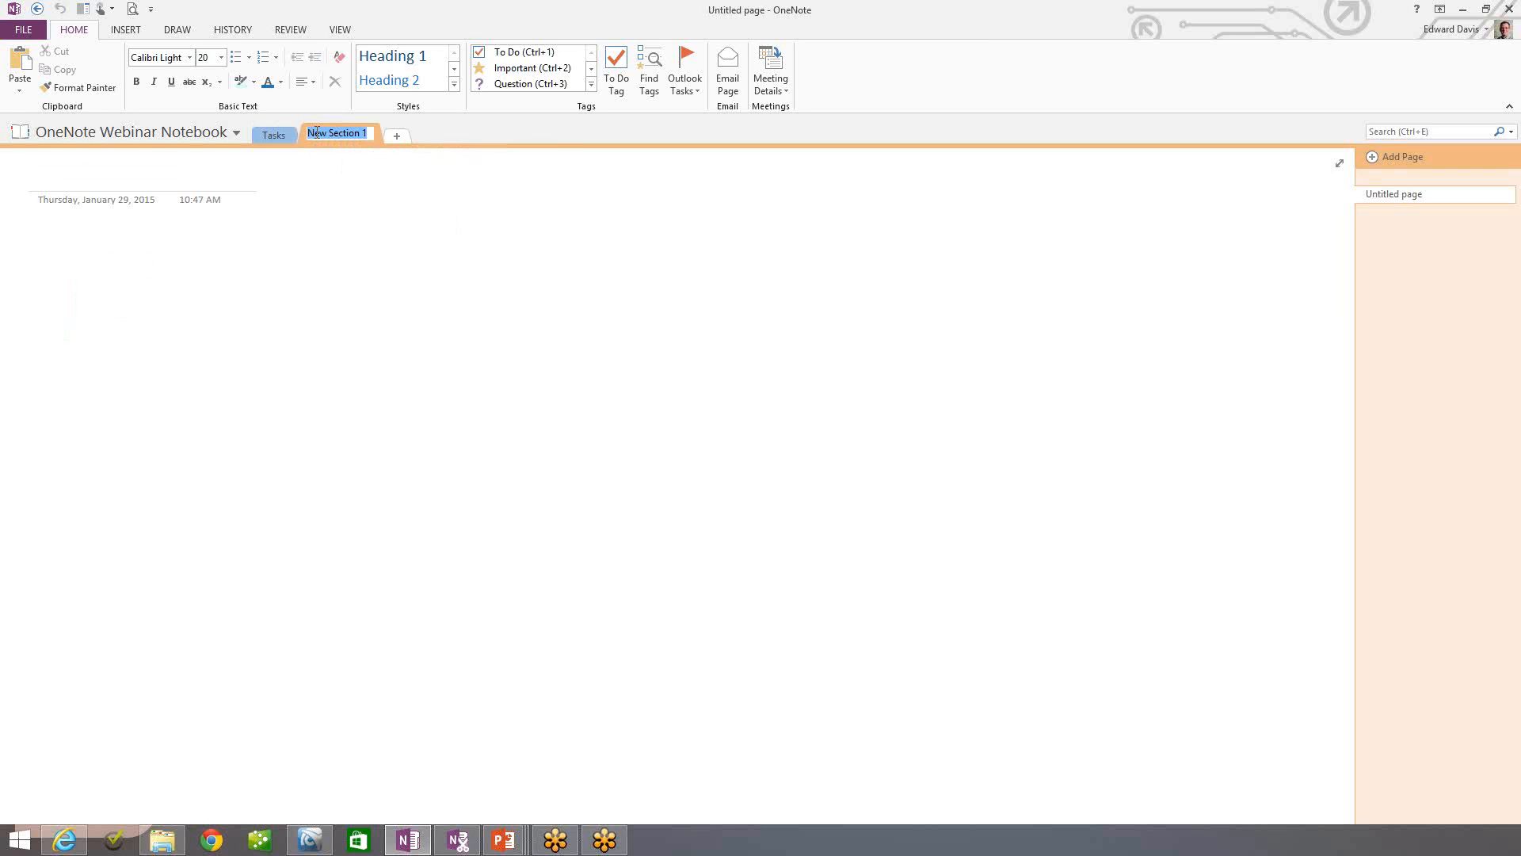
pyautogui.write('Contacts')
pyautogui.press('Return')
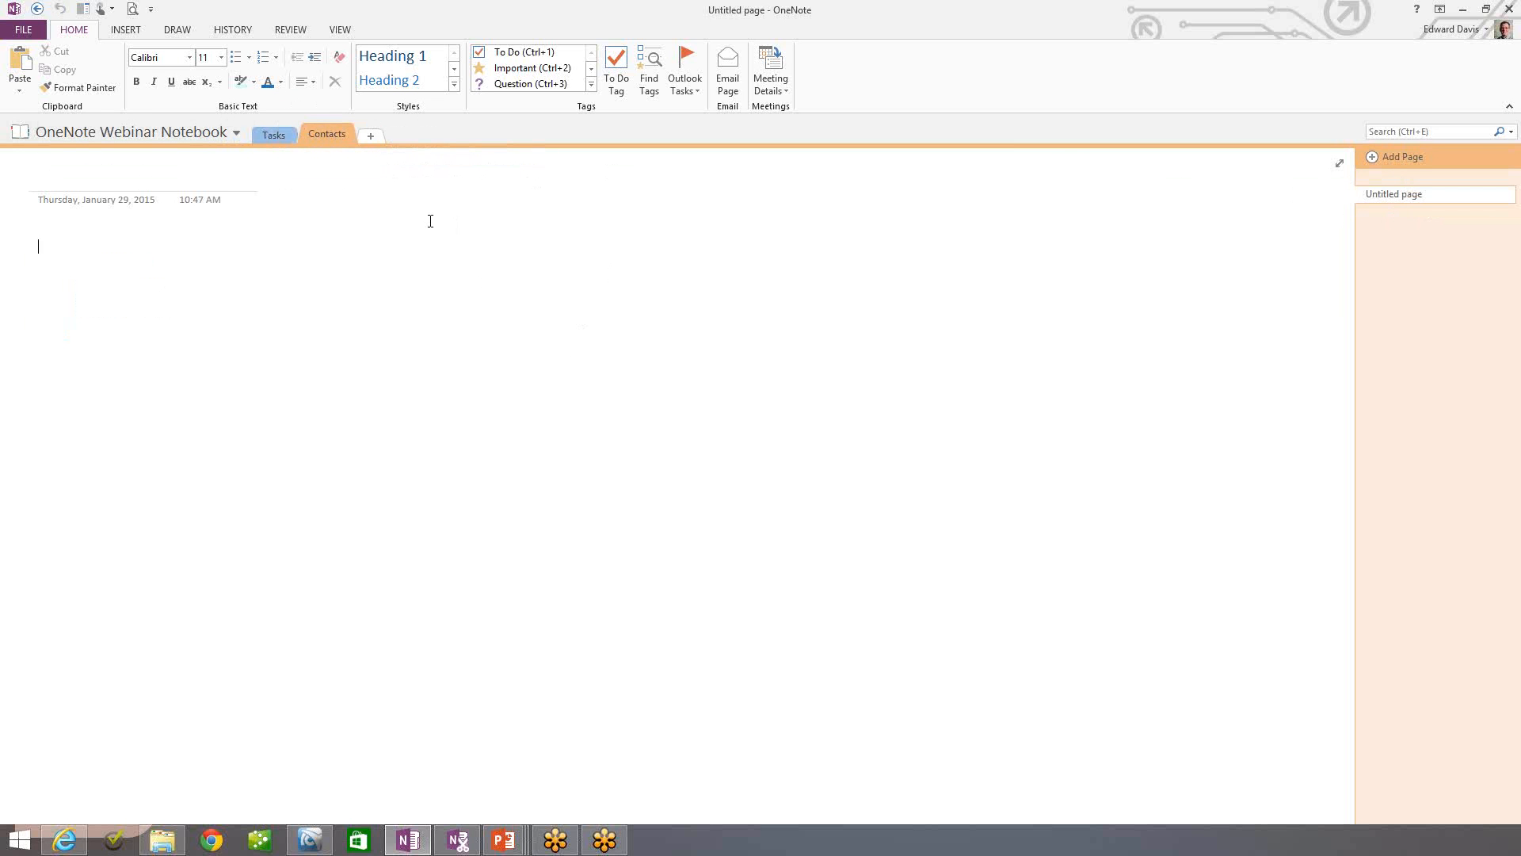
# - Switch back and forth between the Tasks and Contacts sections, finishing on Contacts
pyautogui.click(273, 136)
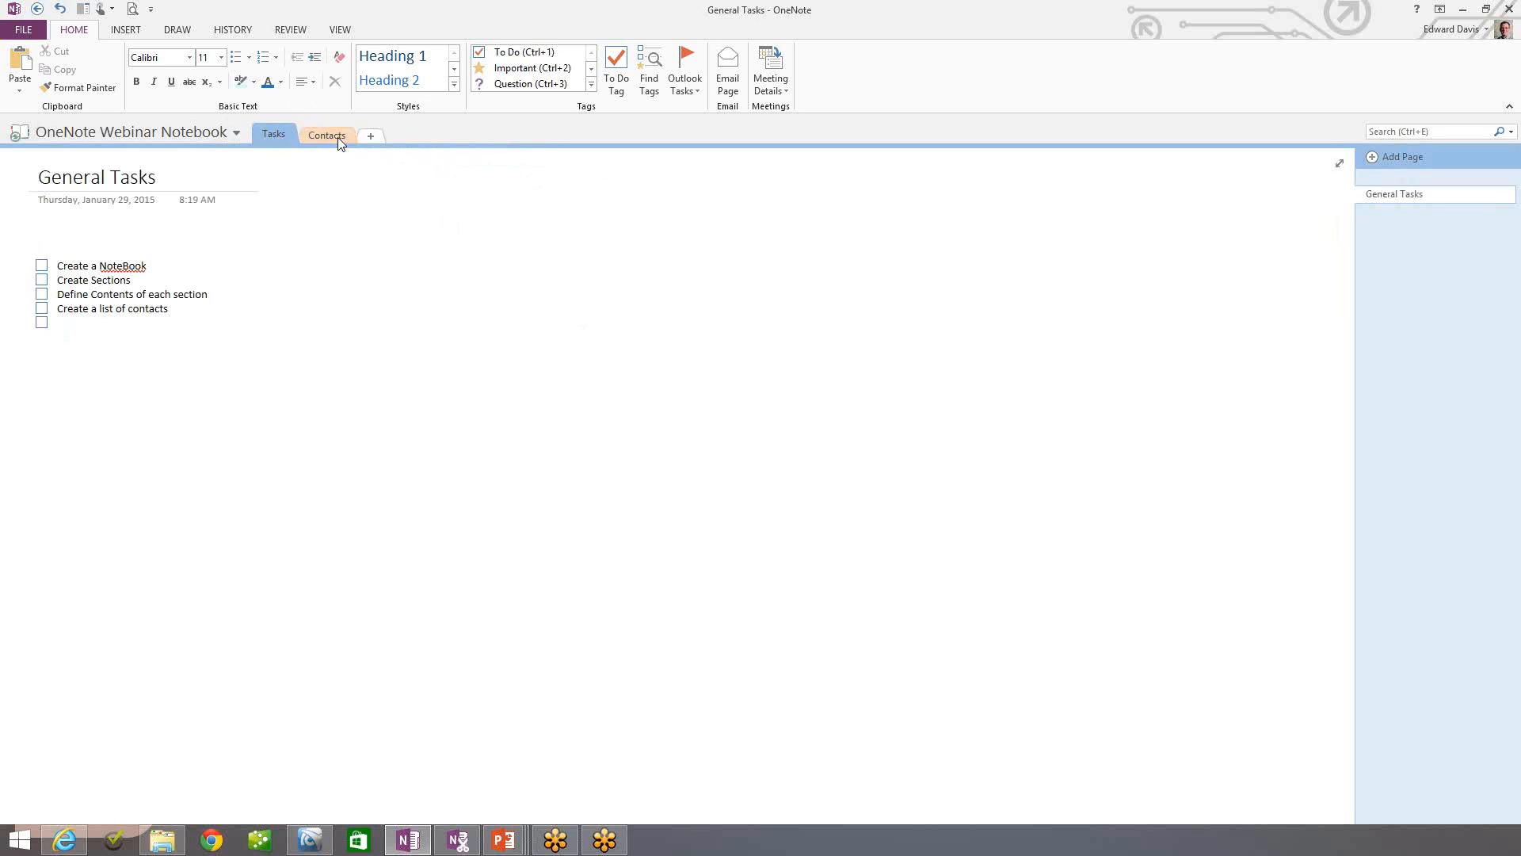
pyautogui.click(337, 136)
pyautogui.click(273, 136)
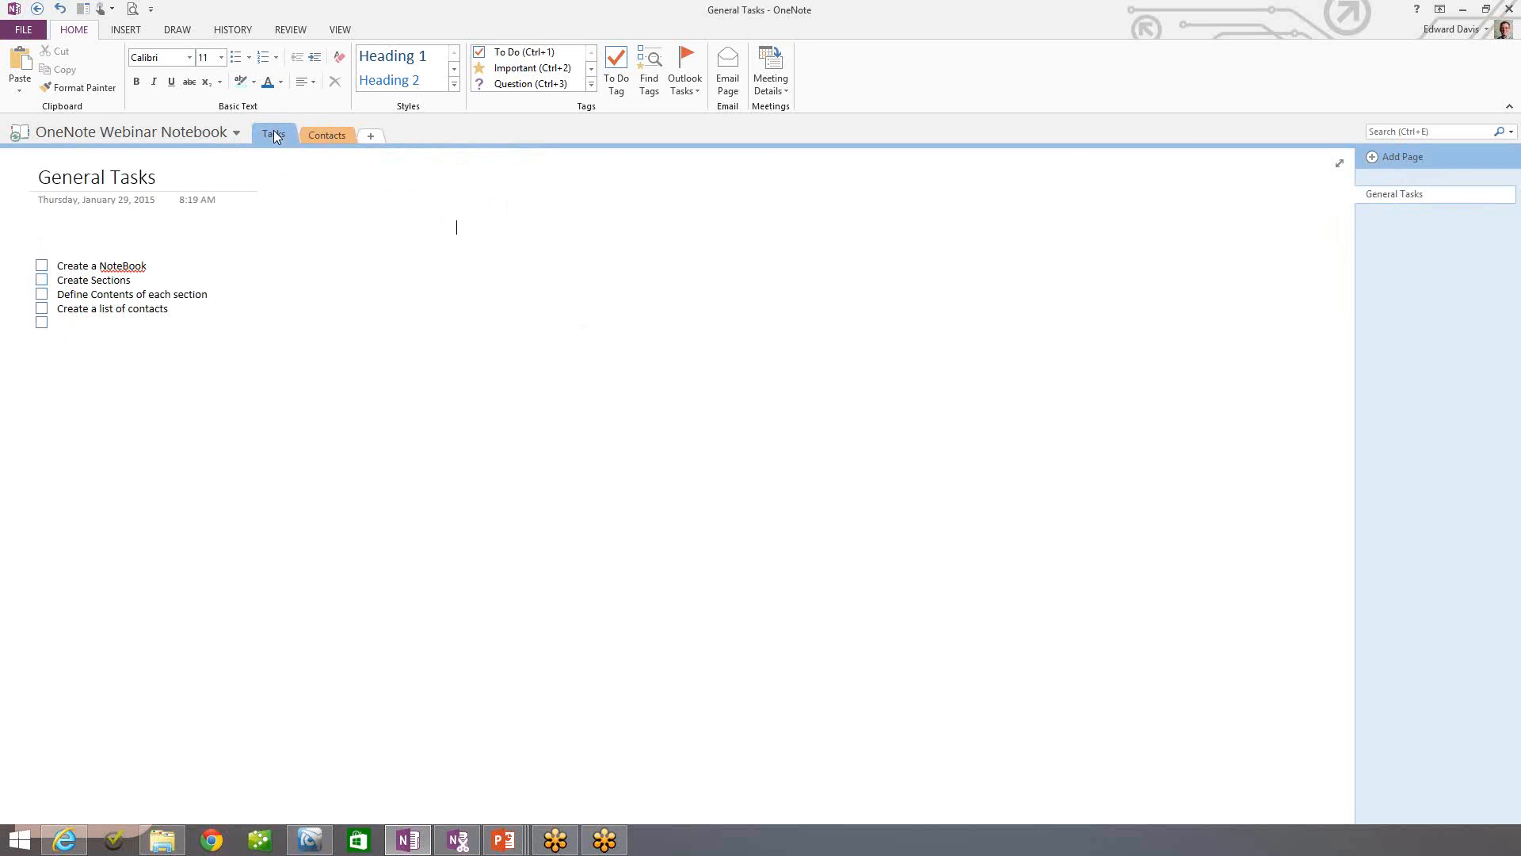
pyautogui.click(325, 134)
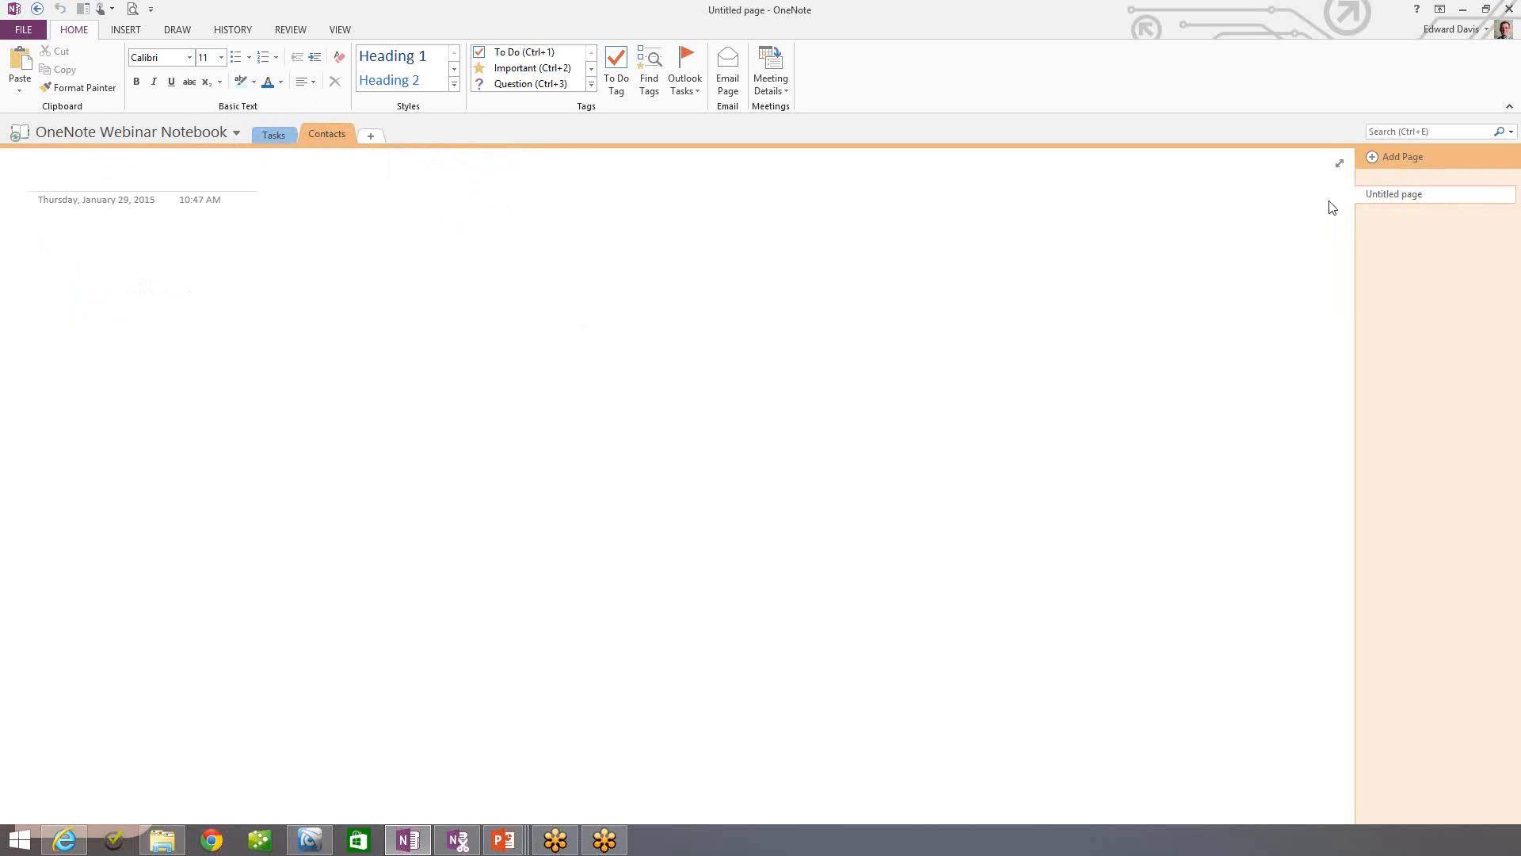
# - Title the Contacts section's first page Team and add two more pages titled Clients and Vendors
pyautogui.click(80, 177)
pyautogui.write('Team')
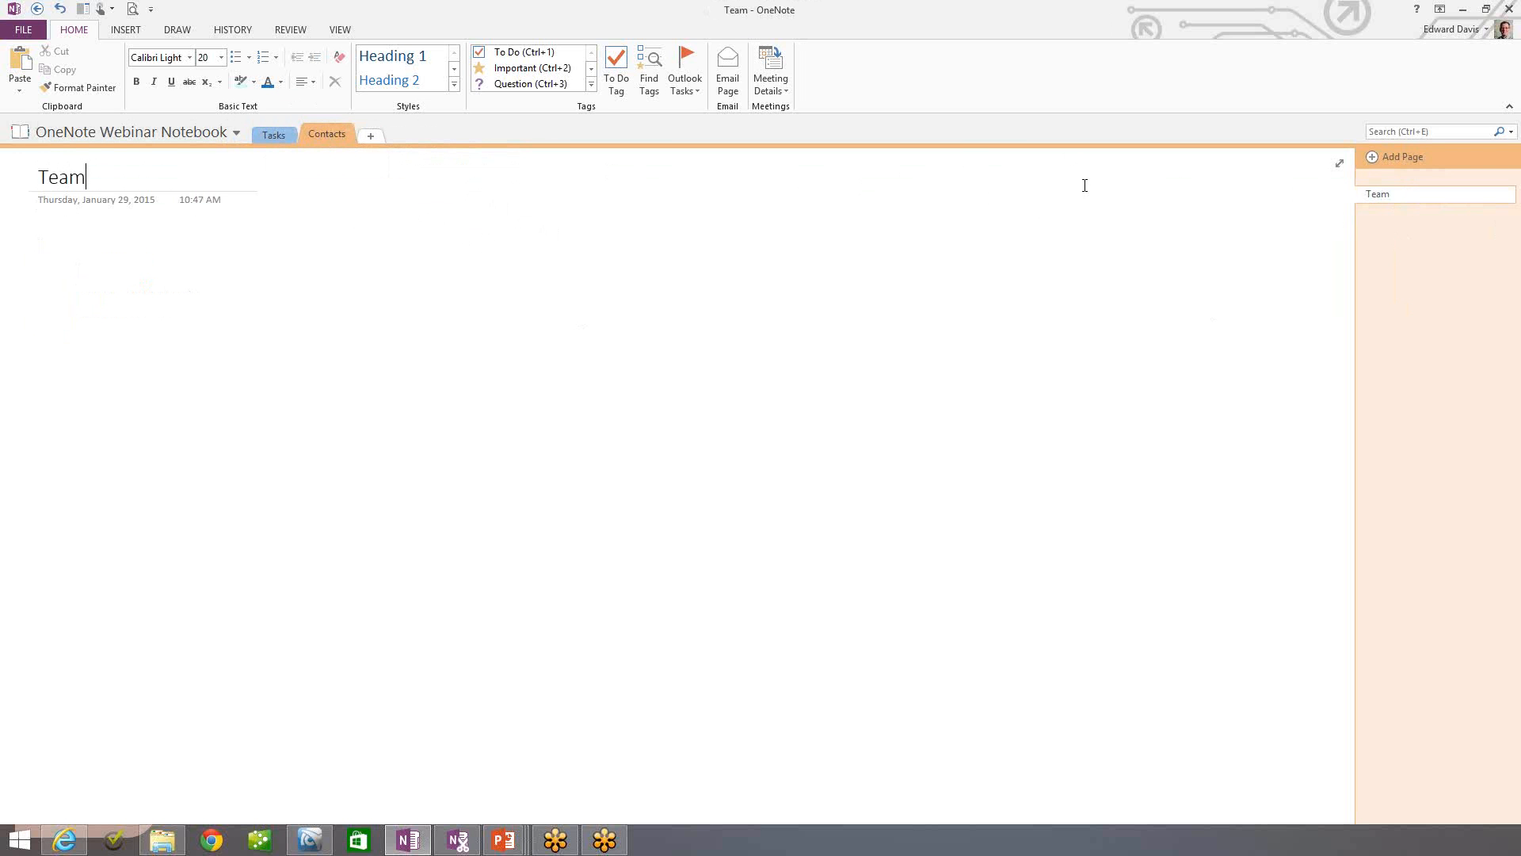
pyautogui.click(1406, 155)
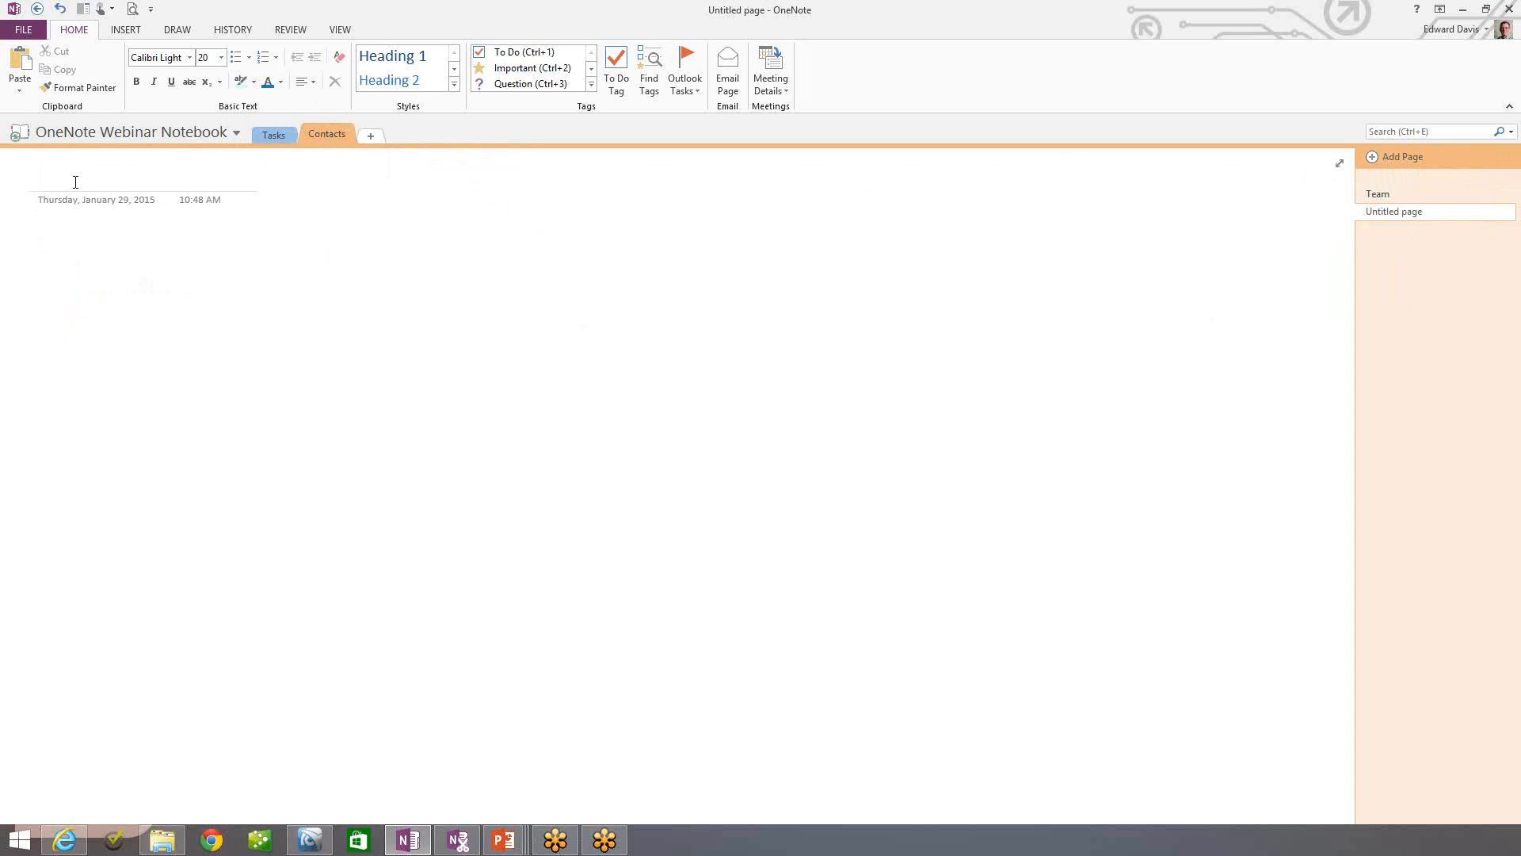
pyautogui.write('Clients')
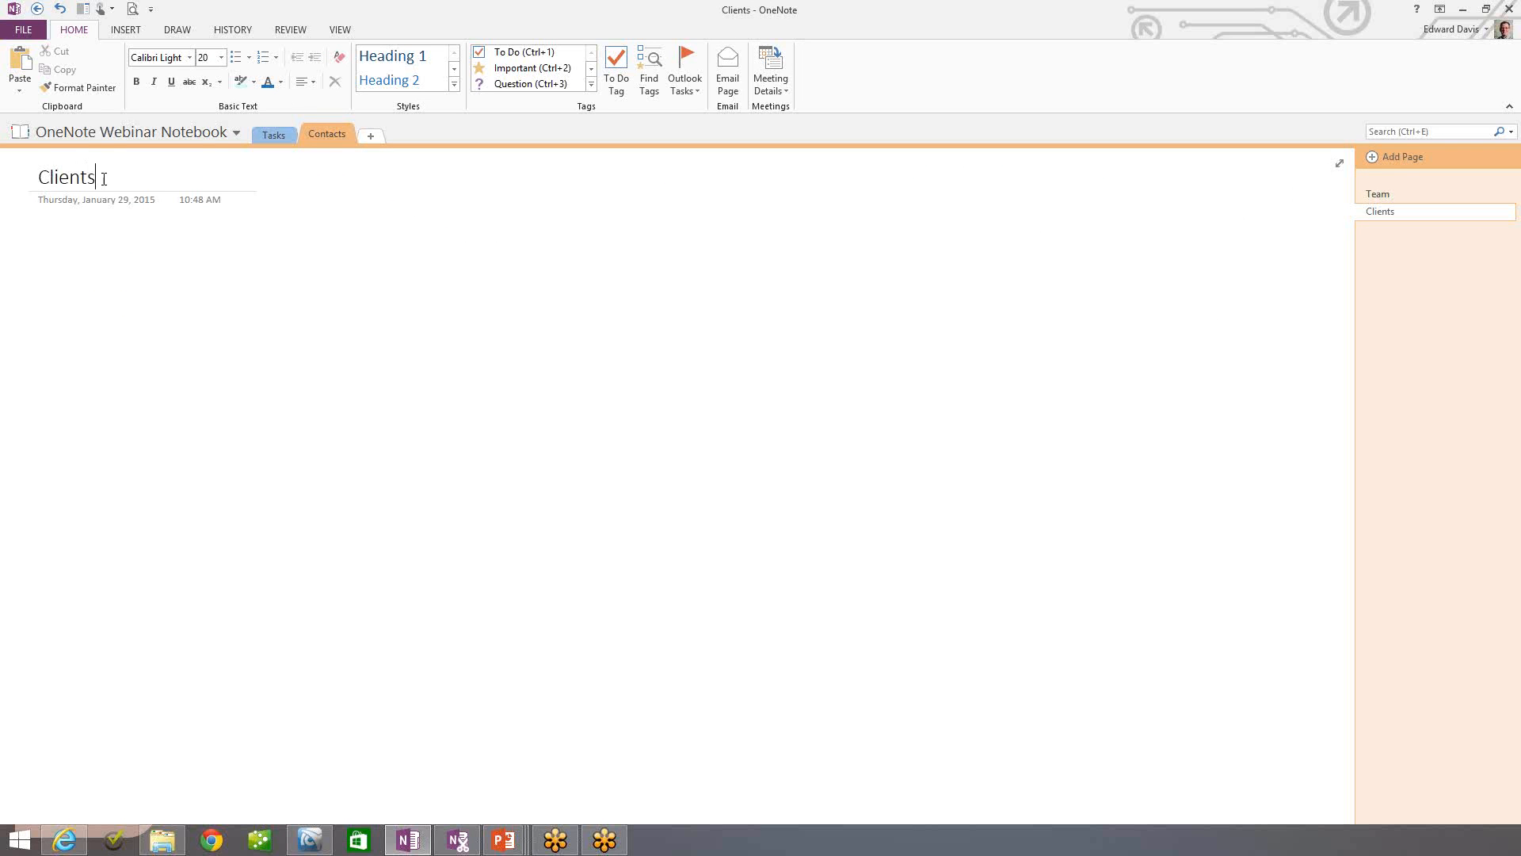
pyautogui.click(1394, 157)
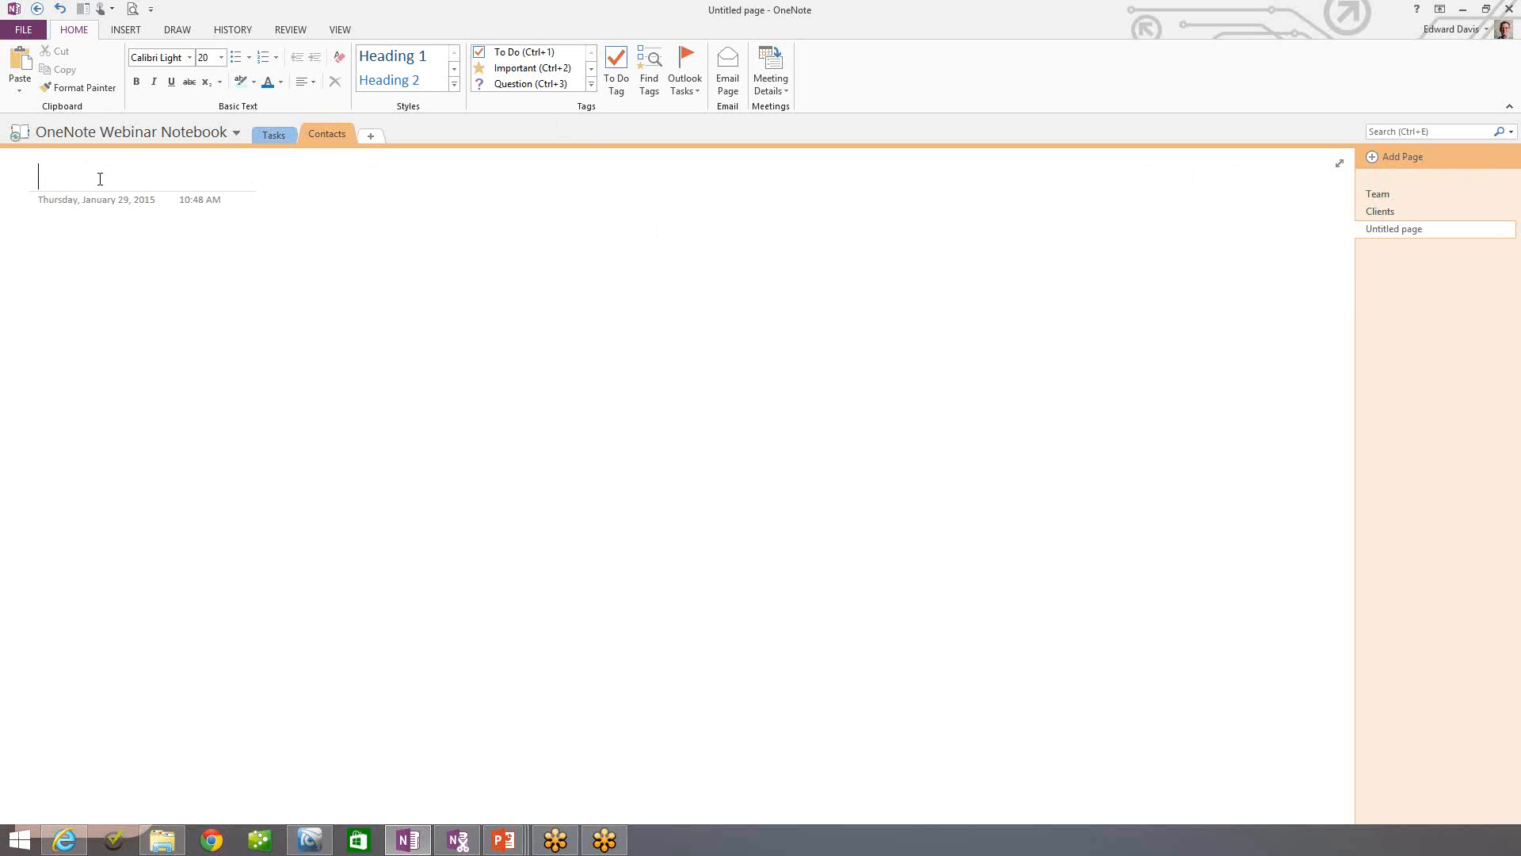
pyautogui.write('Vendors')
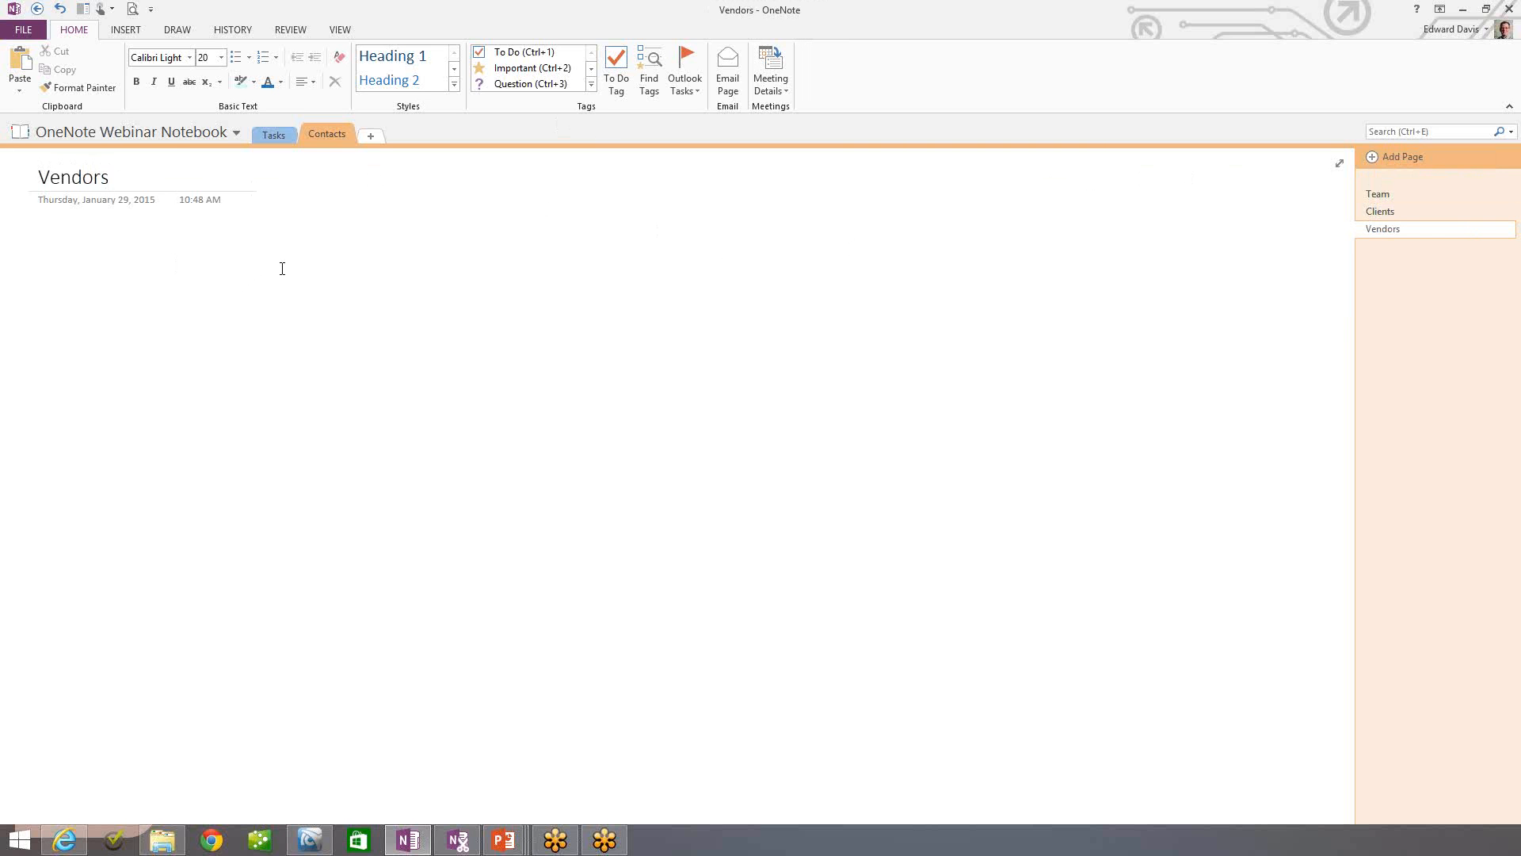
pyautogui.click(505, 304)
# - Add a new page after Vendors and indent it as a subpage of Vendors
pyautogui.rightClick(1387, 232)
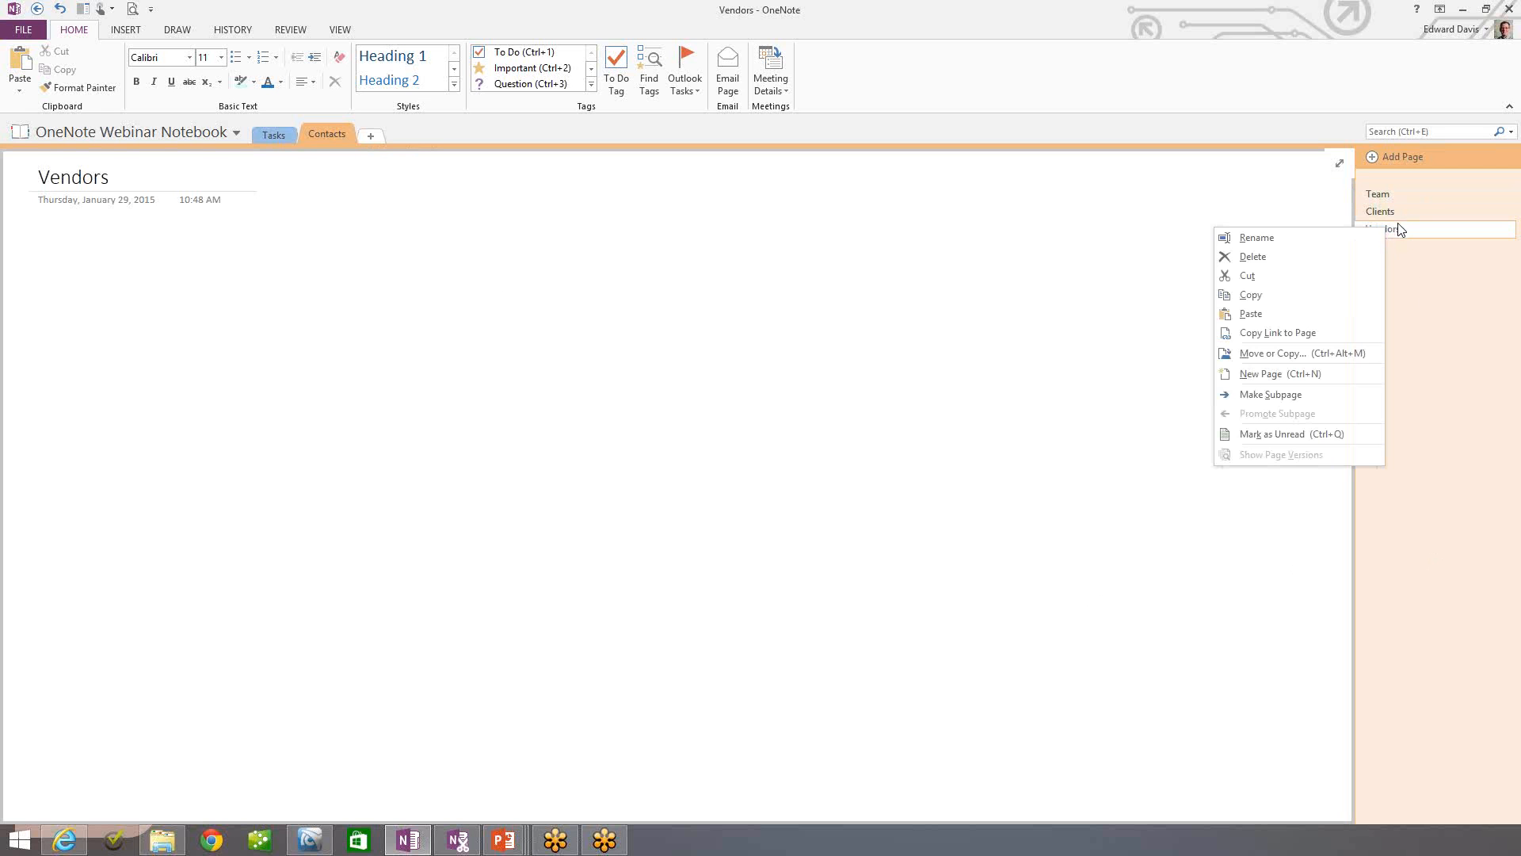
pyautogui.click(1286, 383)
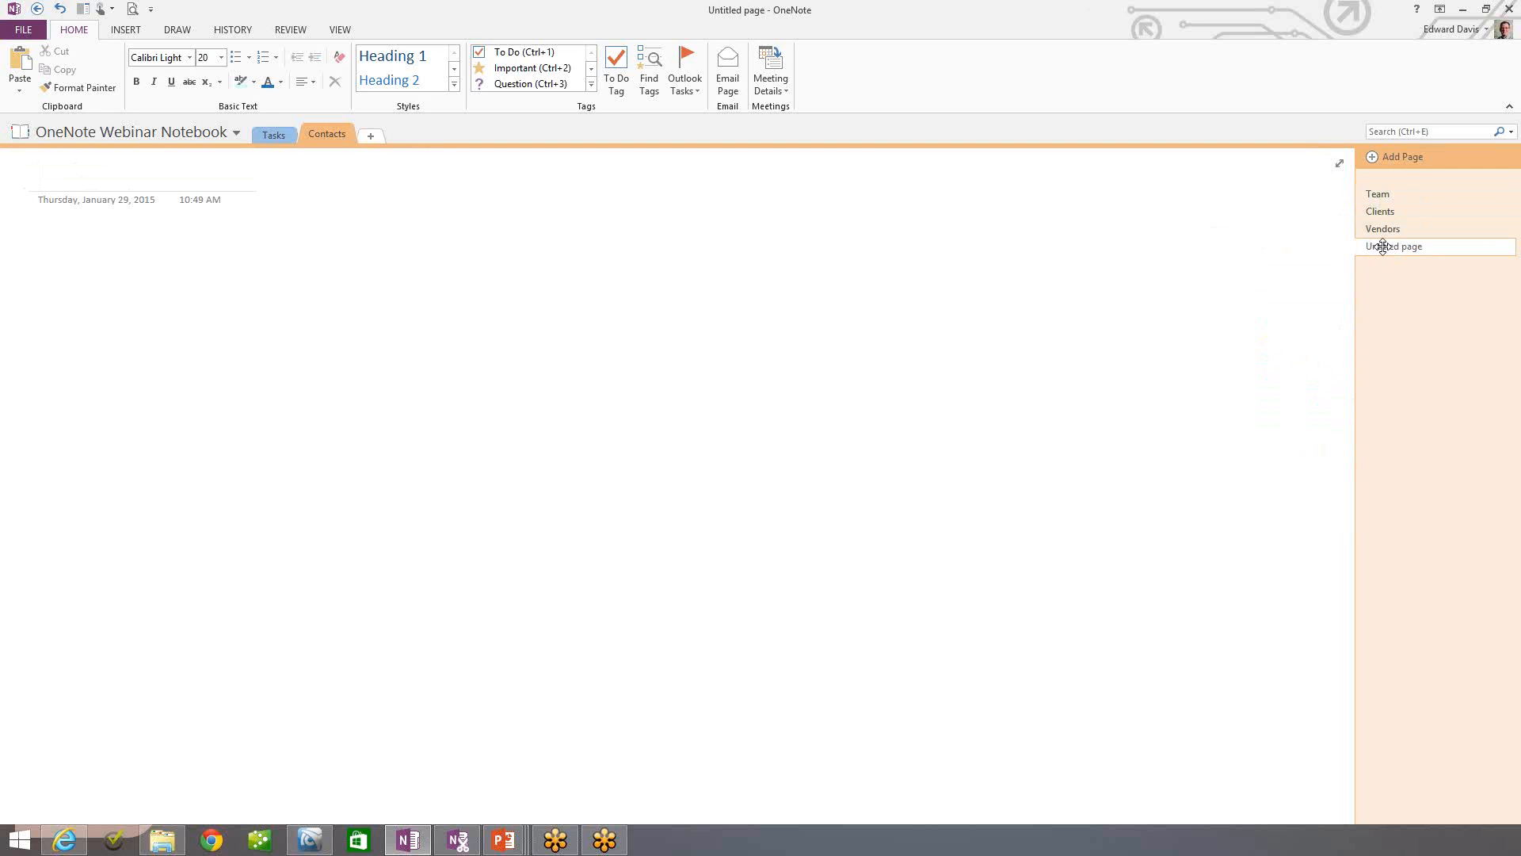
pyautogui.click(1382, 245)
pyautogui.click(1305, 267)
pyautogui.moveTo(1378, 246); pyautogui.dragTo(1404, 245)
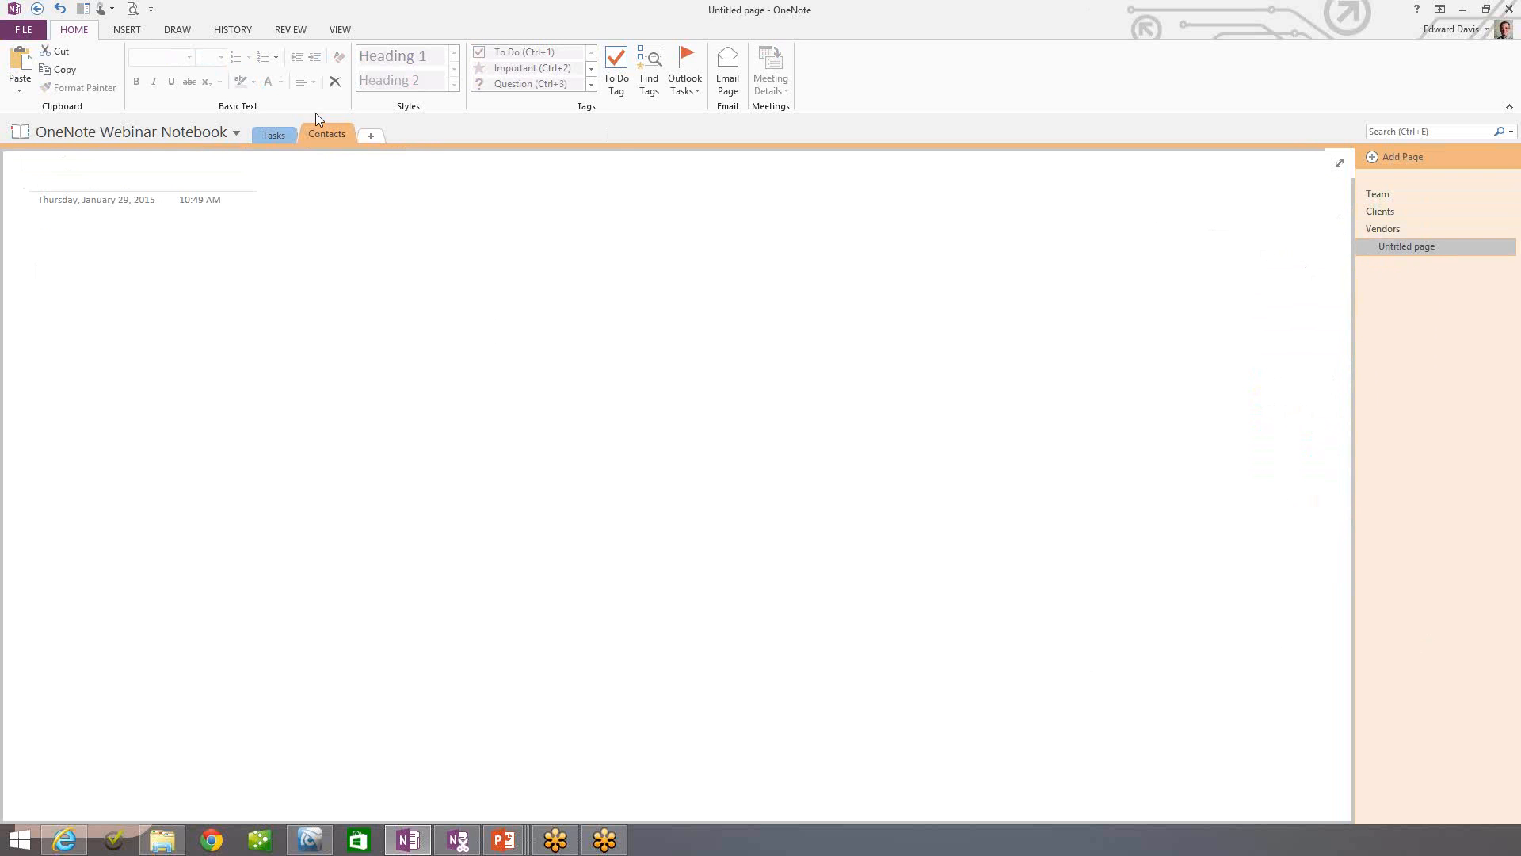
# - Title the untitled subpage under Vendors Insurance
pyautogui.click(81, 174)
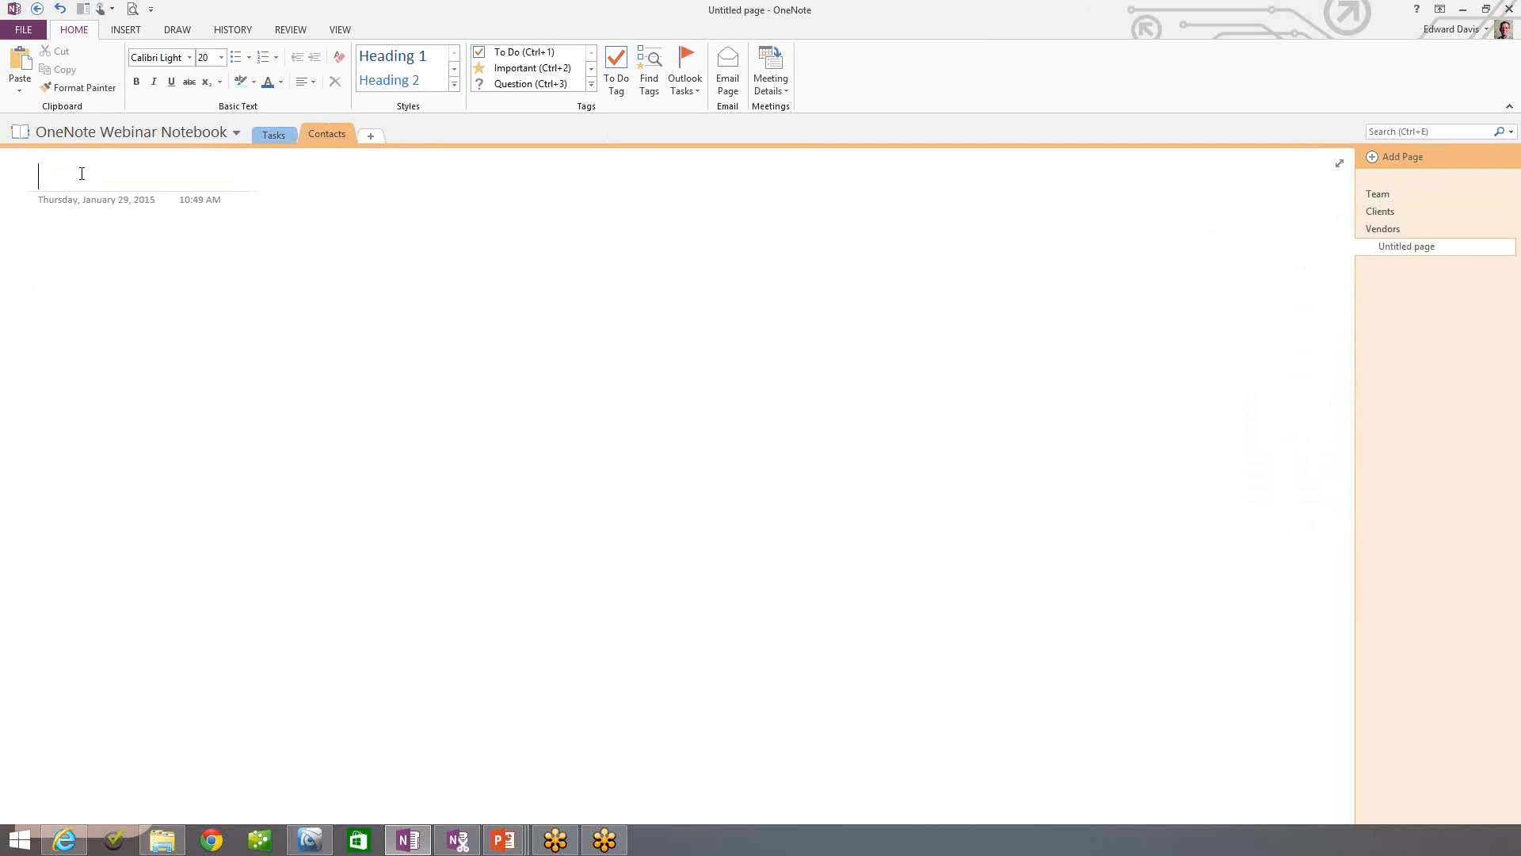
pyautogui.write('Insuran')
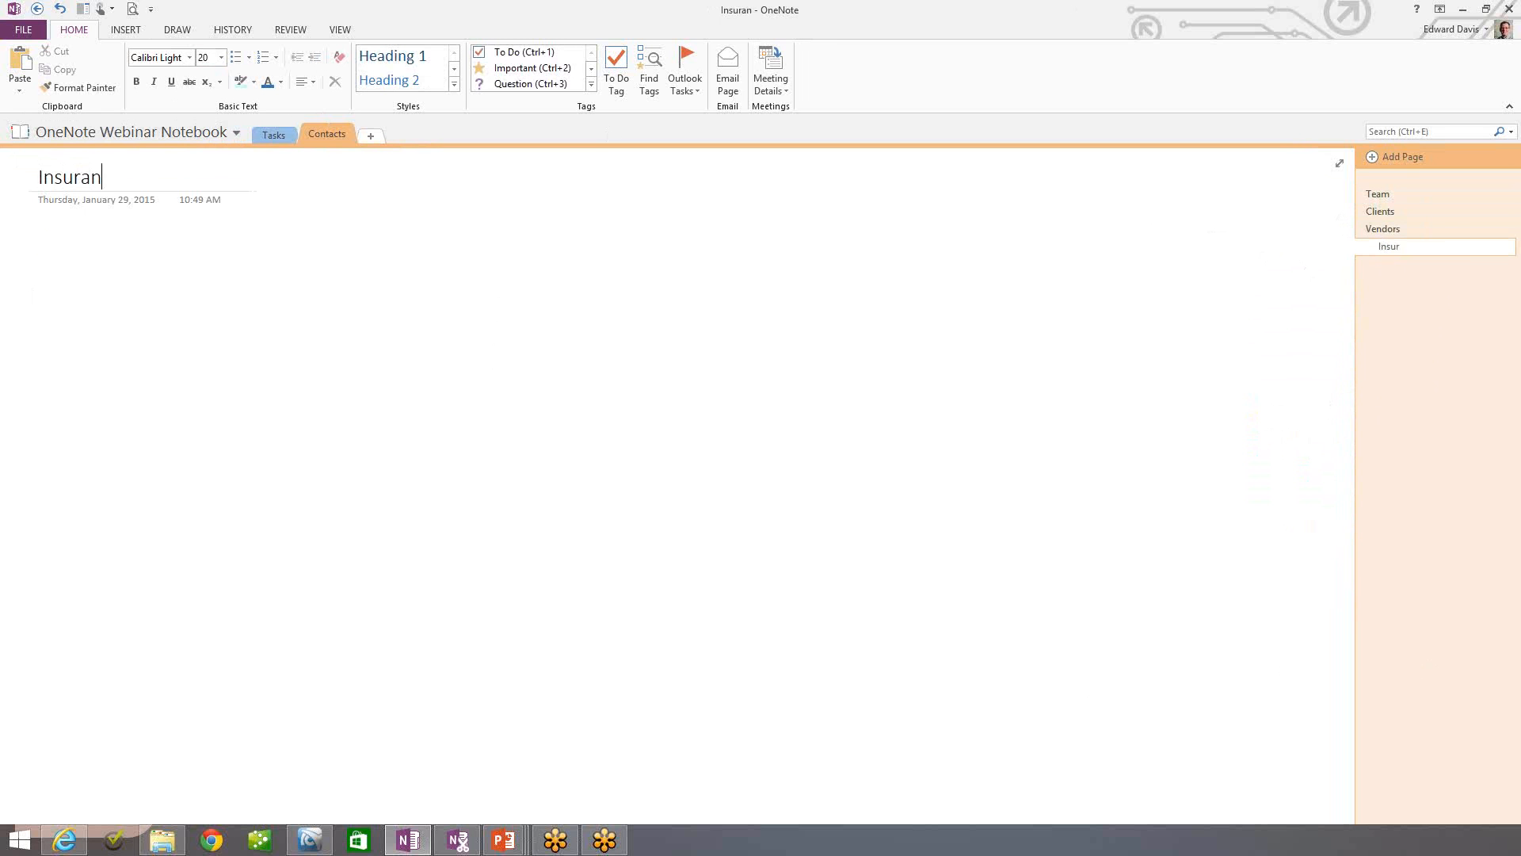
pyautogui.write('ce')
# - Add another subpage below Insurance under Vendors and title it Property Owner
pyautogui.rightClick(1386, 230)
pyautogui.click(1270, 396)
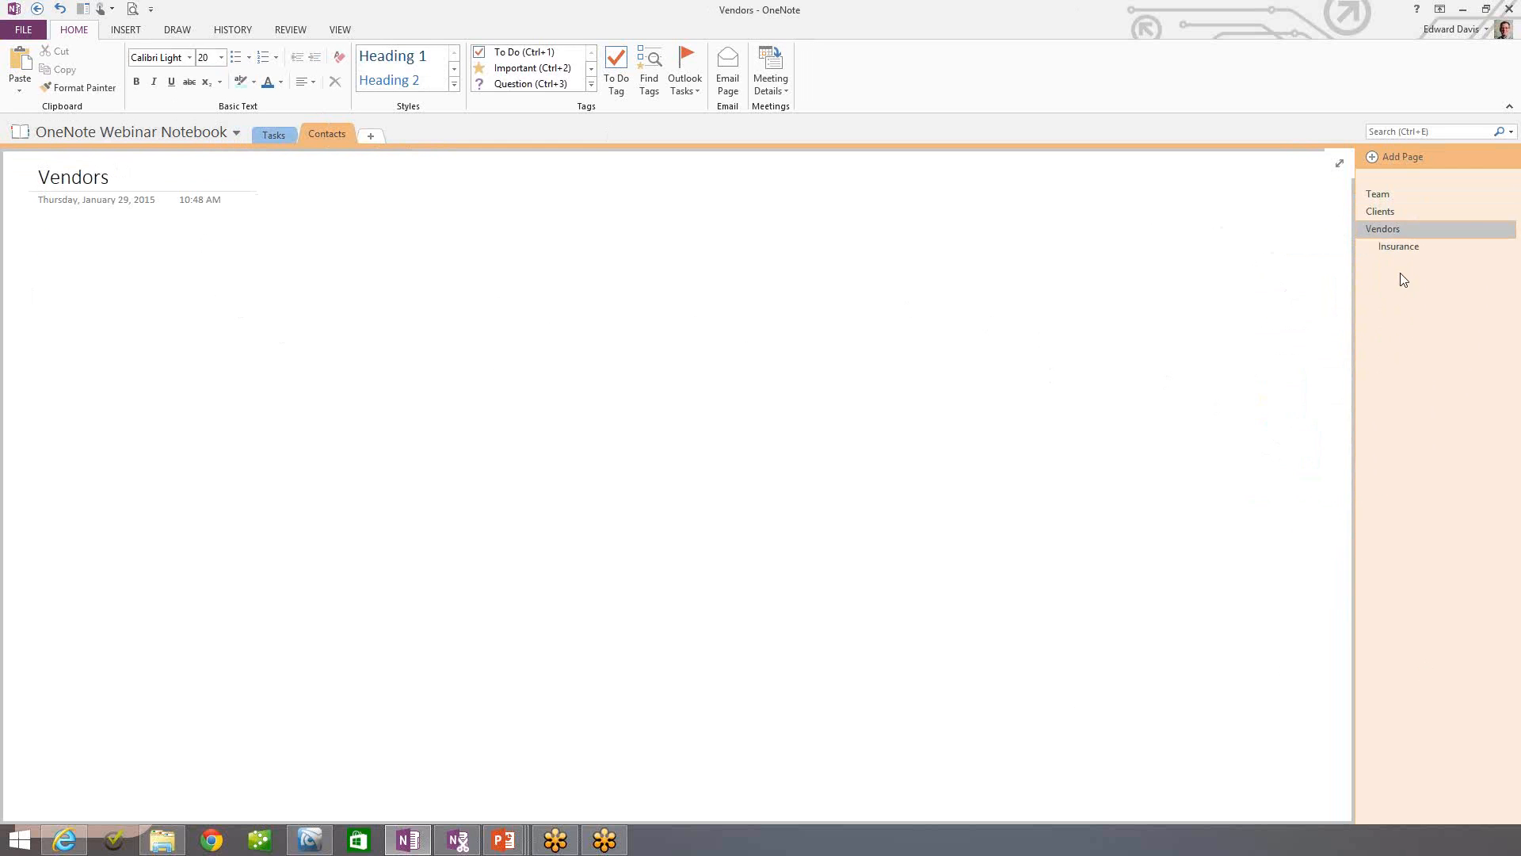
pyautogui.rightClick(1399, 245)
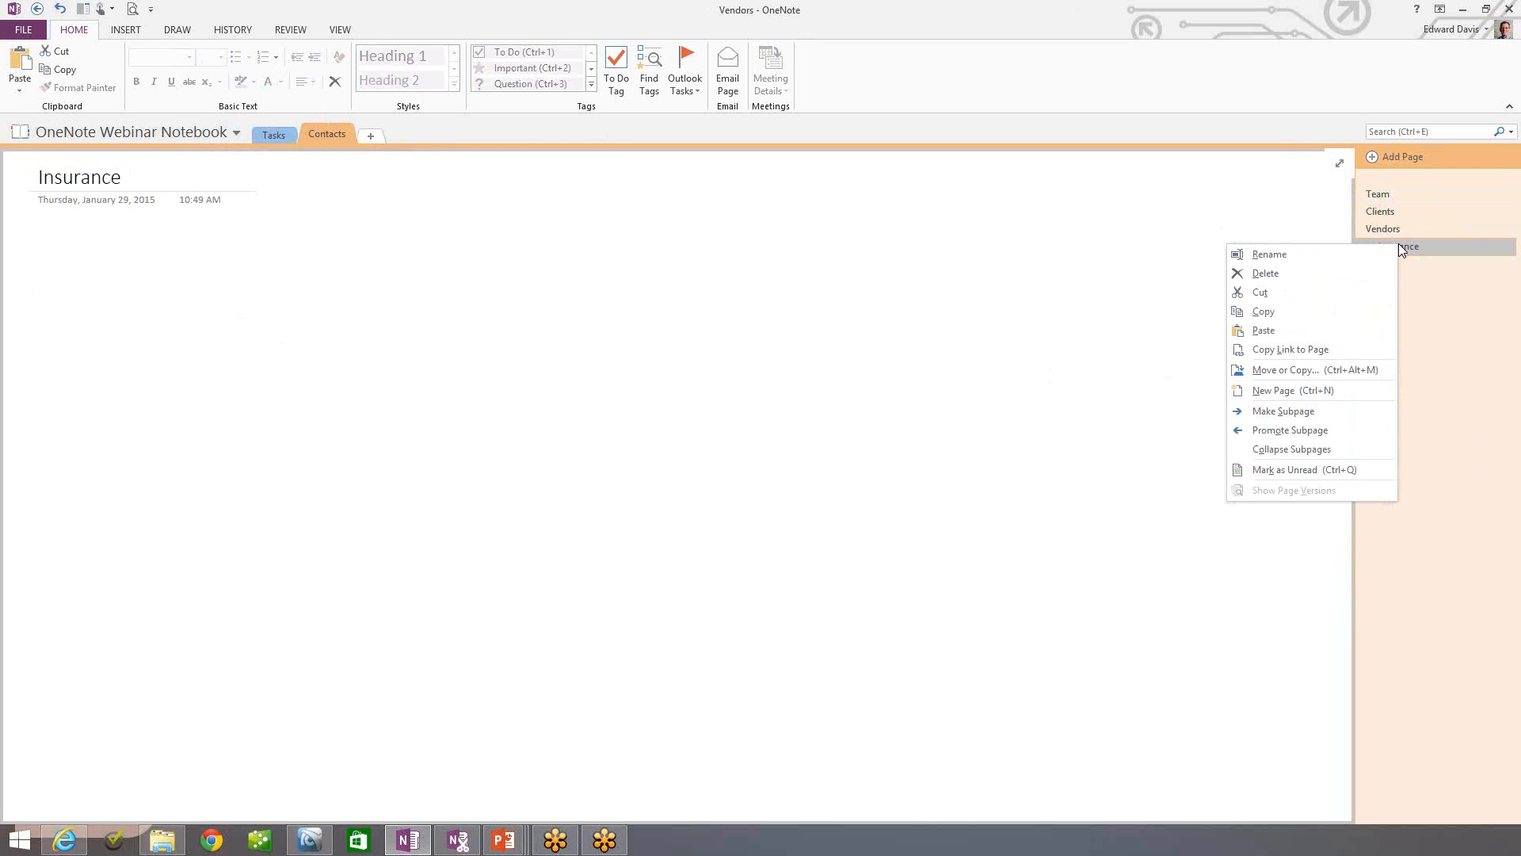
pyautogui.click(1294, 391)
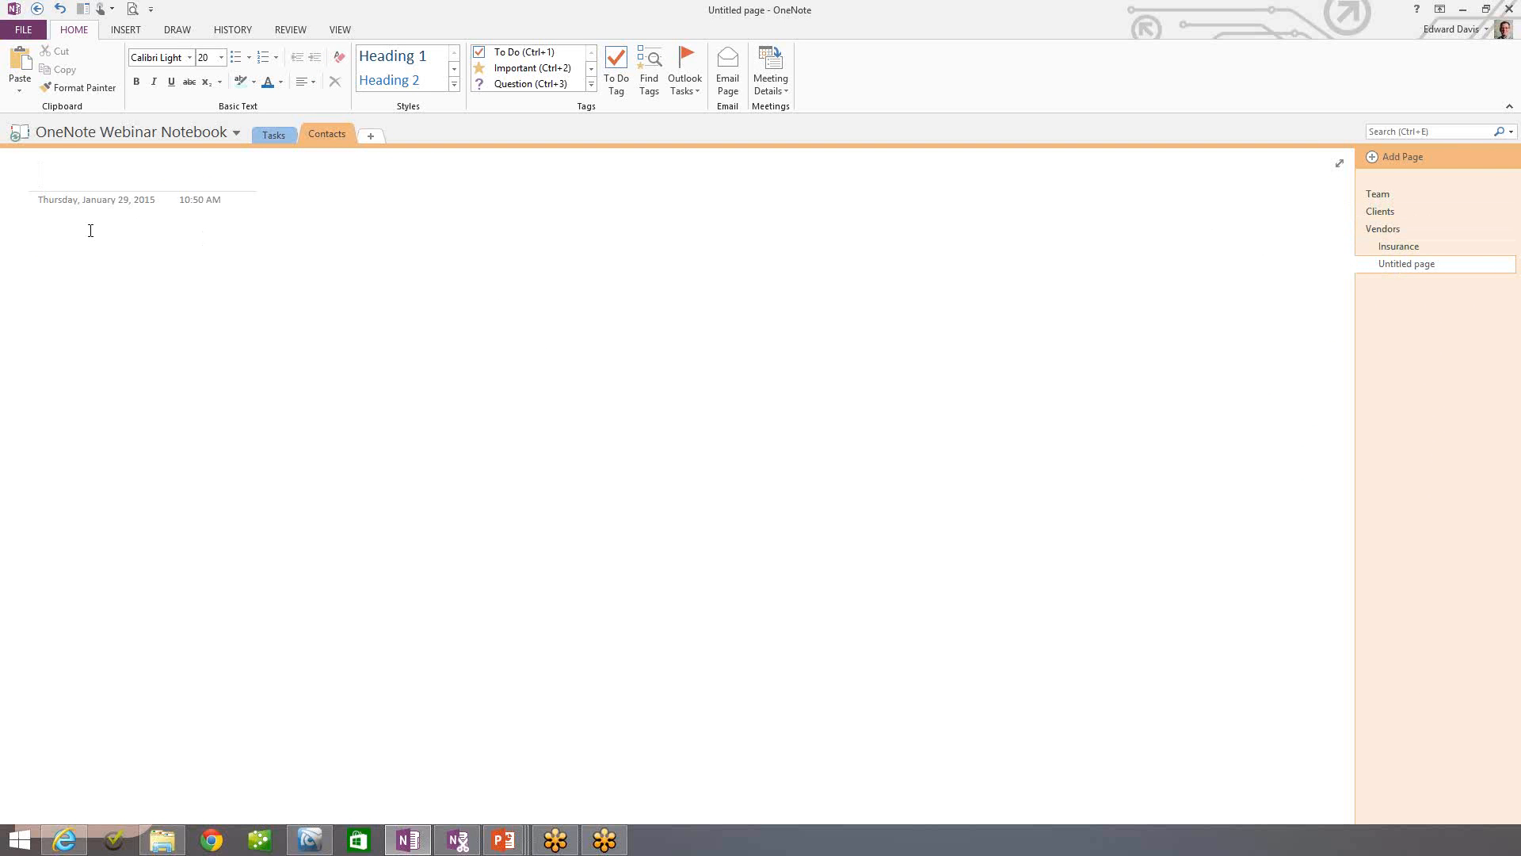
pyautogui.write('P')
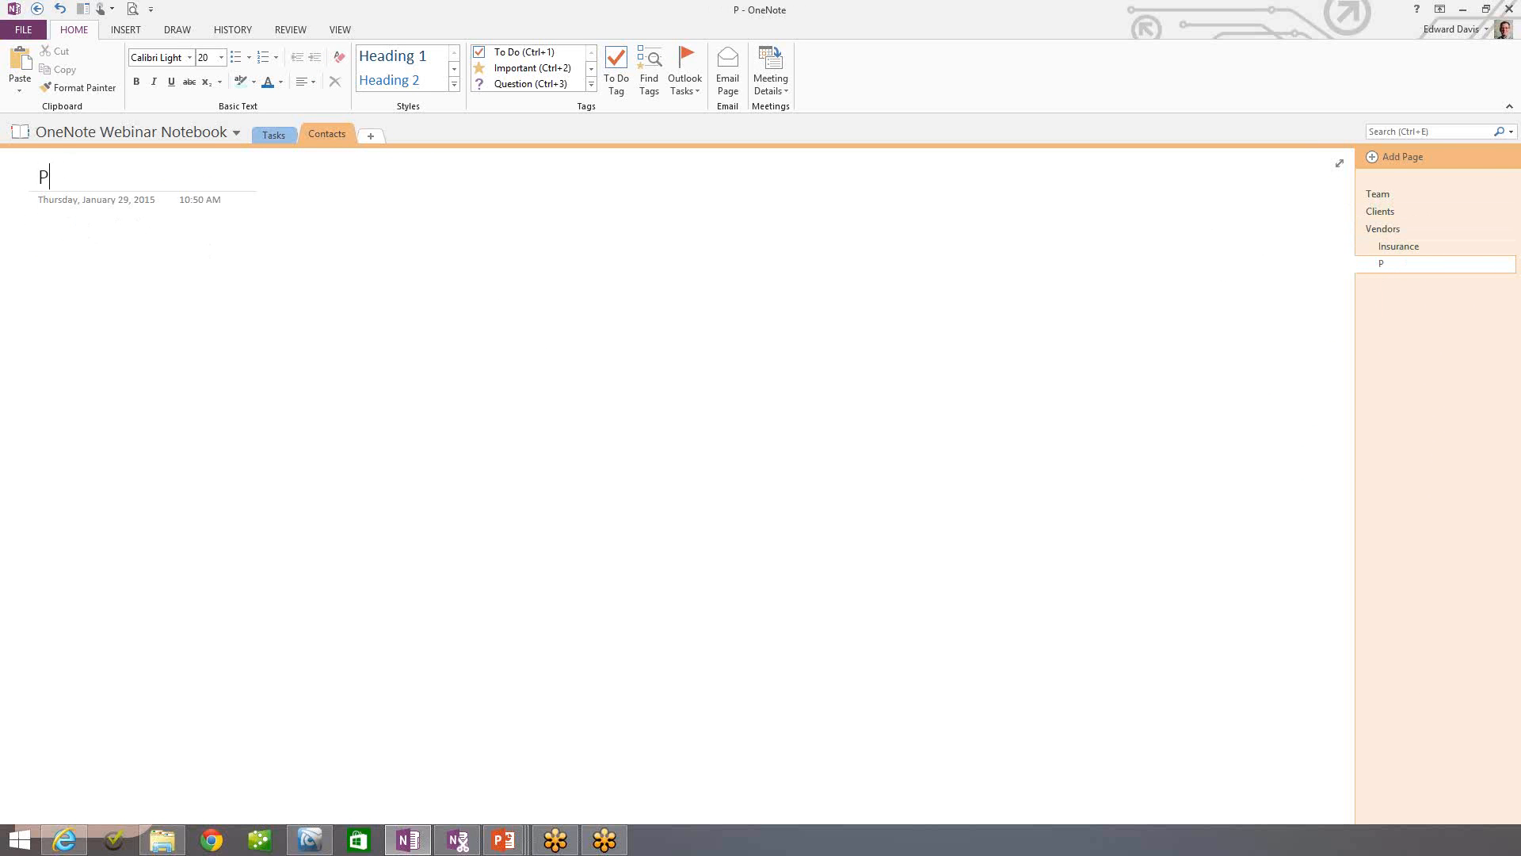
pyautogui.write('roperty O')
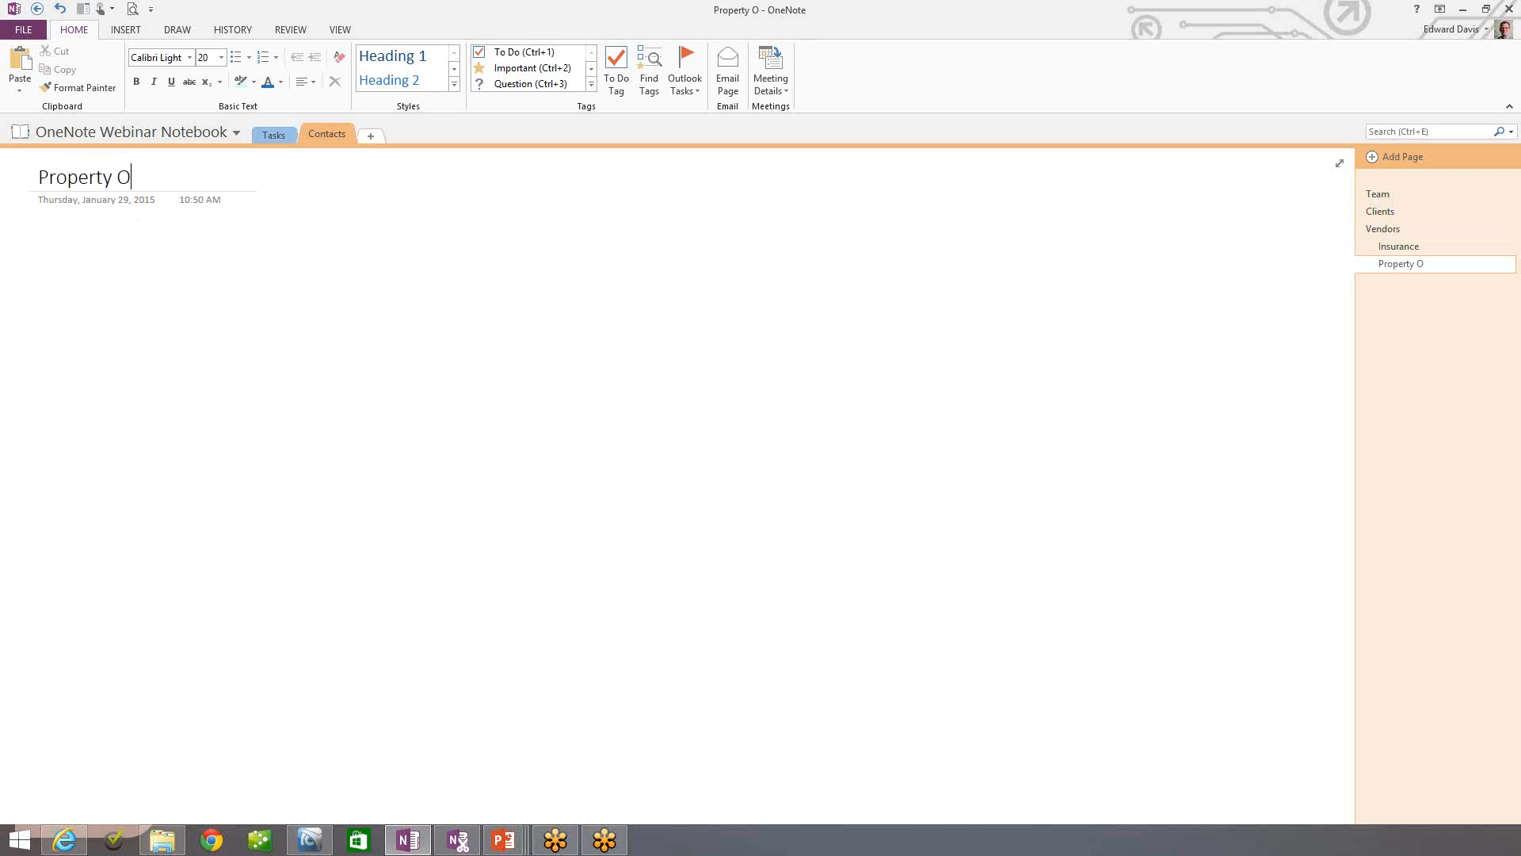
pyautogui.write('wner')
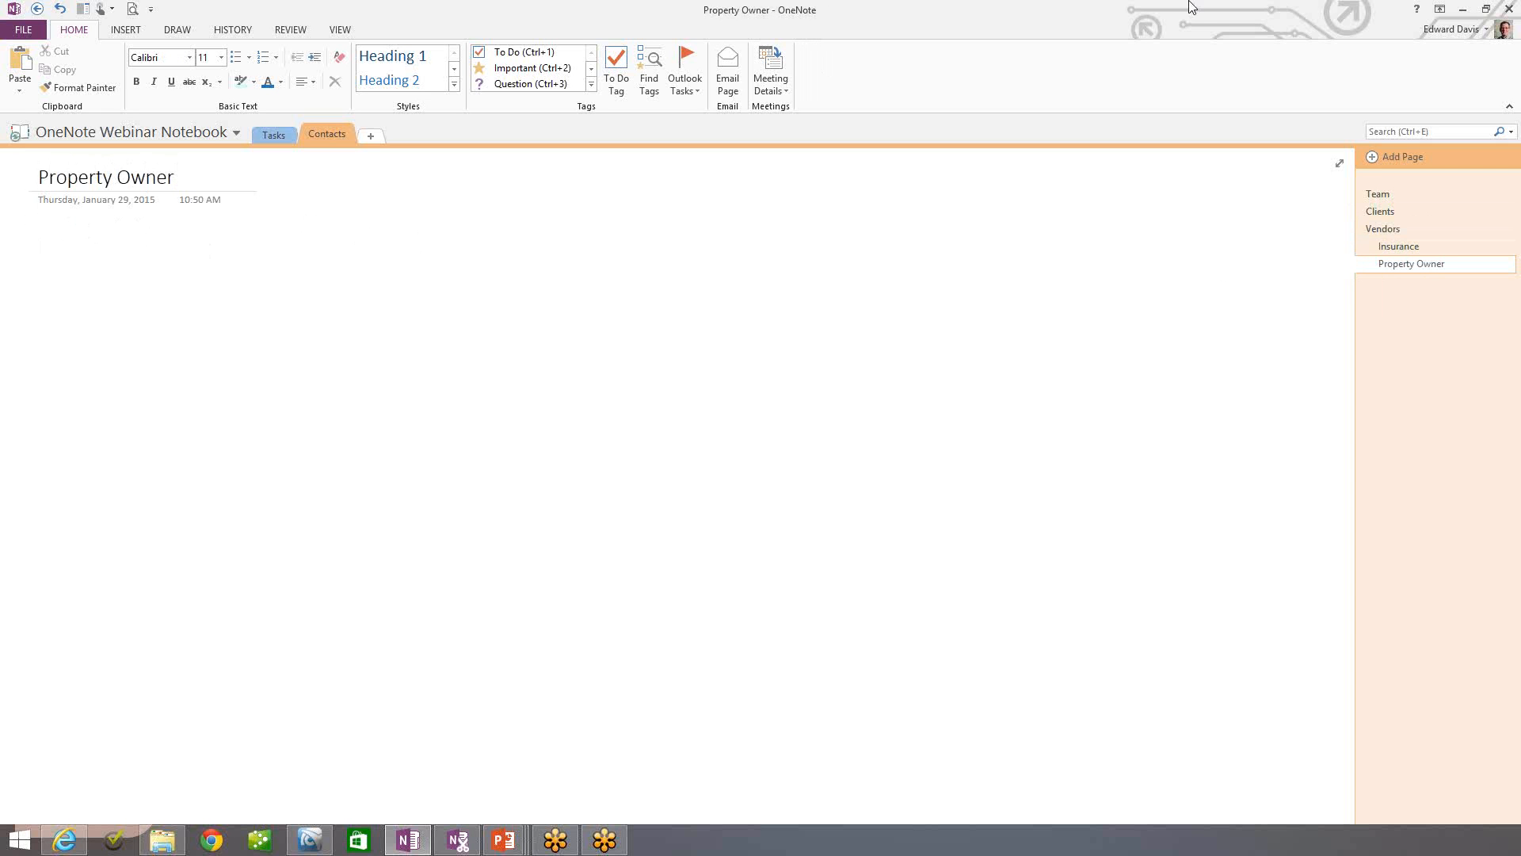
# - Create a new section named Procedures after the Contacts section
pyautogui.click(371, 139)
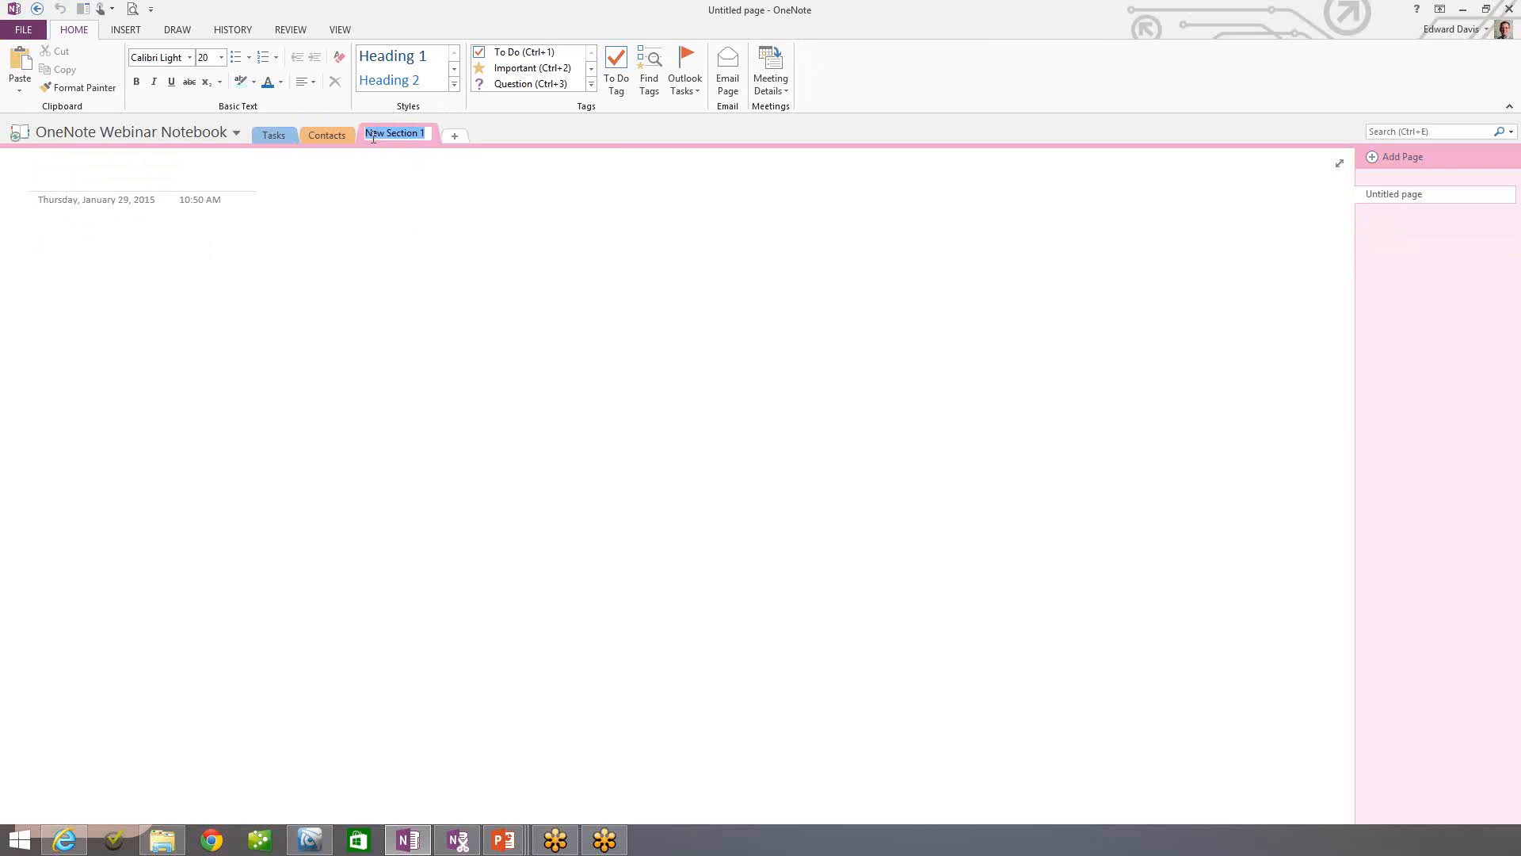
pyautogui.write('Procedures')
pyautogui.press('Return')
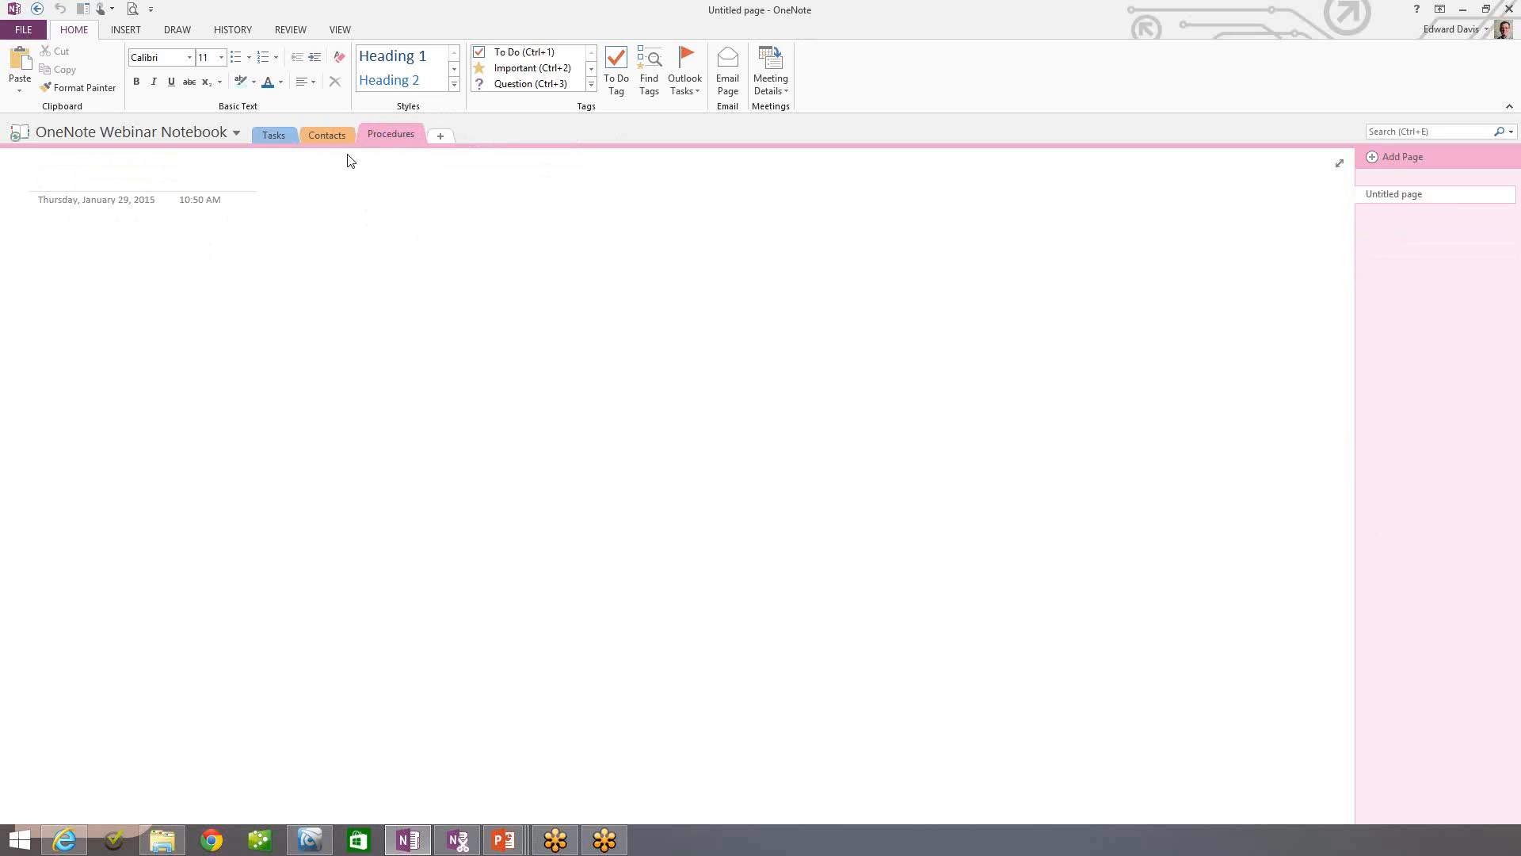
# - Open the Tasks section and move the Procedures section between Tasks and Contacts
pyautogui.click(270, 134)
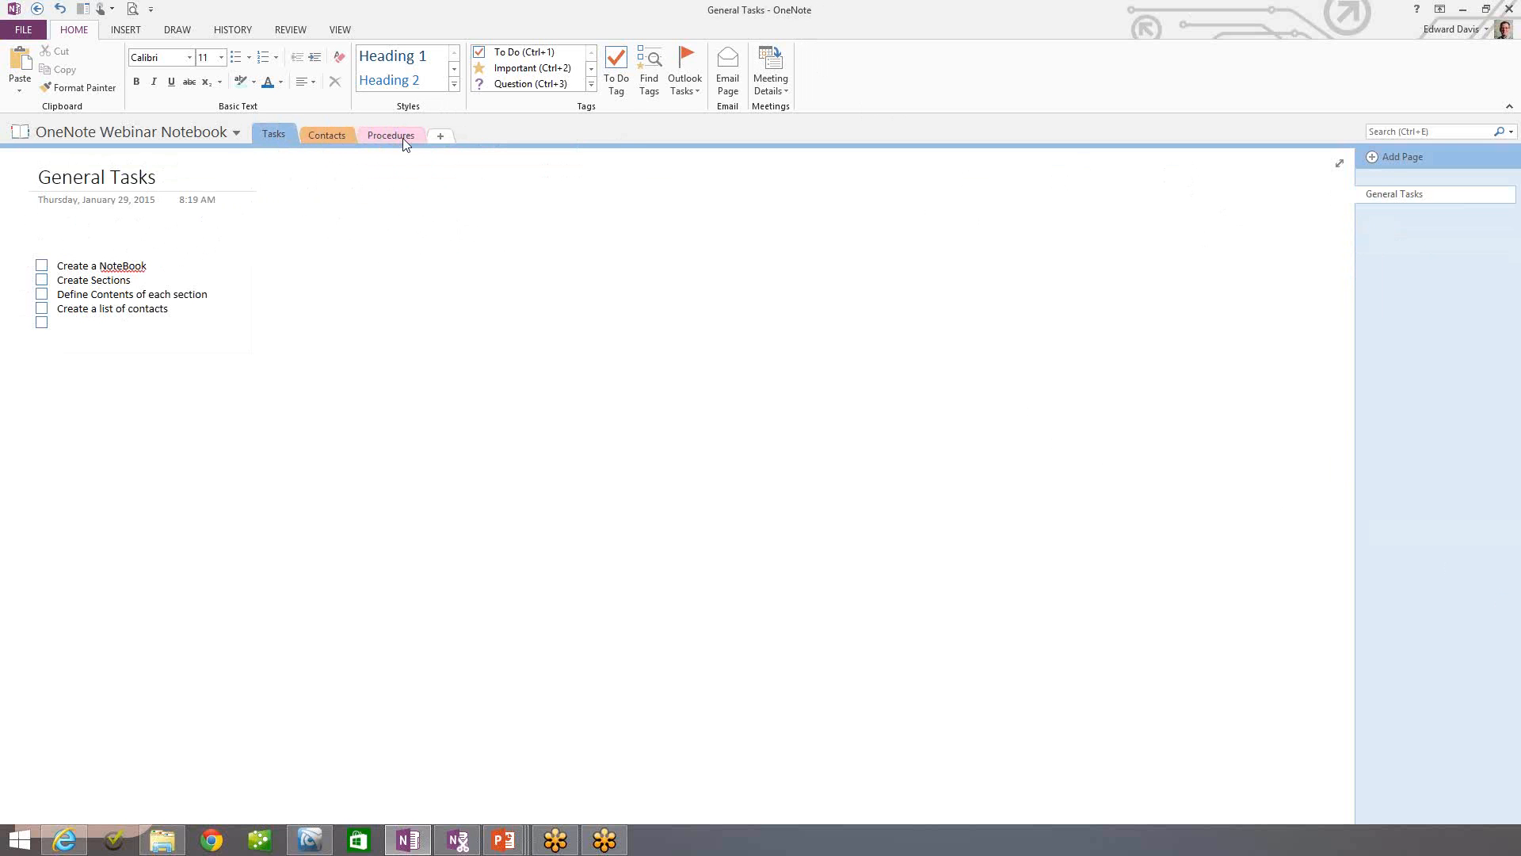
pyautogui.click(457, 227)
pyautogui.moveTo(397, 140); pyautogui.dragTo(311, 134)
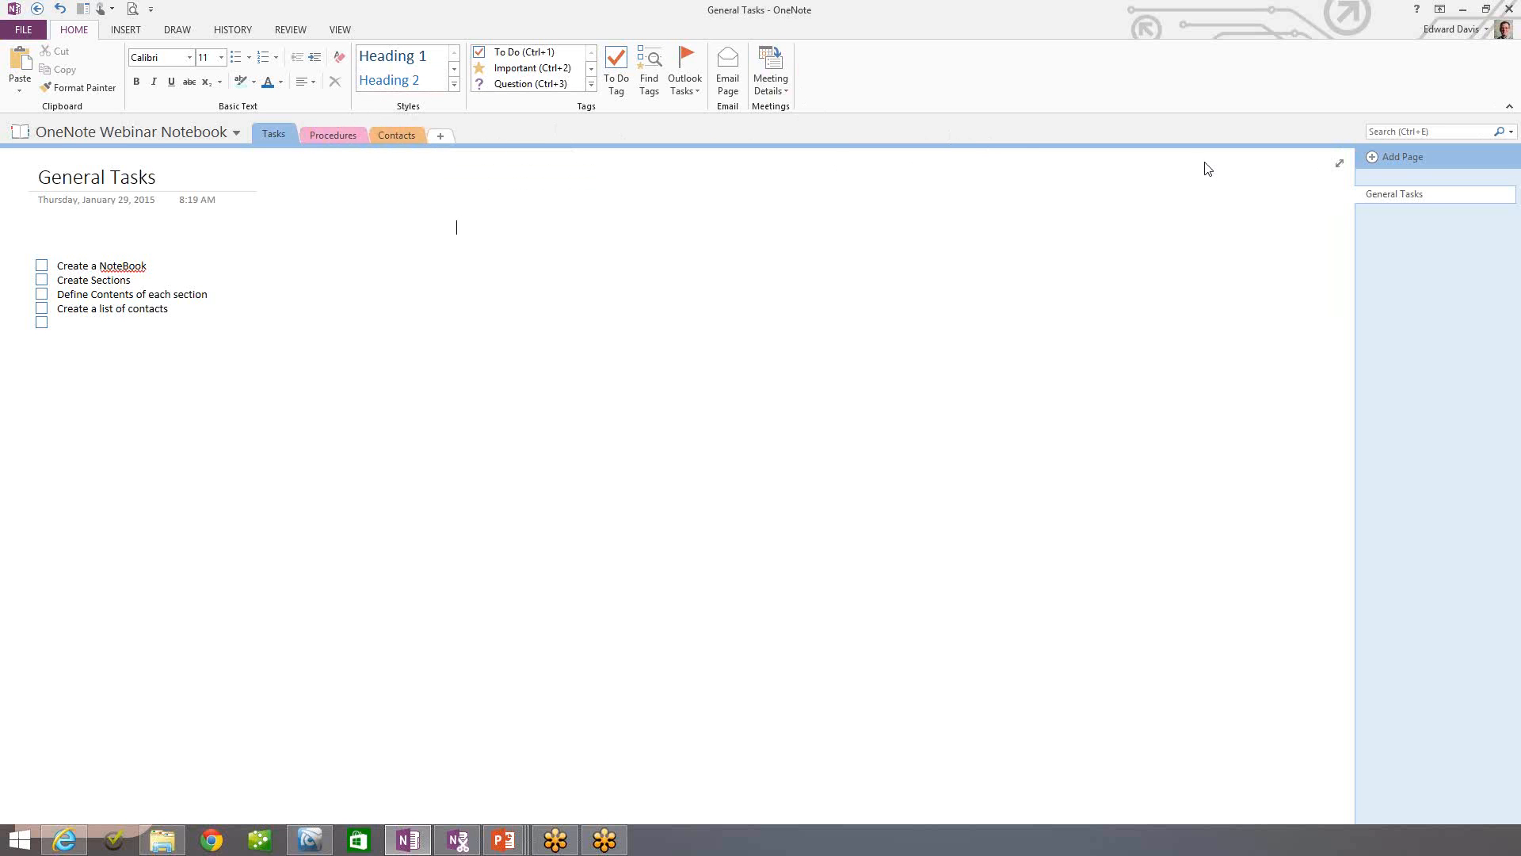
# - Try to move the Clients page up in the Contacts section's page list and return to the Tasks section
pyautogui.click(403, 136)
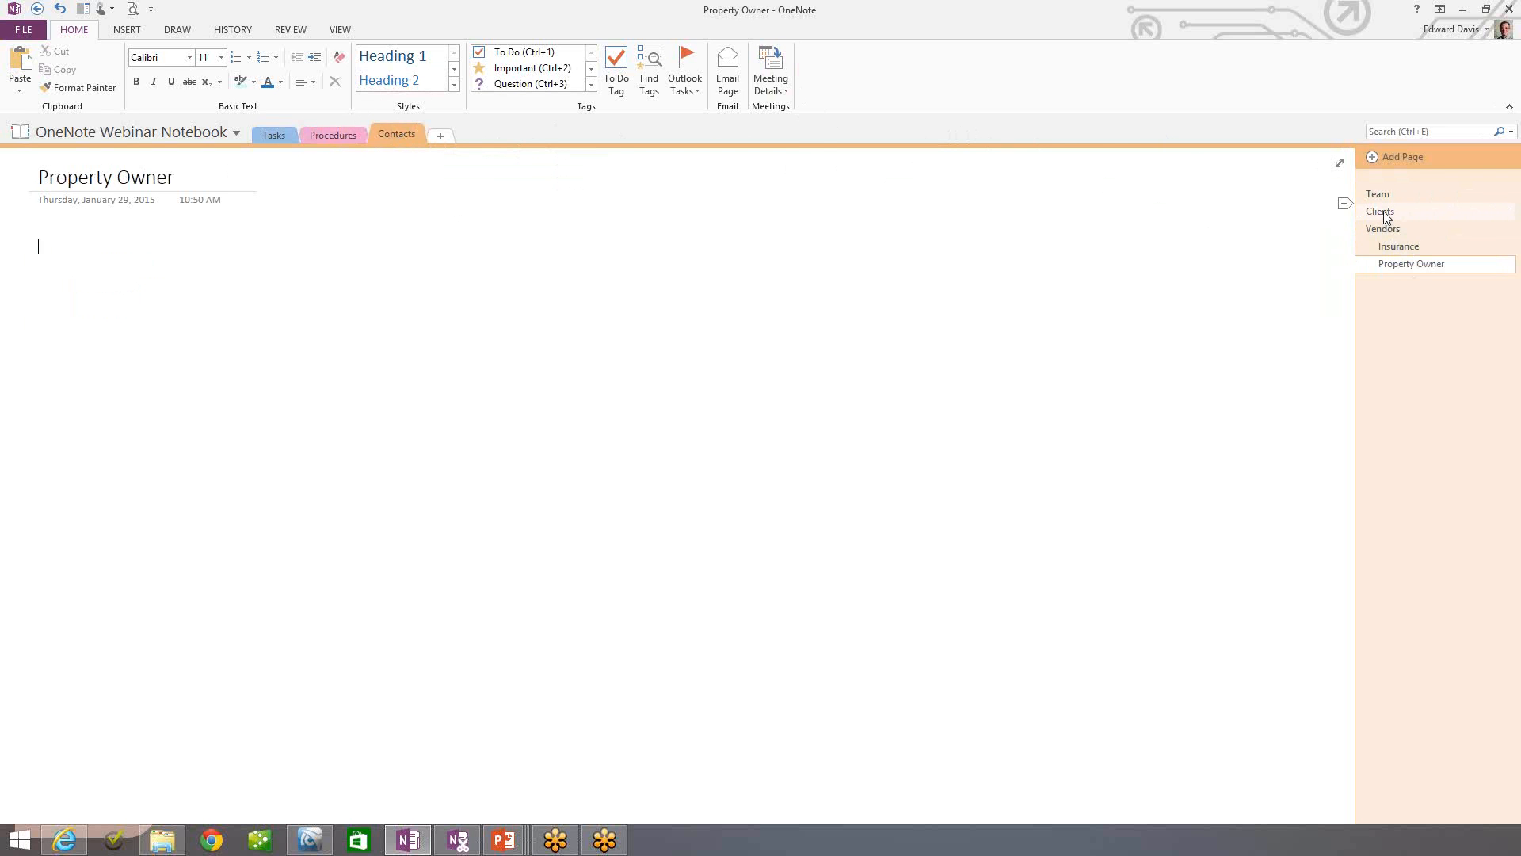
pyautogui.moveTo(1382, 212)
pyautogui.mouseDown()
pyautogui.moveTo(1390, 294)
pyautogui.moveTo(1375, 204)
pyautogui.mouseUp()
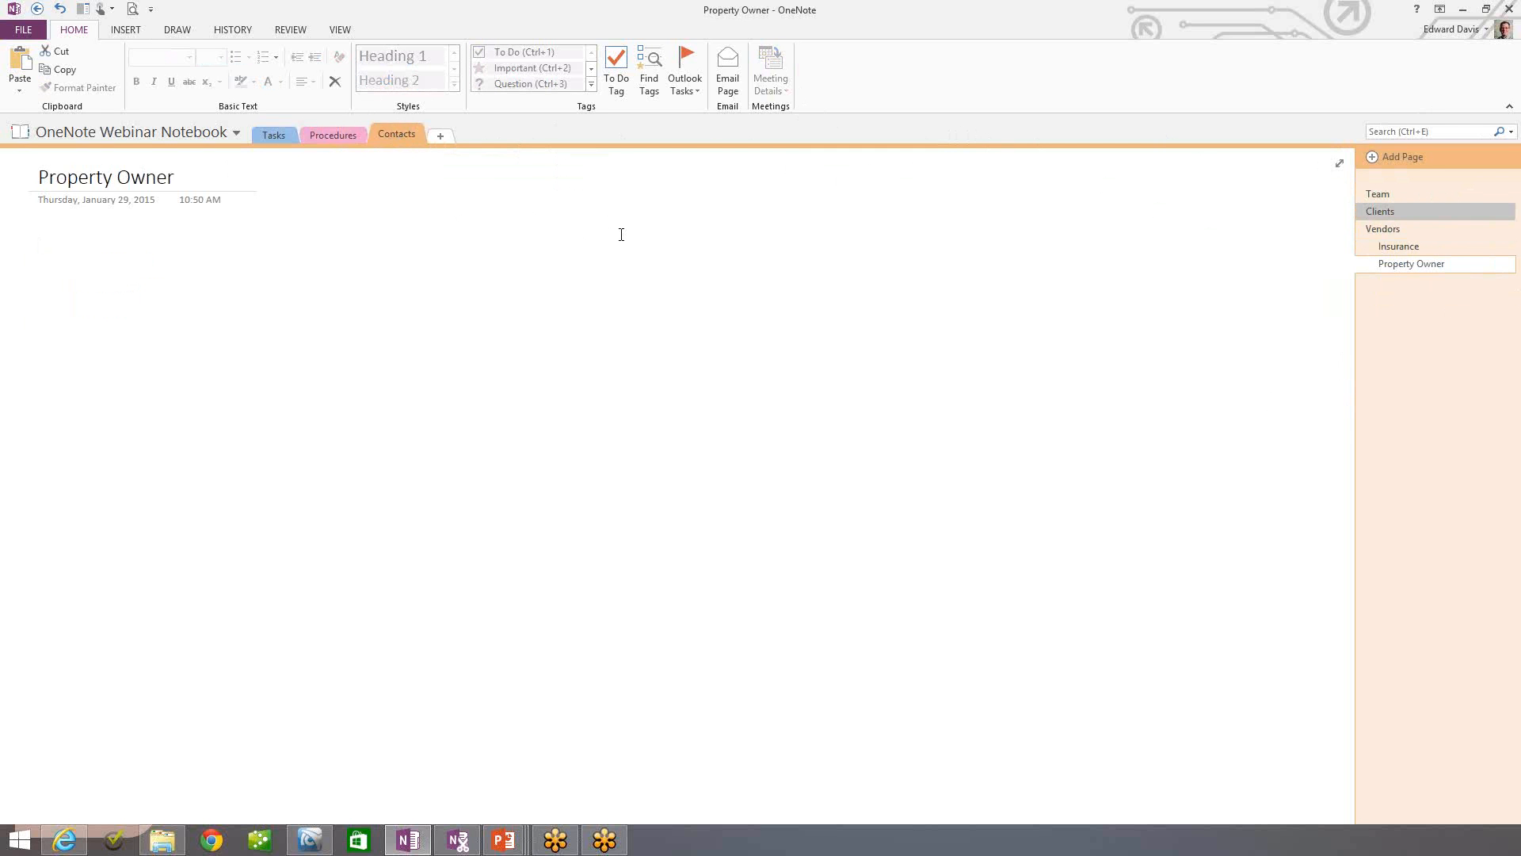
pyautogui.click(270, 133)
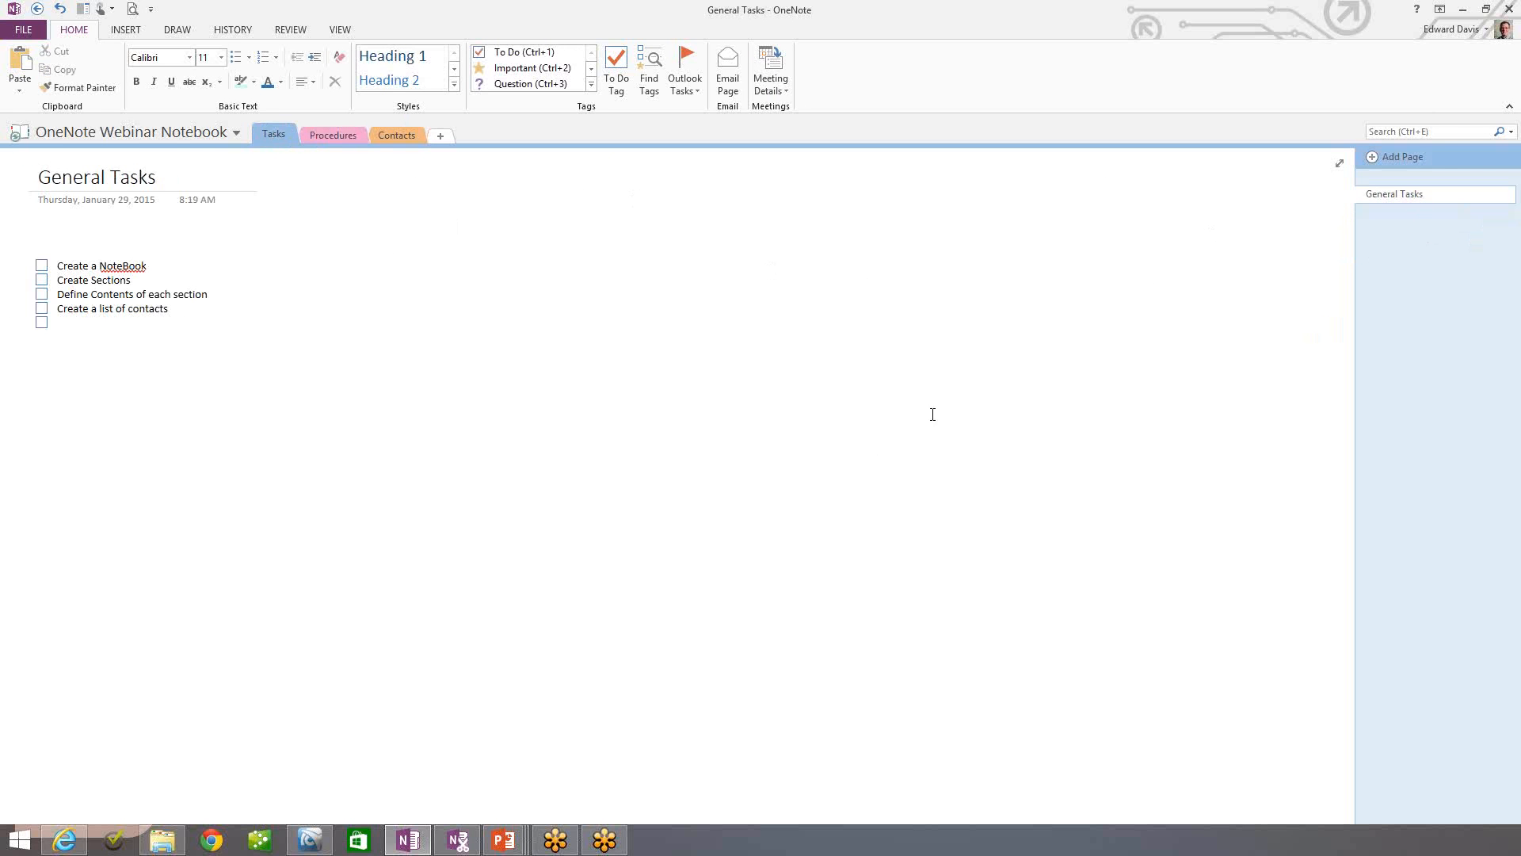
# - Tag the "Create a list of contacts" to-do item as Important and look through the complete list of tags
pyautogui.click(455, 228)
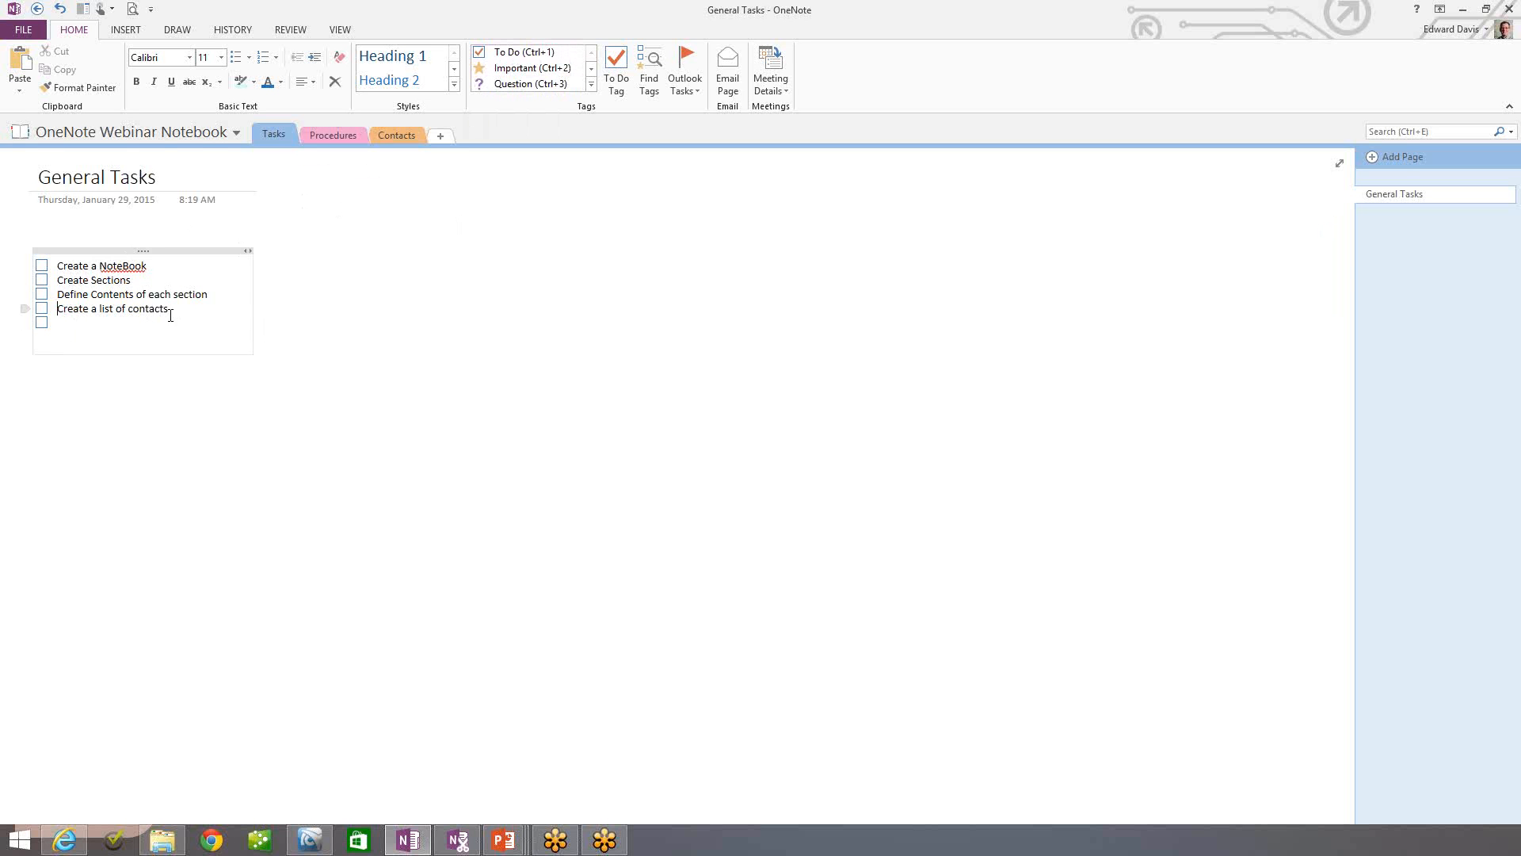
pyautogui.click(540, 76)
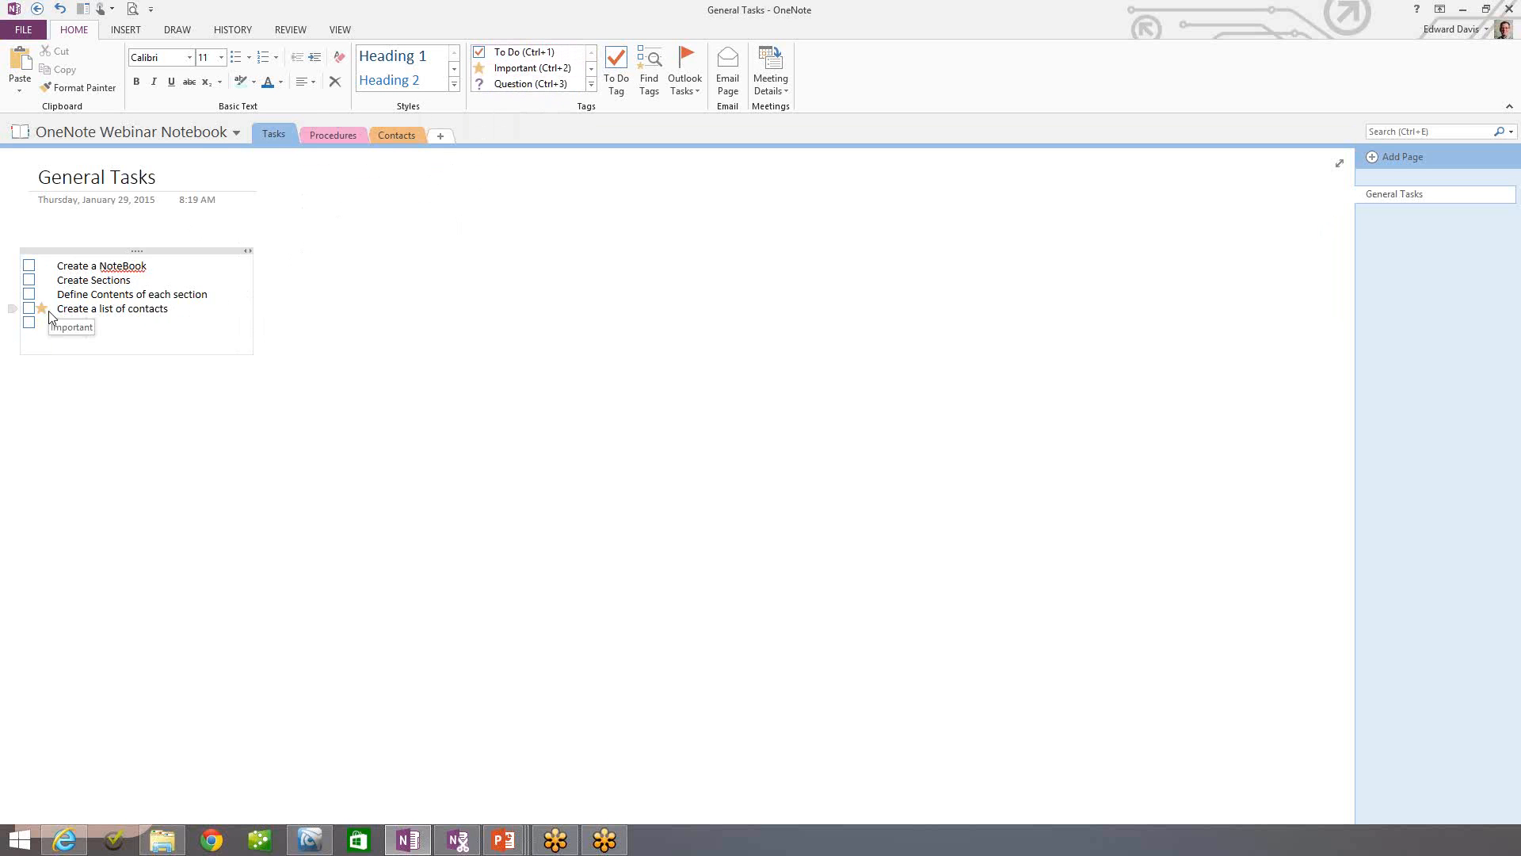
pyautogui.click(591, 69)
pyautogui.click(591, 70)
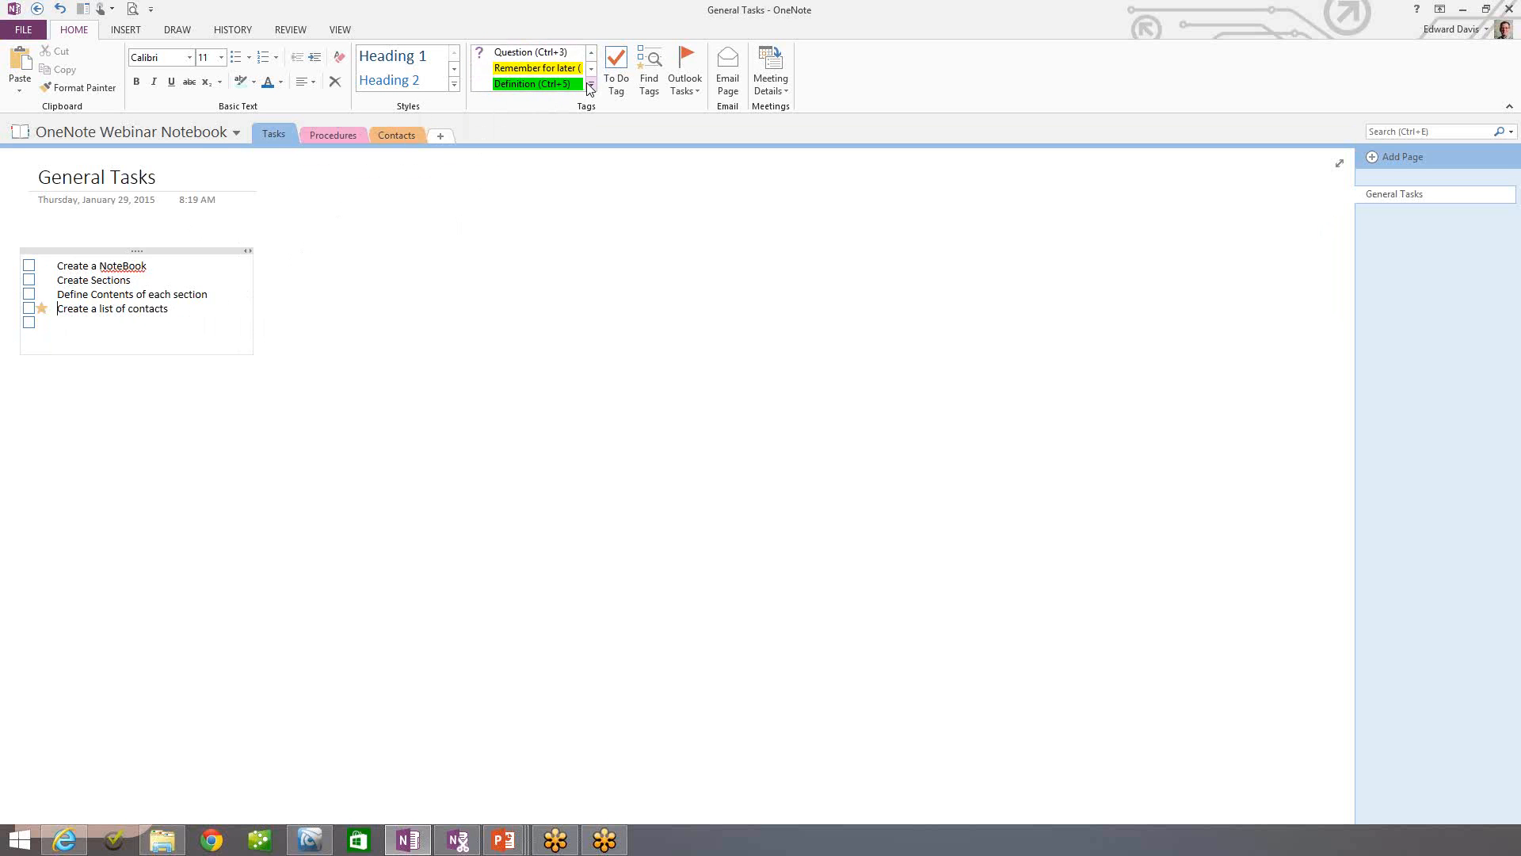
pyautogui.click(591, 84)
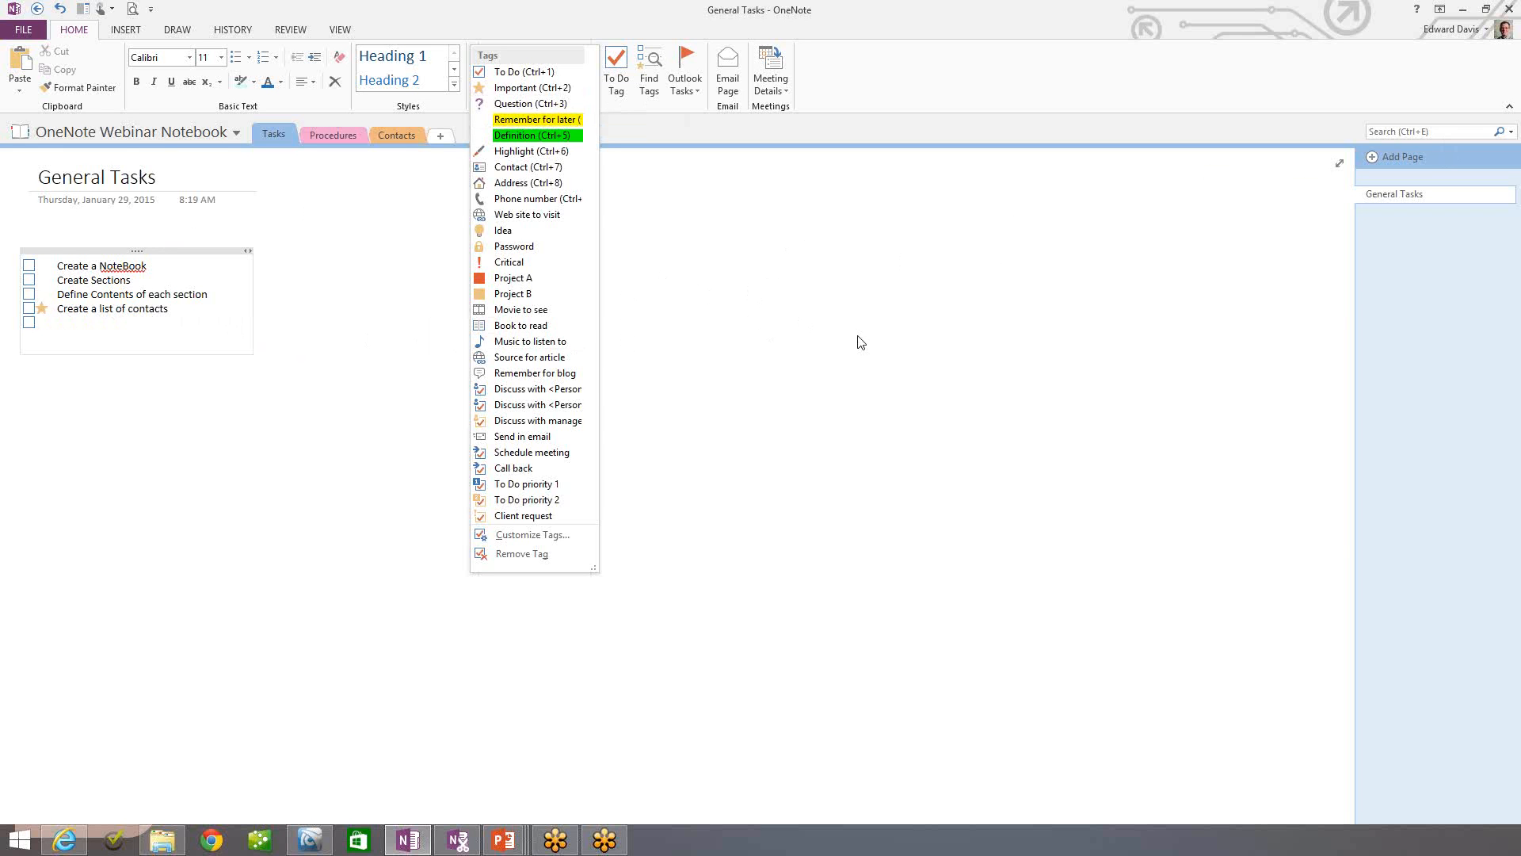
pyautogui.click(816, 320)
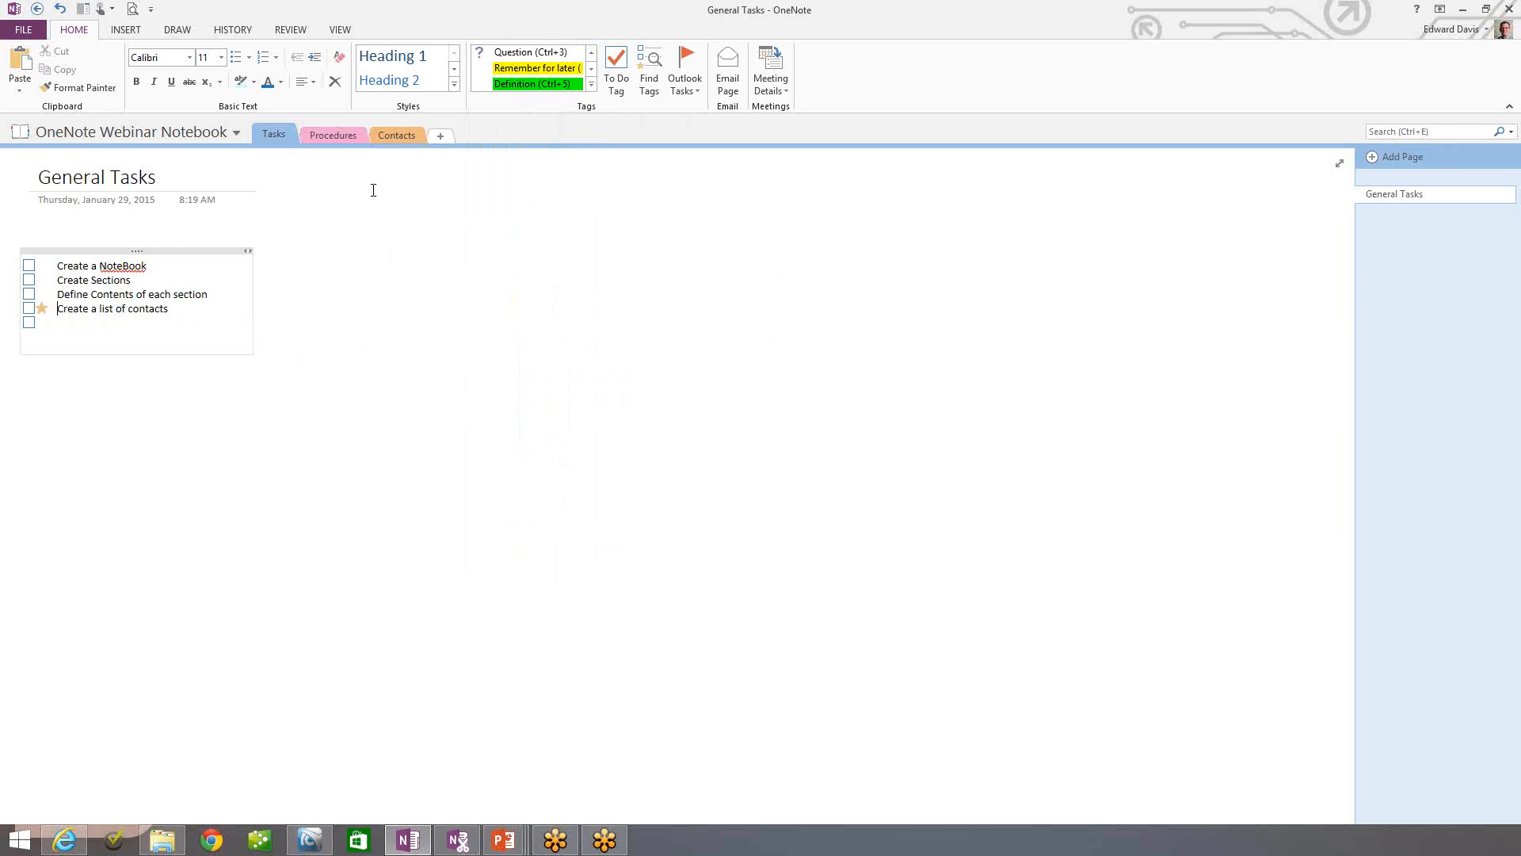
# - Start a new custom tag with the display name Personal Item and the orange sun symbol
pyautogui.click(591, 84)
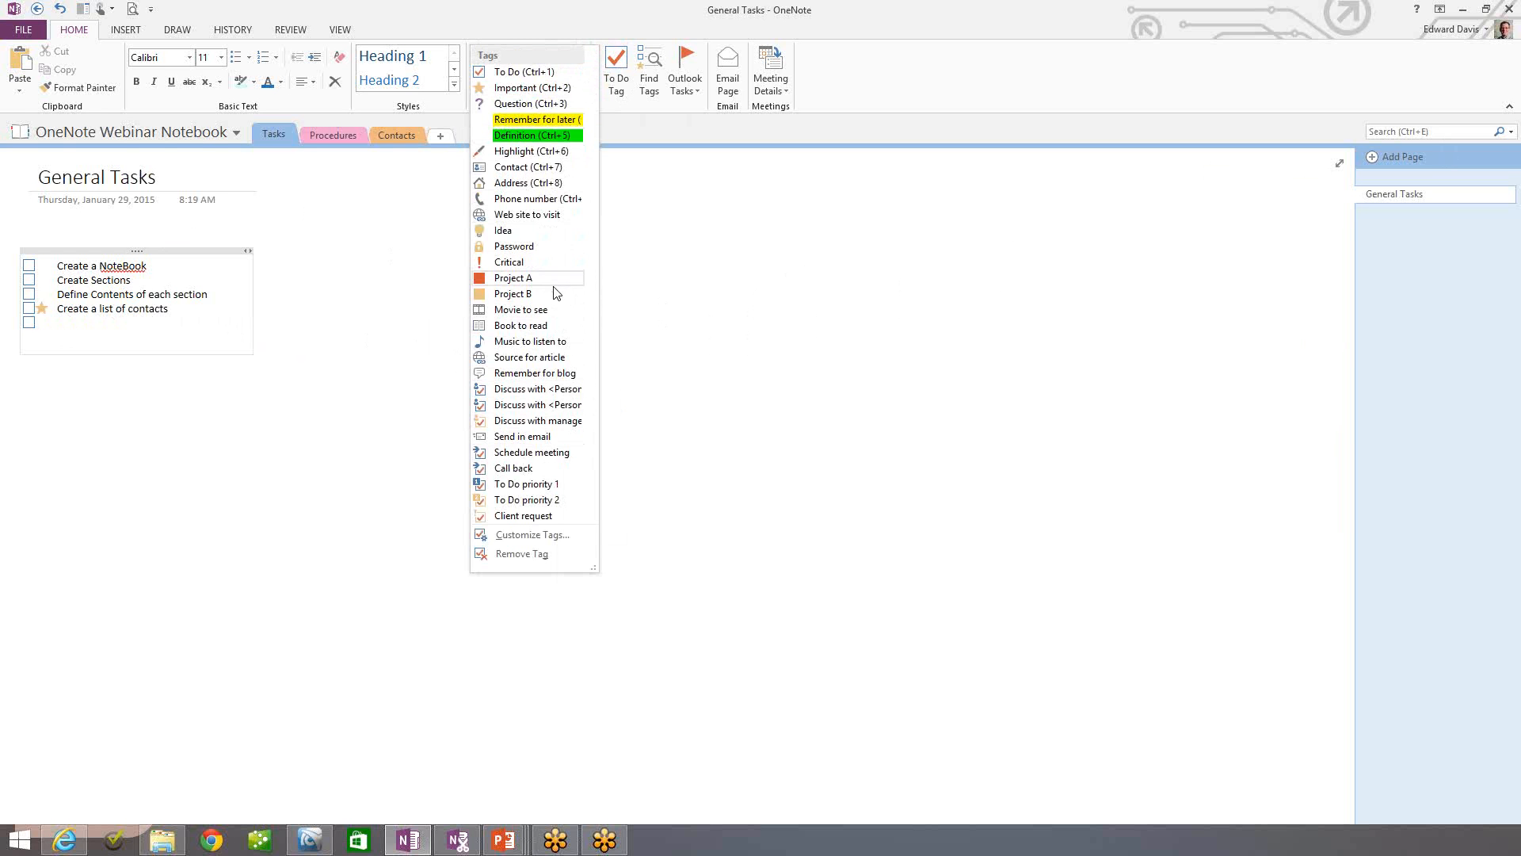
pyautogui.click(533, 535)
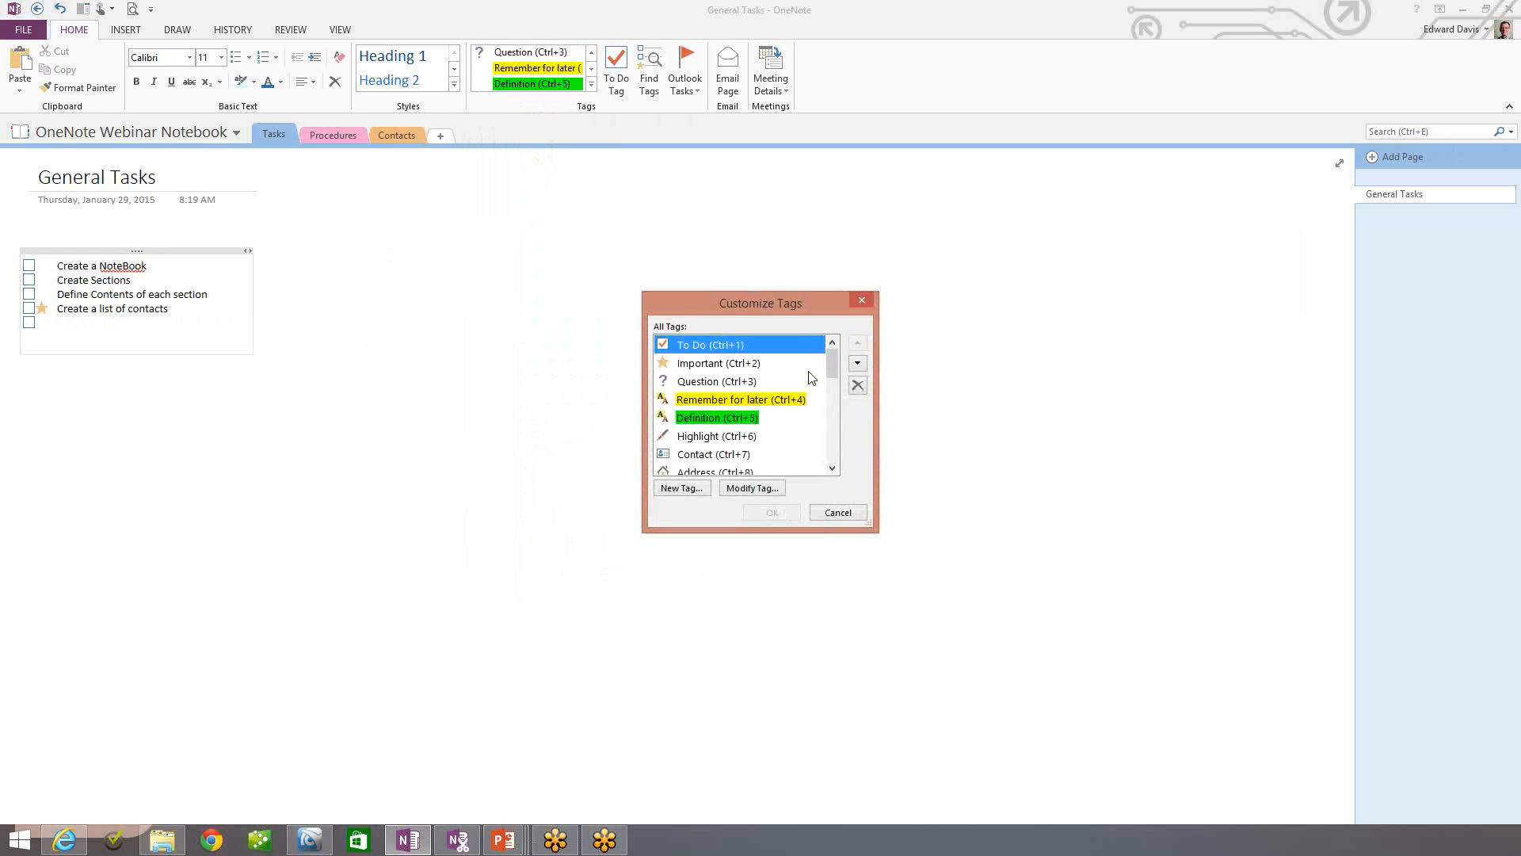
pyautogui.moveTo(832, 365); pyautogui.dragTo(840, 411)
pyautogui.click(682, 487)
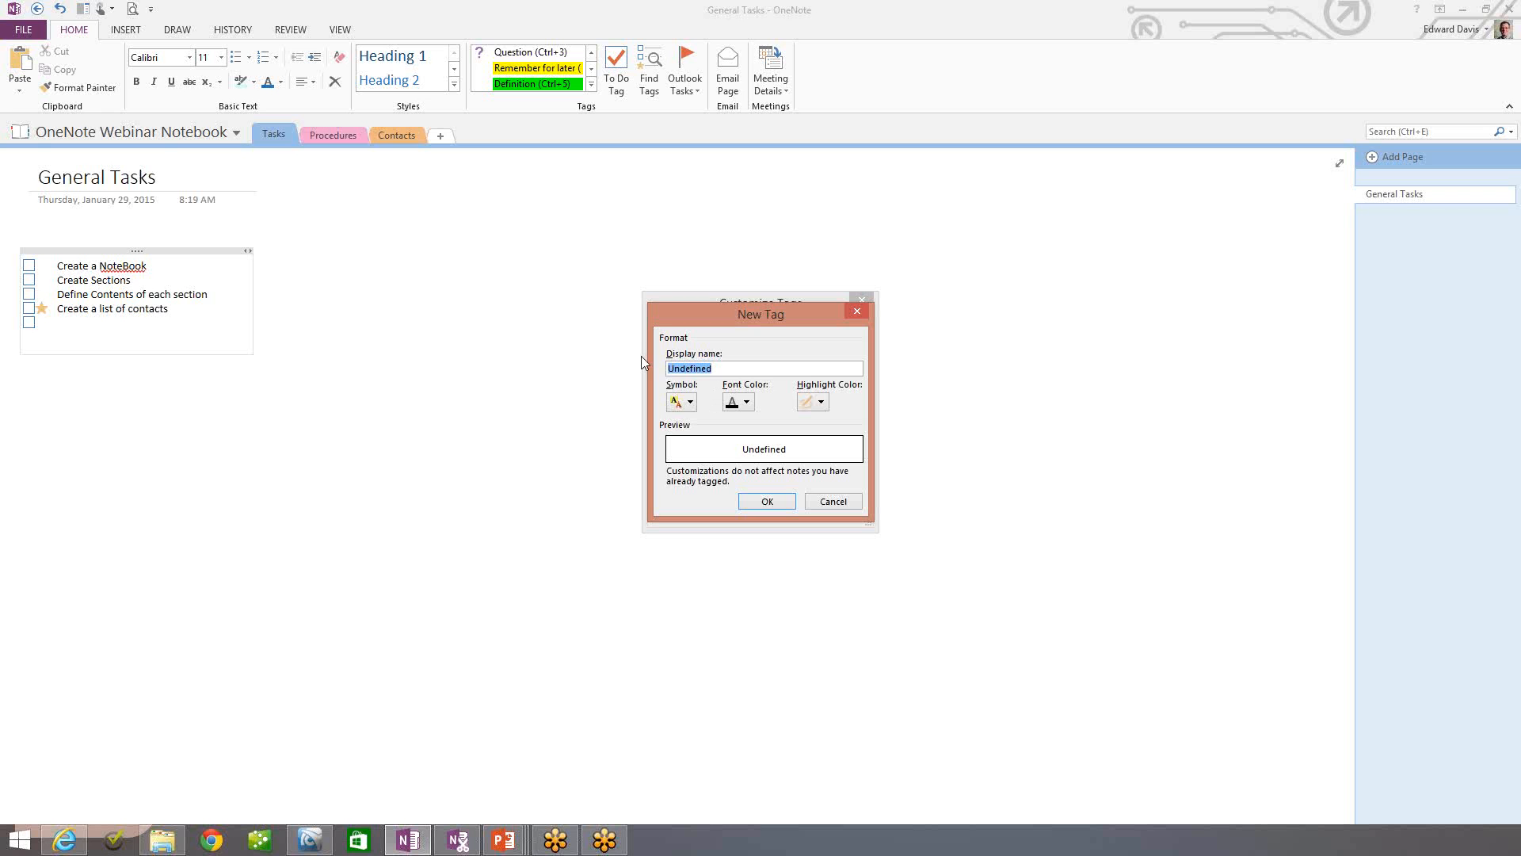
pyautogui.write('Personal Item')
pyautogui.click(691, 402)
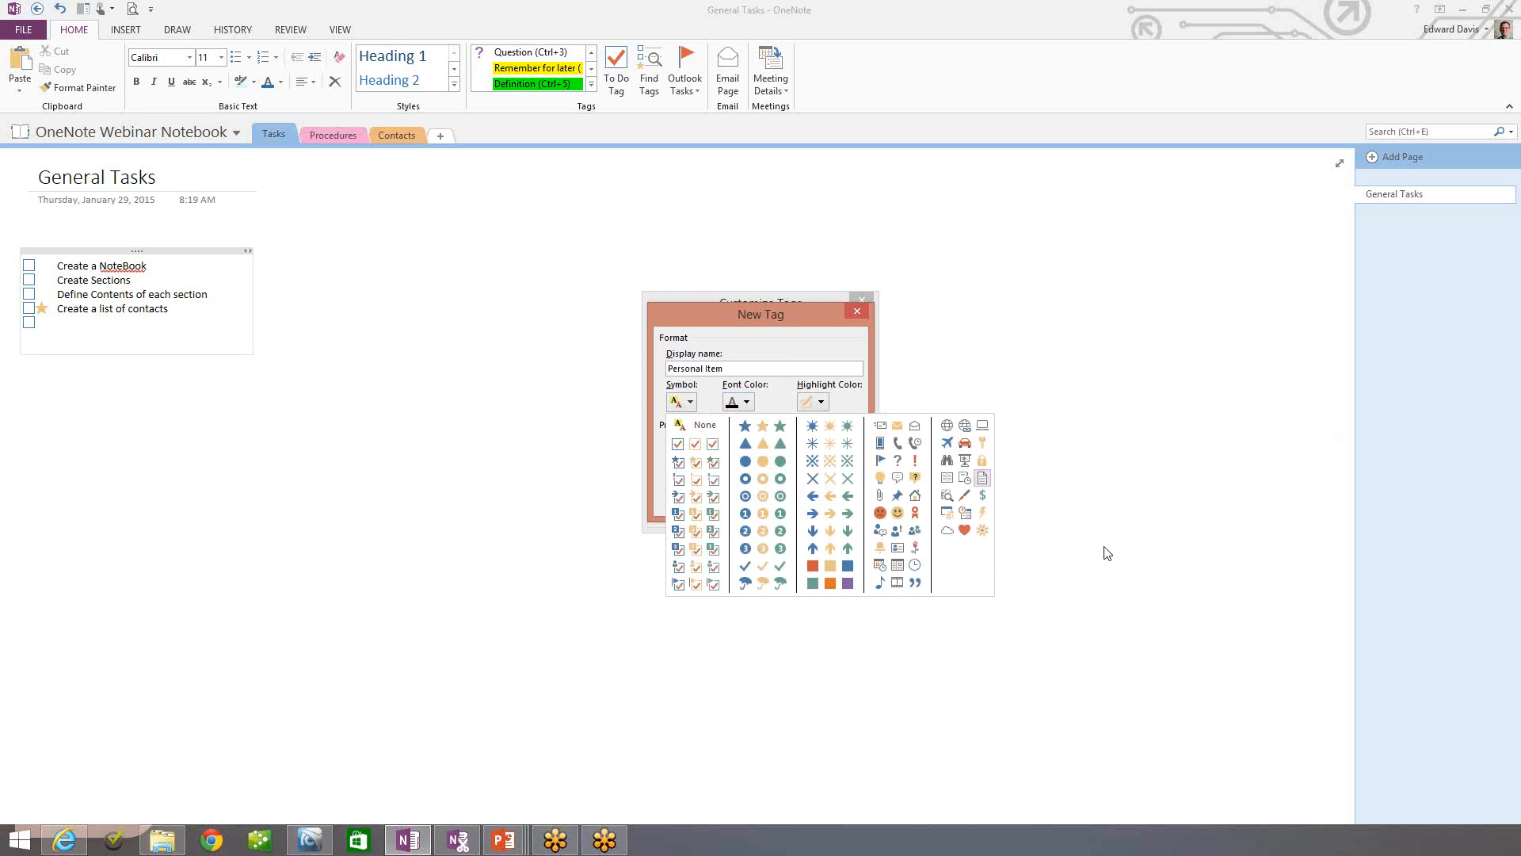
pyautogui.click(983, 531)
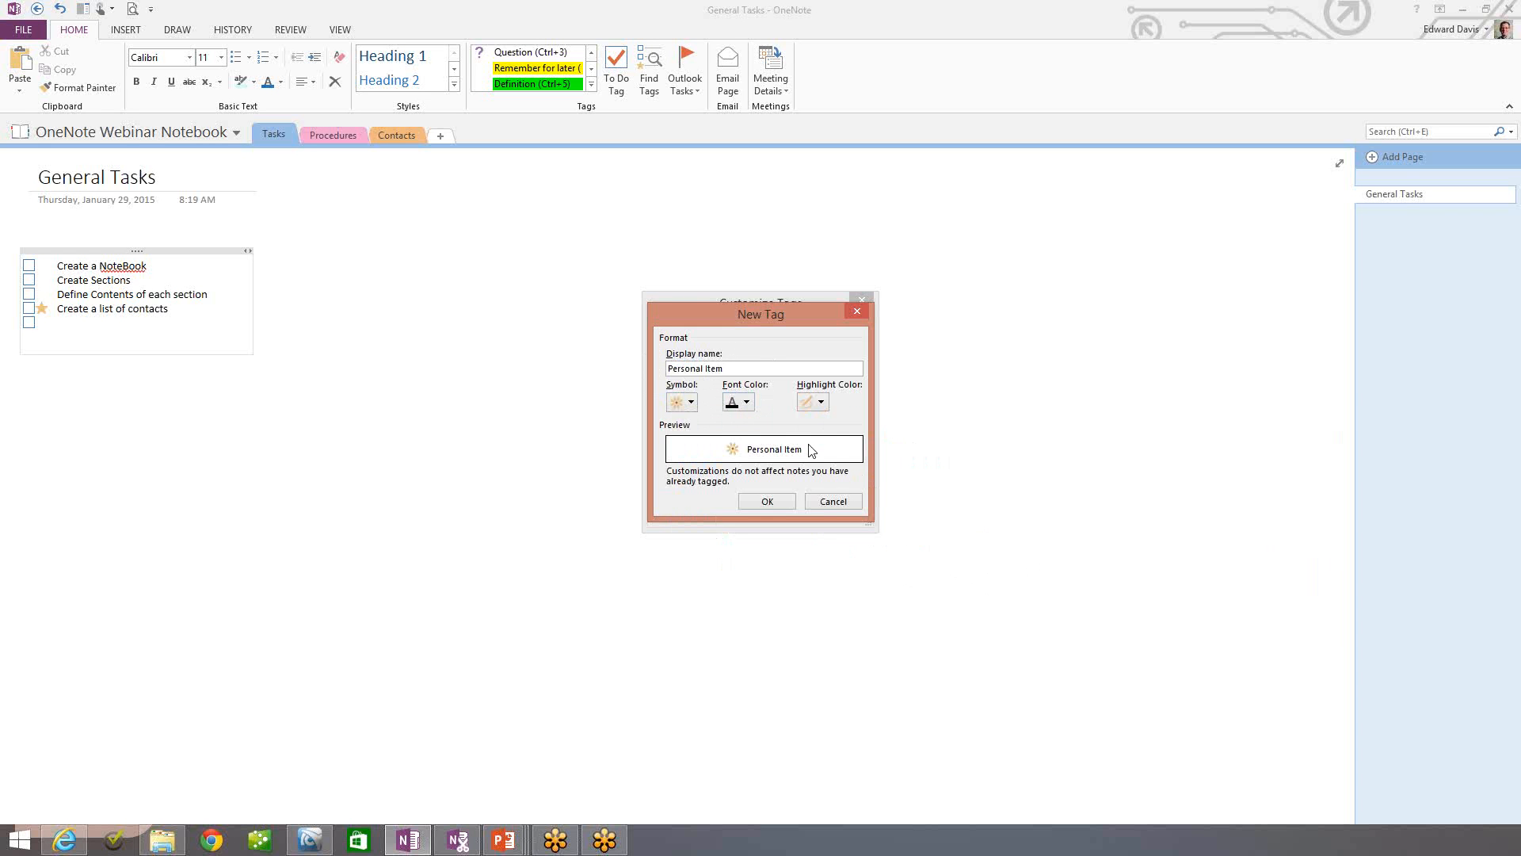
# - Give the Personal Item tag a red font color and a yellow highlight color, and save the tag customization
pyautogui.click(747, 403)
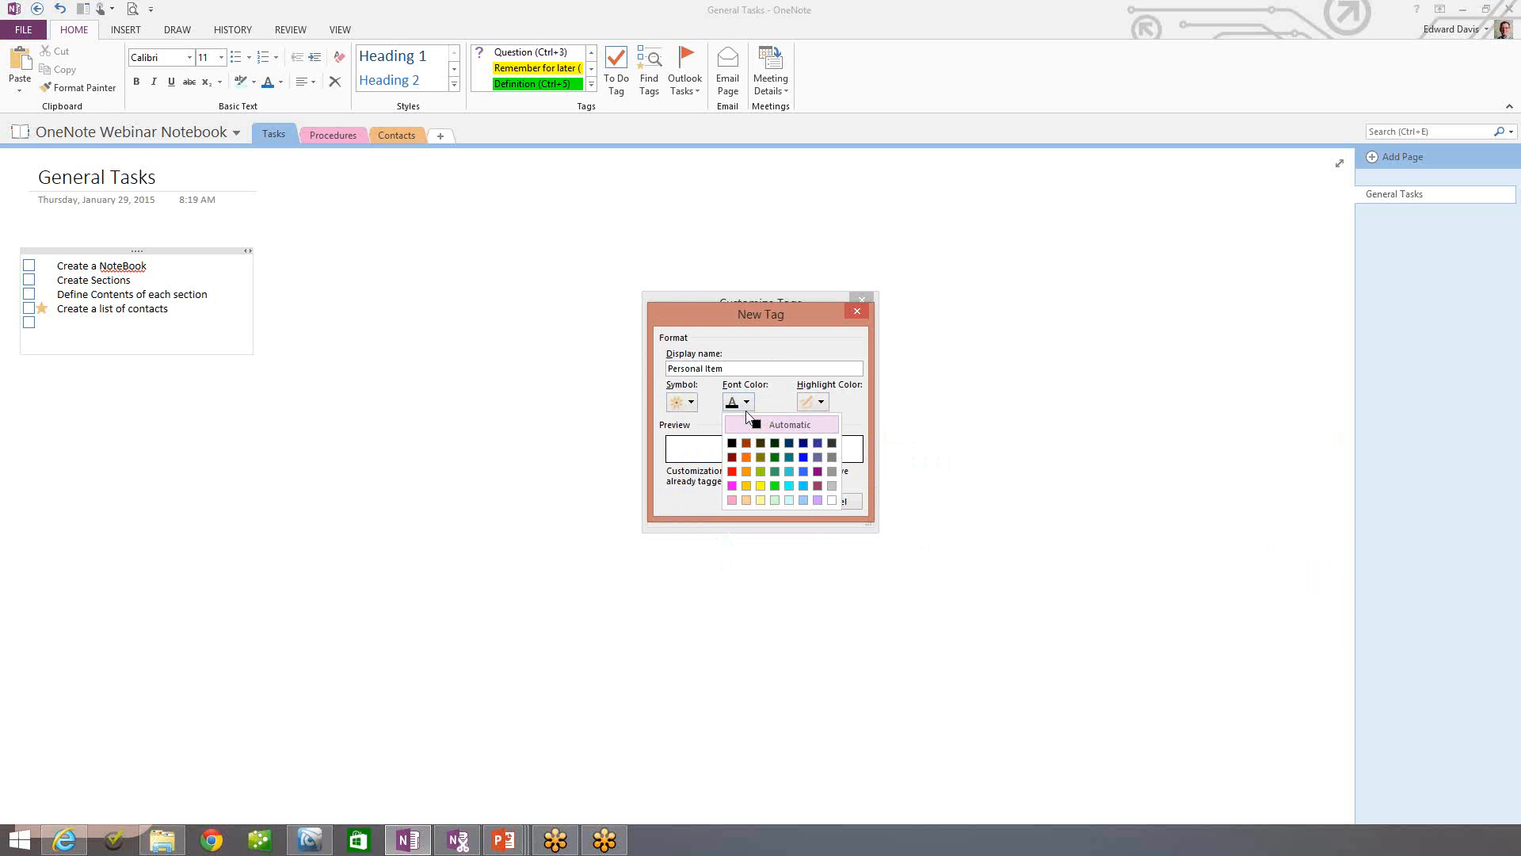
pyautogui.click(732, 470)
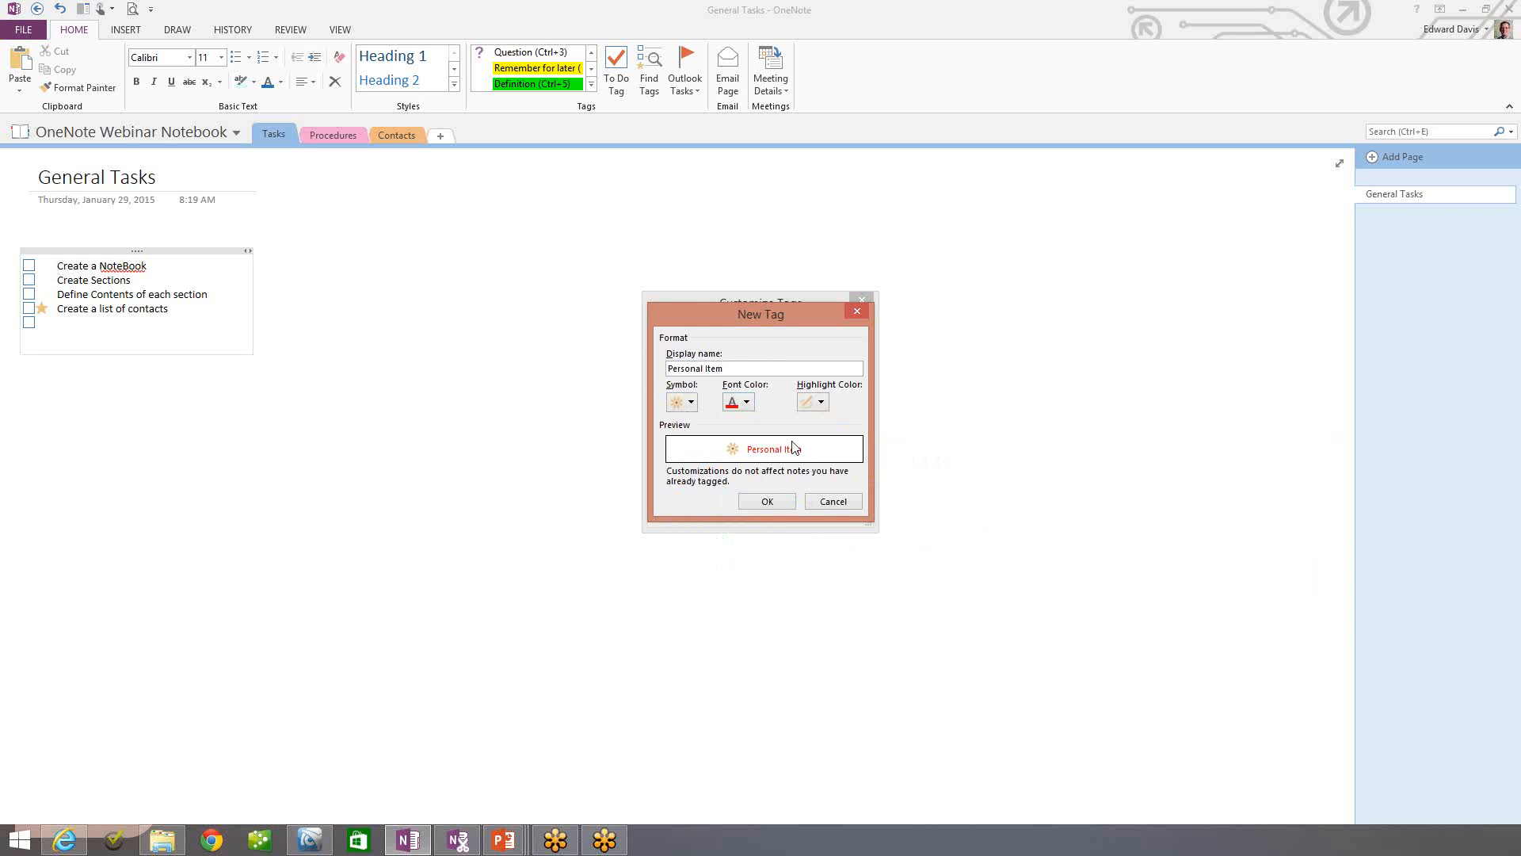
pyautogui.click(823, 403)
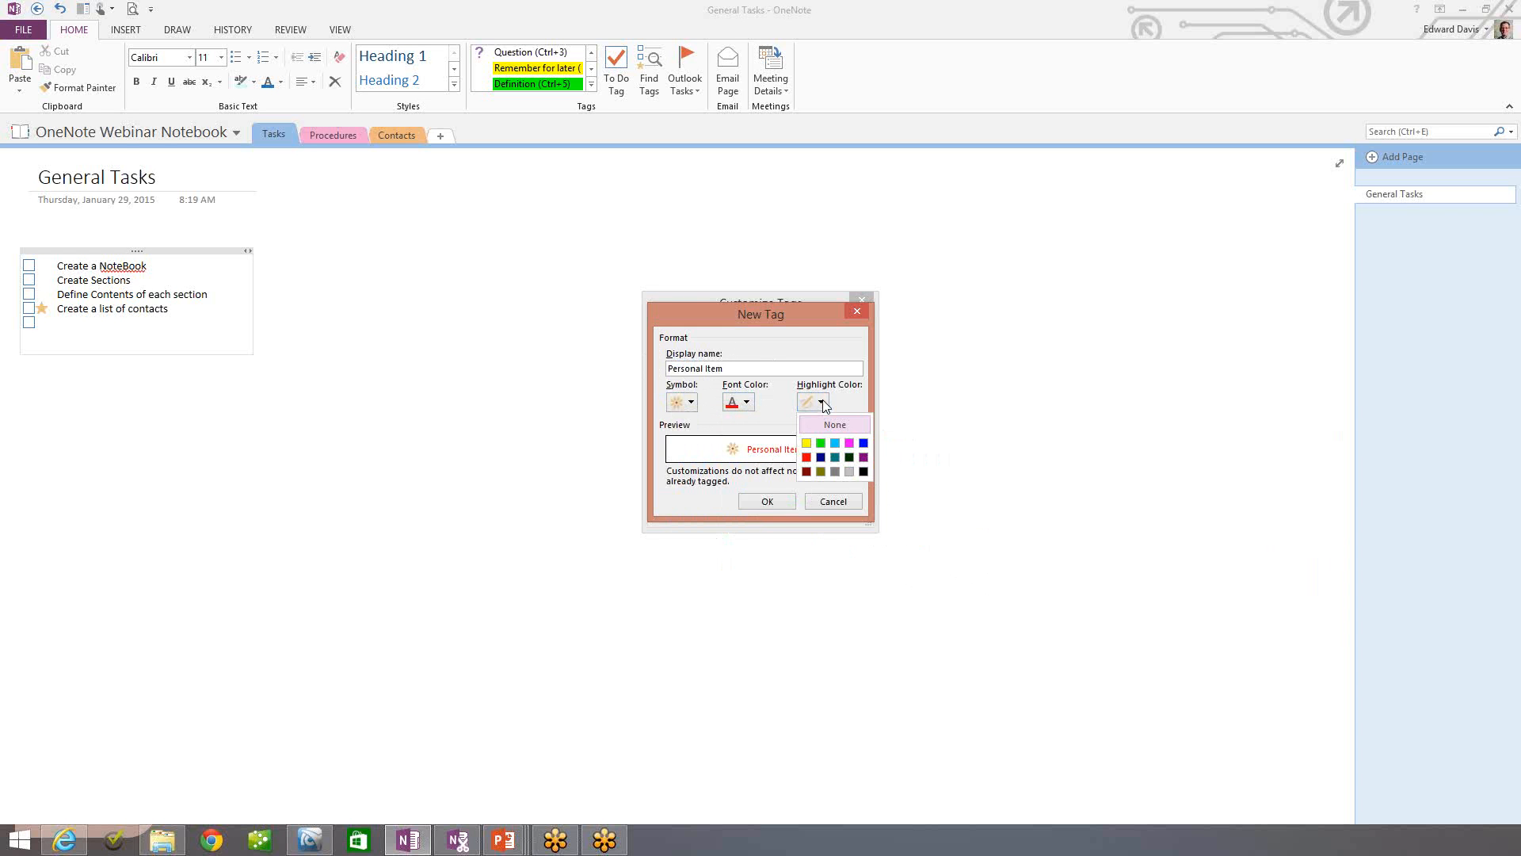
pyautogui.click(807, 443)
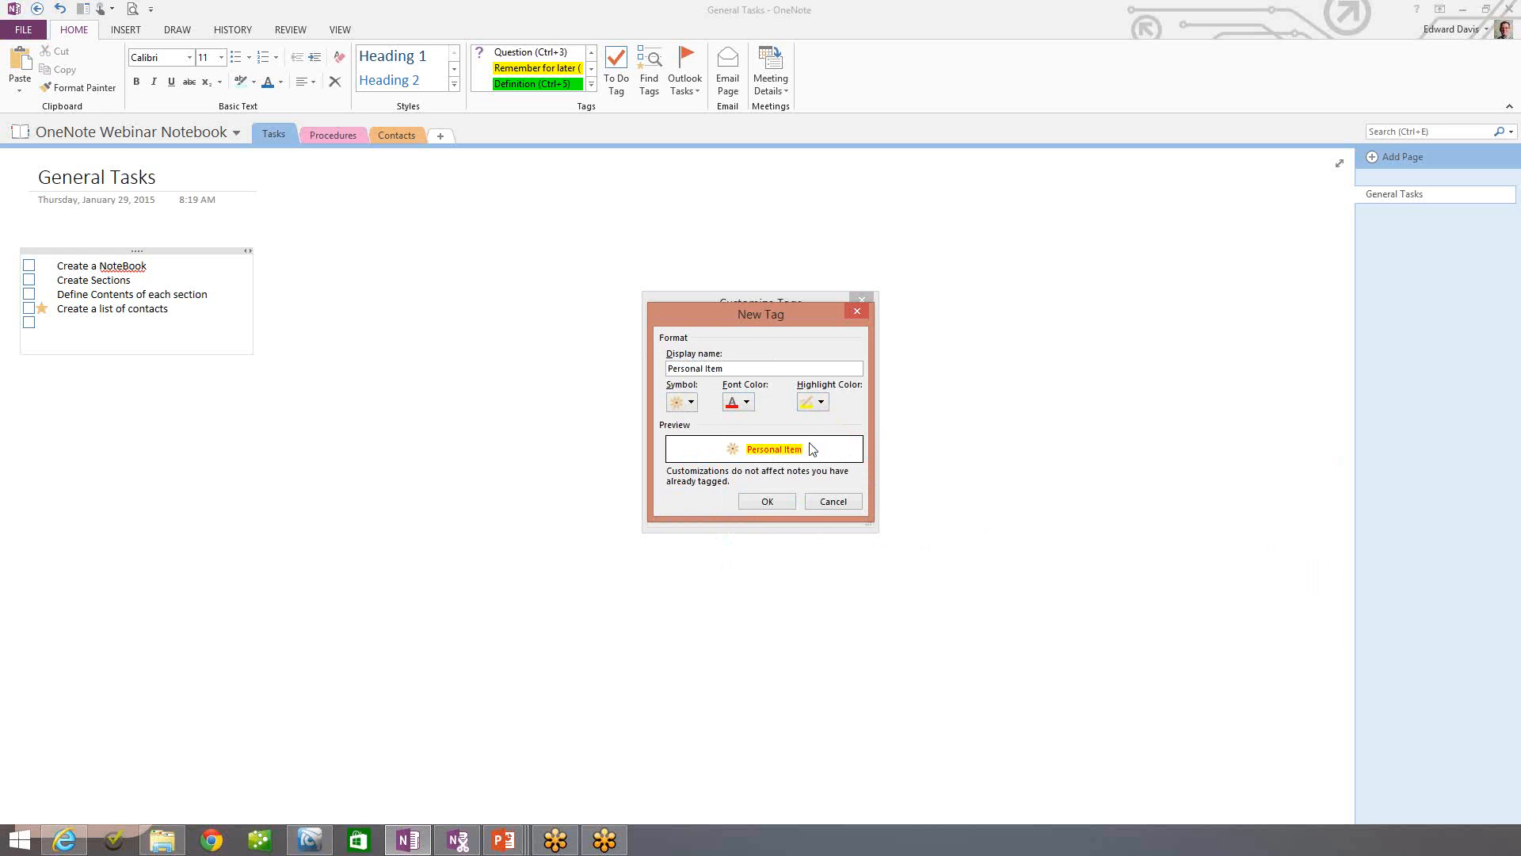
pyautogui.click(766, 501)
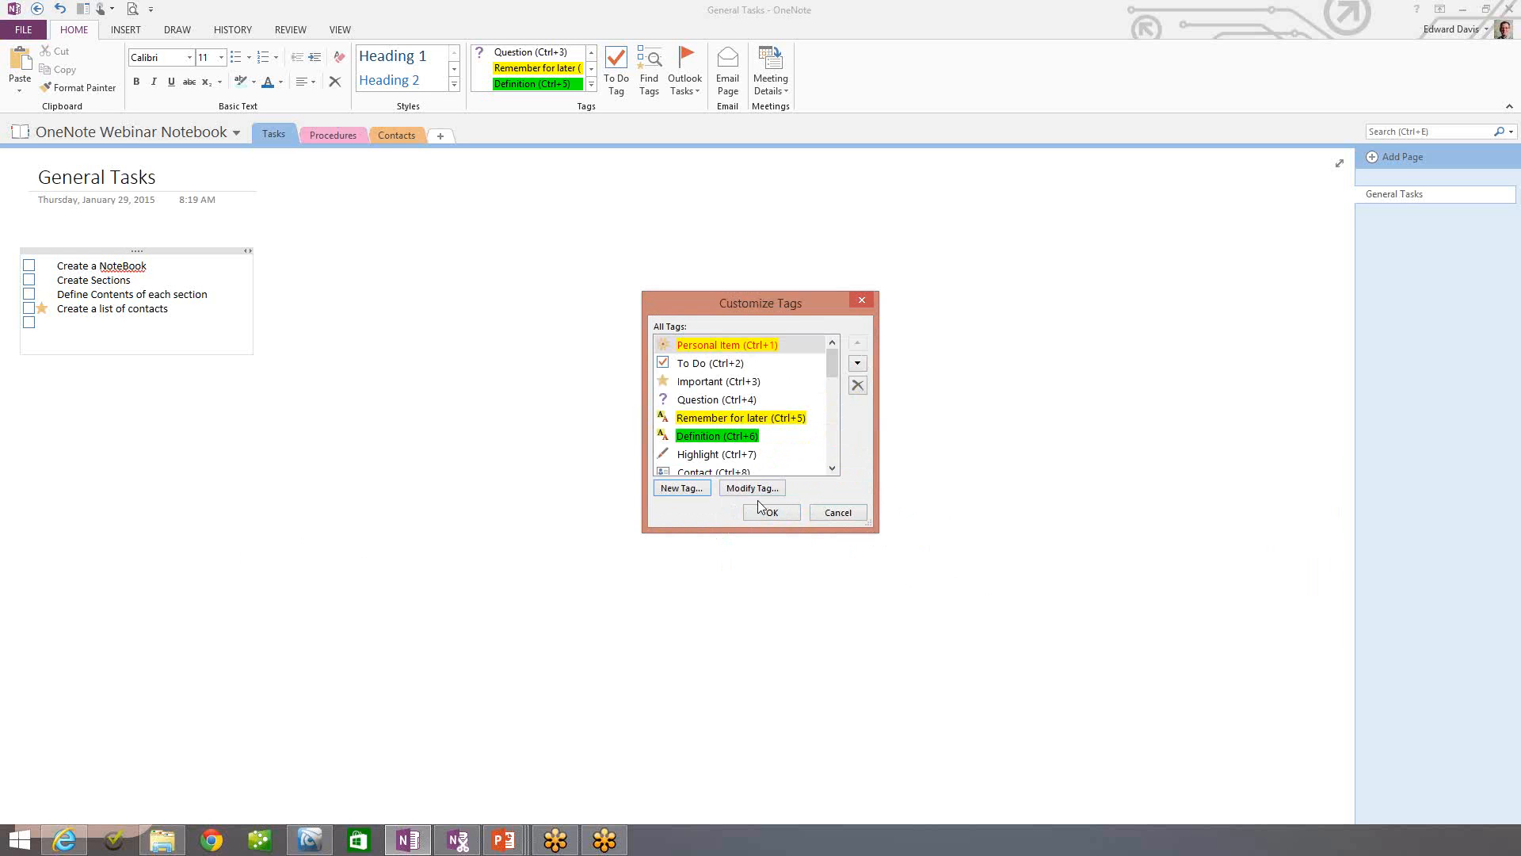
pyautogui.click(775, 518)
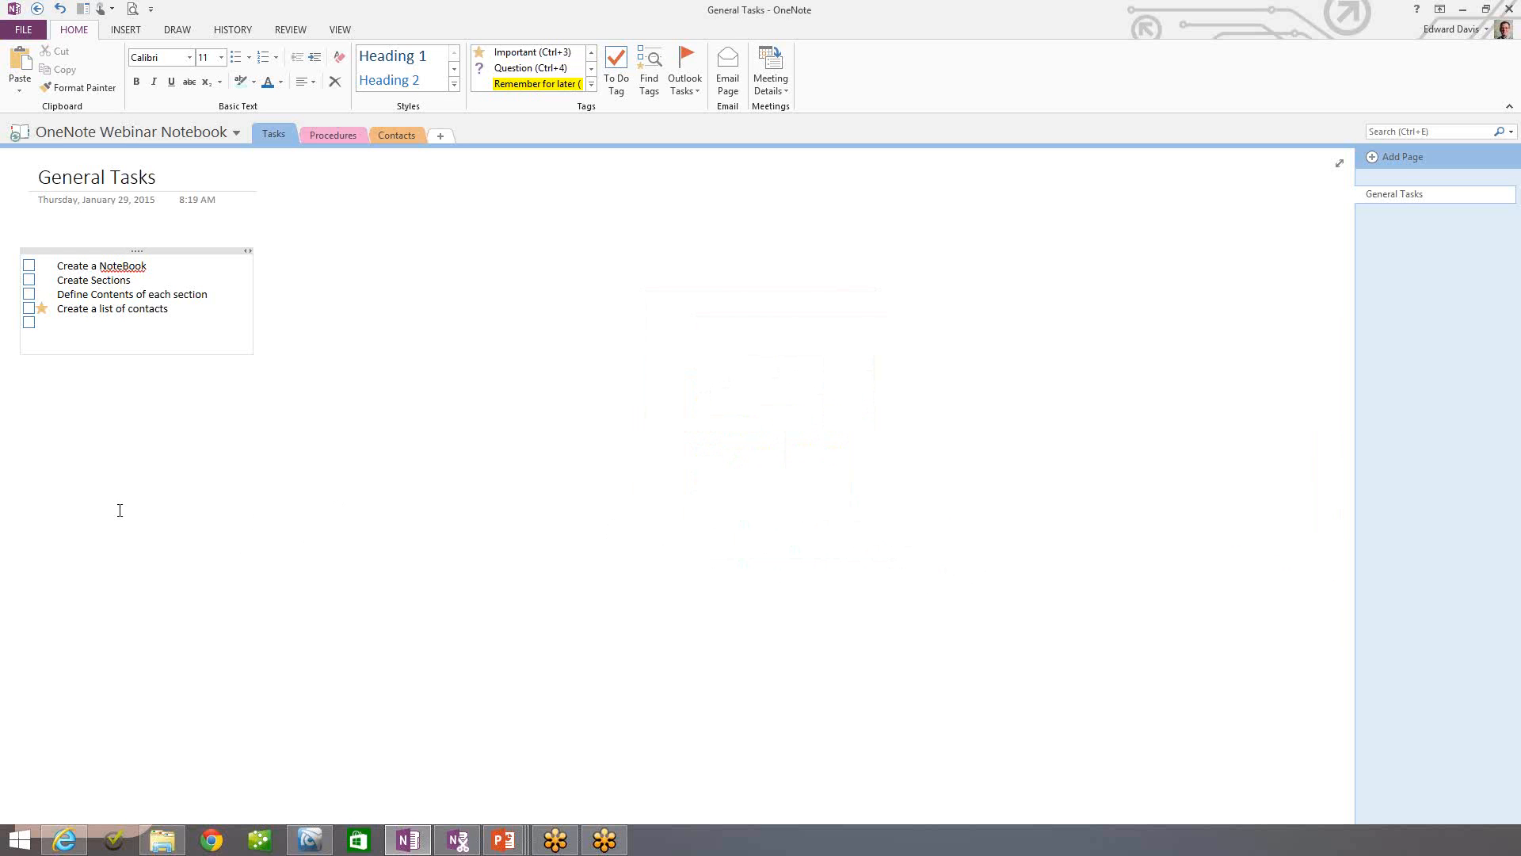
# - Fill the empty last to-do item with "This is a personla item" and apply the Personal Item tag to it
pyautogui.click(57, 322)
pyautogui.write('This is a personla item')
pyautogui.click(591, 84)
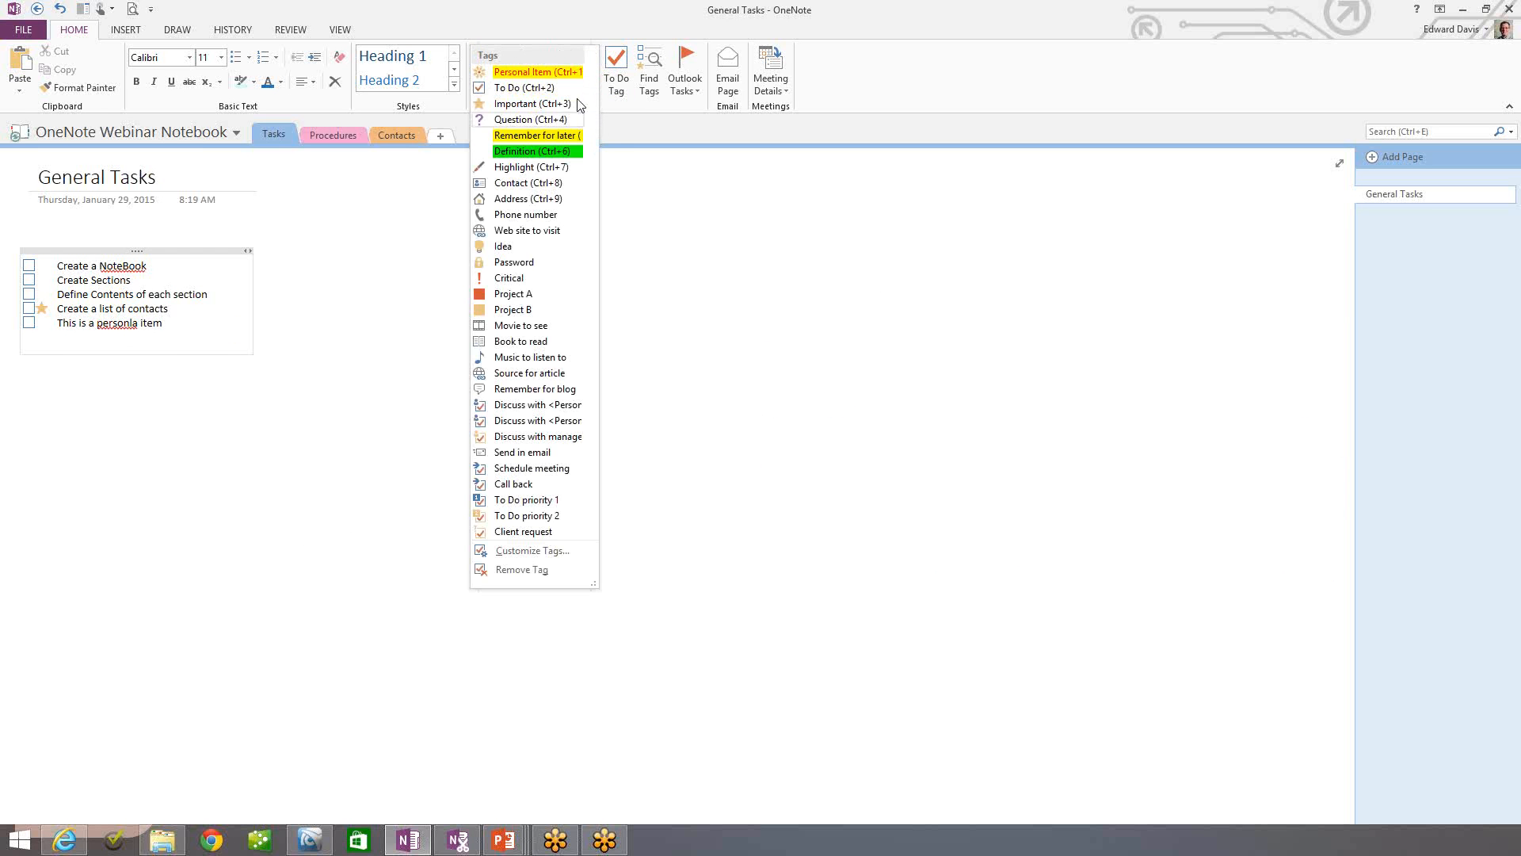
pyautogui.click(545, 74)
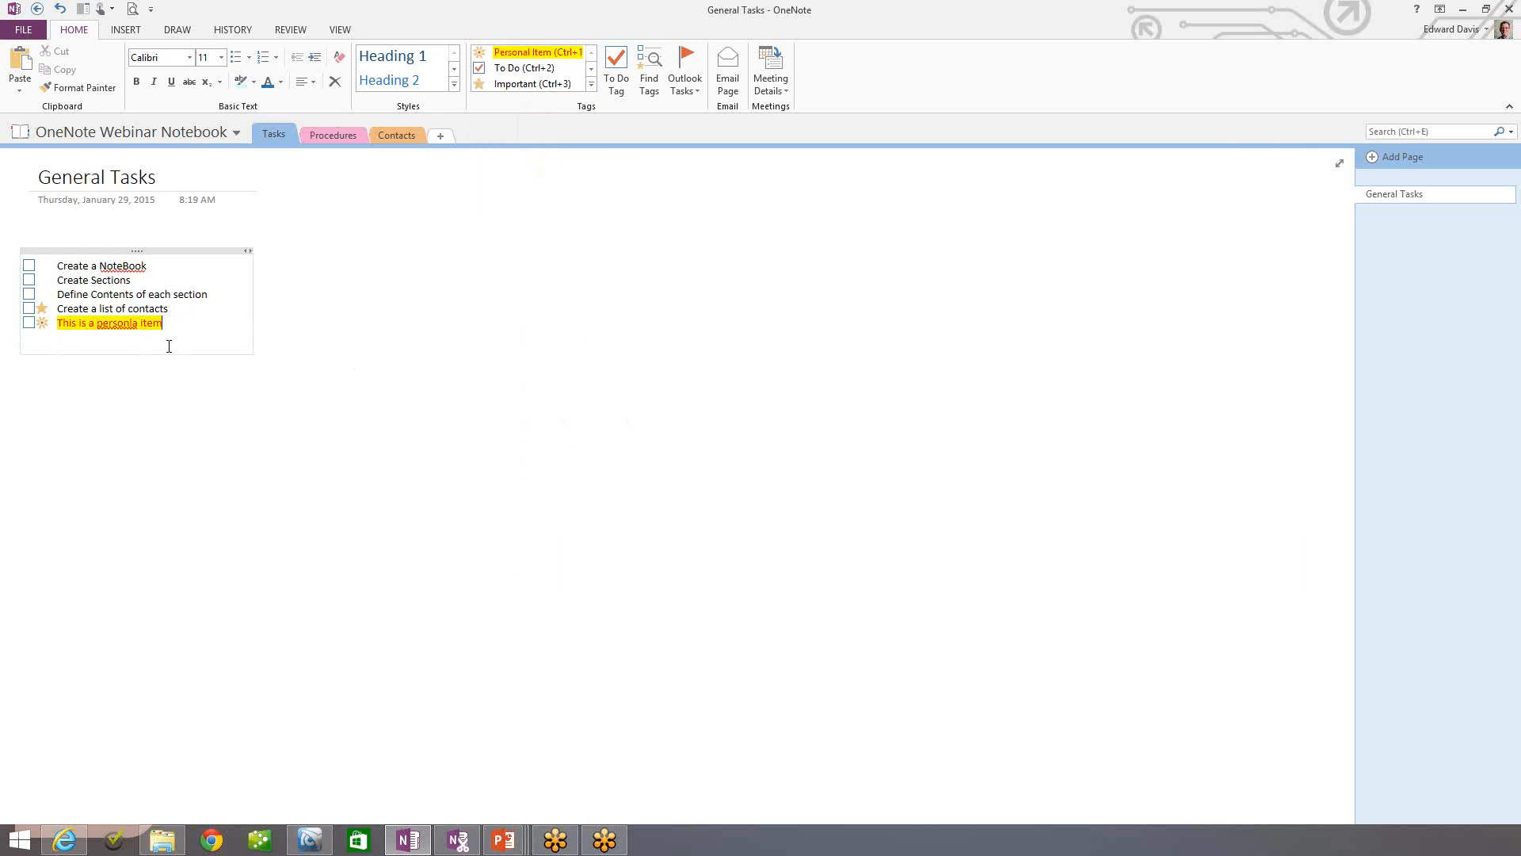
# - Check off the "Create a NoteBook" to-do item and look over the list of tags again
pyautogui.click(88, 328)
pyautogui.click(30, 266)
pyautogui.click(592, 84)
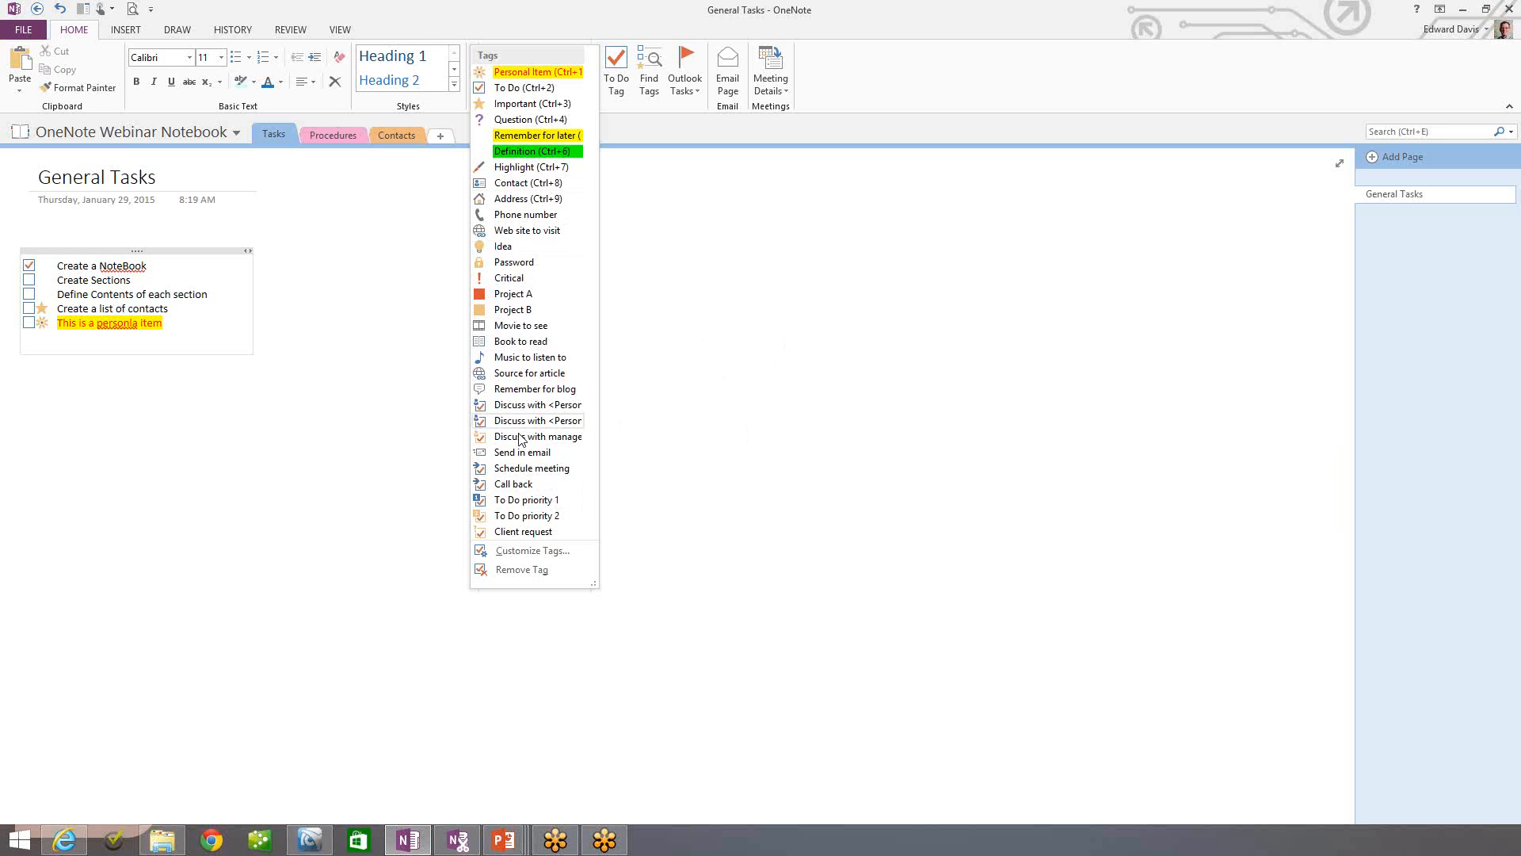
pyautogui.click(781, 187)
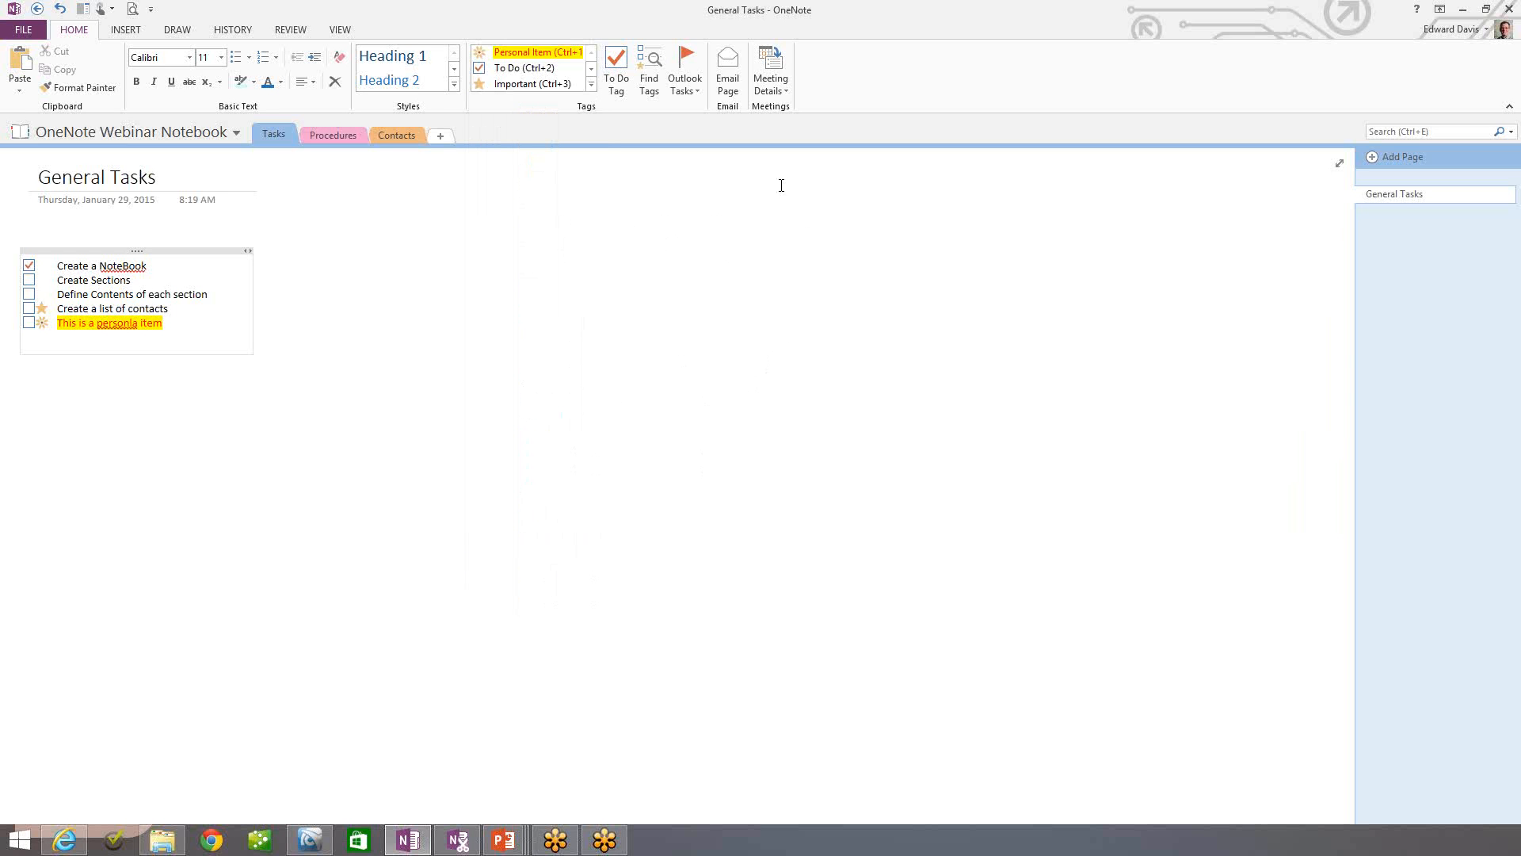
# - Show the notebook's tags summary and add "Enter Landlord Info Here", tagged Important, to the Property Owner page in the Contacts section
pyautogui.click(650, 64)
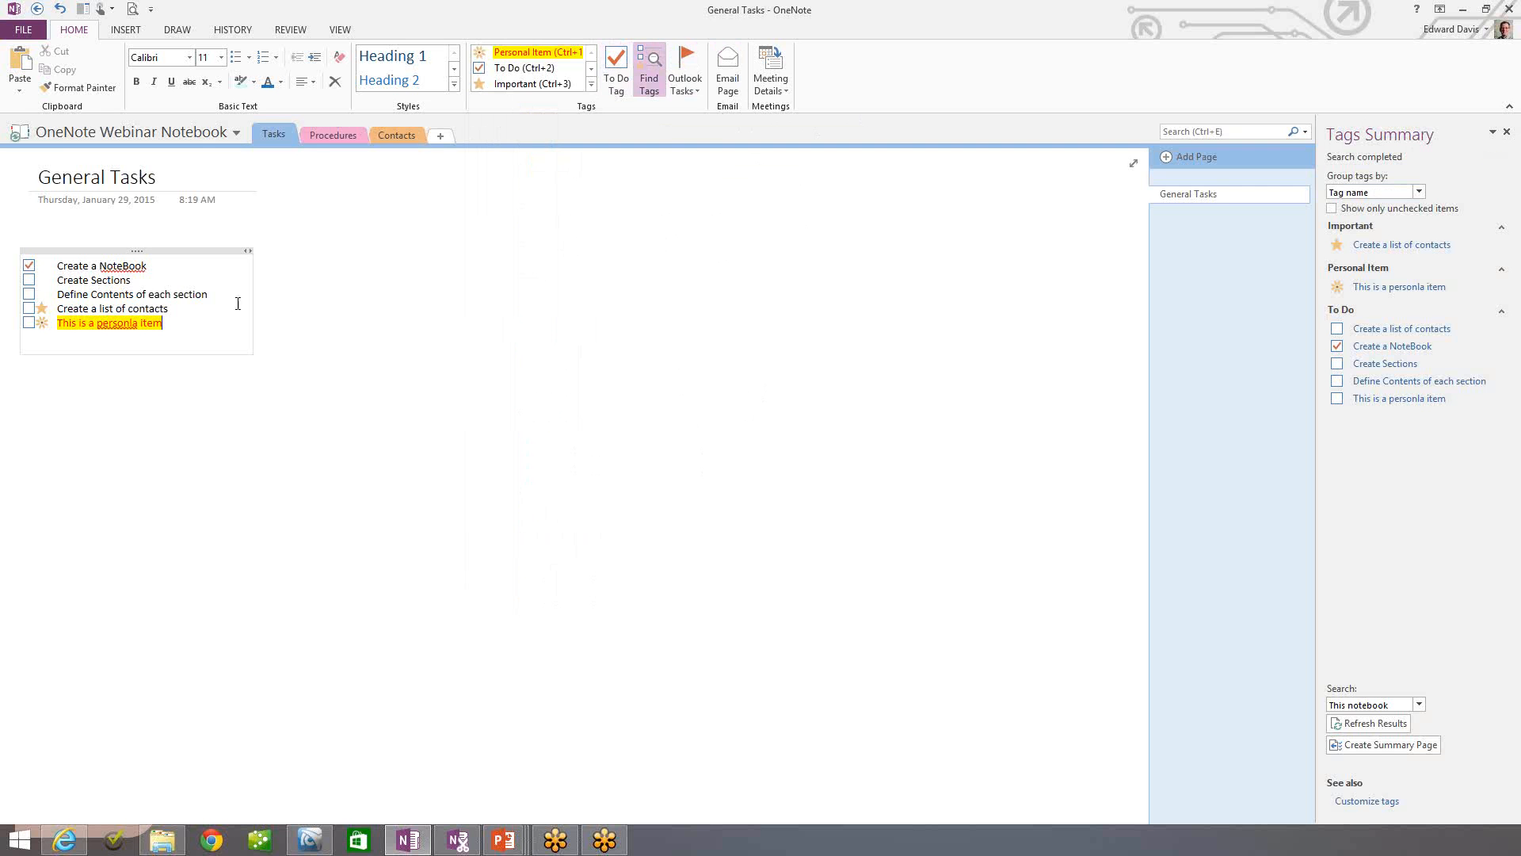
pyautogui.click(396, 133)
pyautogui.click(59, 252)
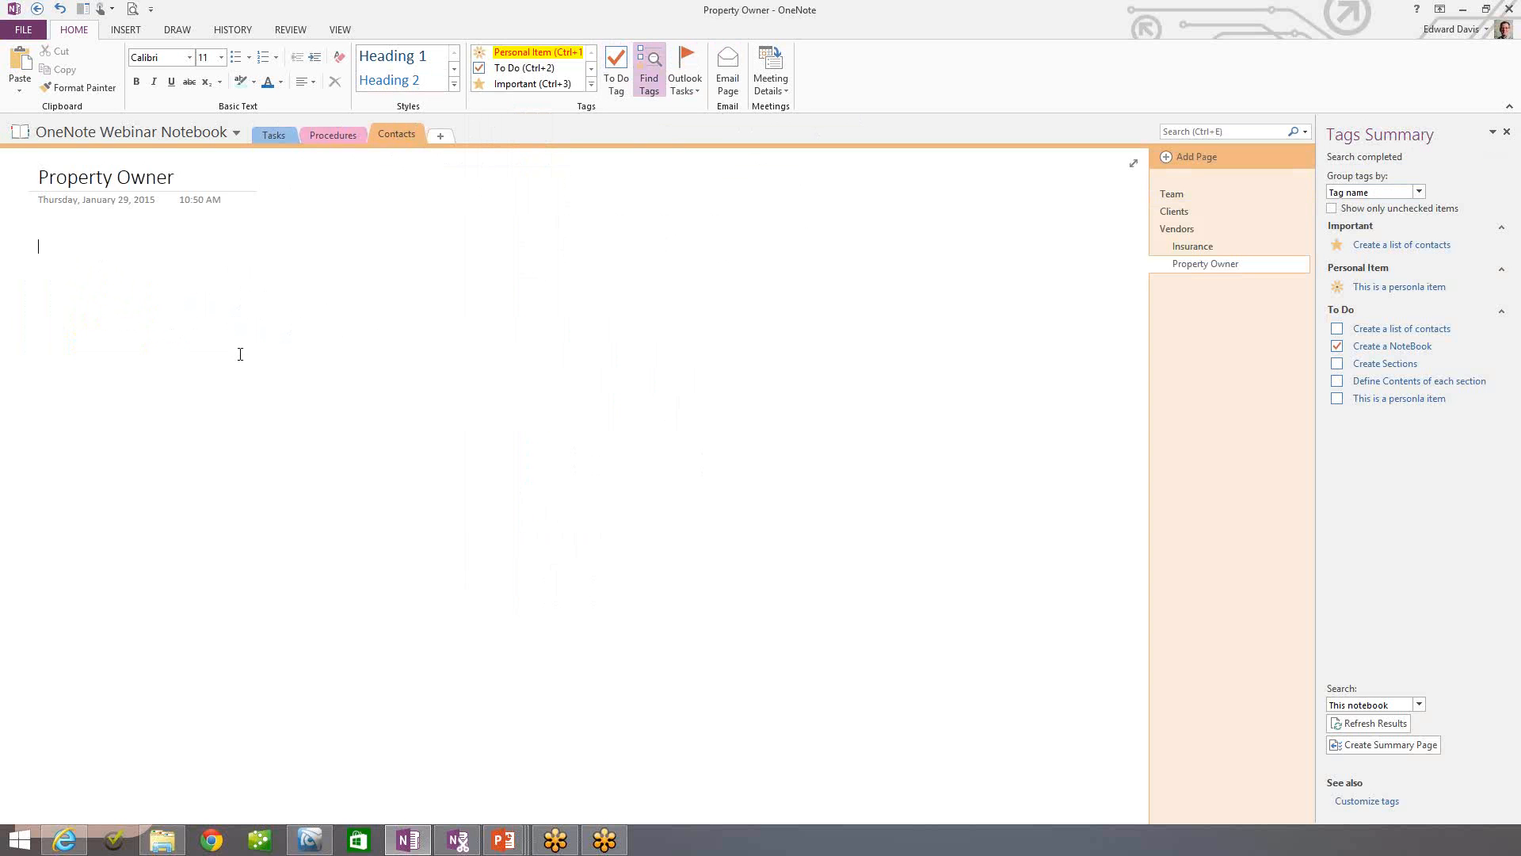
pyautogui.write('Enter Landlor')
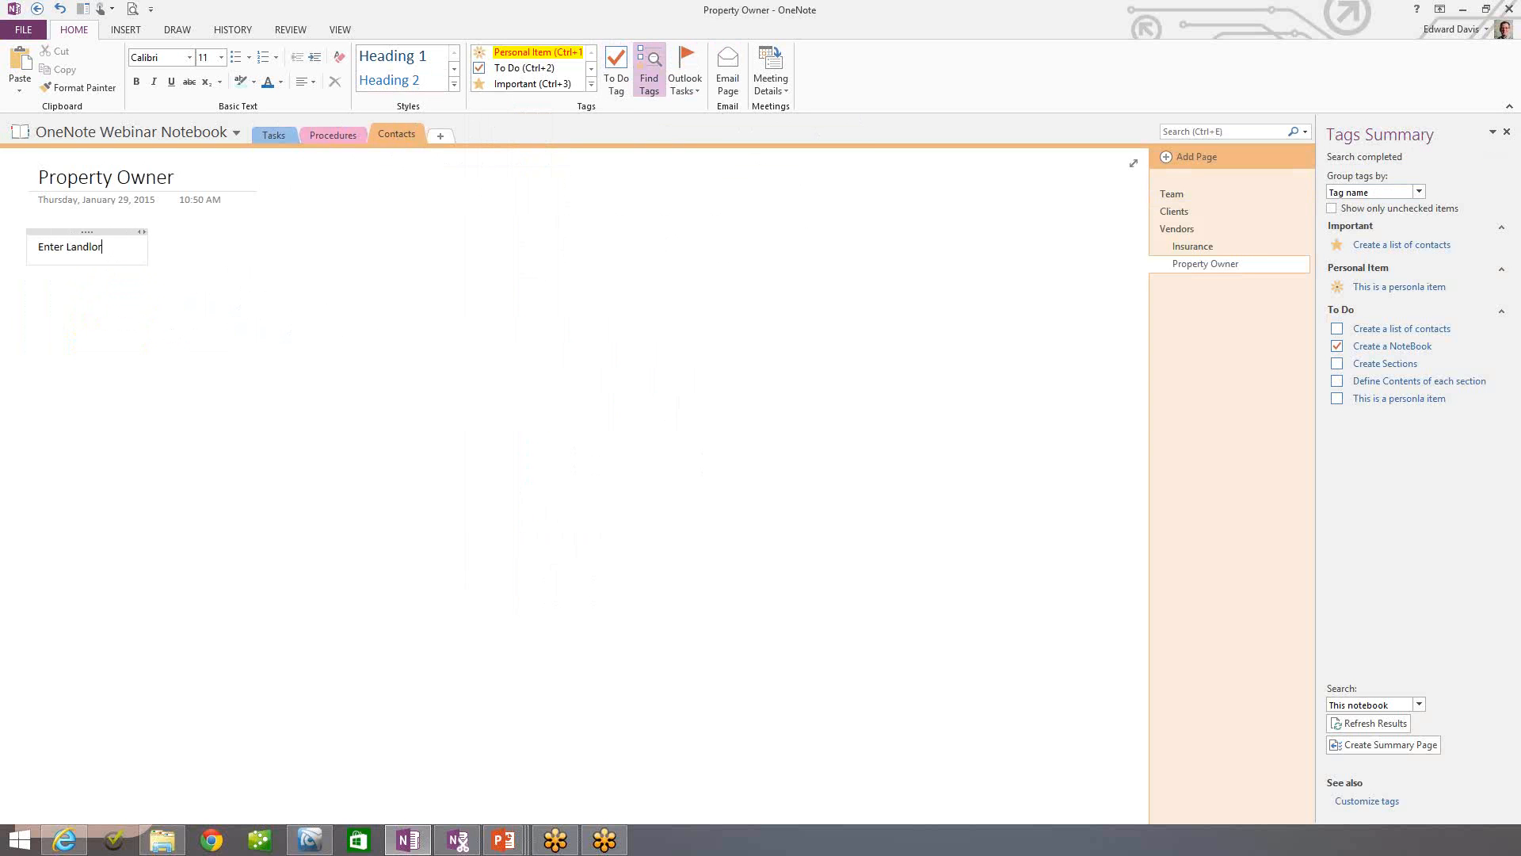
pyautogui.write('d Info Here')
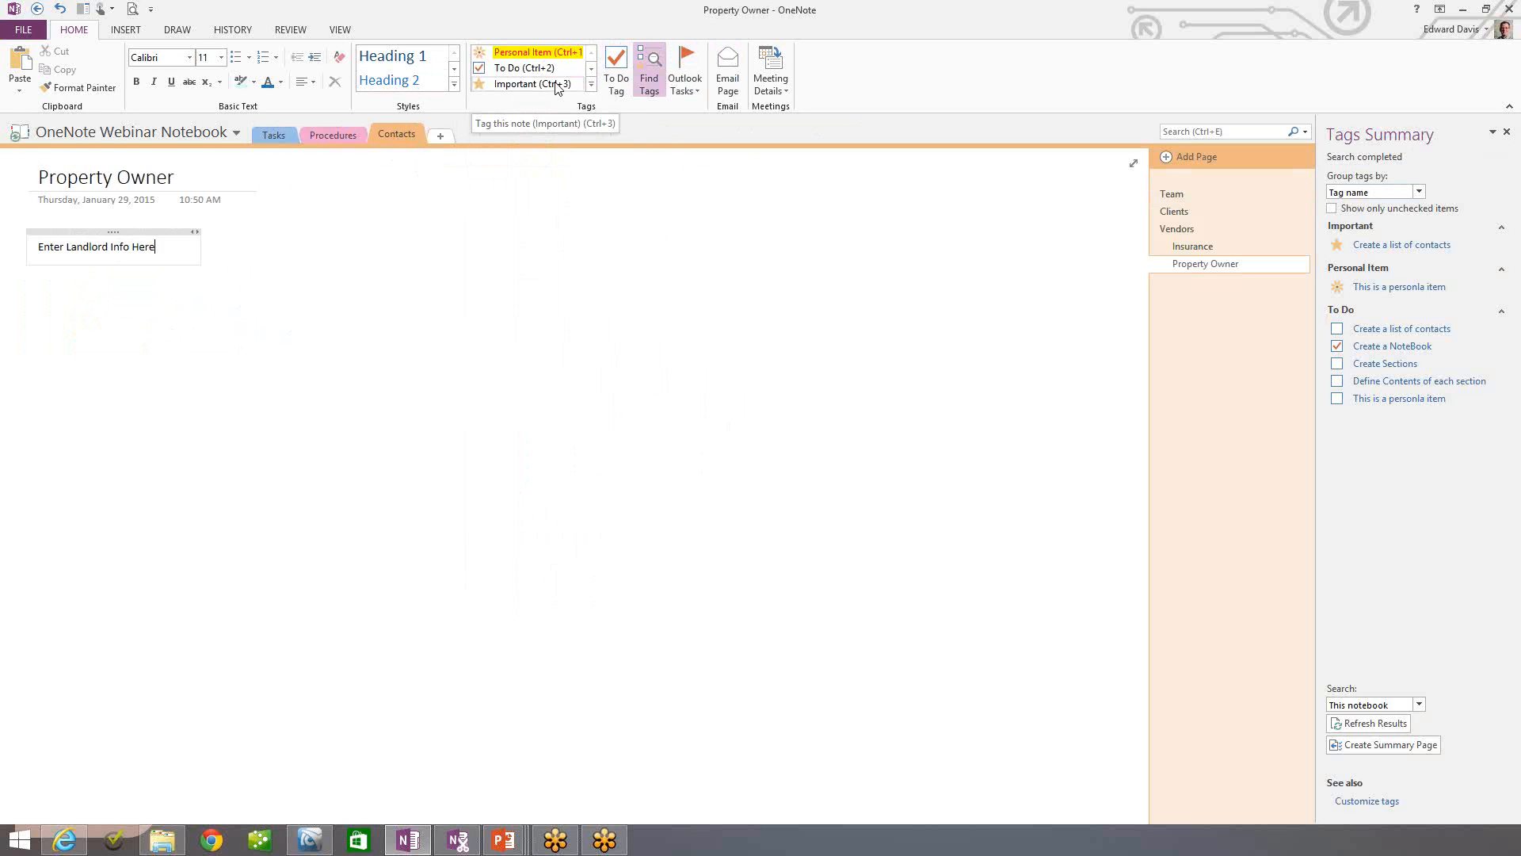
pyautogui.click(522, 85)
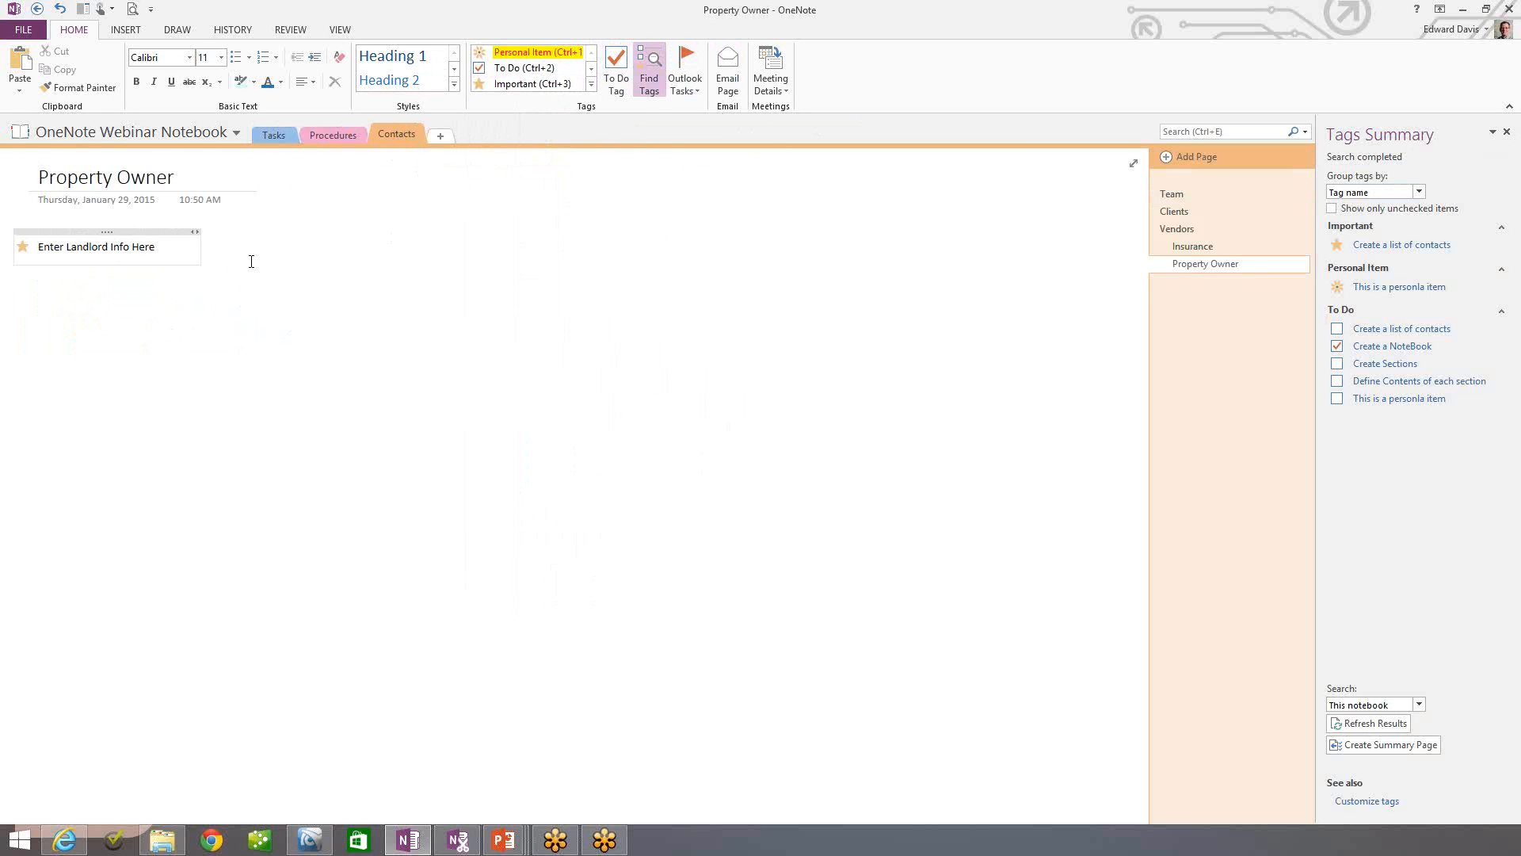
# - From the General Tasks page, examine the tags summary's grouping and search scope options and go to the important "Create a list of contacts" item
pyautogui.click(276, 133)
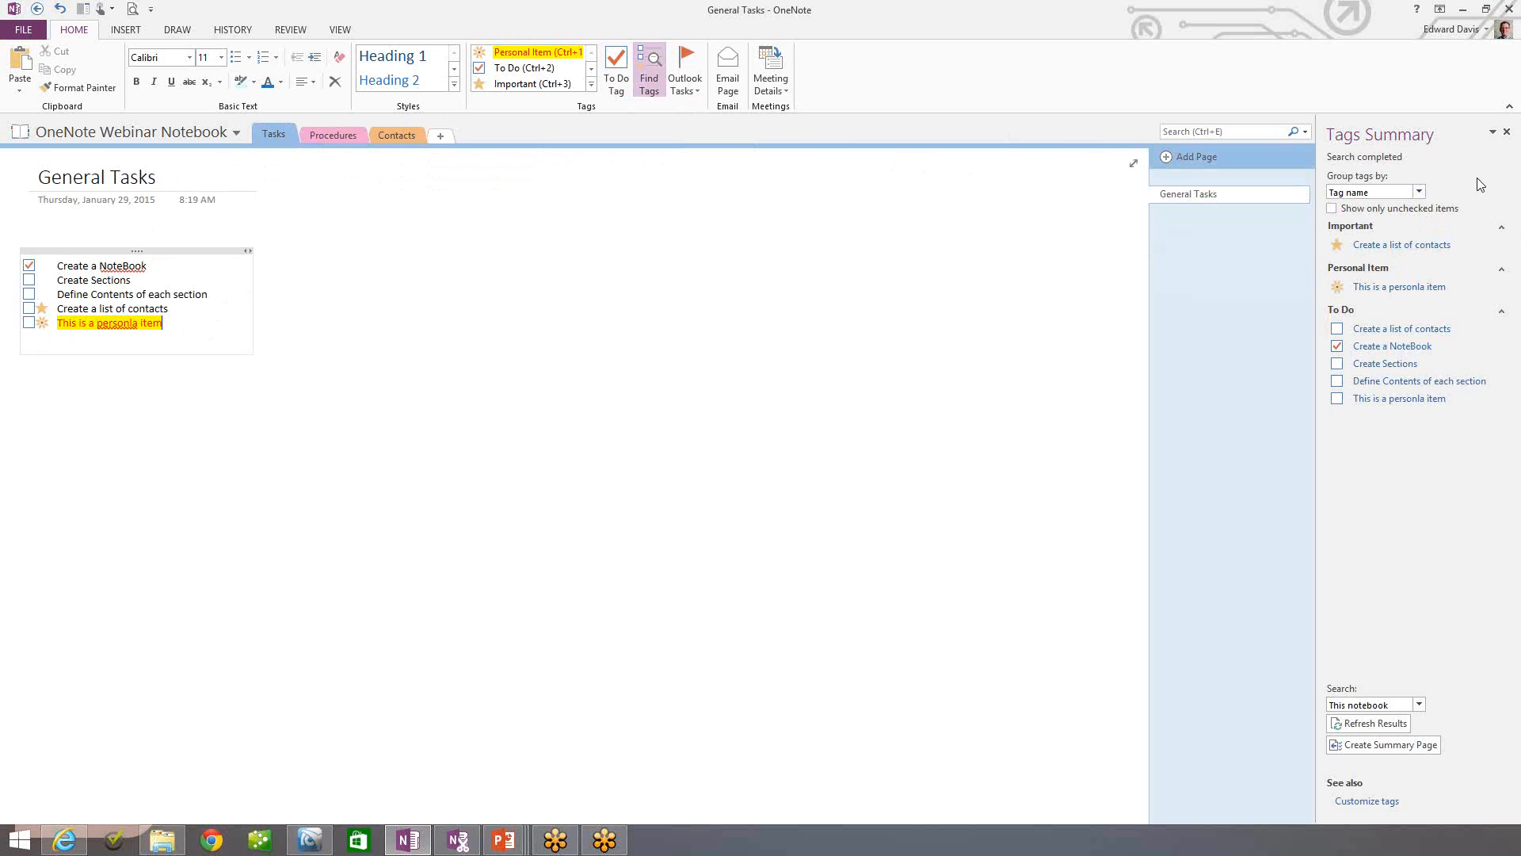
pyautogui.click(1420, 194)
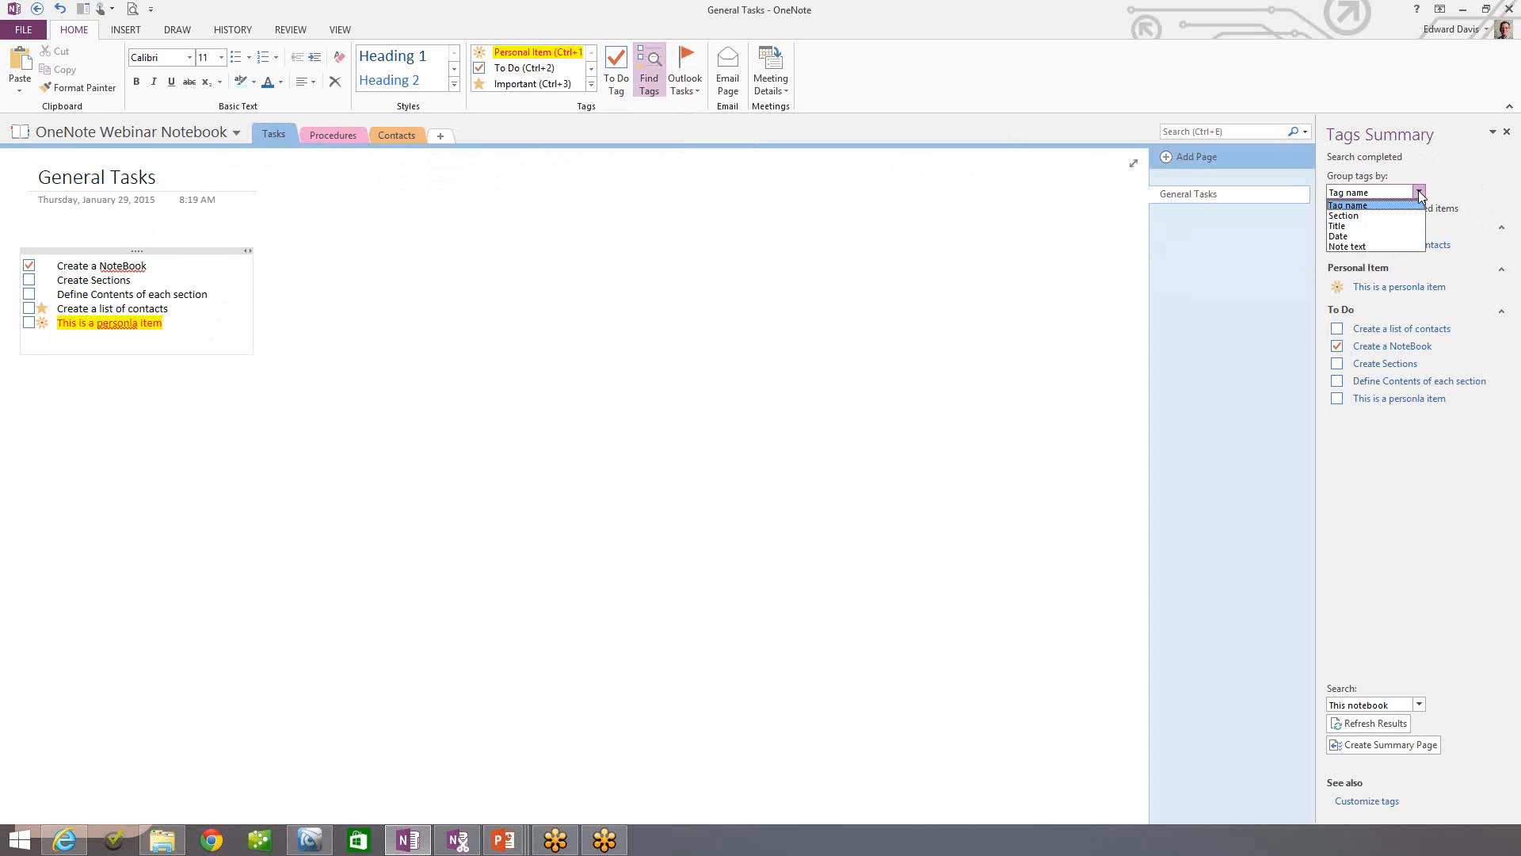
pyautogui.click(1366, 206)
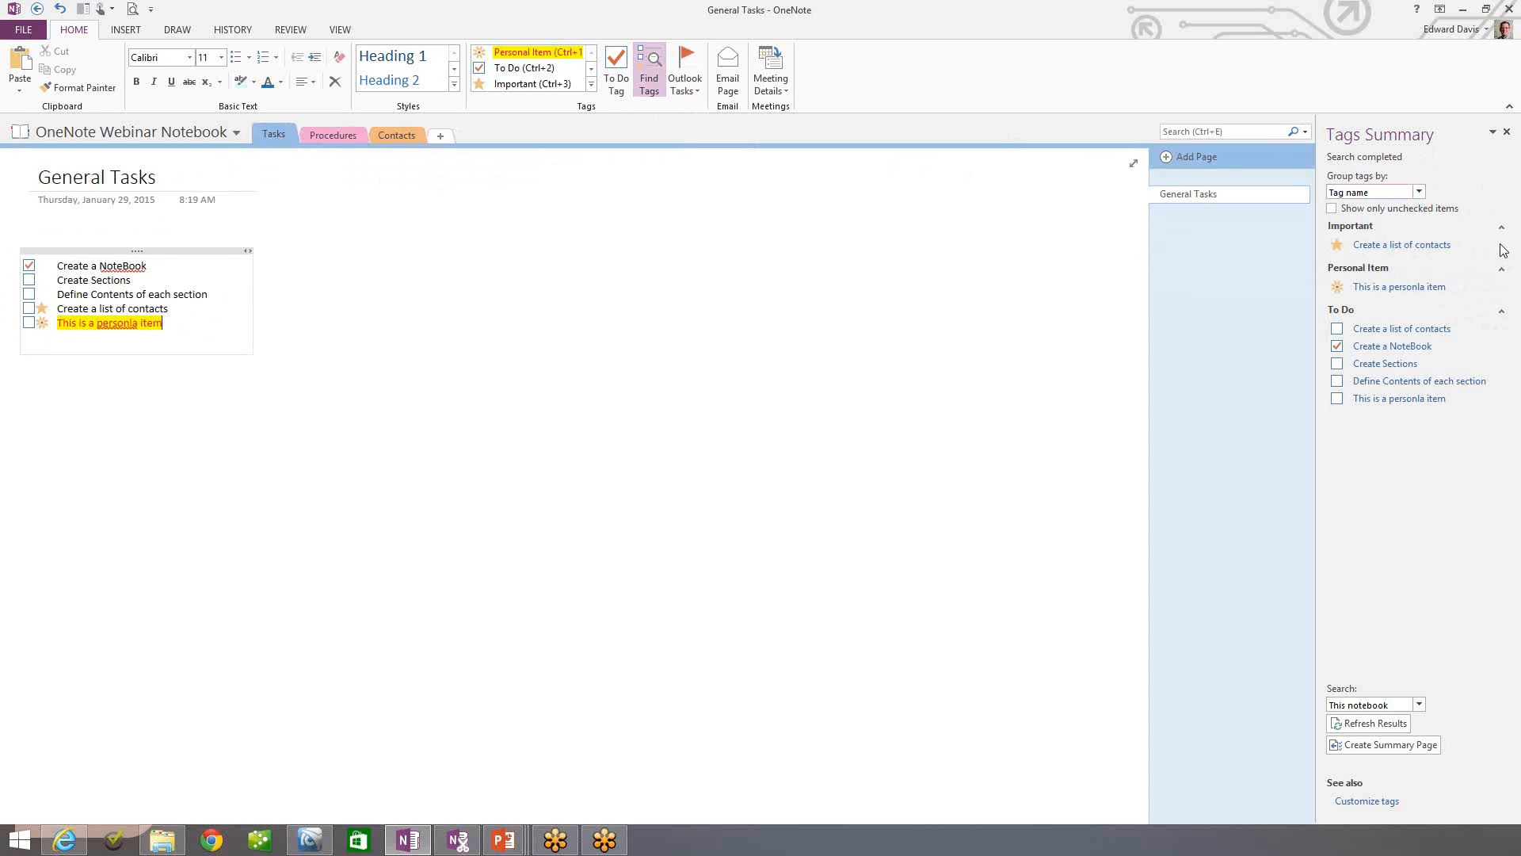
pyautogui.click(1416, 246)
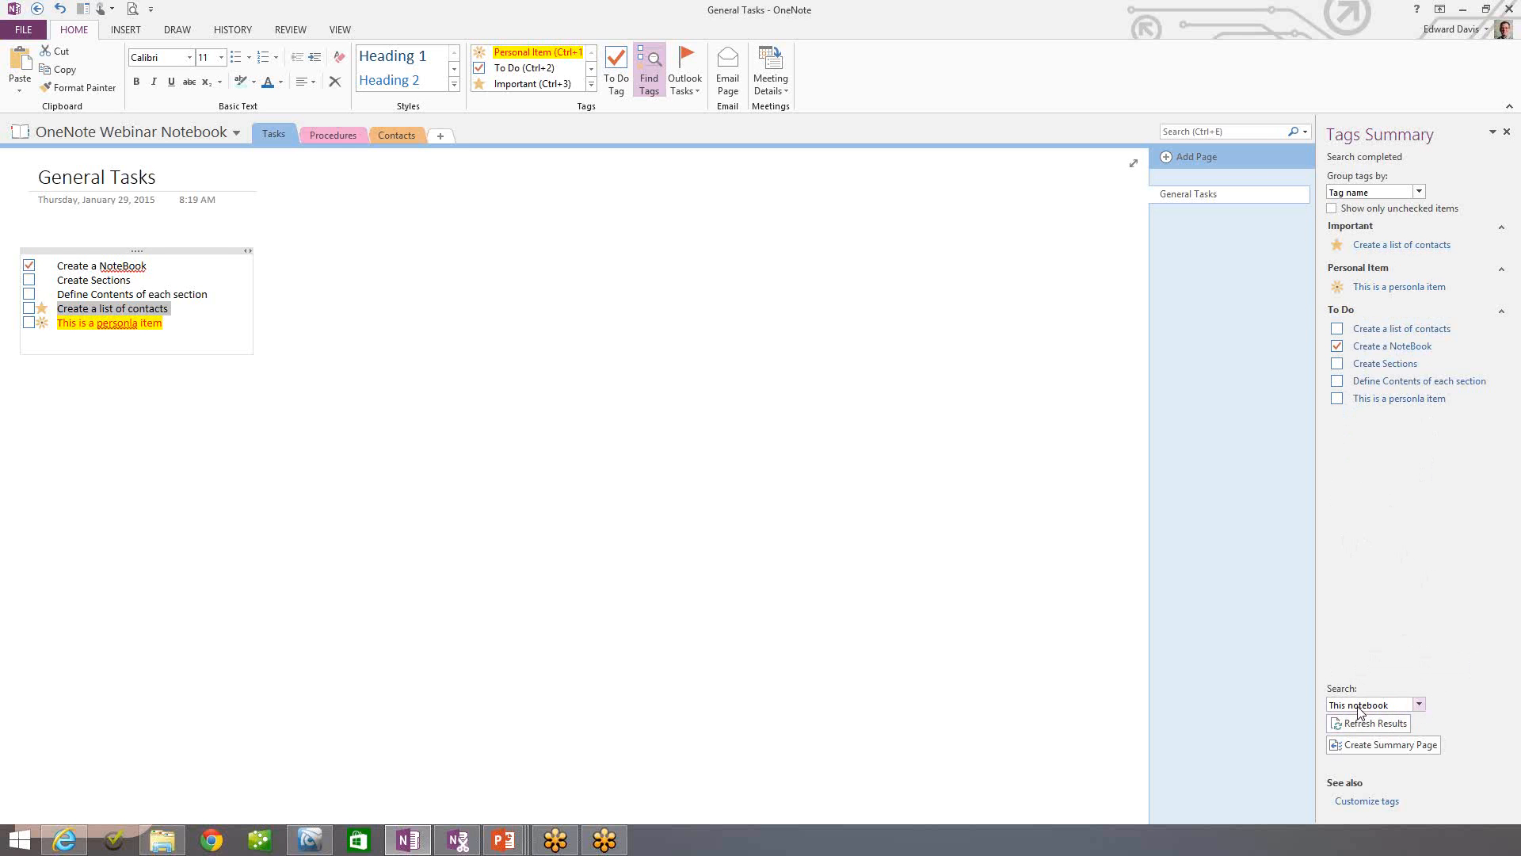
pyautogui.click(1419, 705)
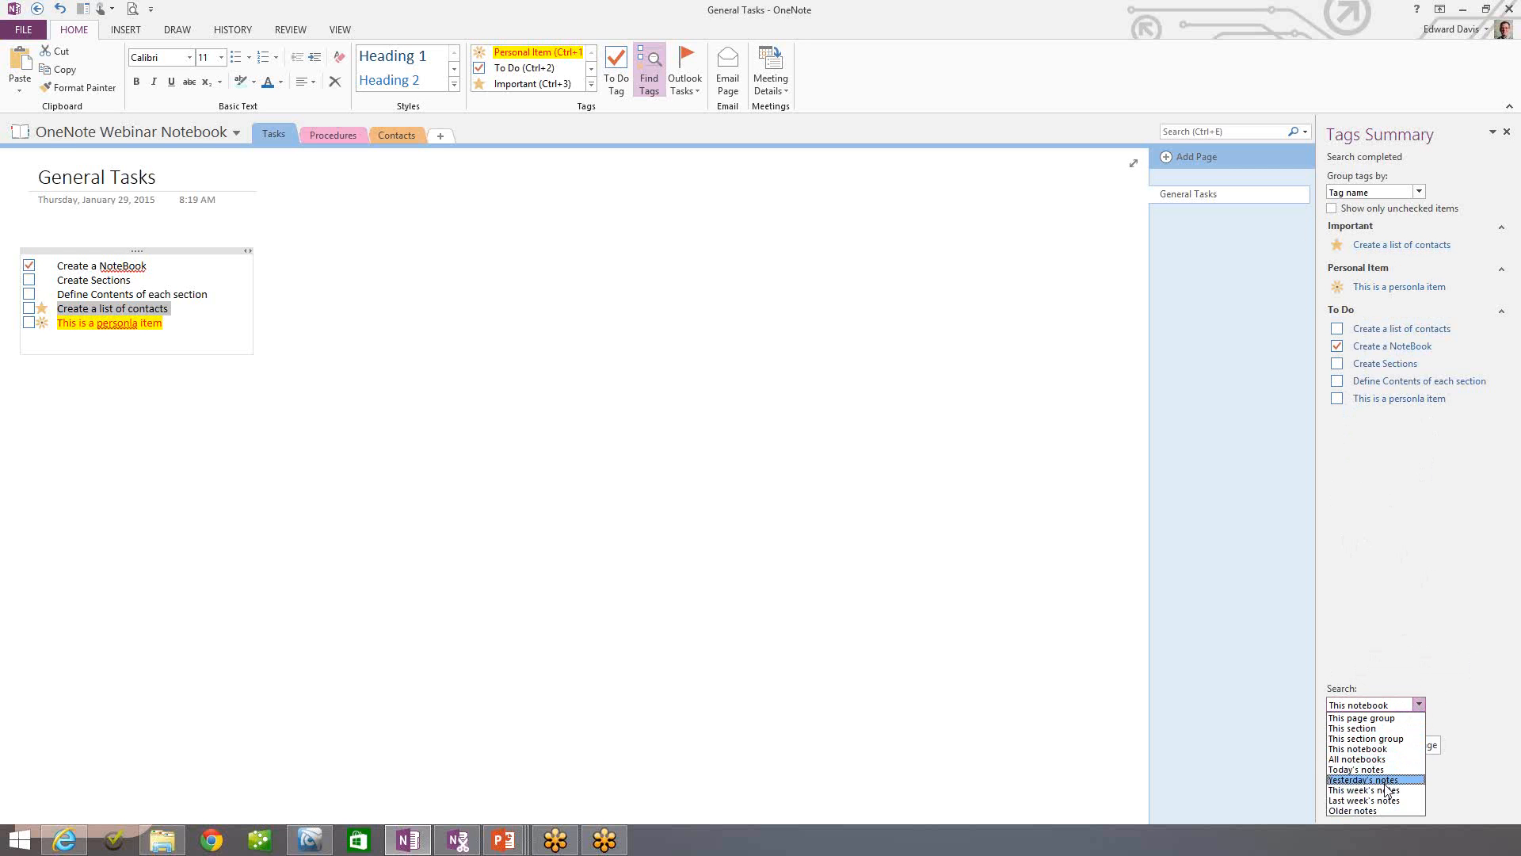
pyautogui.click(1423, 570)
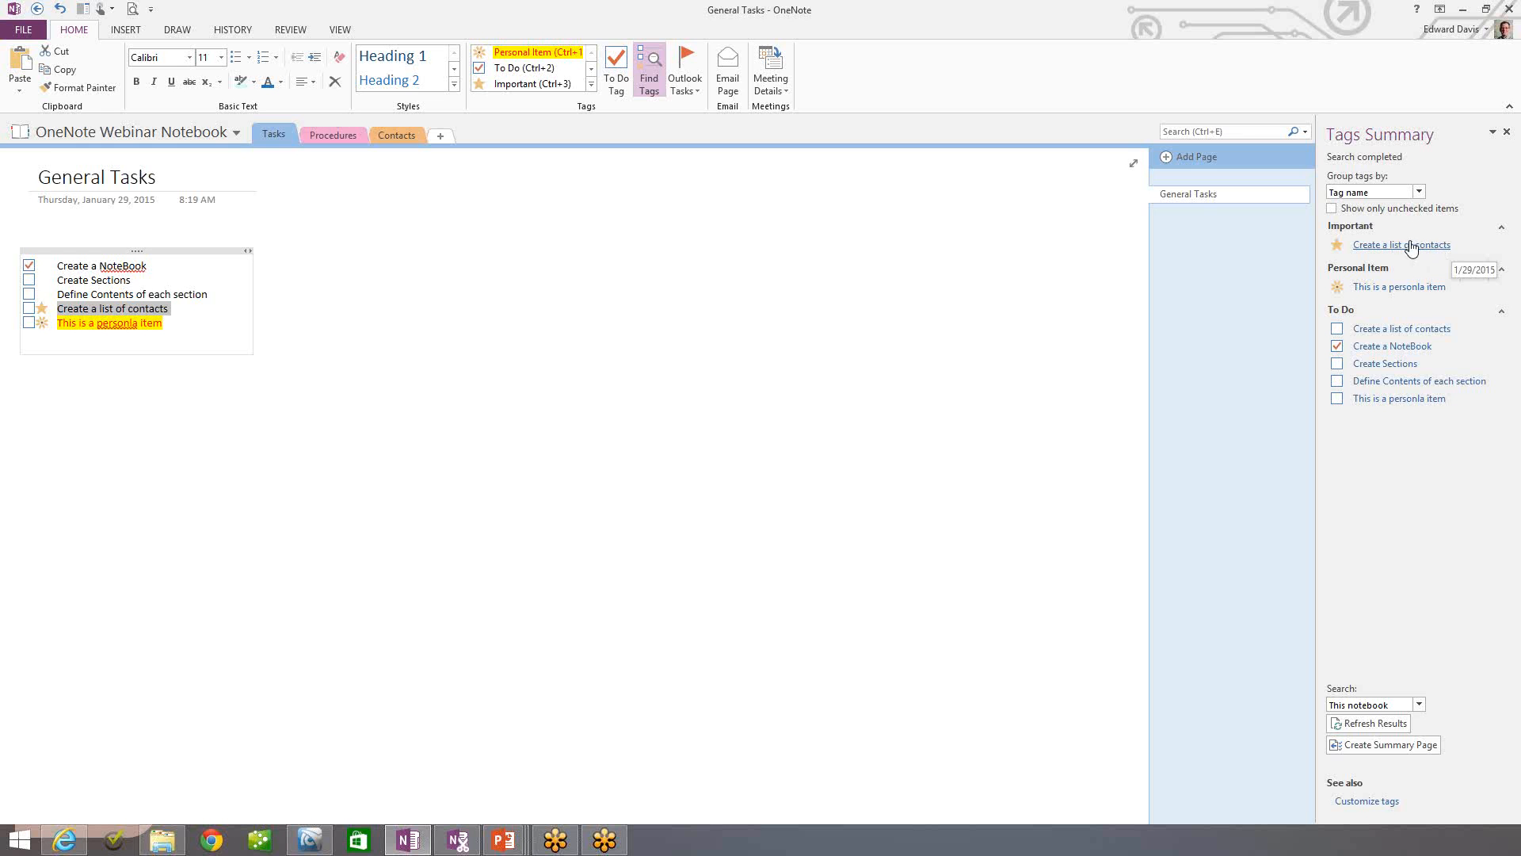
# - Review the tagged landlord note on the Property Owner page in Contacts and the tag grouping options again
pyautogui.click(399, 134)
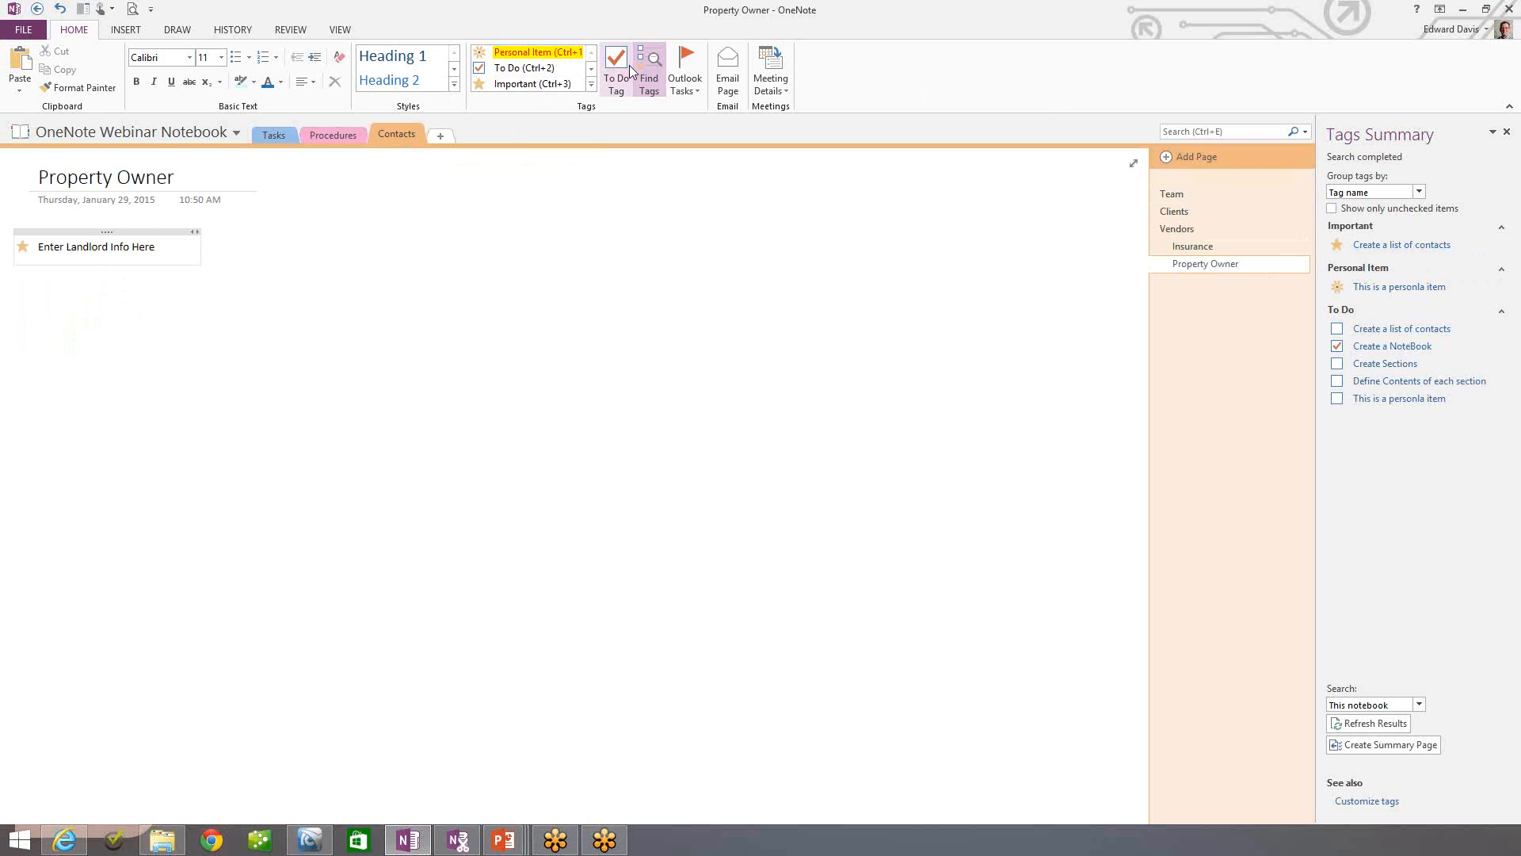
pyautogui.click(1420, 196)
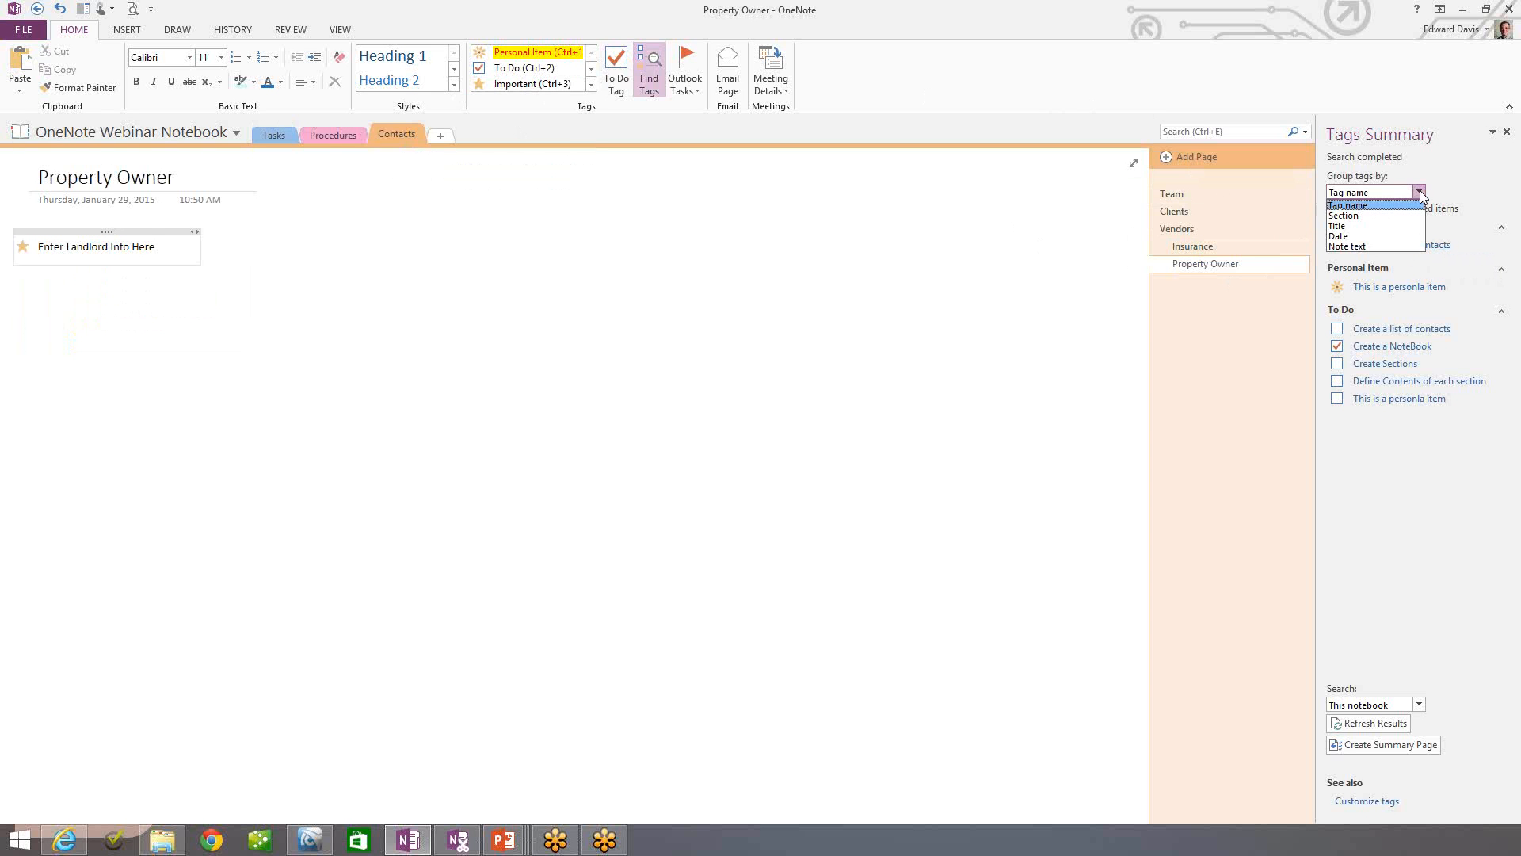
pyautogui.click(856, 252)
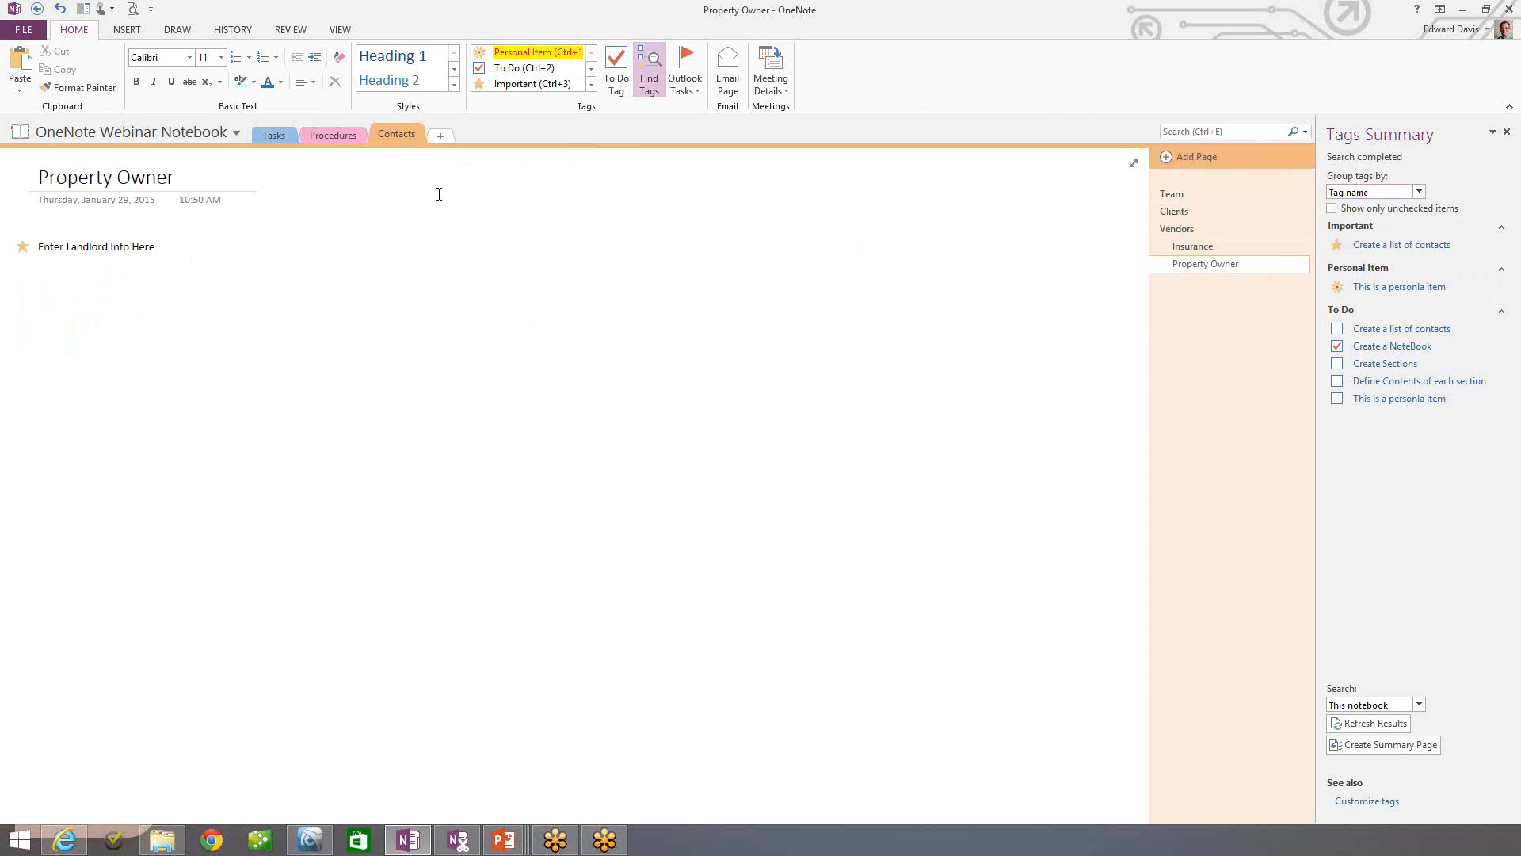
pyautogui.click(126, 135)
pyautogui.click(546, 238)
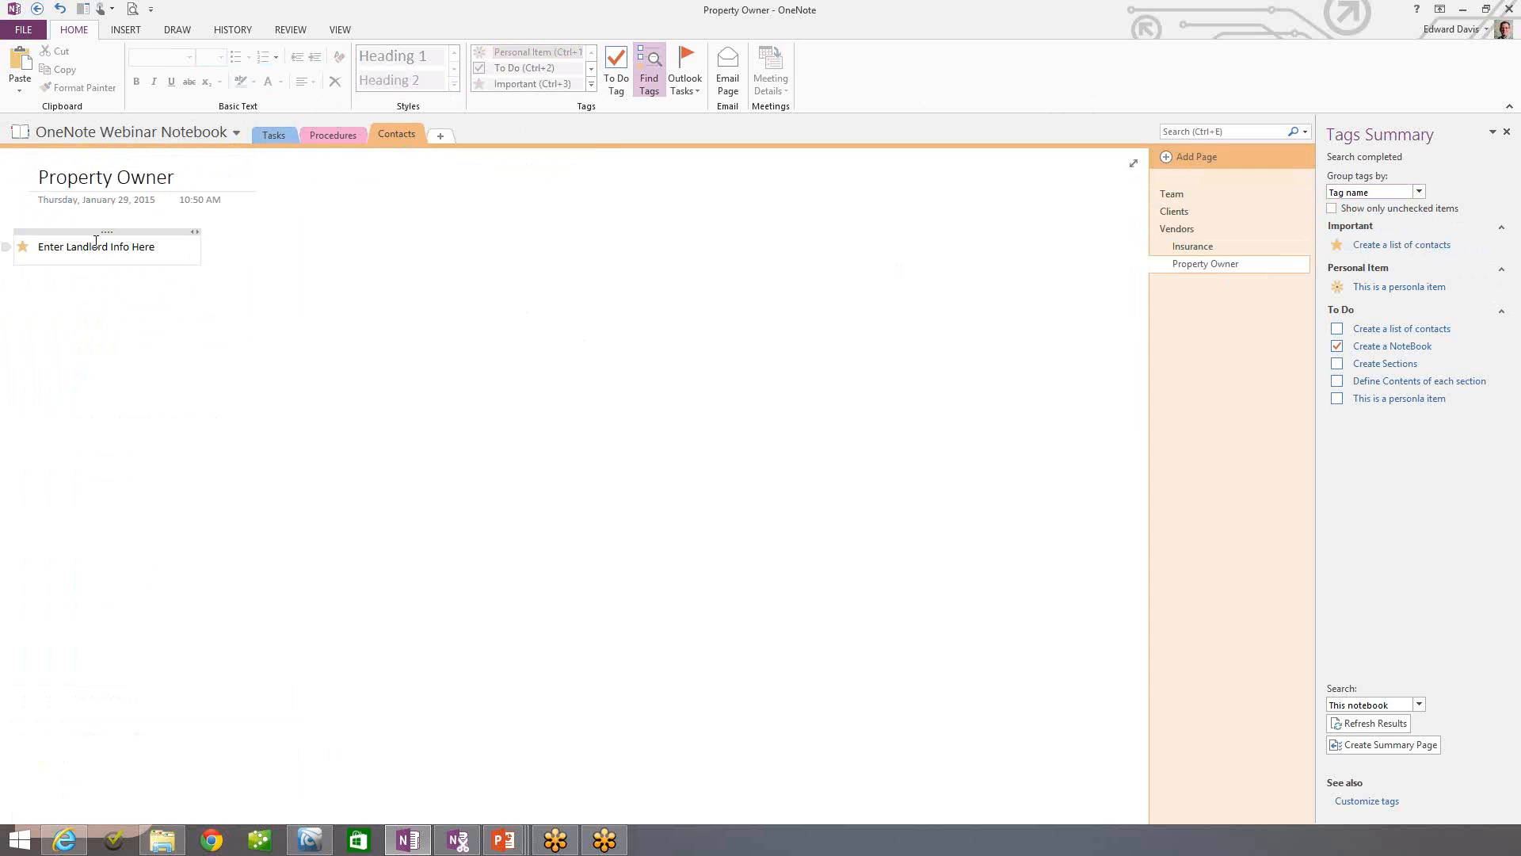
# - On the General Tasks page, add the note "List of things to do" above the to-do list and place the list directly beneath it
pyautogui.click(274, 133)
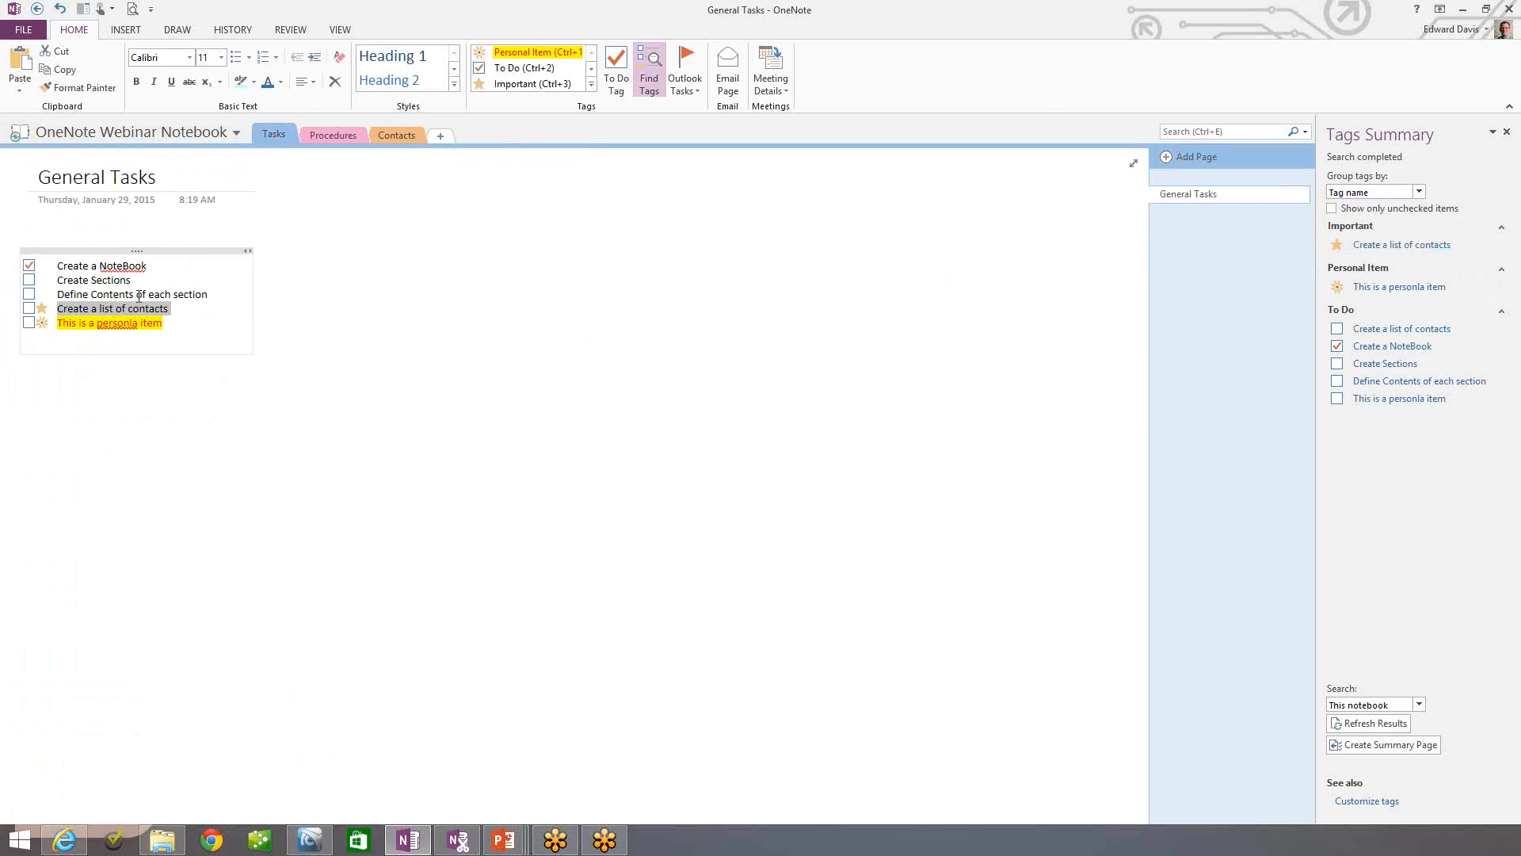
pyautogui.moveTo(103, 250); pyautogui.dragTo(121, 441)
pyautogui.click(60, 268)
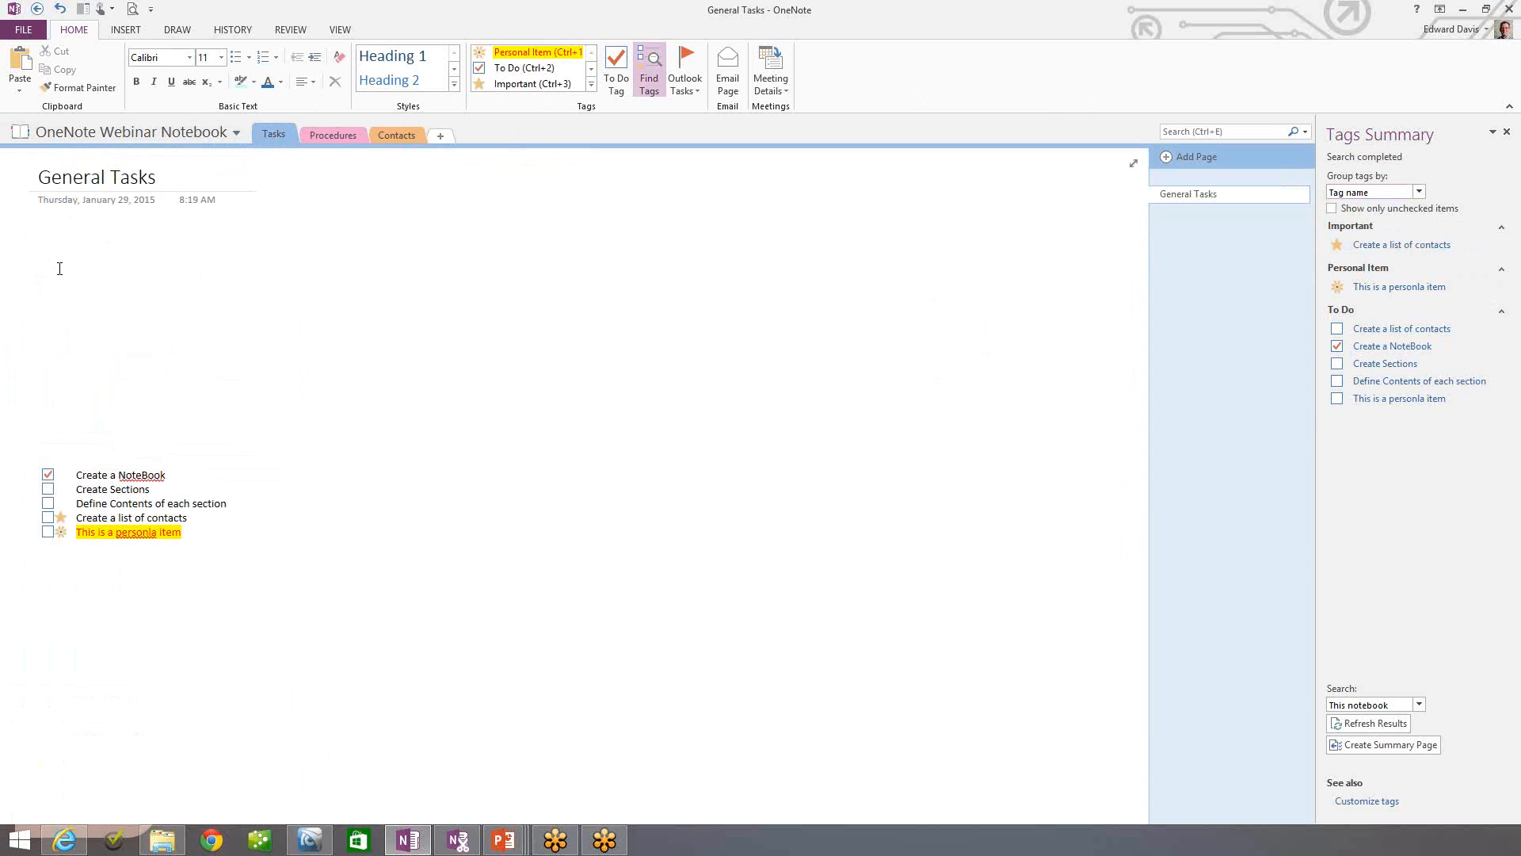
pyautogui.write('List of things to ')
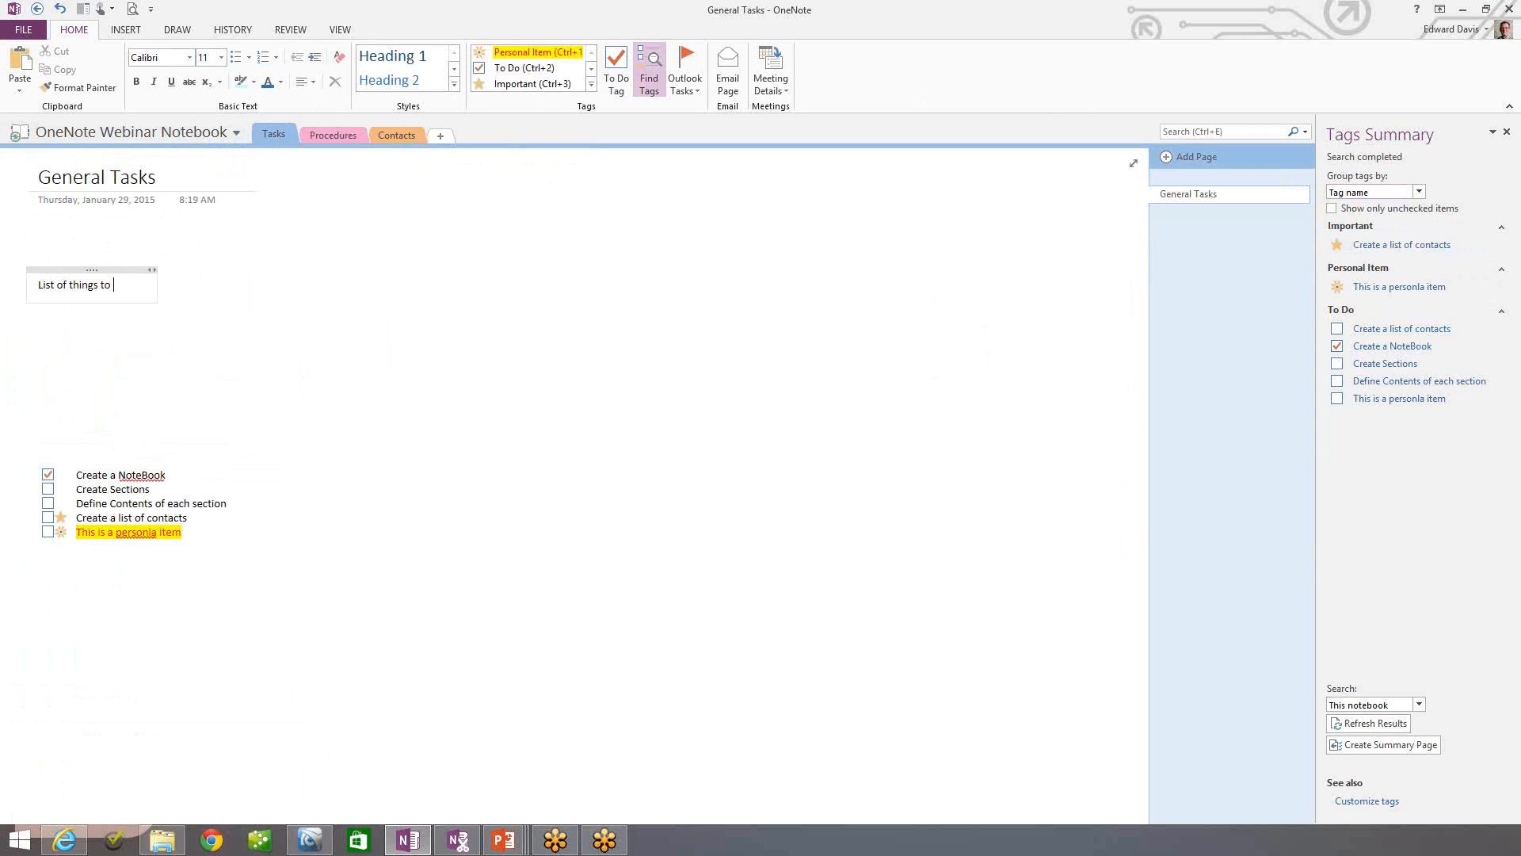
pyautogui.write('do')
pyautogui.press('Return')
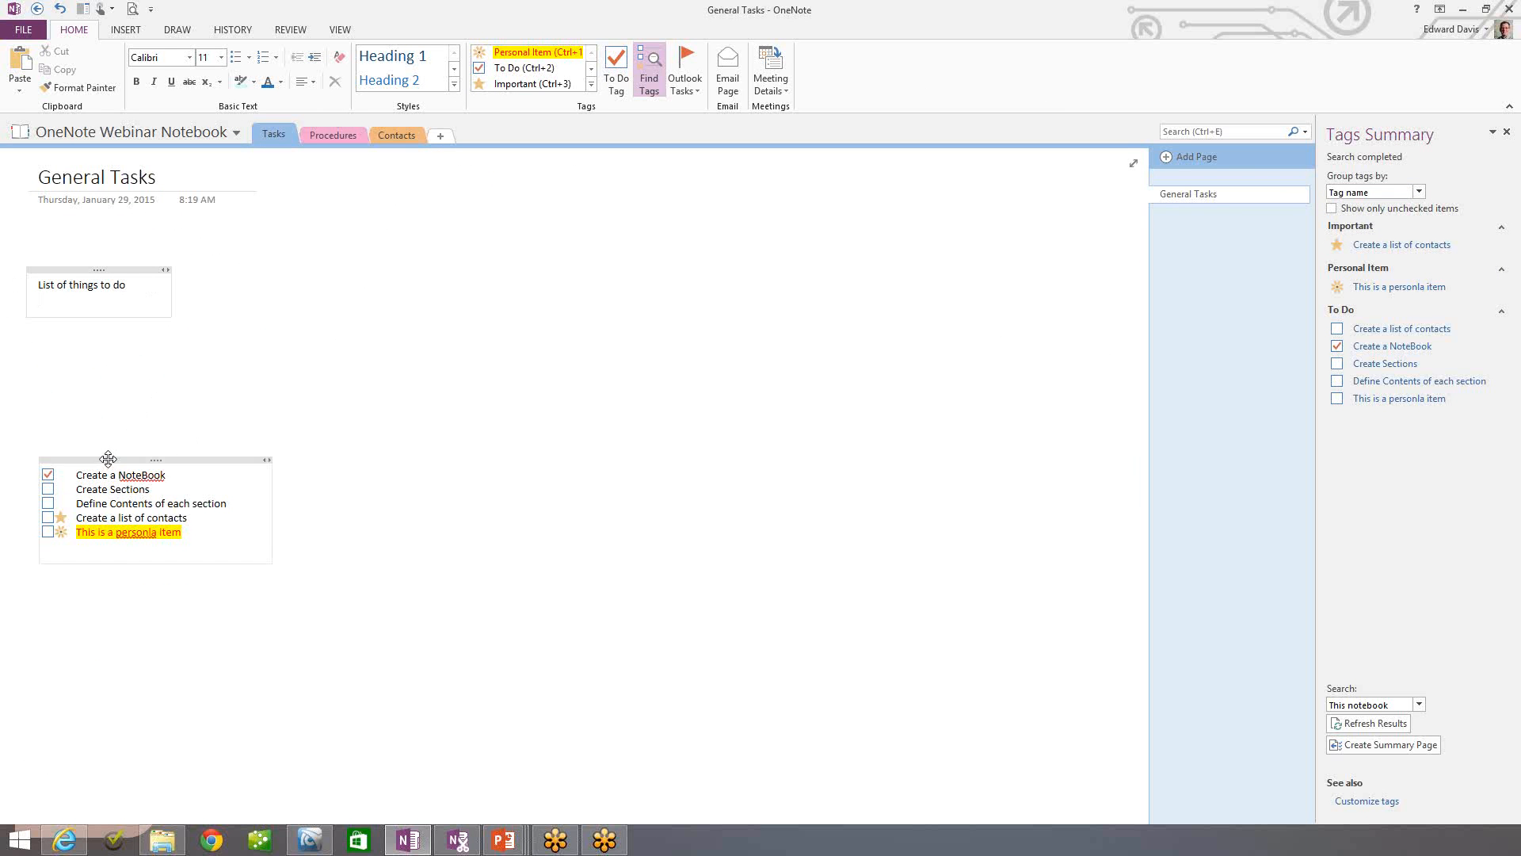
pyautogui.moveTo(109, 459); pyautogui.dragTo(287, 322)
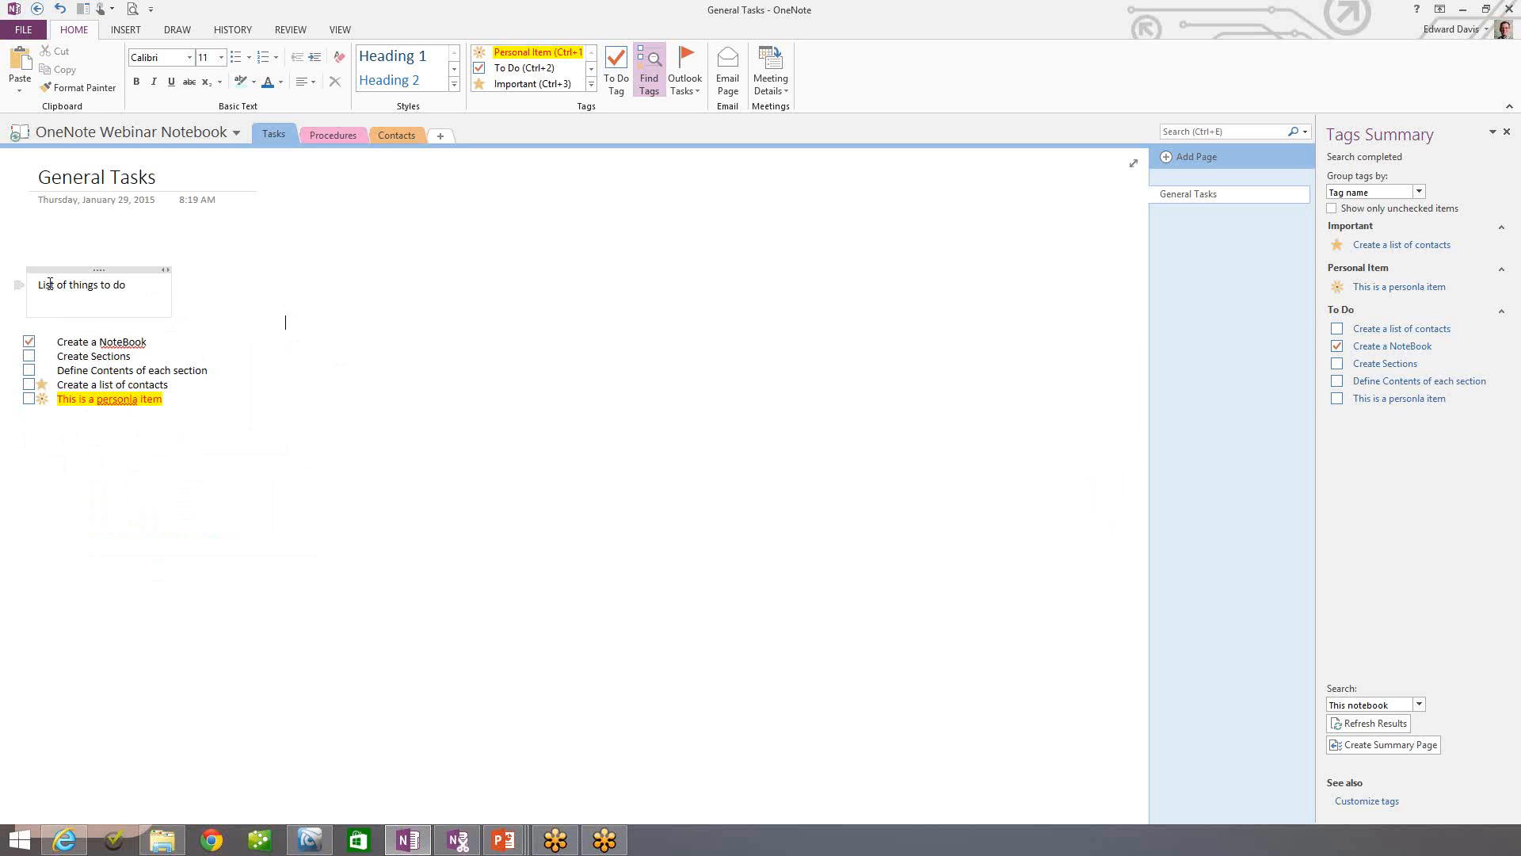
# - Format the "List of things to do" text in Aharoni, size 11.5, with a dark blue font color
pyautogui.moveTo(29, 283); pyautogui.dragTo(150, 289)
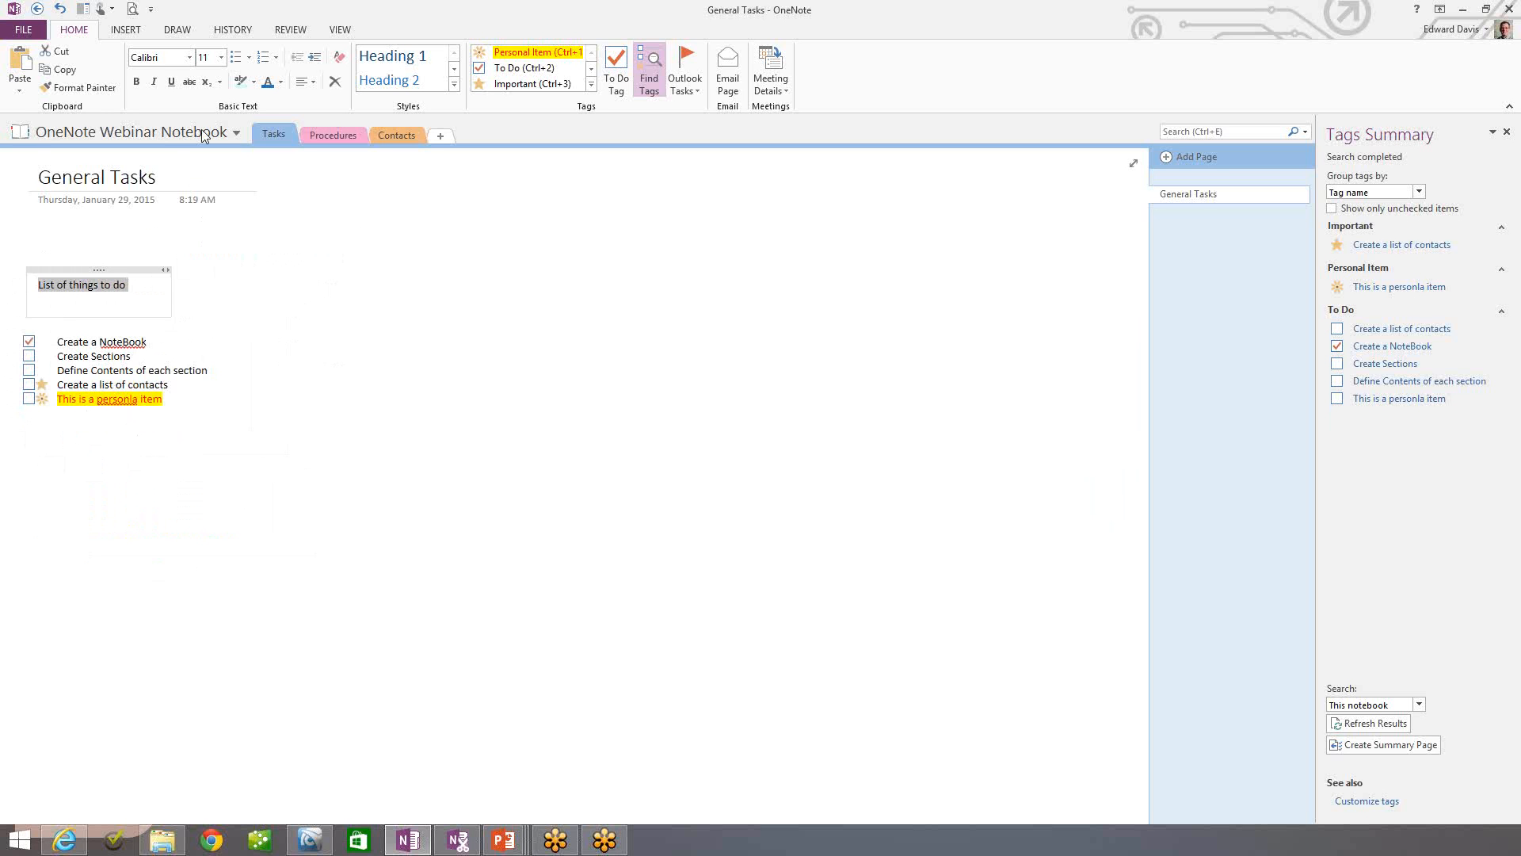
pyautogui.click(191, 57)
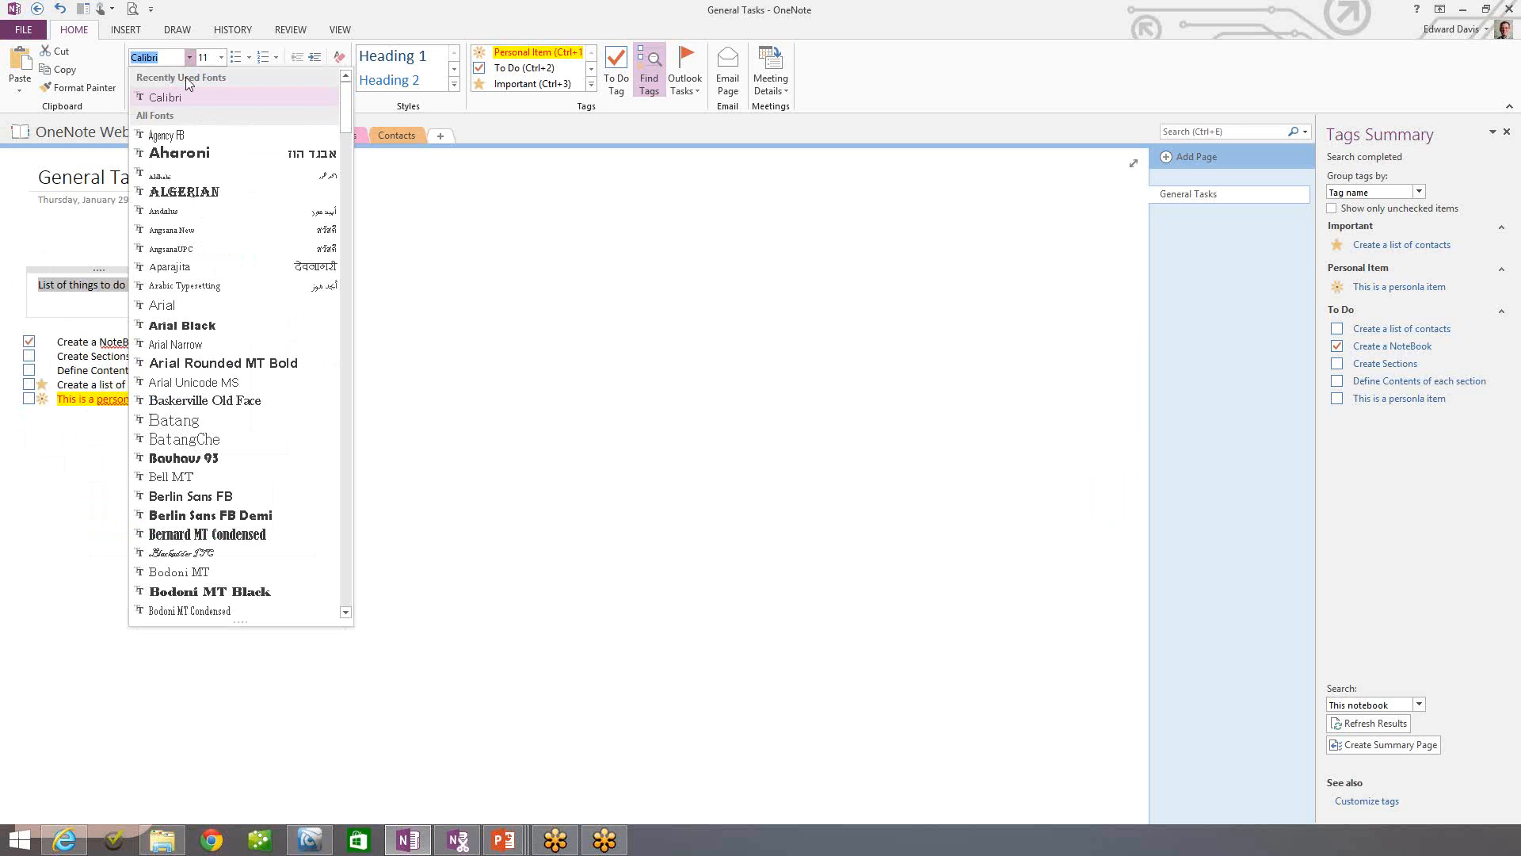
pyautogui.click(179, 143)
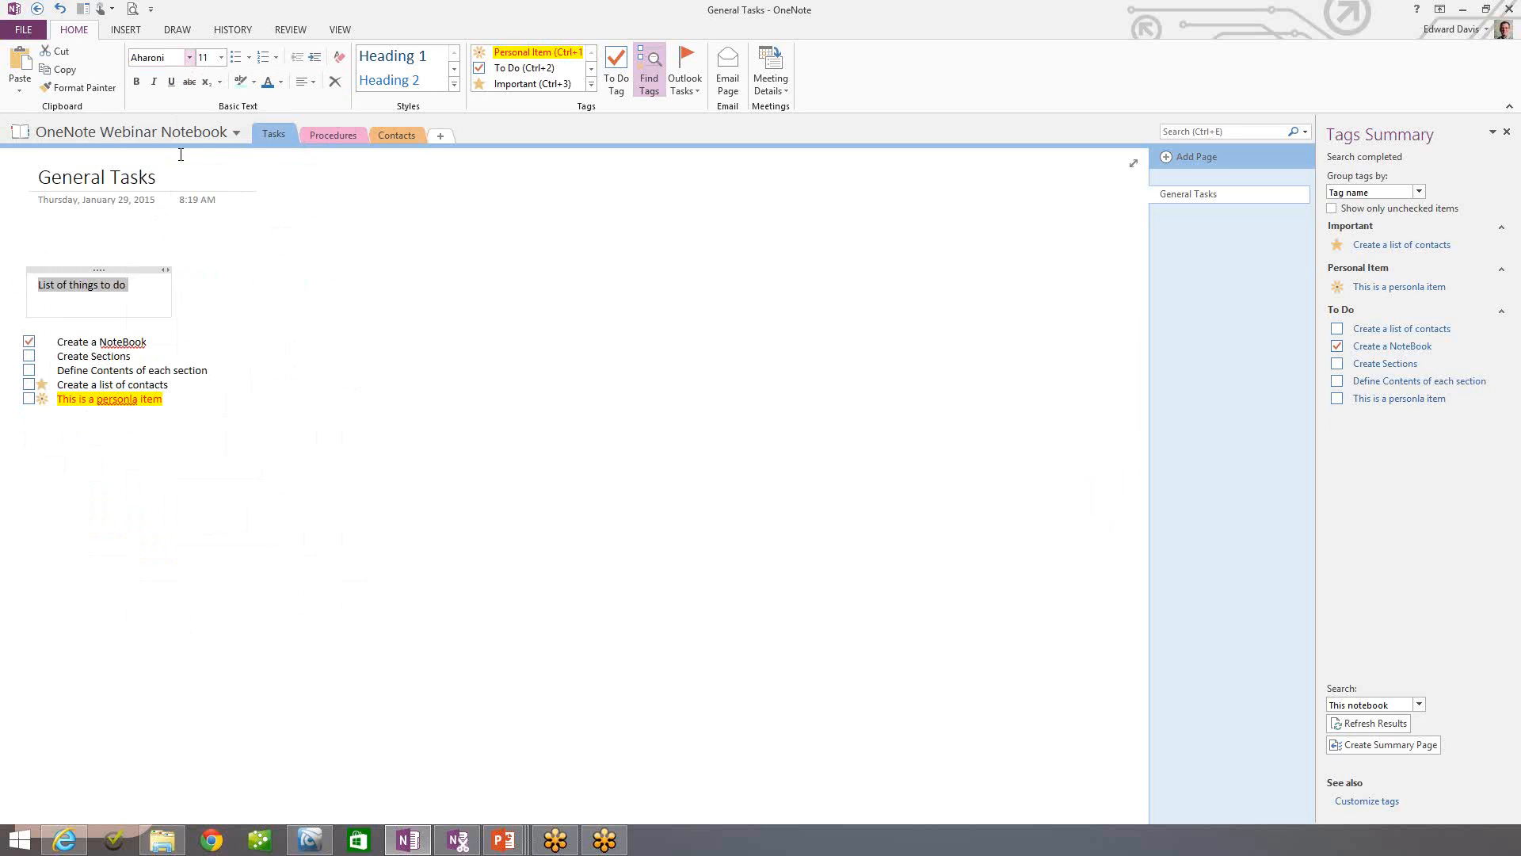
pyautogui.click(221, 58)
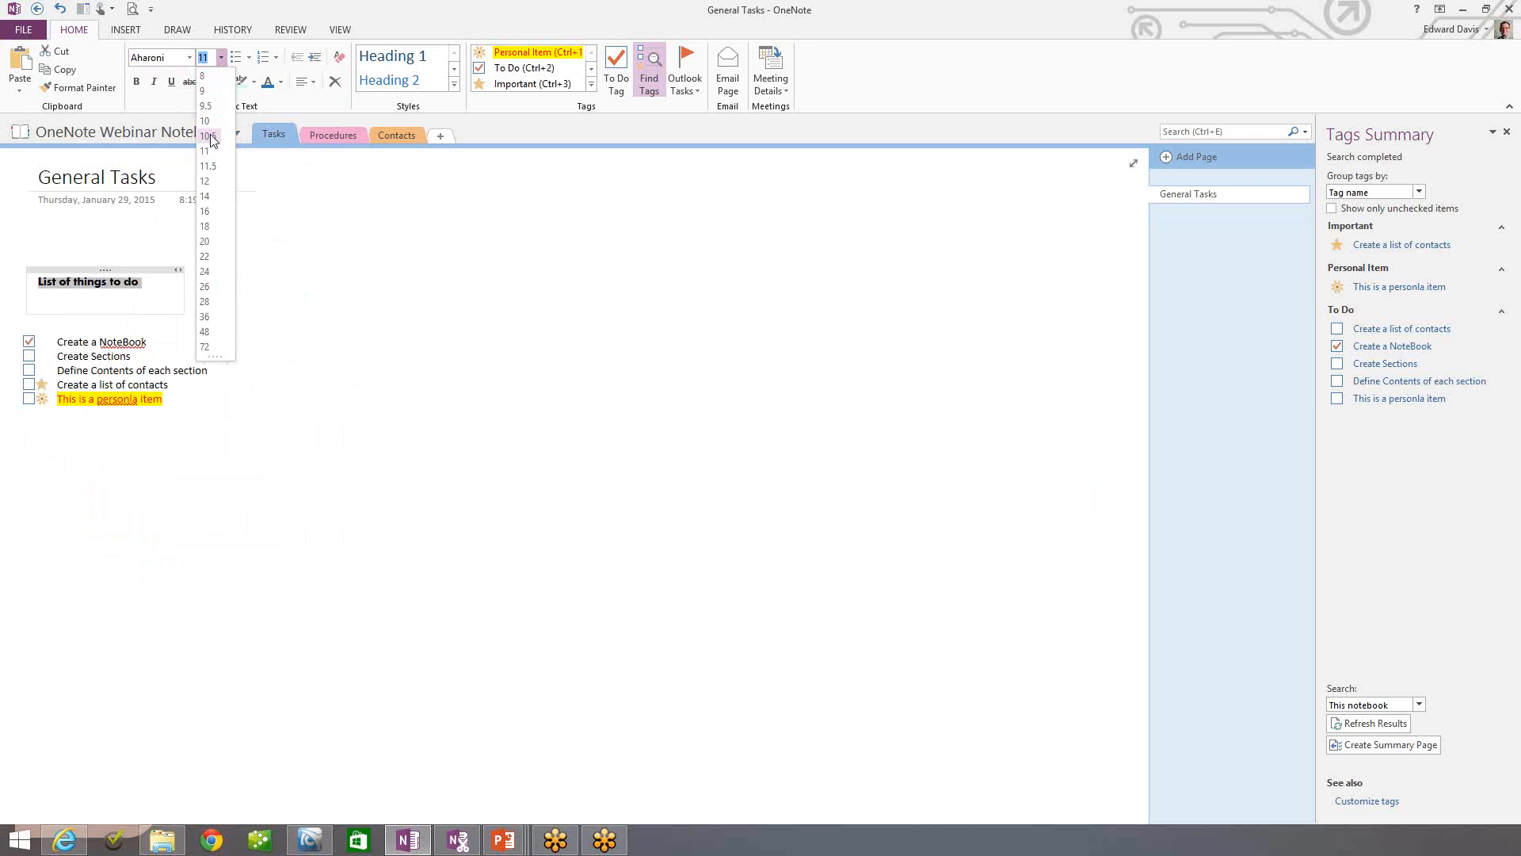
pyautogui.click(209, 165)
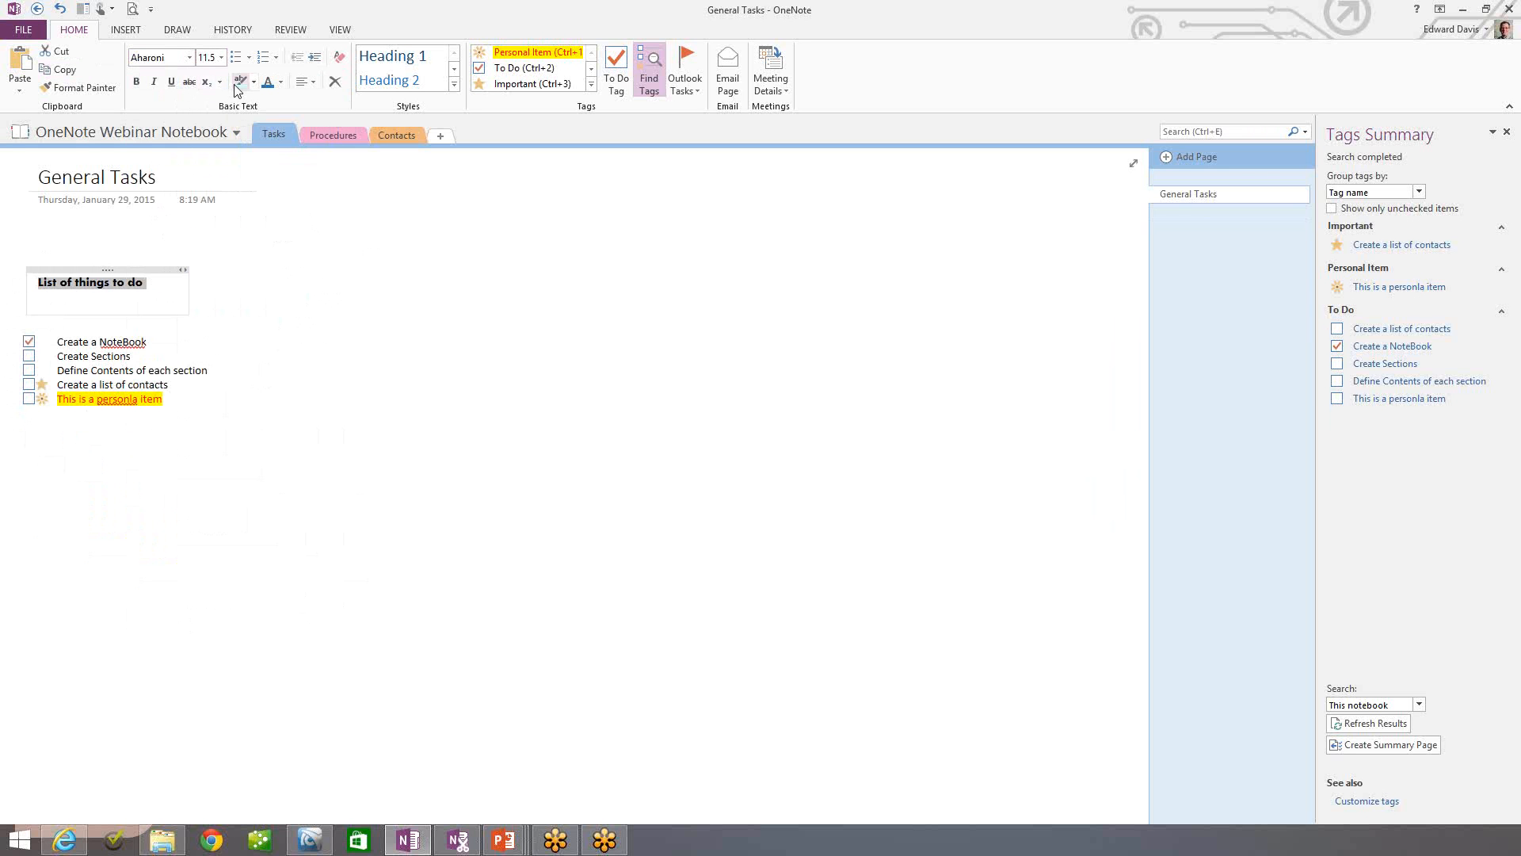
pyautogui.click(281, 82)
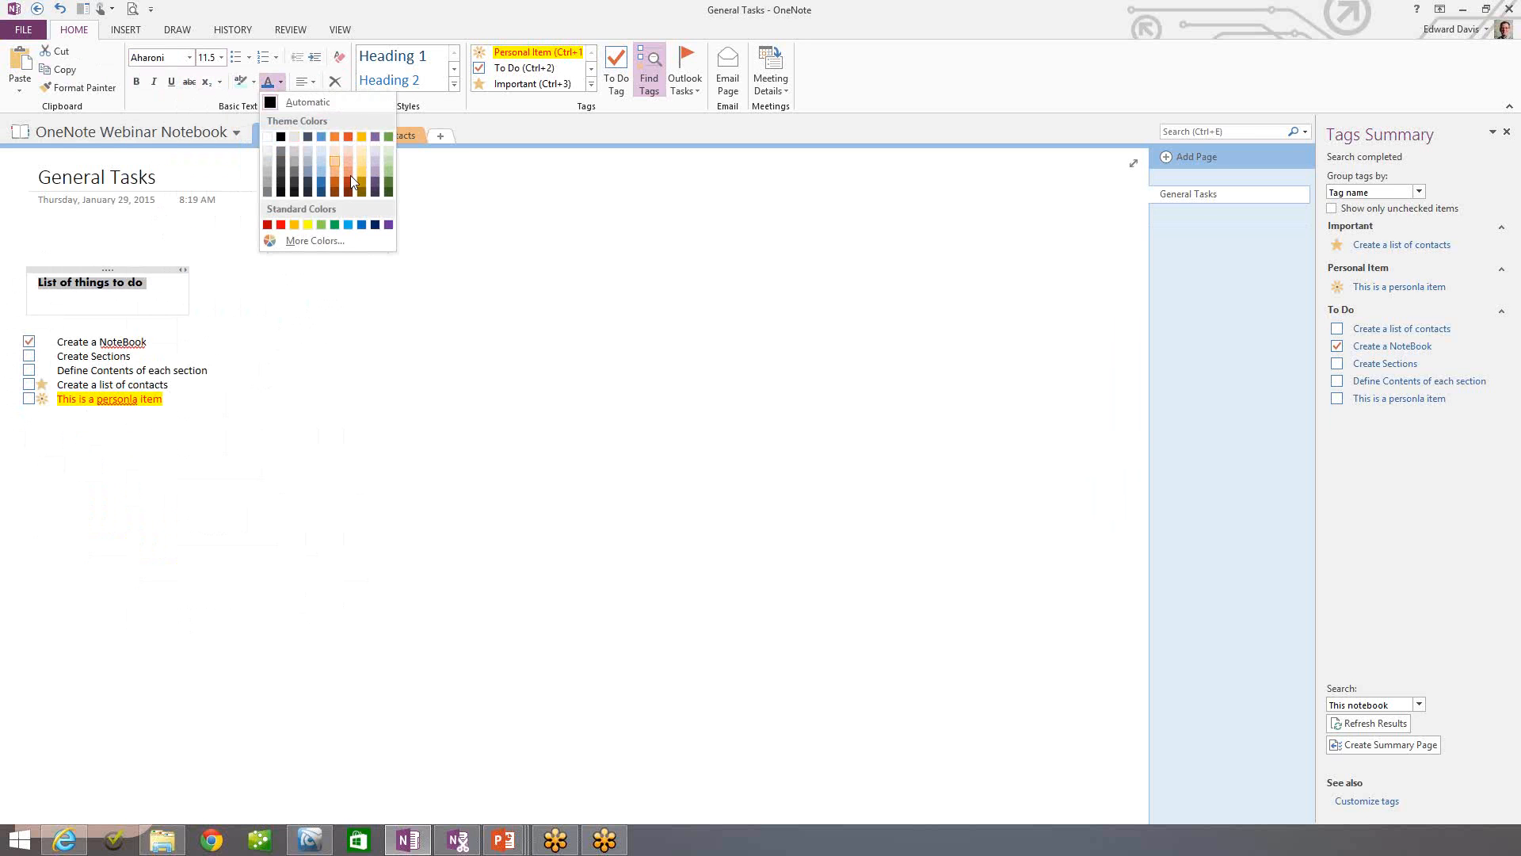
pyautogui.click(321, 184)
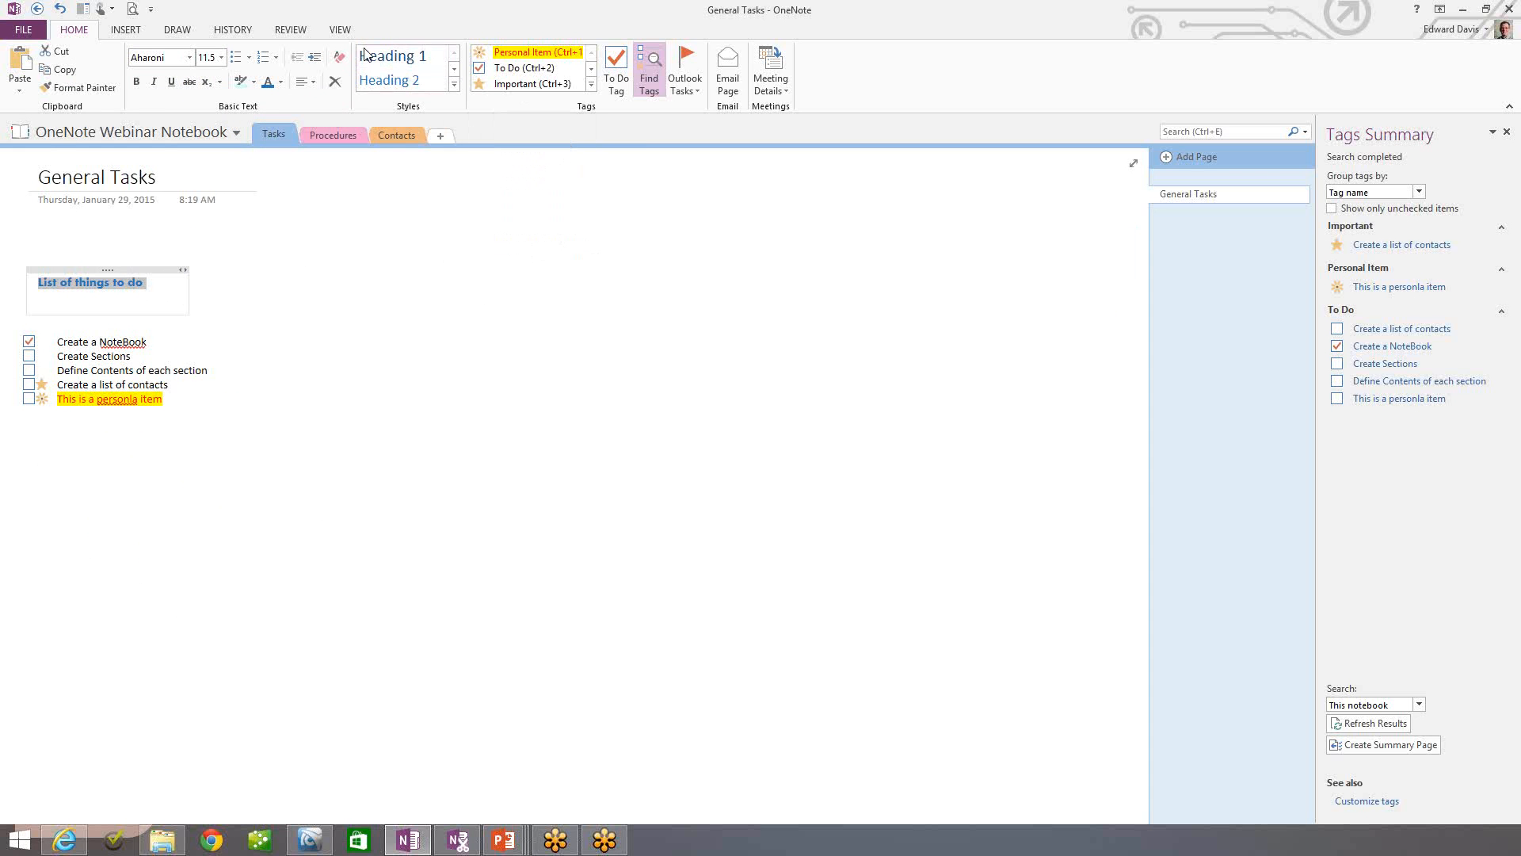
# - Browse the text styles and apply Heading 1 to "List of things to do"
pyautogui.click(454, 71)
pyautogui.click(453, 71)
pyautogui.click(454, 71)
pyautogui.click(455, 54)
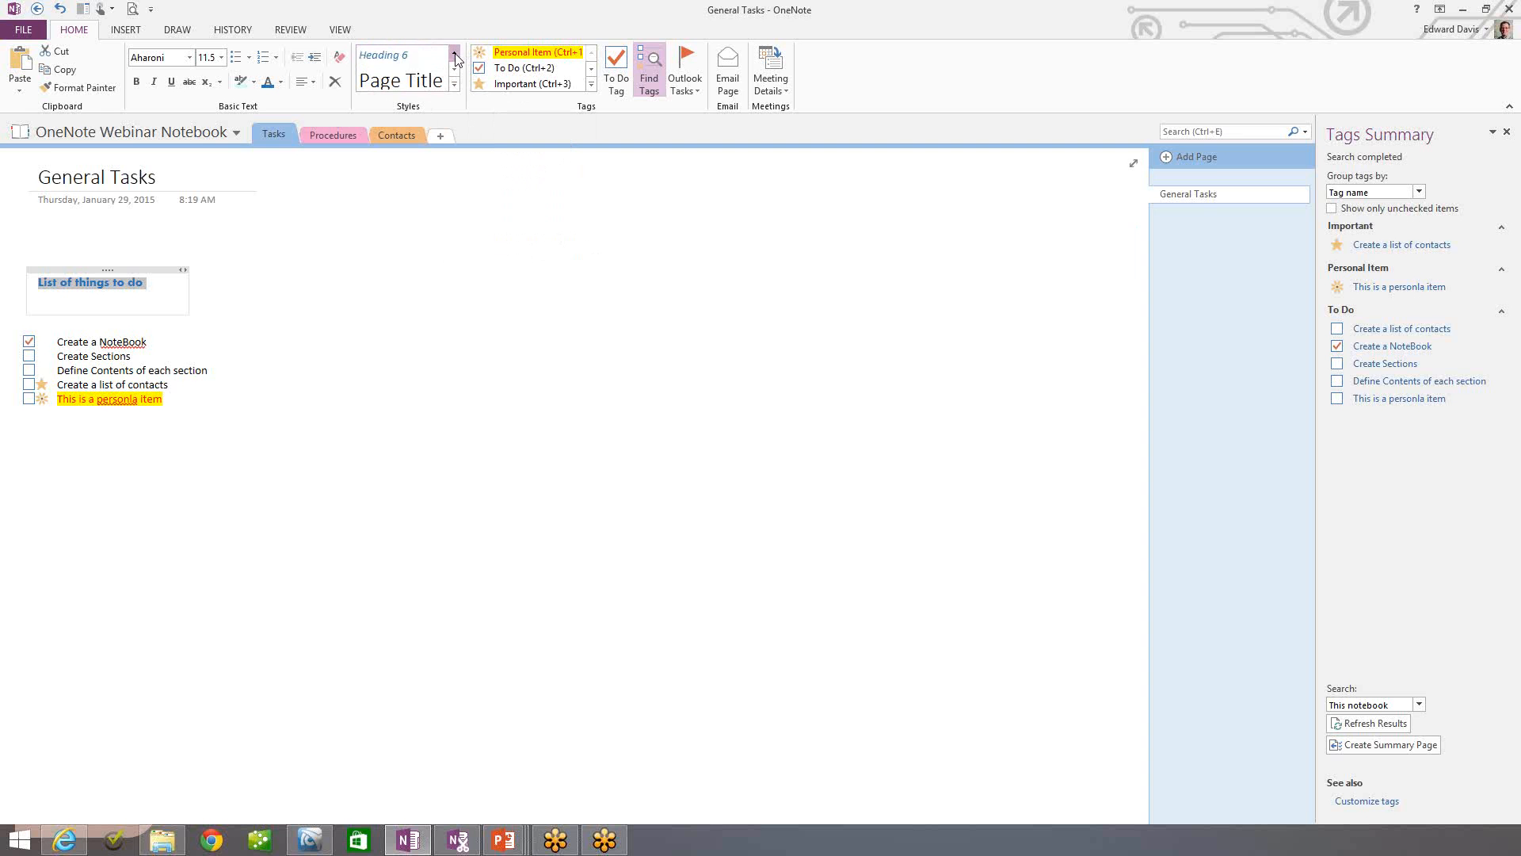
pyautogui.click(455, 54)
pyautogui.click(454, 54)
pyautogui.click(430, 57)
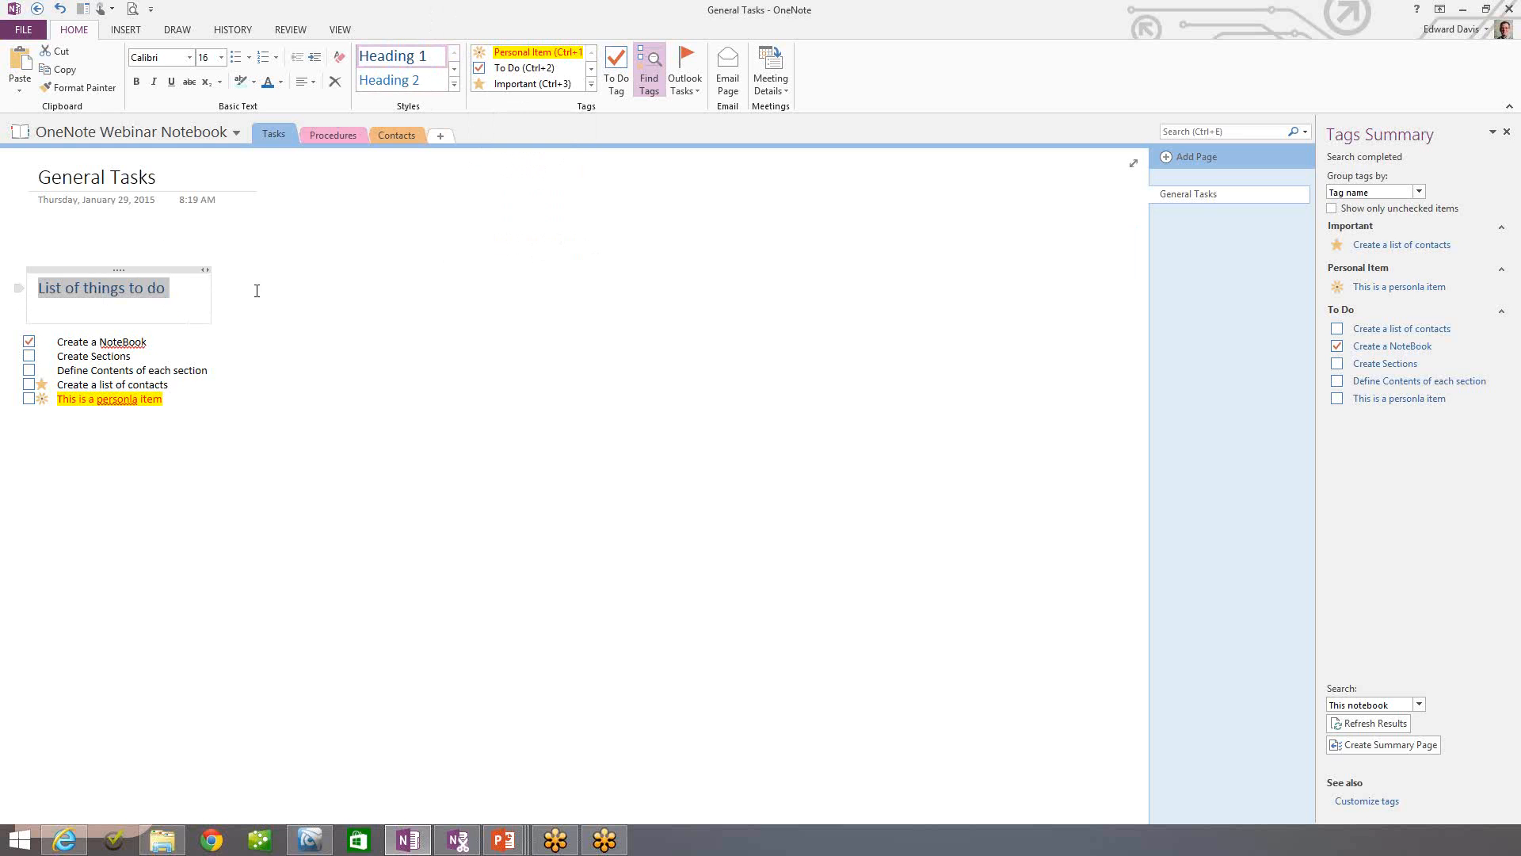
pyautogui.click(302, 287)
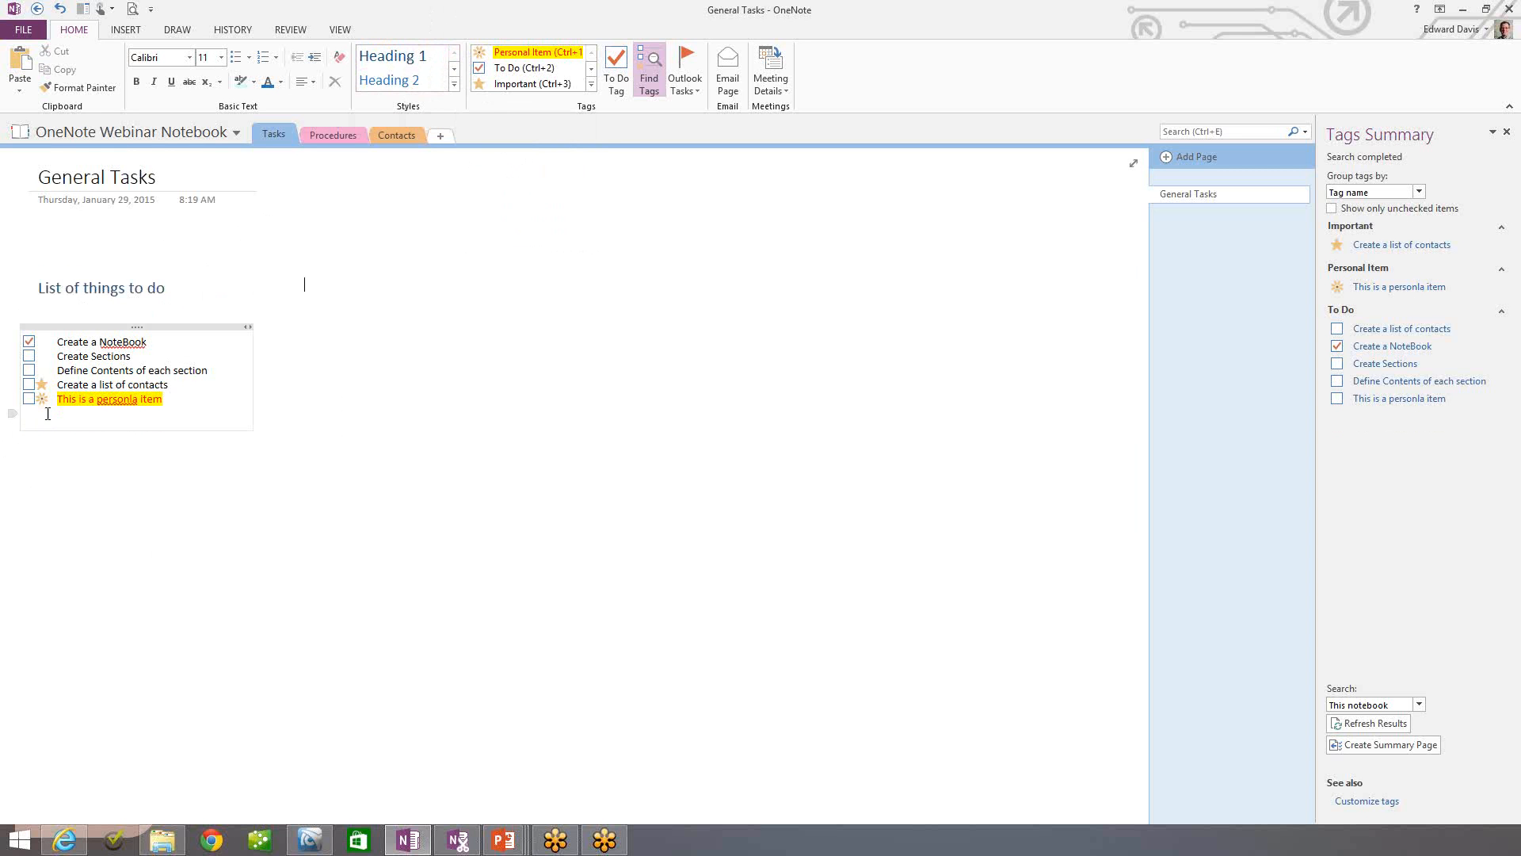
# - Add the note "Sub list of things to do" below the to-do list and give it the Heading 2 style
pyautogui.click(38, 458)
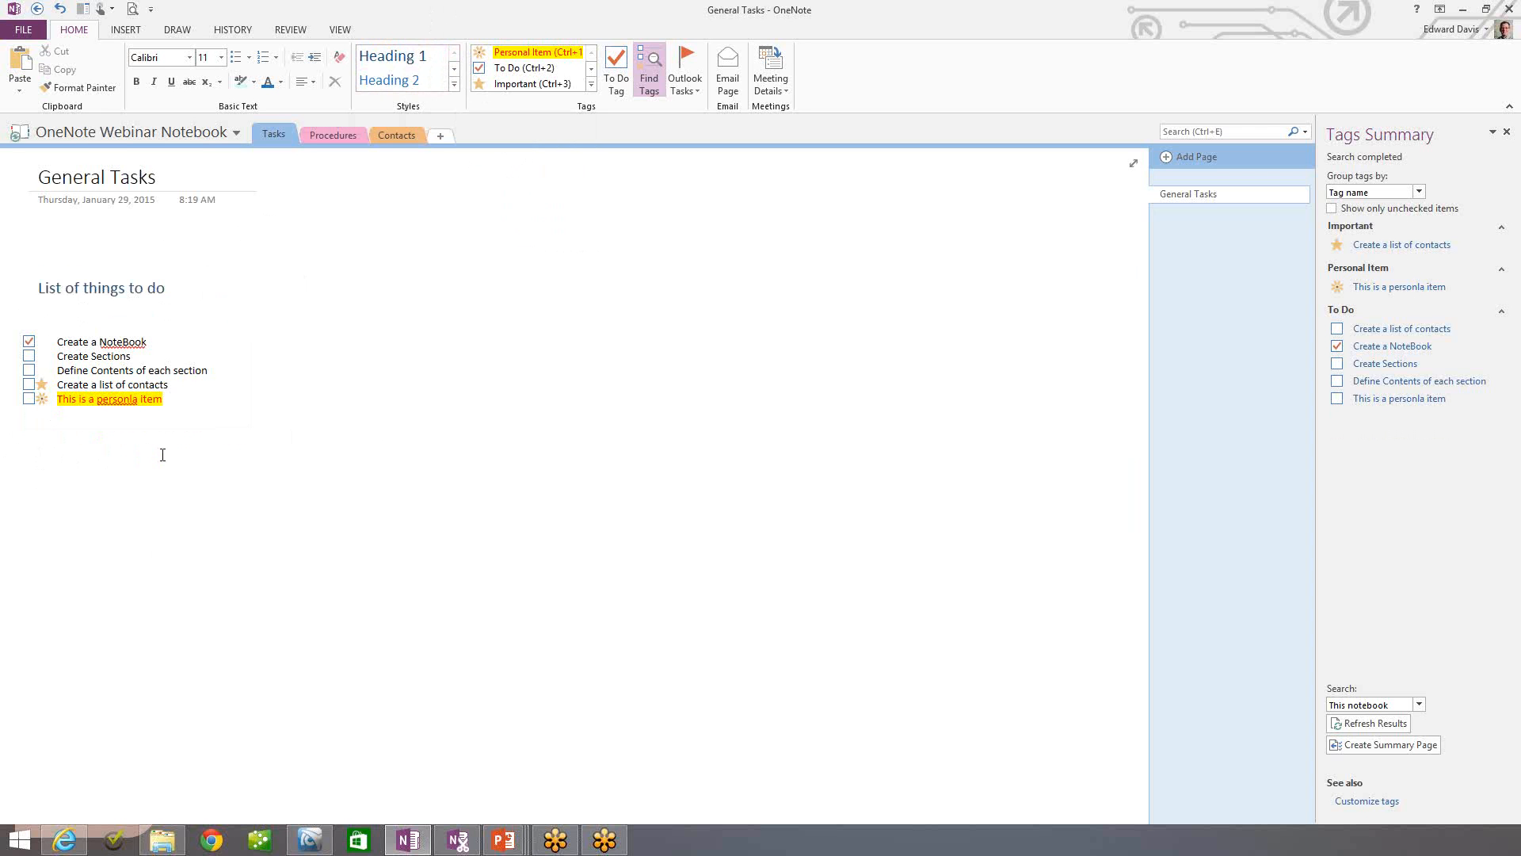
pyautogui.write('Sub list o')
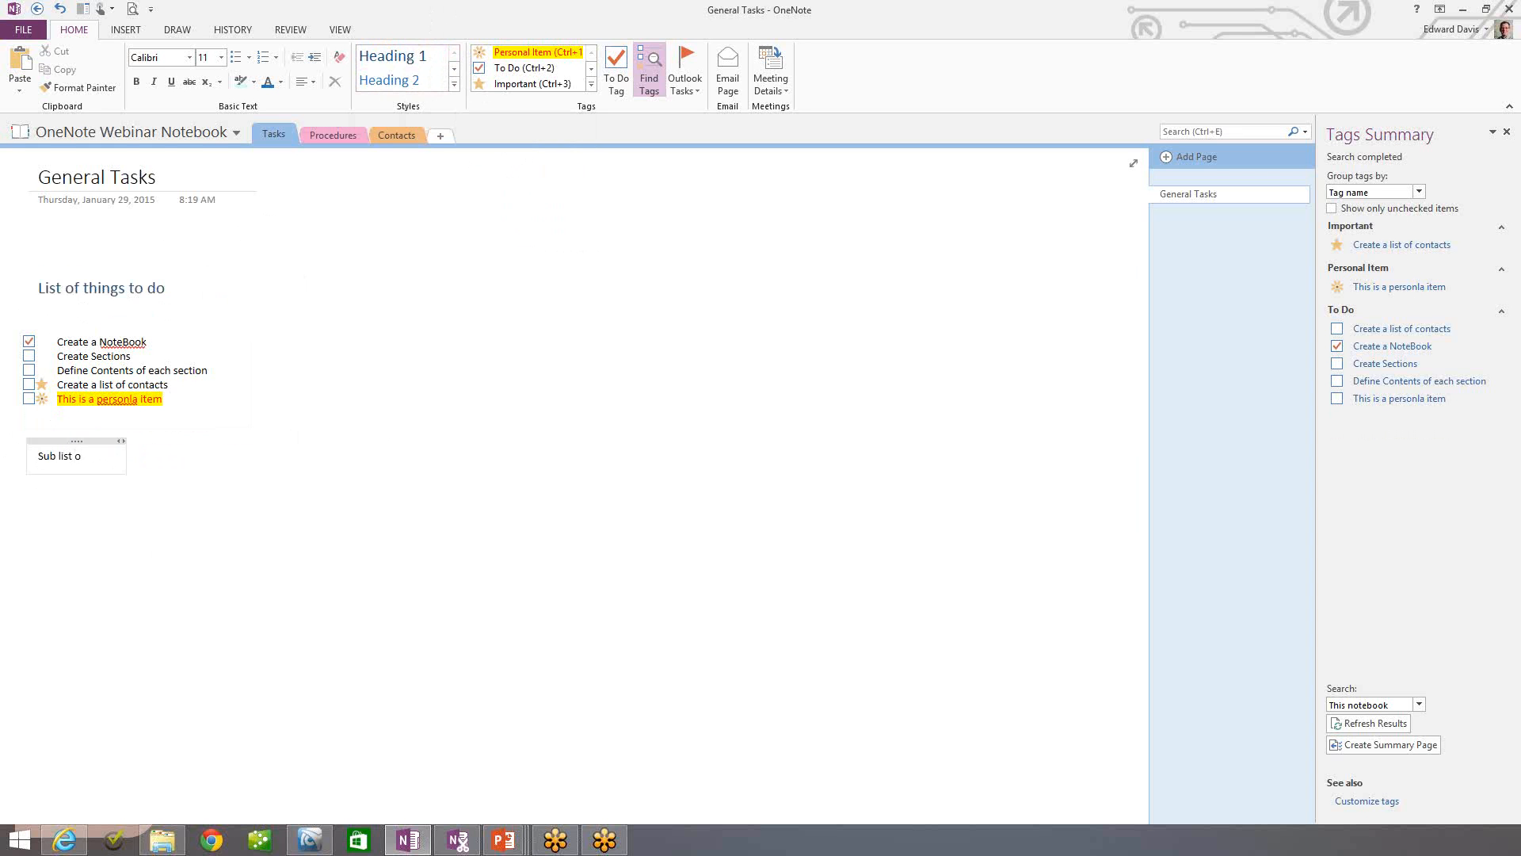
pyautogui.write('f things to do')
pyautogui.click(413, 84)
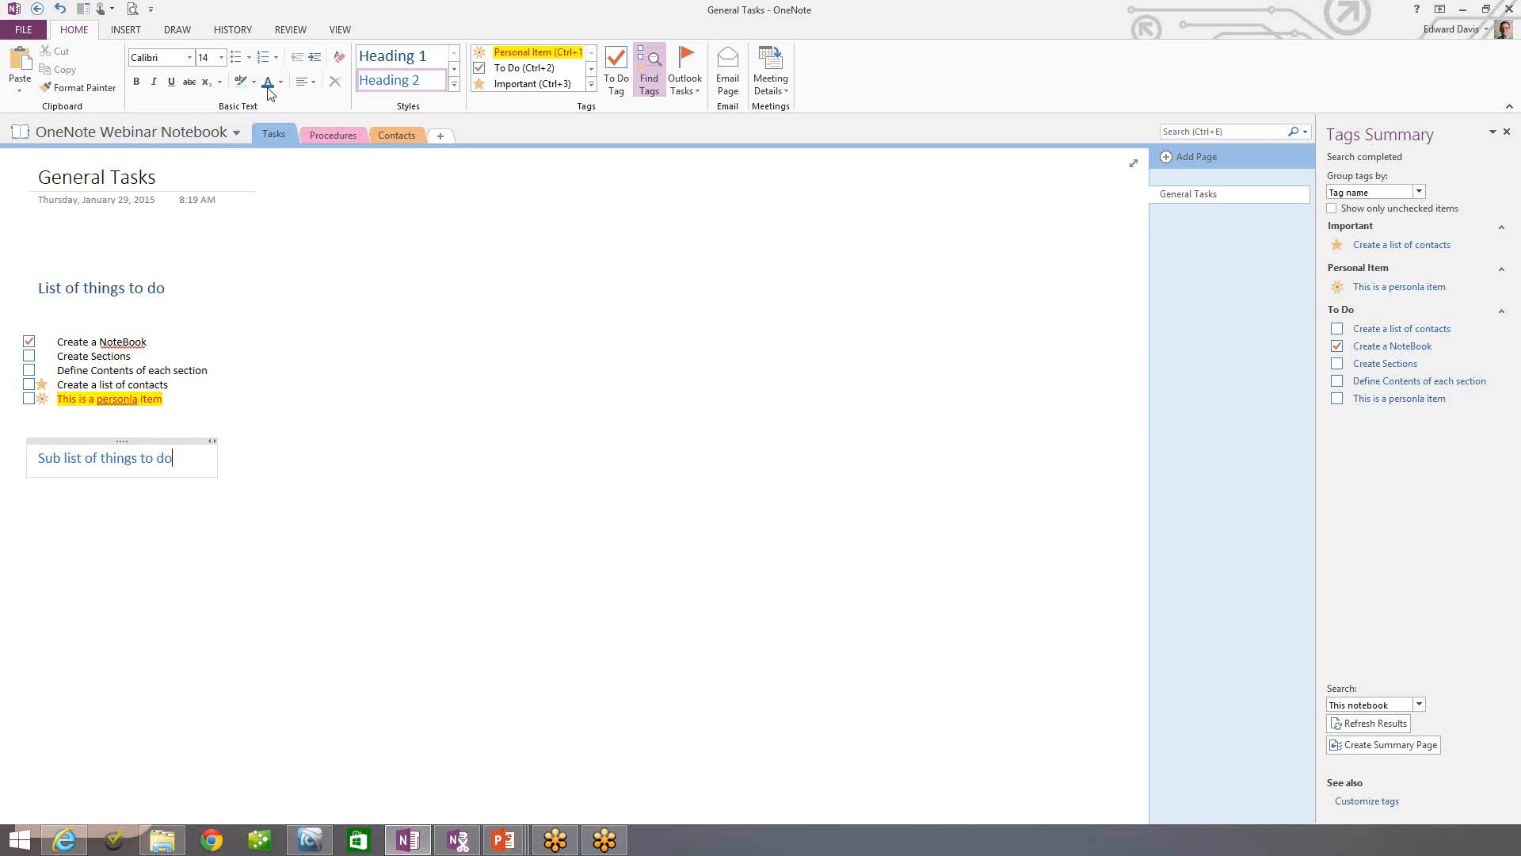
# - Show the General Tasks page in Full Page View
pyautogui.click(341, 32)
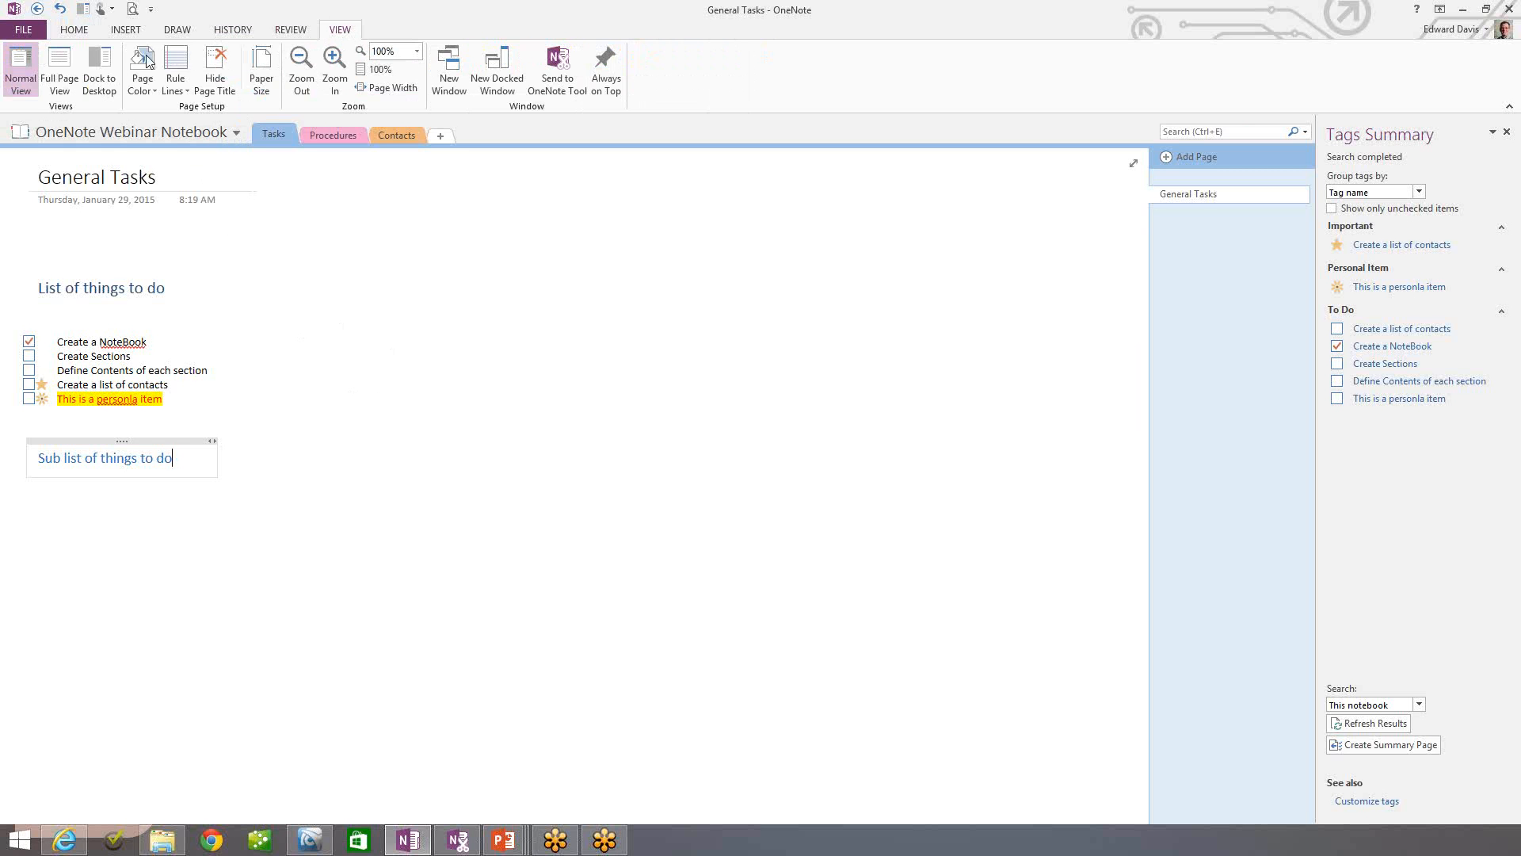
pyautogui.click(61, 68)
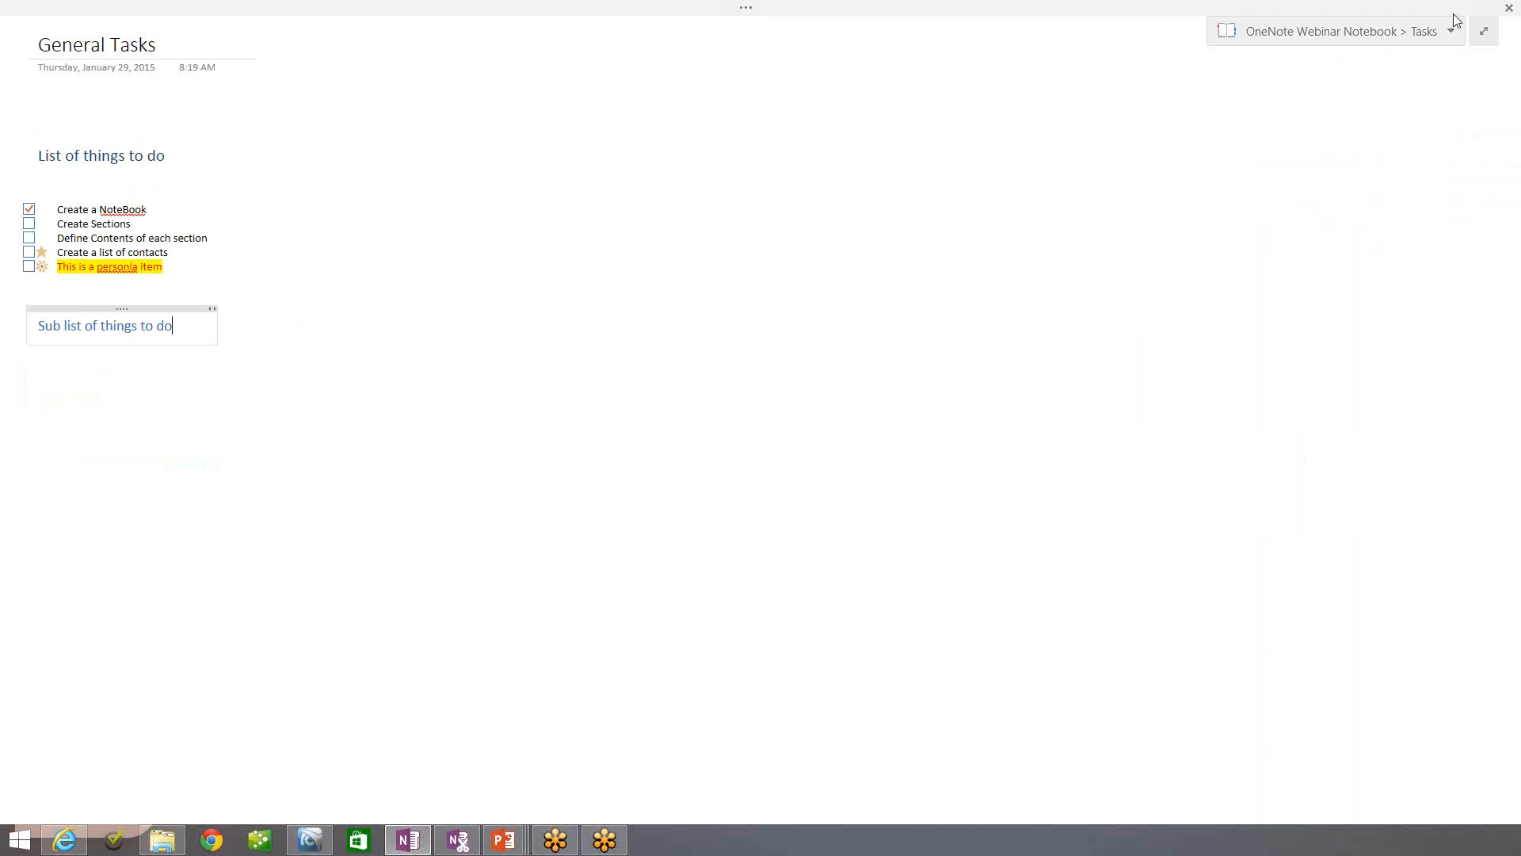
# - In Full Page View, add the filler lines "Kfg; k;gkf ;sk dgf" and ";lkfg ;k;d'flkg" below the "Sub list of things to do" heading
pyautogui.click(1481, 32)
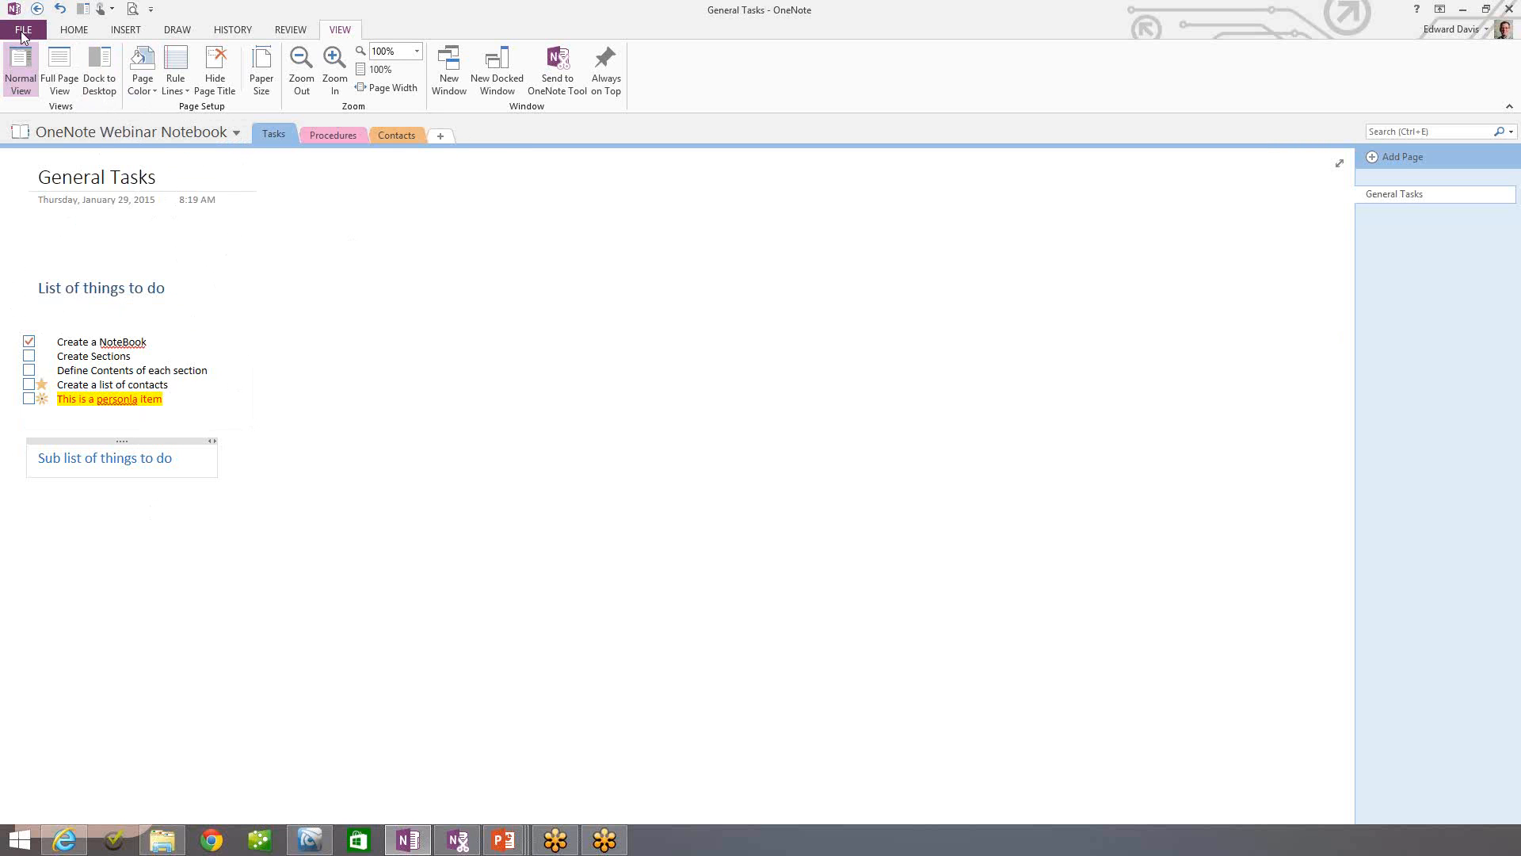
pyautogui.click(65, 74)
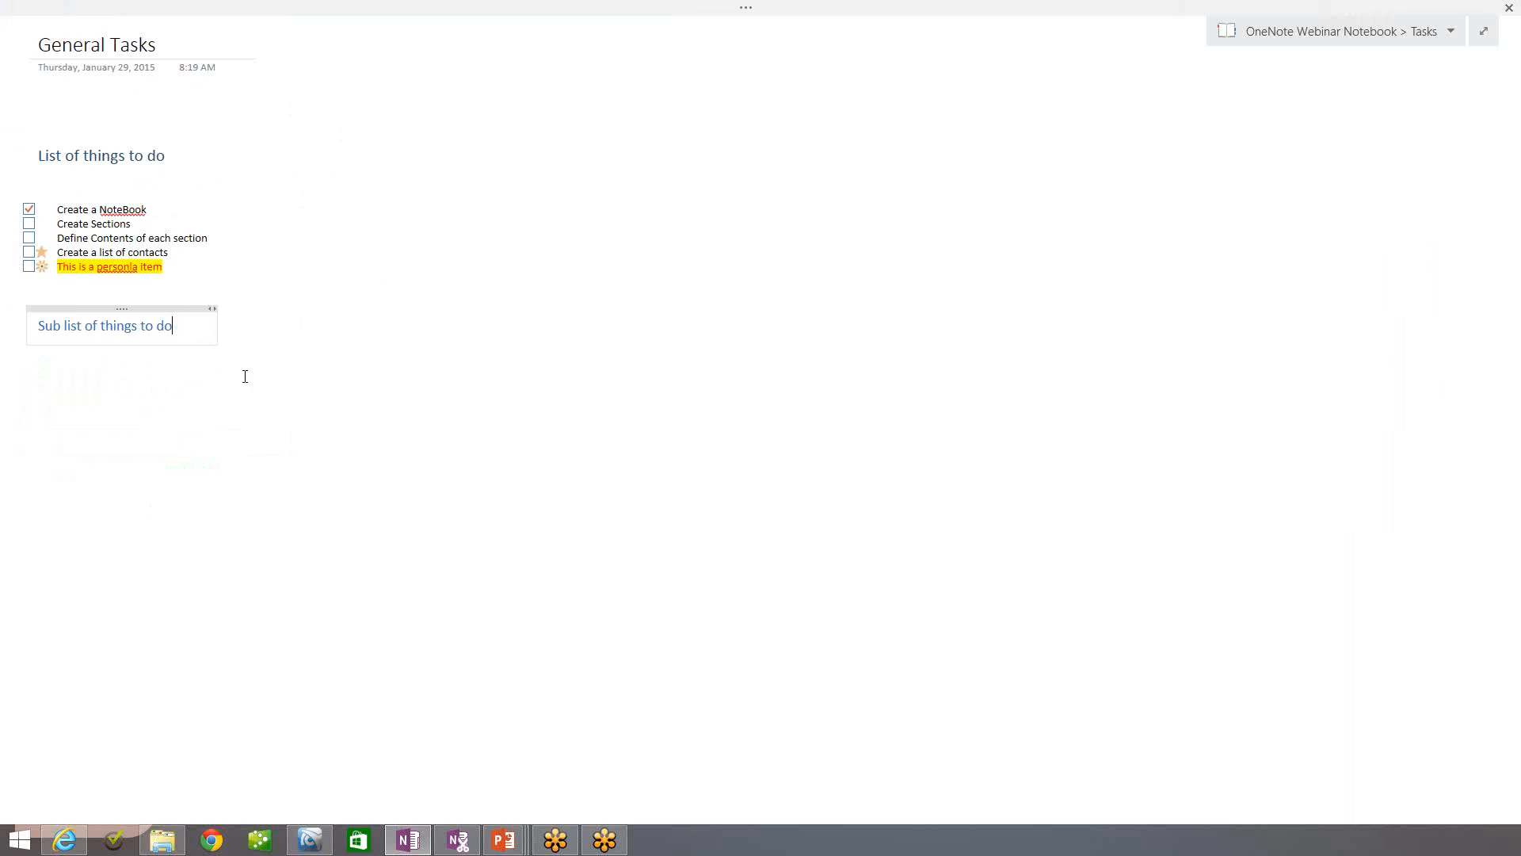
pyautogui.press('Return')
pyautogui.press('Return')
pyautogui.write('Kfg; k;gkf ;sk dgf')
pyautogui.press('Return')
pyautogui.write(";lkfg ;k;d'flkg")
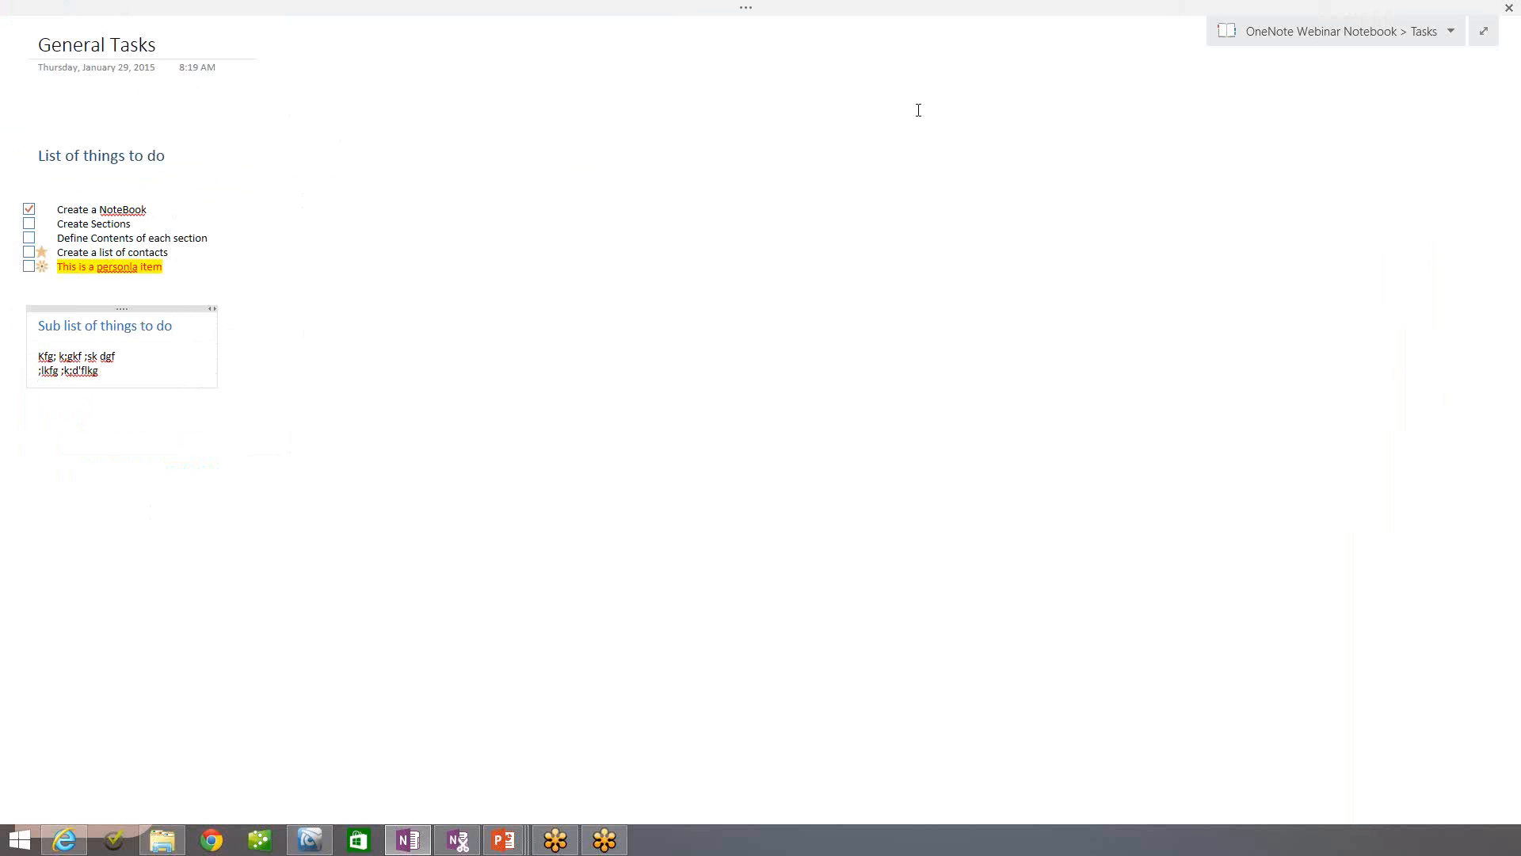
# - Return to Normal View and move the "List of things to do" note up to just below the page date
pyautogui.click(1487, 36)
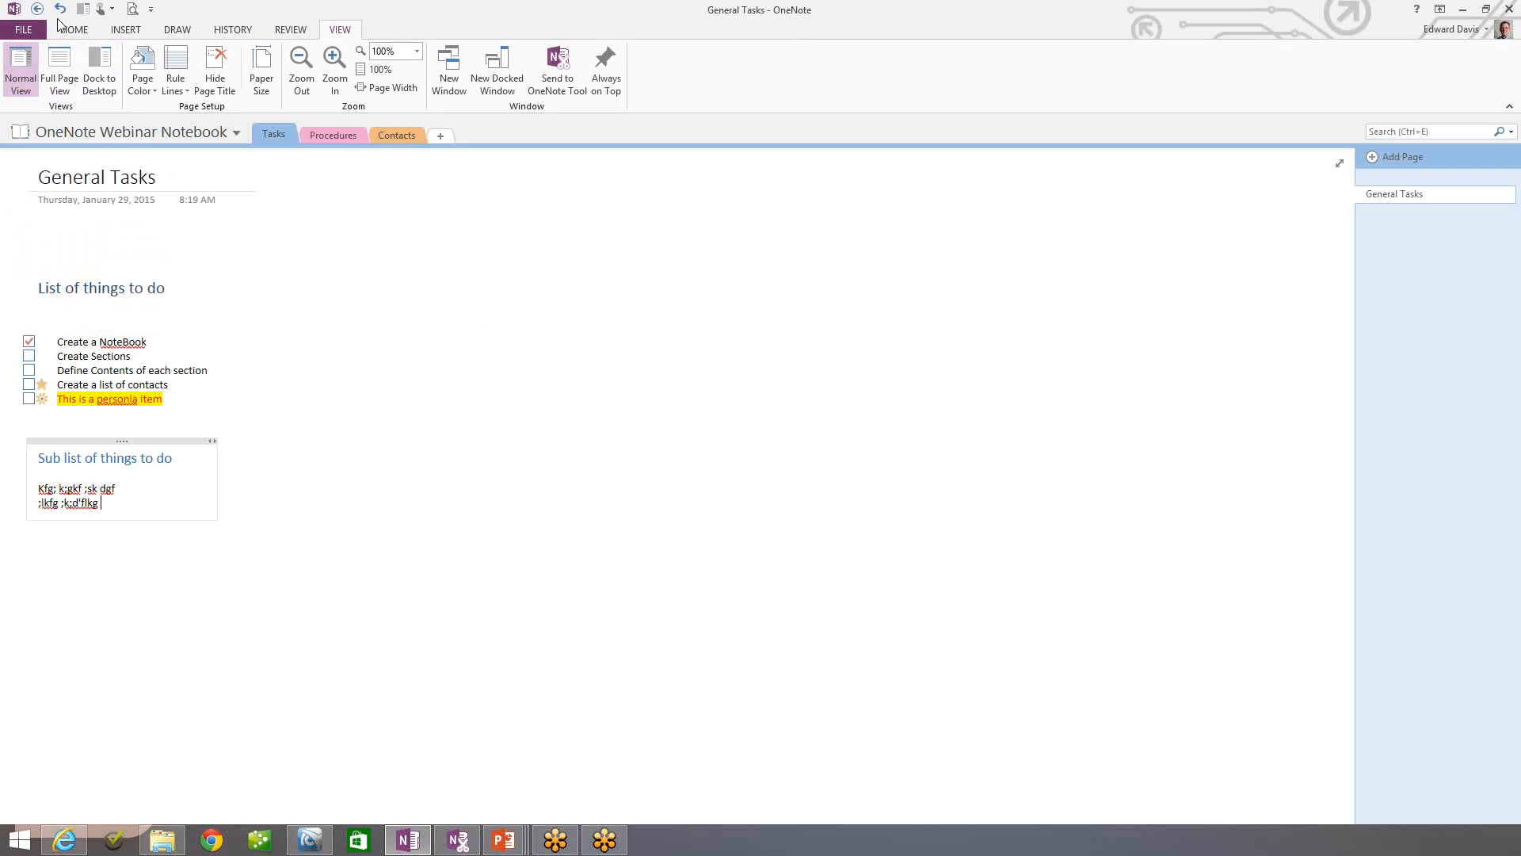
pyautogui.click(81, 30)
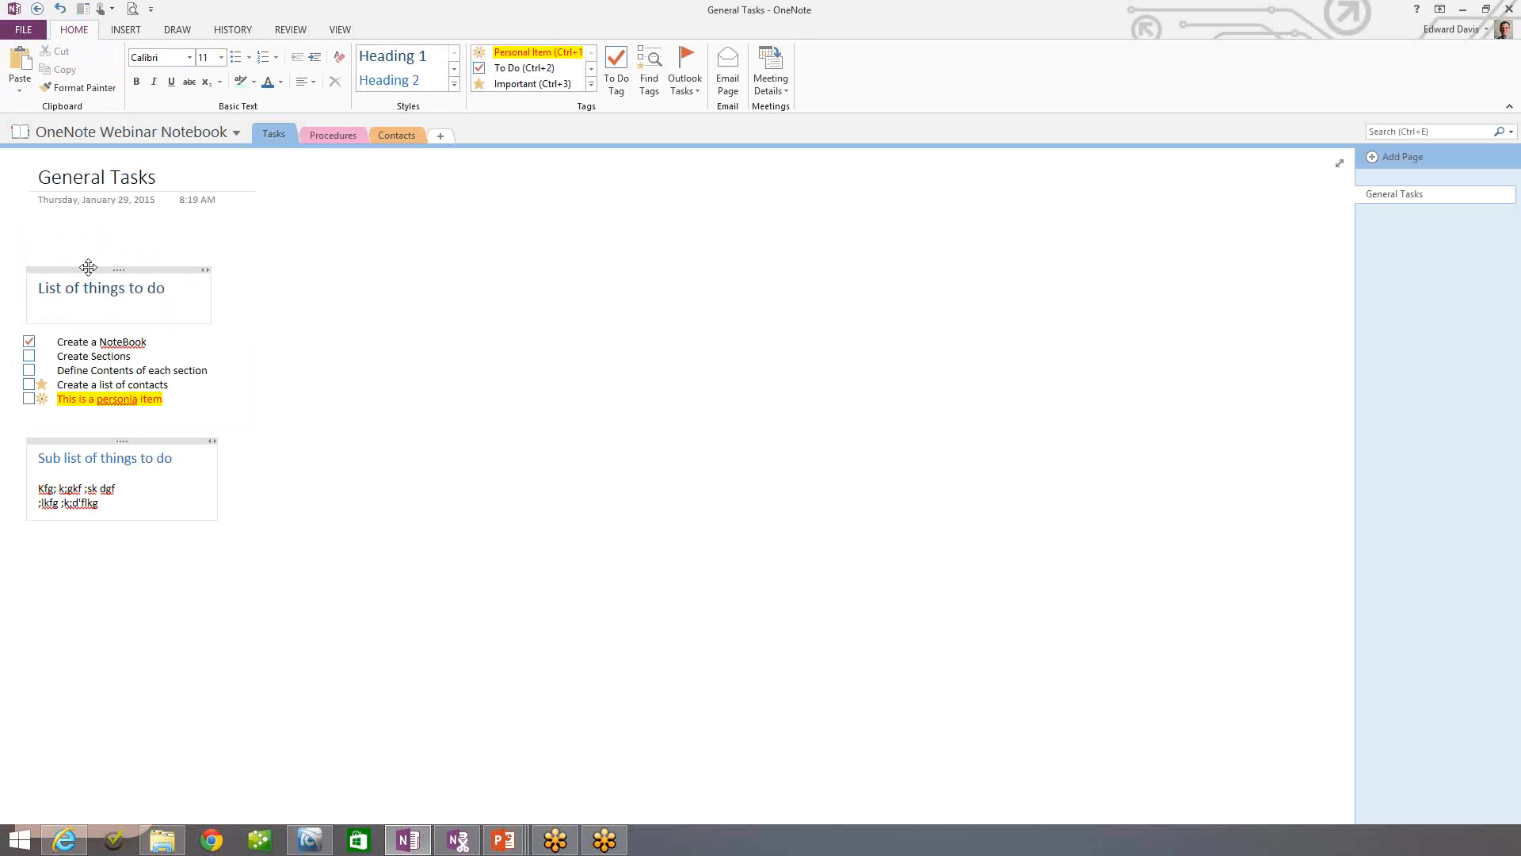
pyautogui.moveTo(112, 270); pyautogui.dragTo(130, 231)
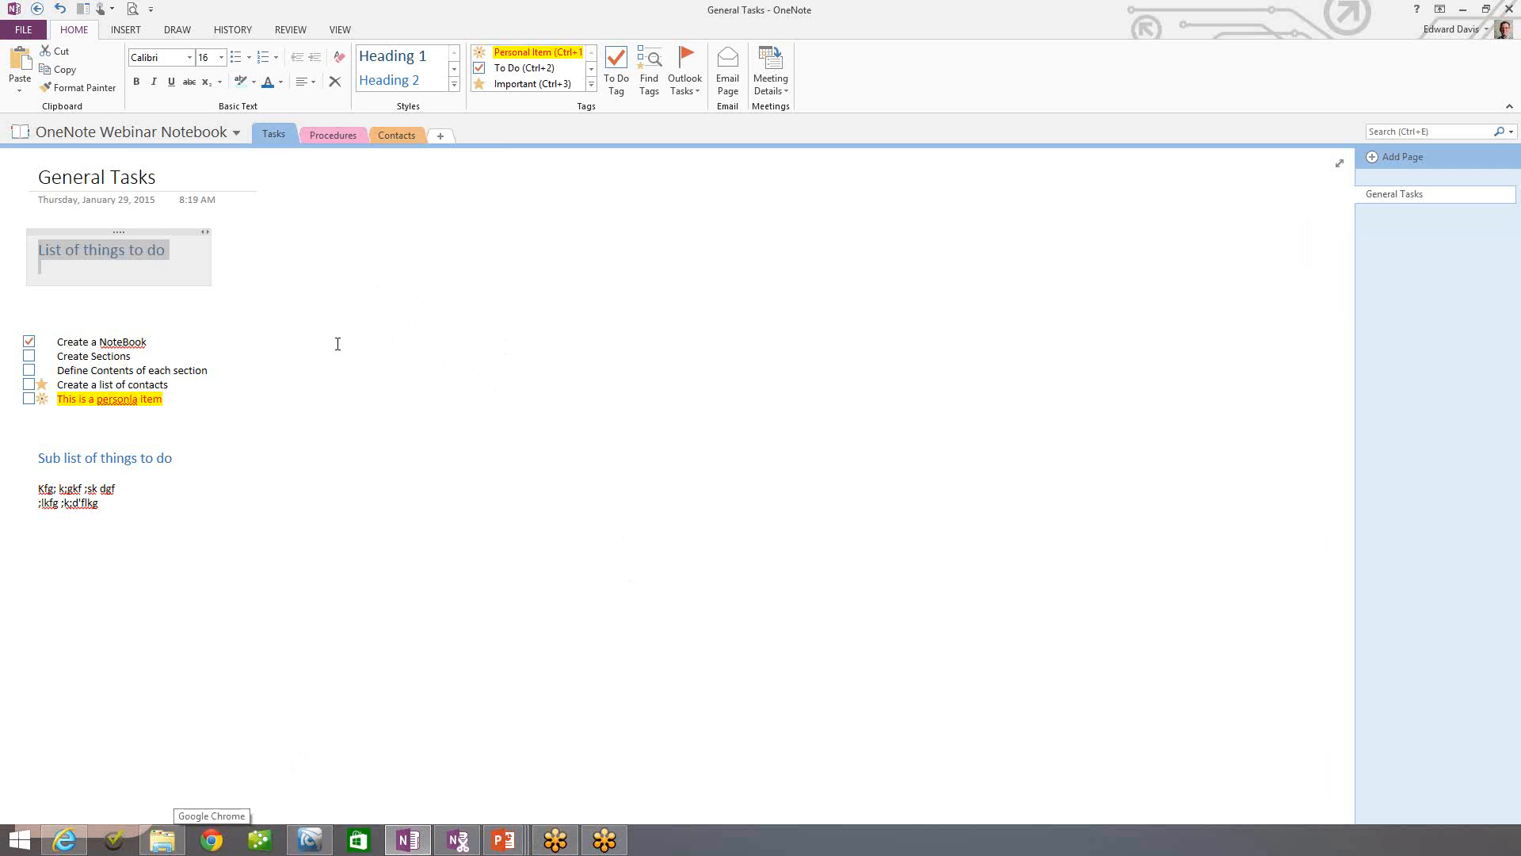
# - Create a new section in the notebook, keeping its default name, and title its first page "Research"
pyautogui.click(442, 136)
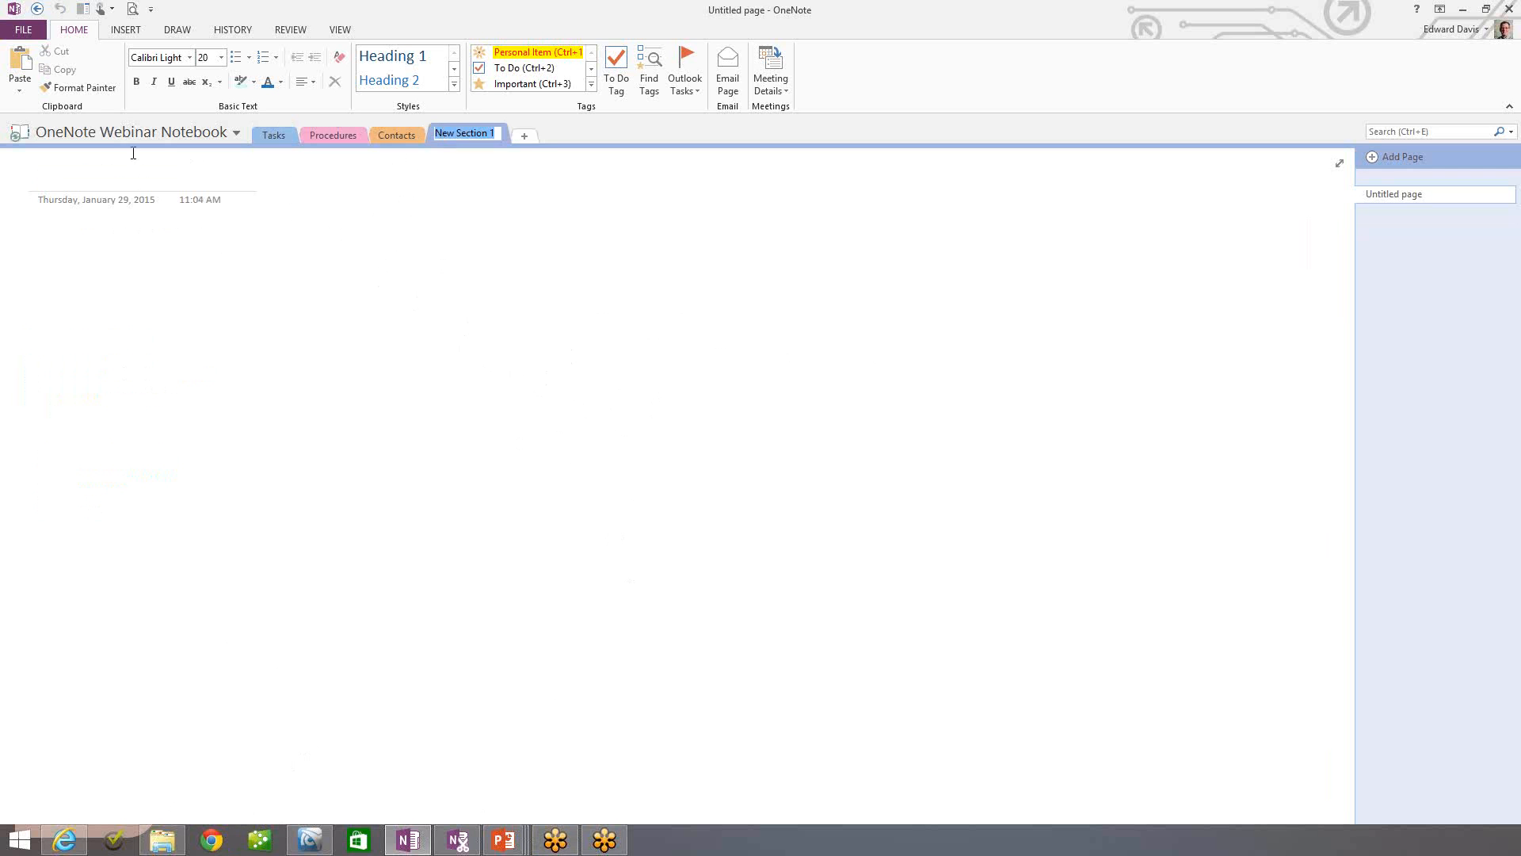
pyautogui.click(102, 169)
pyautogui.write('R')
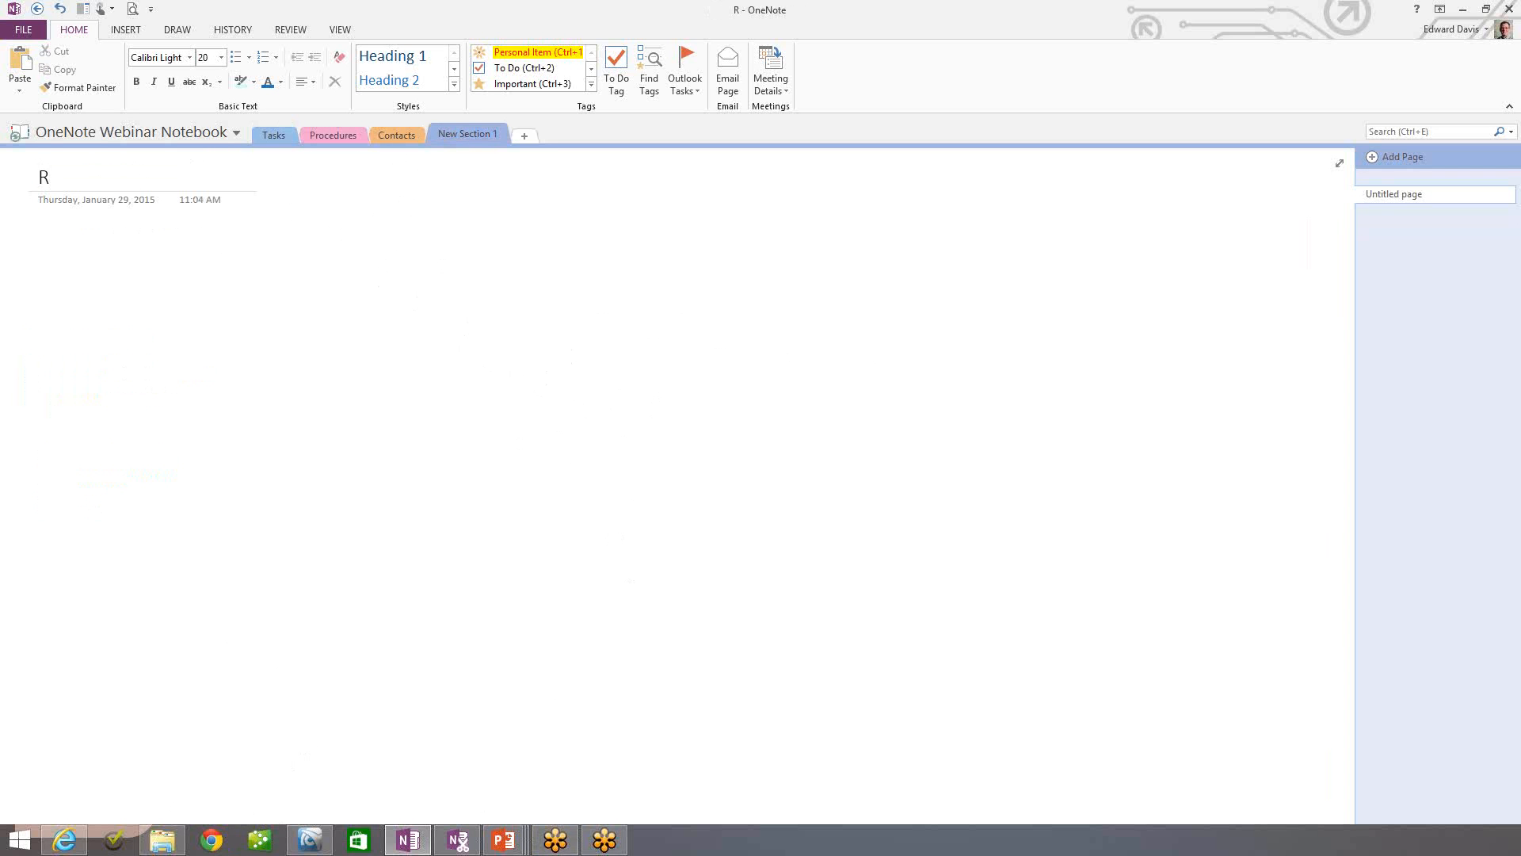
pyautogui.write('esearch')
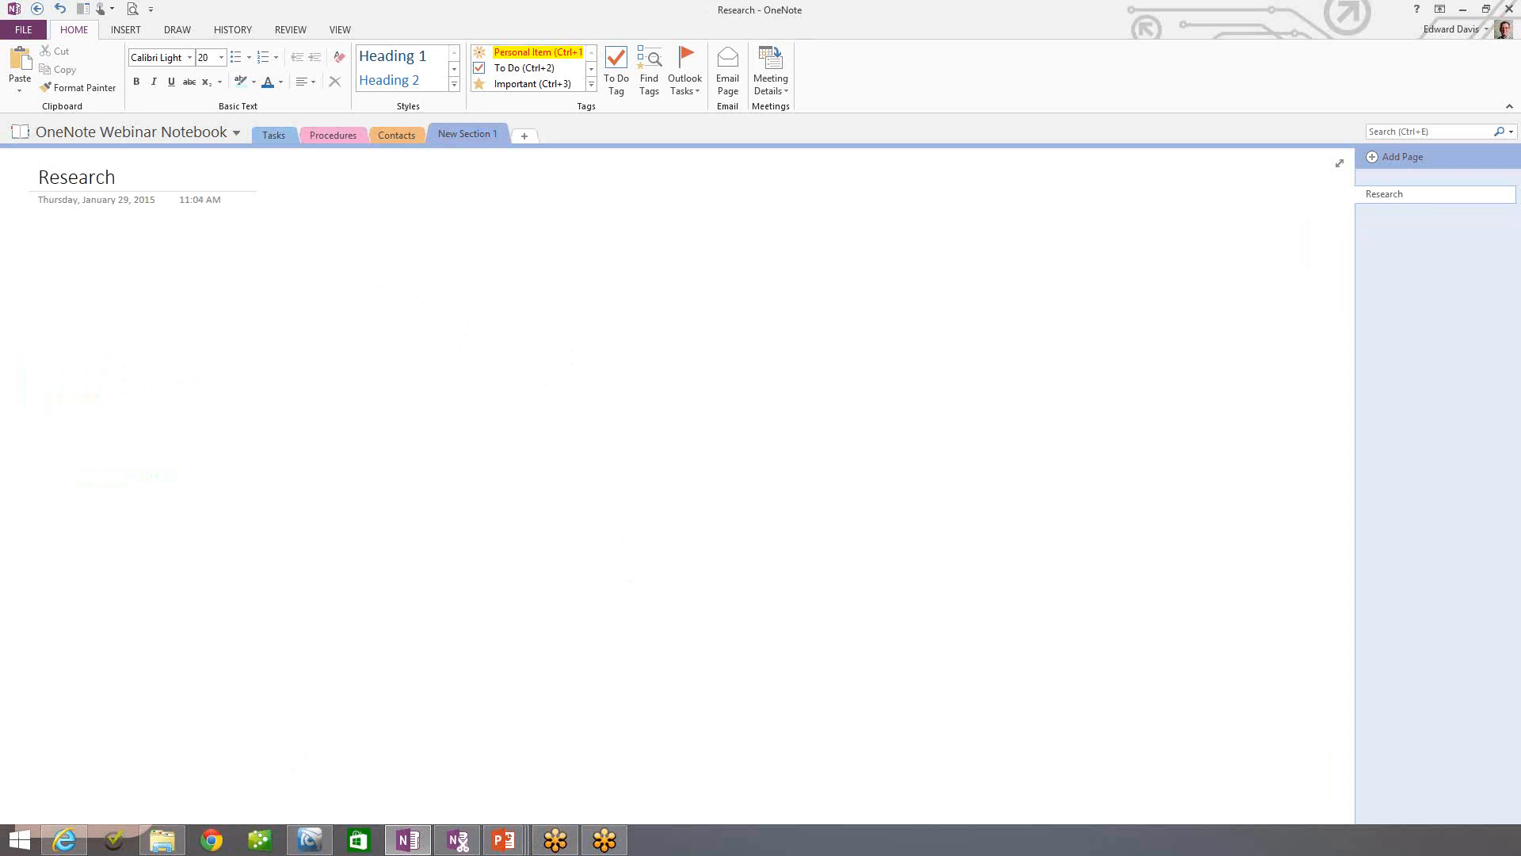
pyautogui.click(44, 268)
# - Switch to Chrome, search the web for "Disaster Plans" and open the American Red Cross disaster preparedness result
pyautogui.click(219, 845)
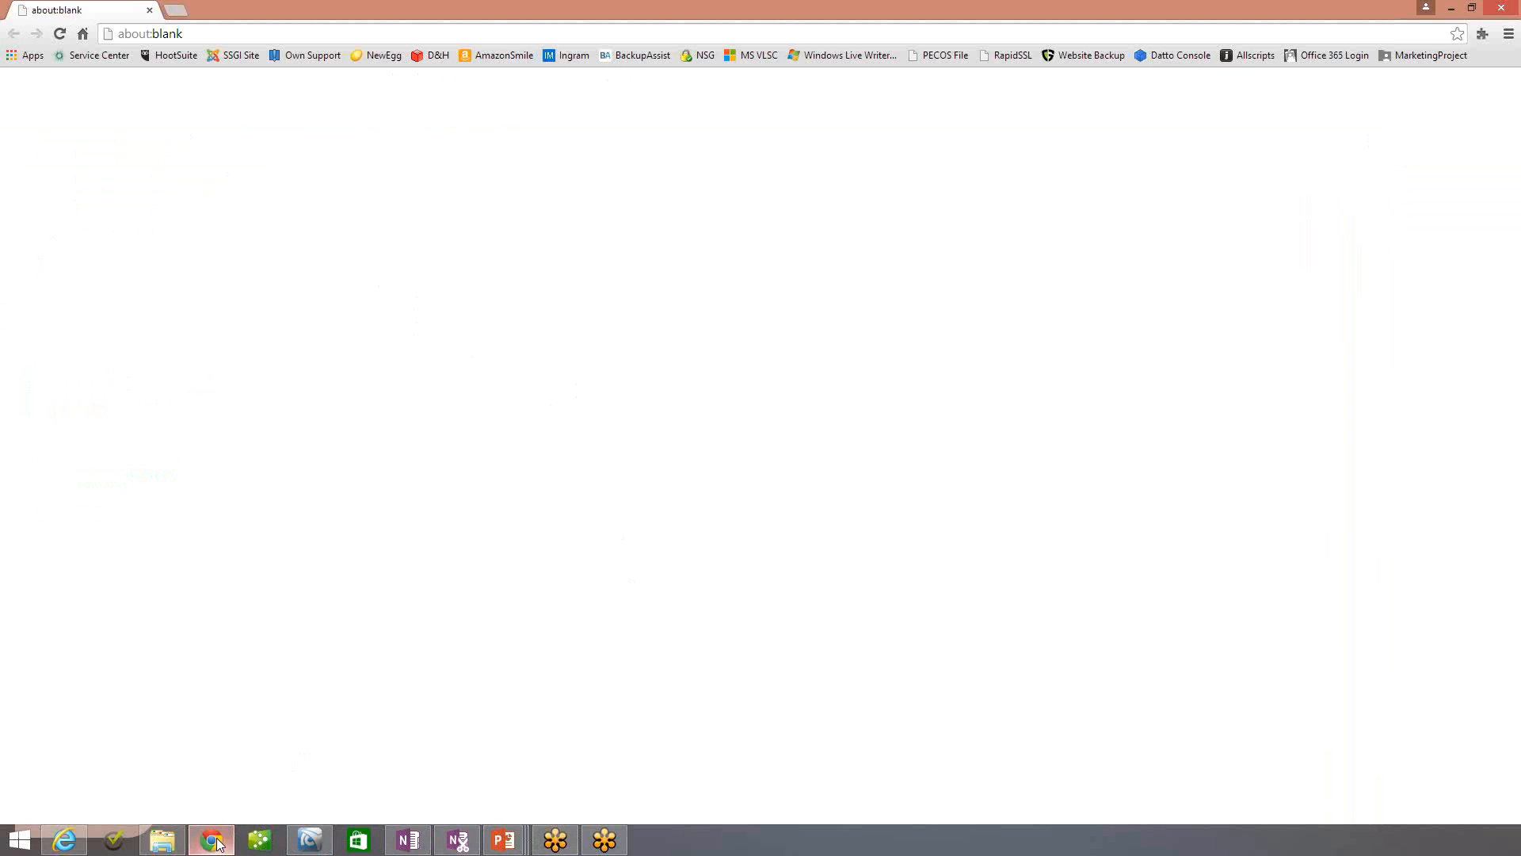
pyautogui.click(184, 32)
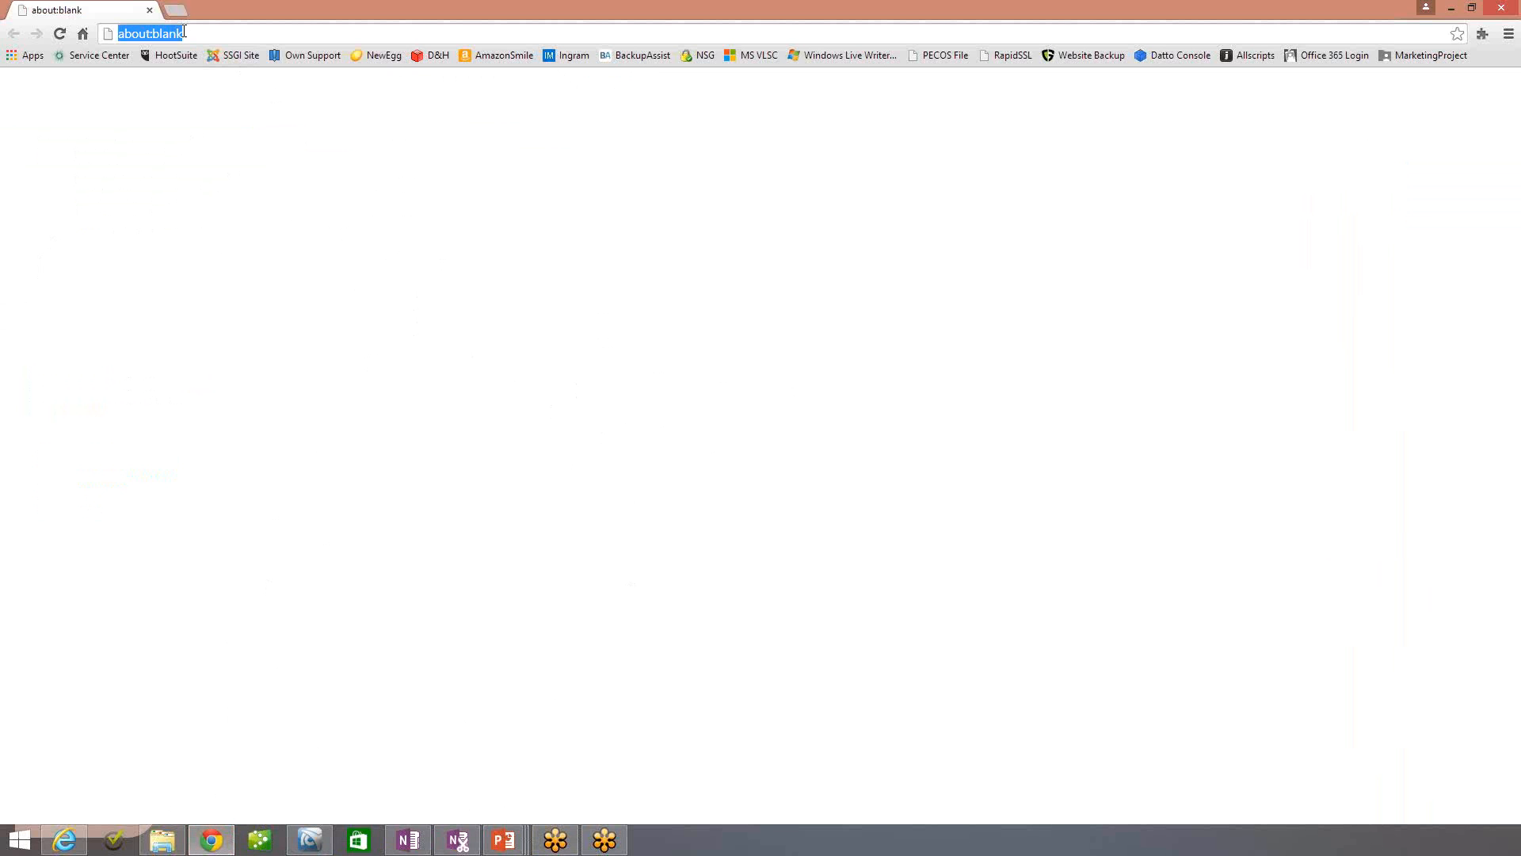
pyautogui.write('Disaster ')
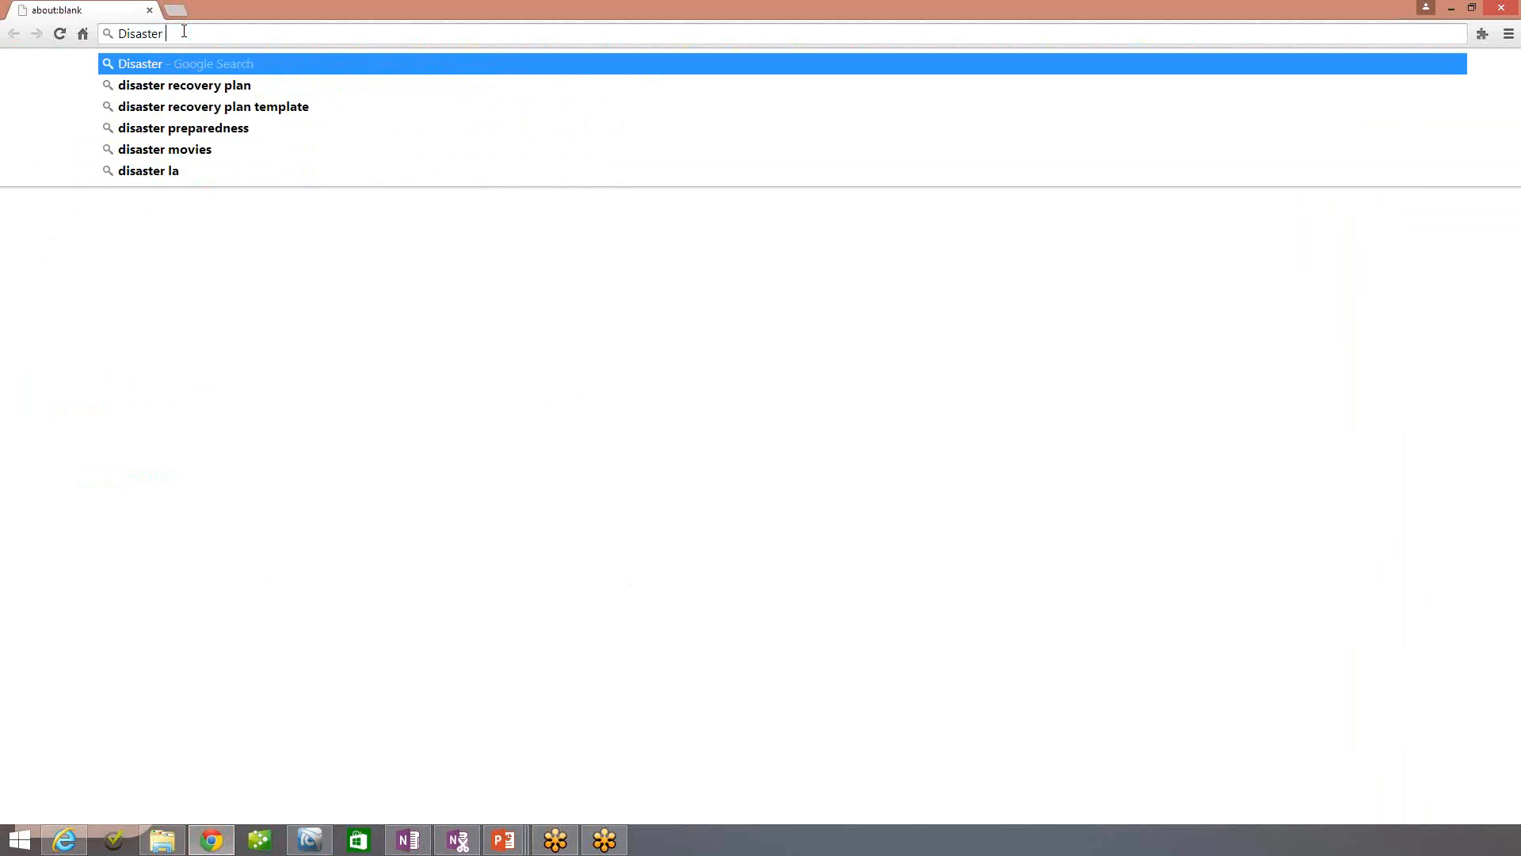
pyautogui.write('Plans')
pyautogui.press('Return')
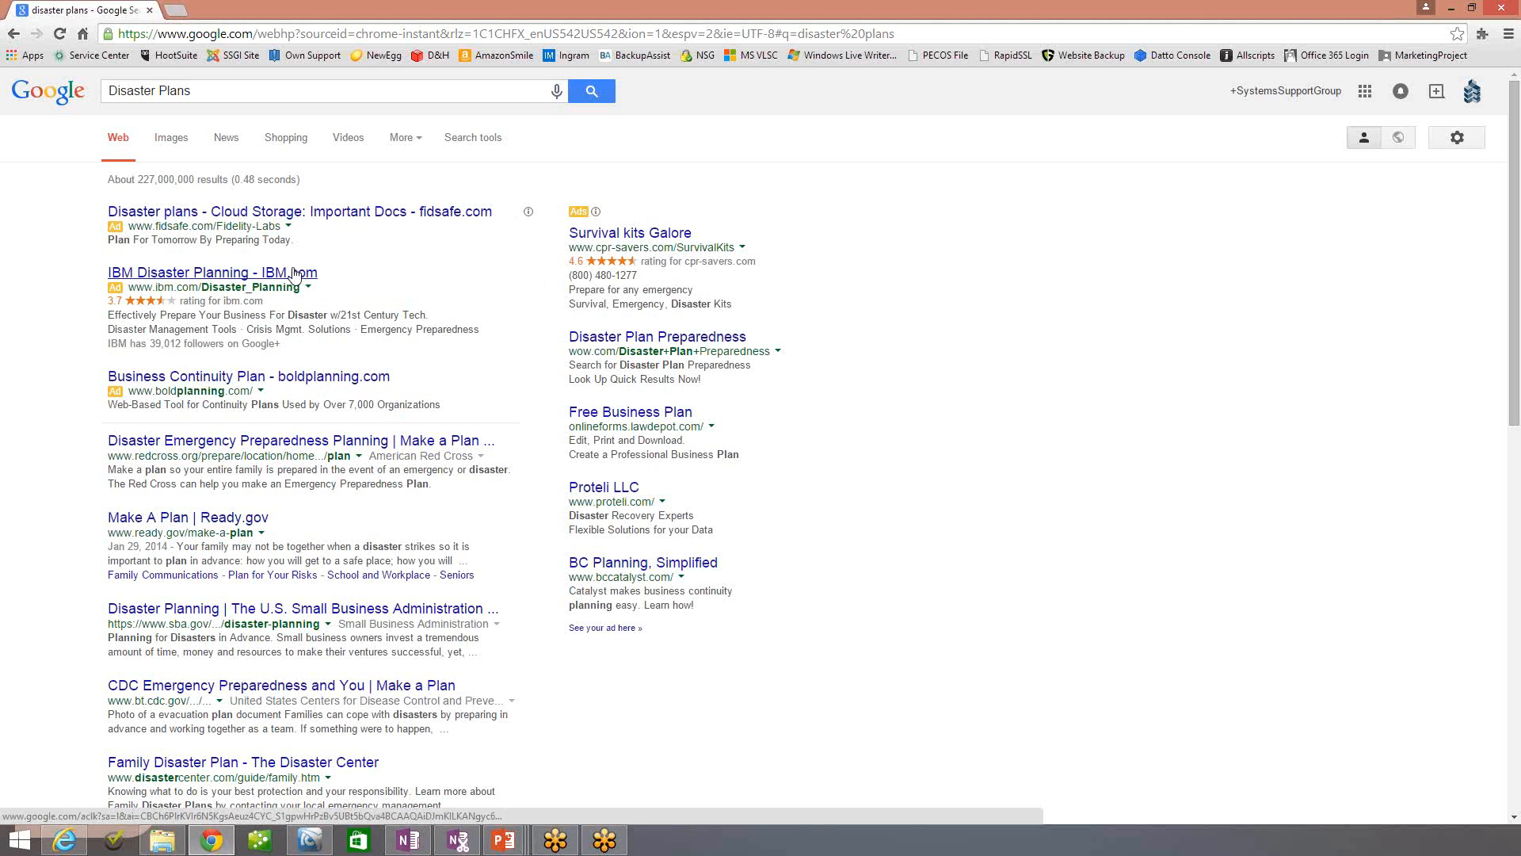
pyautogui.click(298, 441)
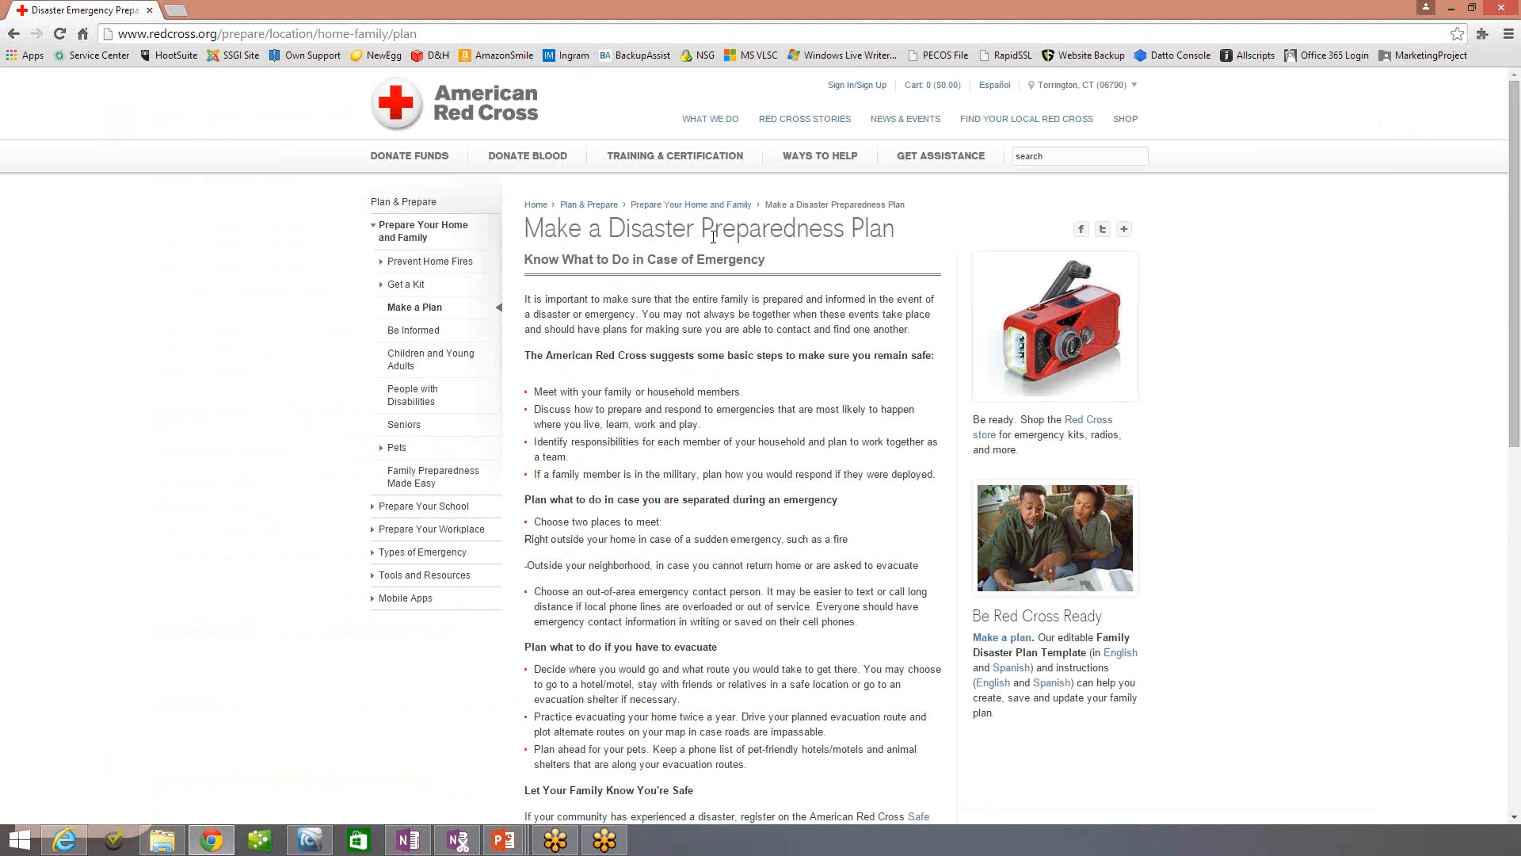
# - Copy the Red Cross page's web address and paste it as a link onto the Research page in OneNote
pyautogui.click(273, 33)
pyautogui.rightClick(272, 34)
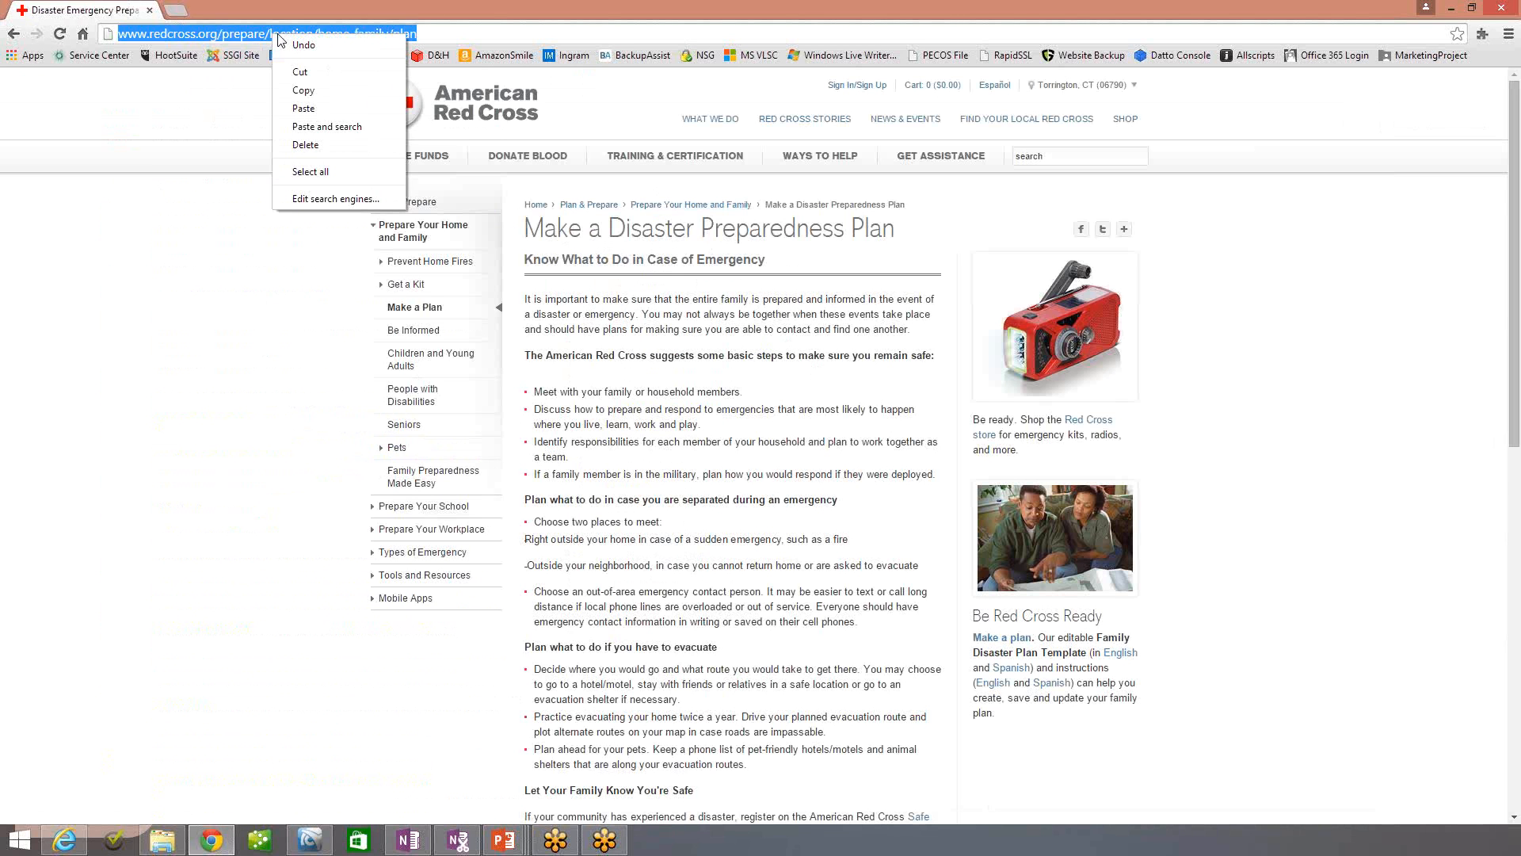
pyautogui.click(304, 90)
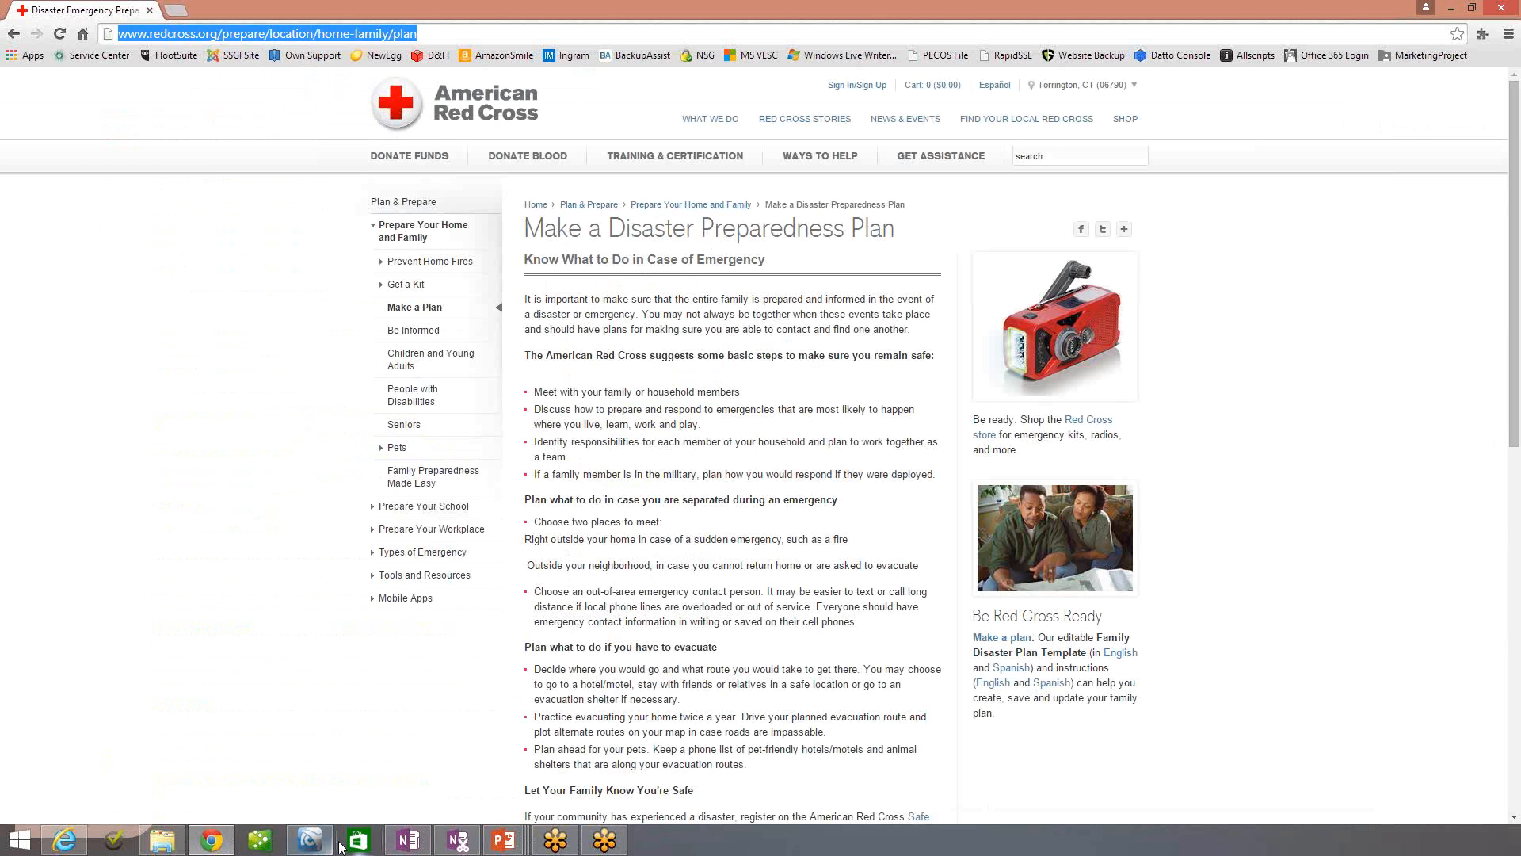
pyautogui.click(408, 840)
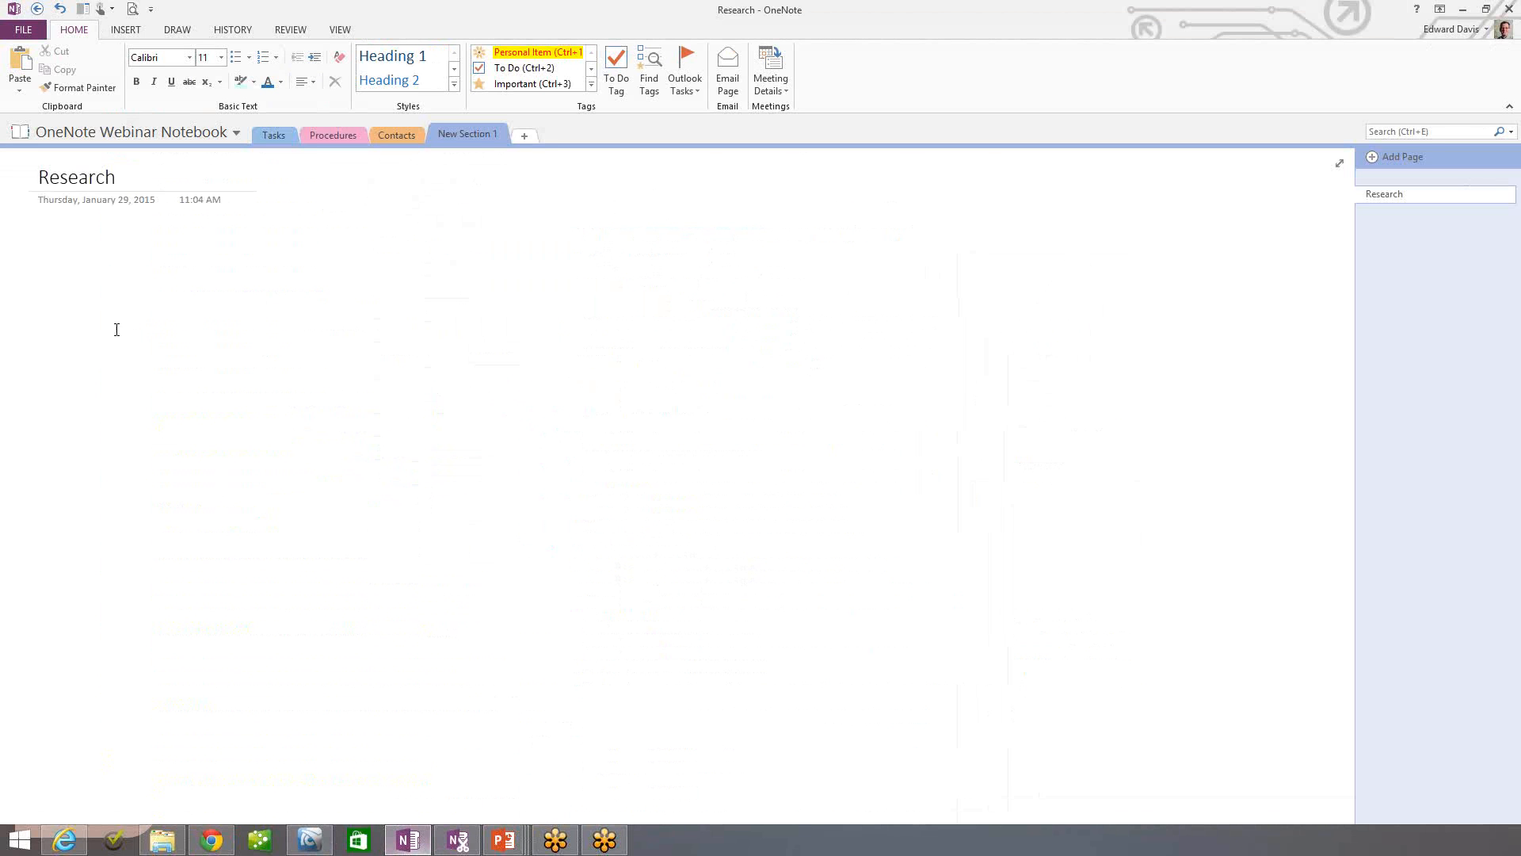
pyautogui.rightClick(57, 260)
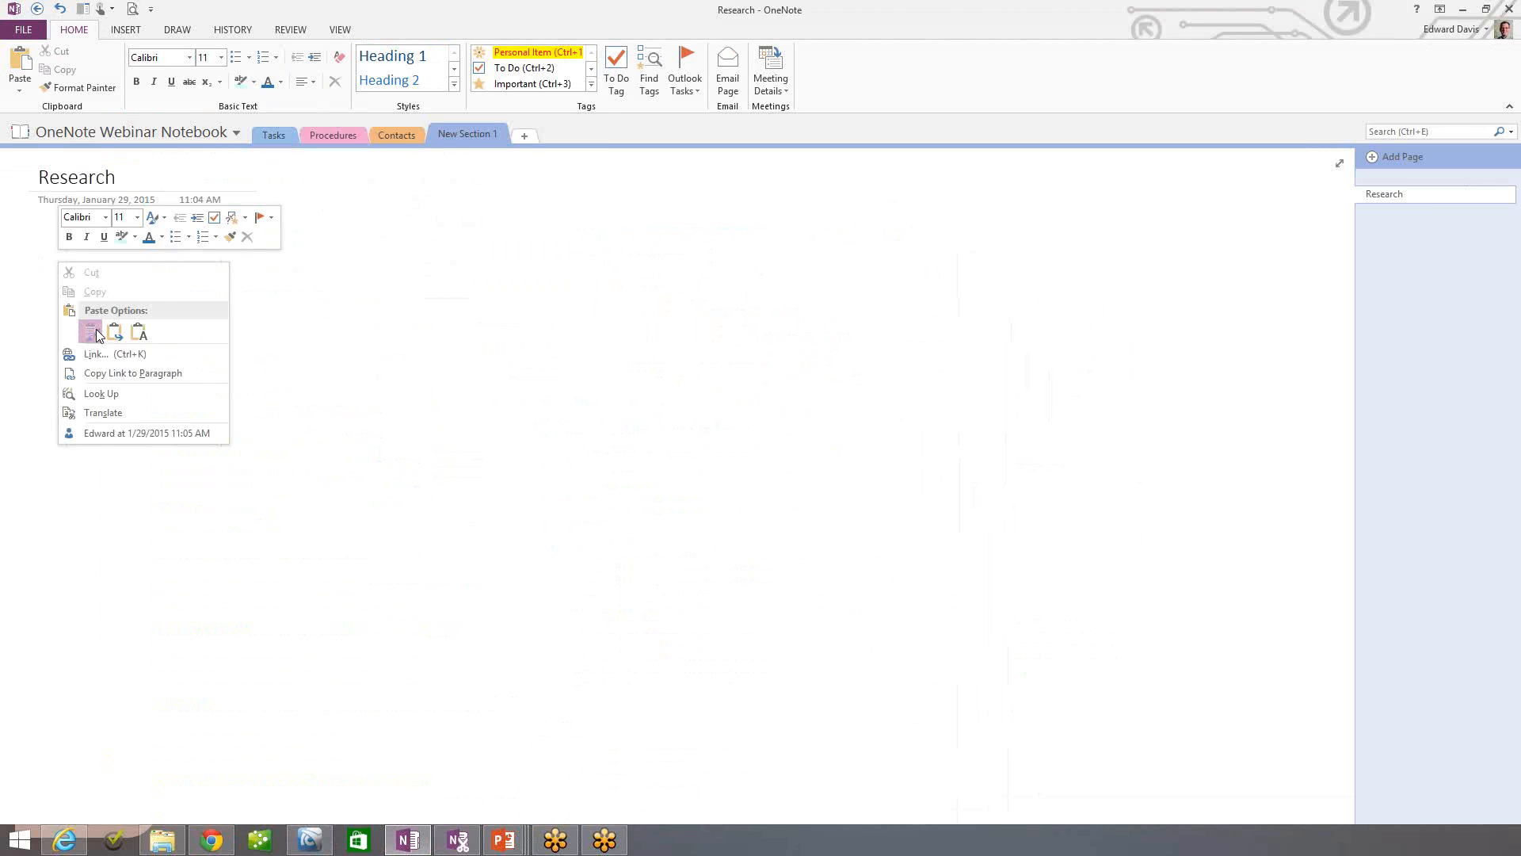
pyautogui.click(90, 332)
pyautogui.press('Return')
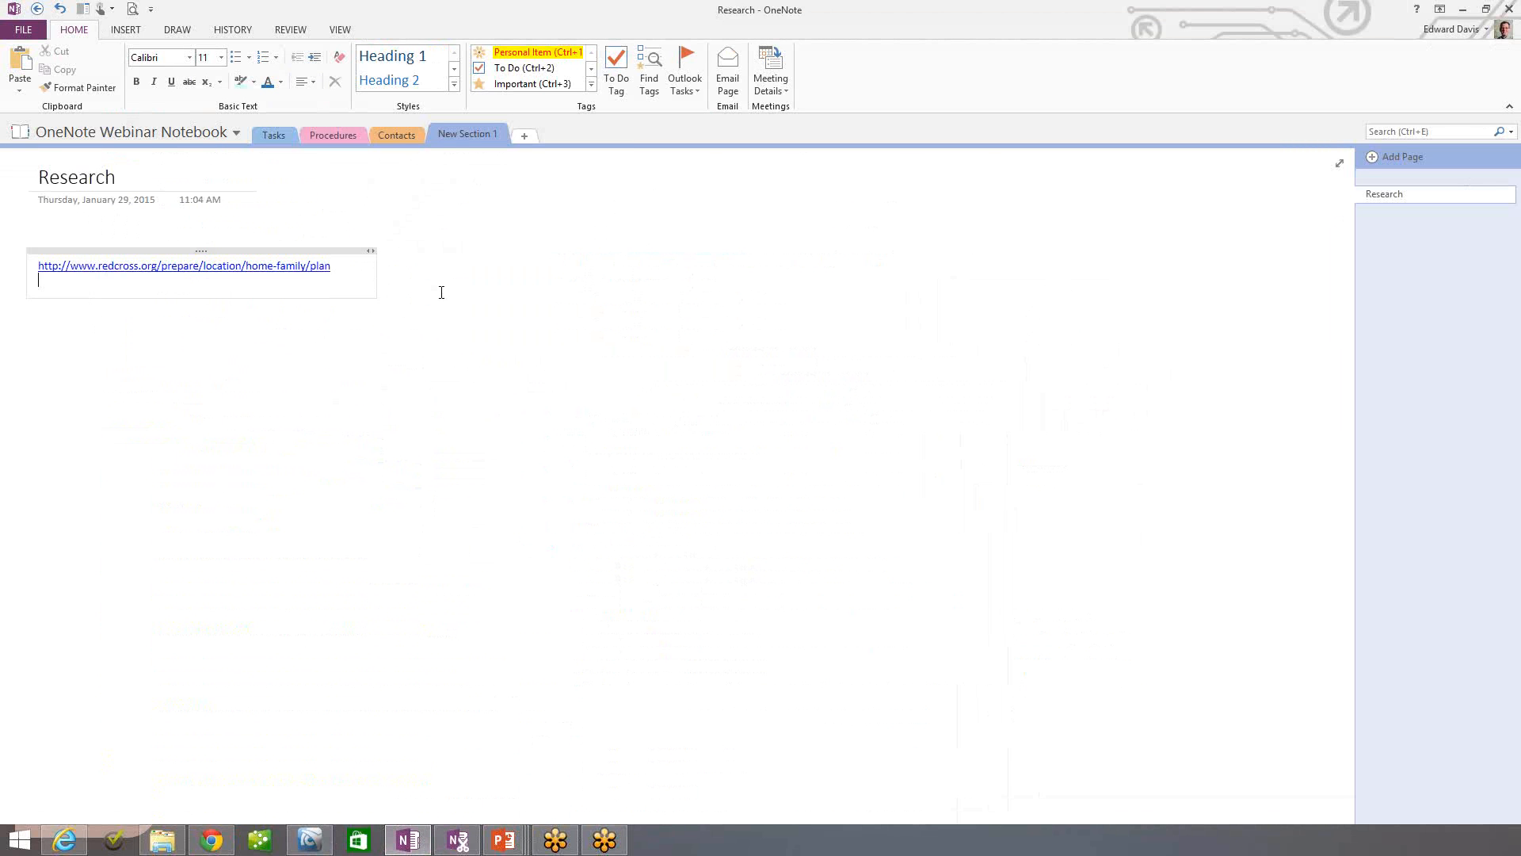
# - Add the note "Sites to review" above the Red Cross link and place the cursor below the link
pyautogui.click(55, 233)
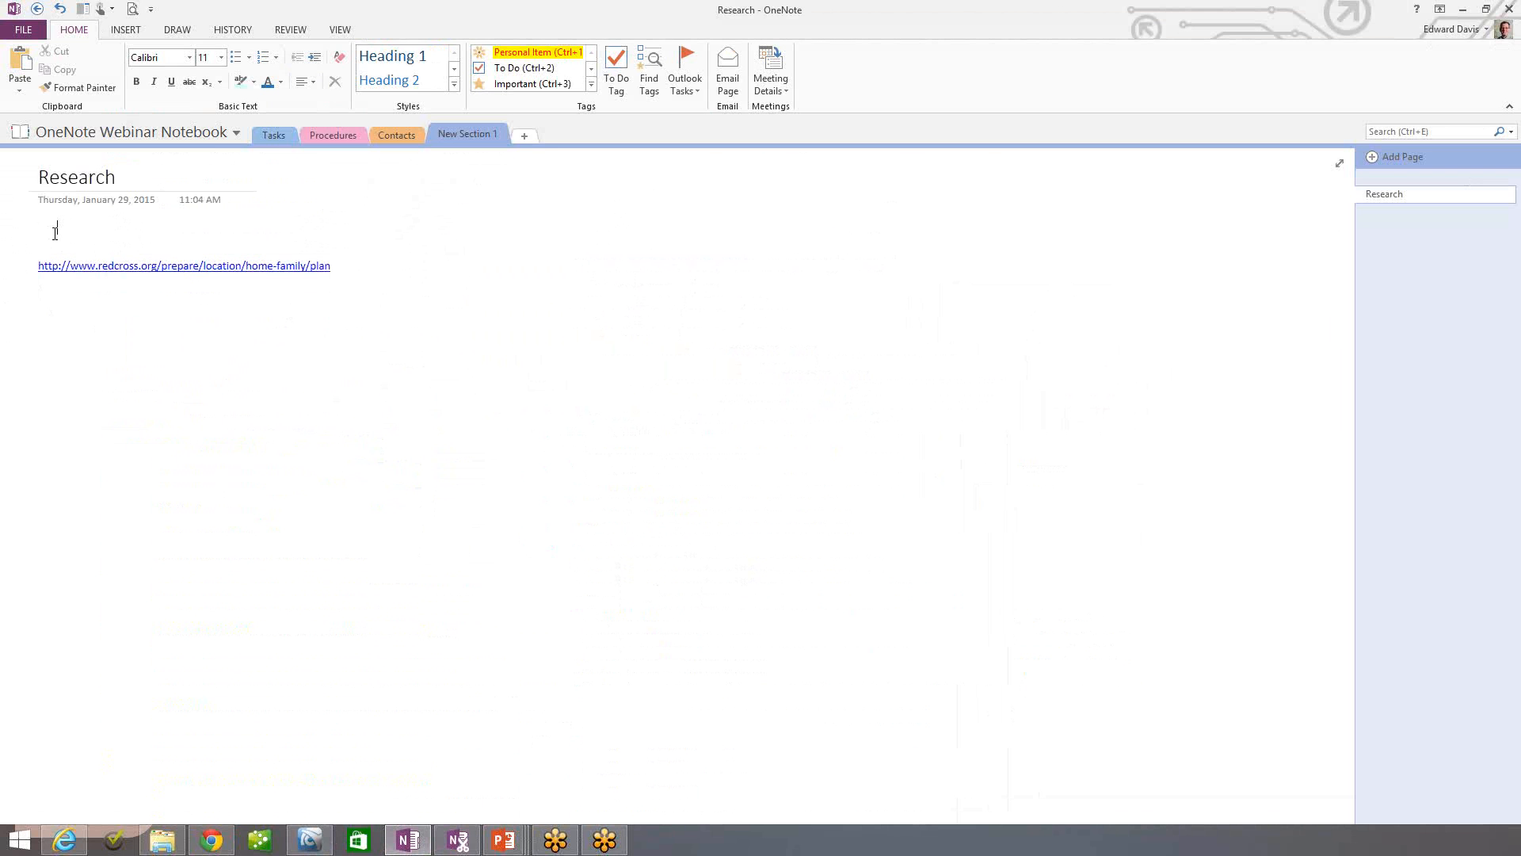
pyautogui.write('Sites to review')
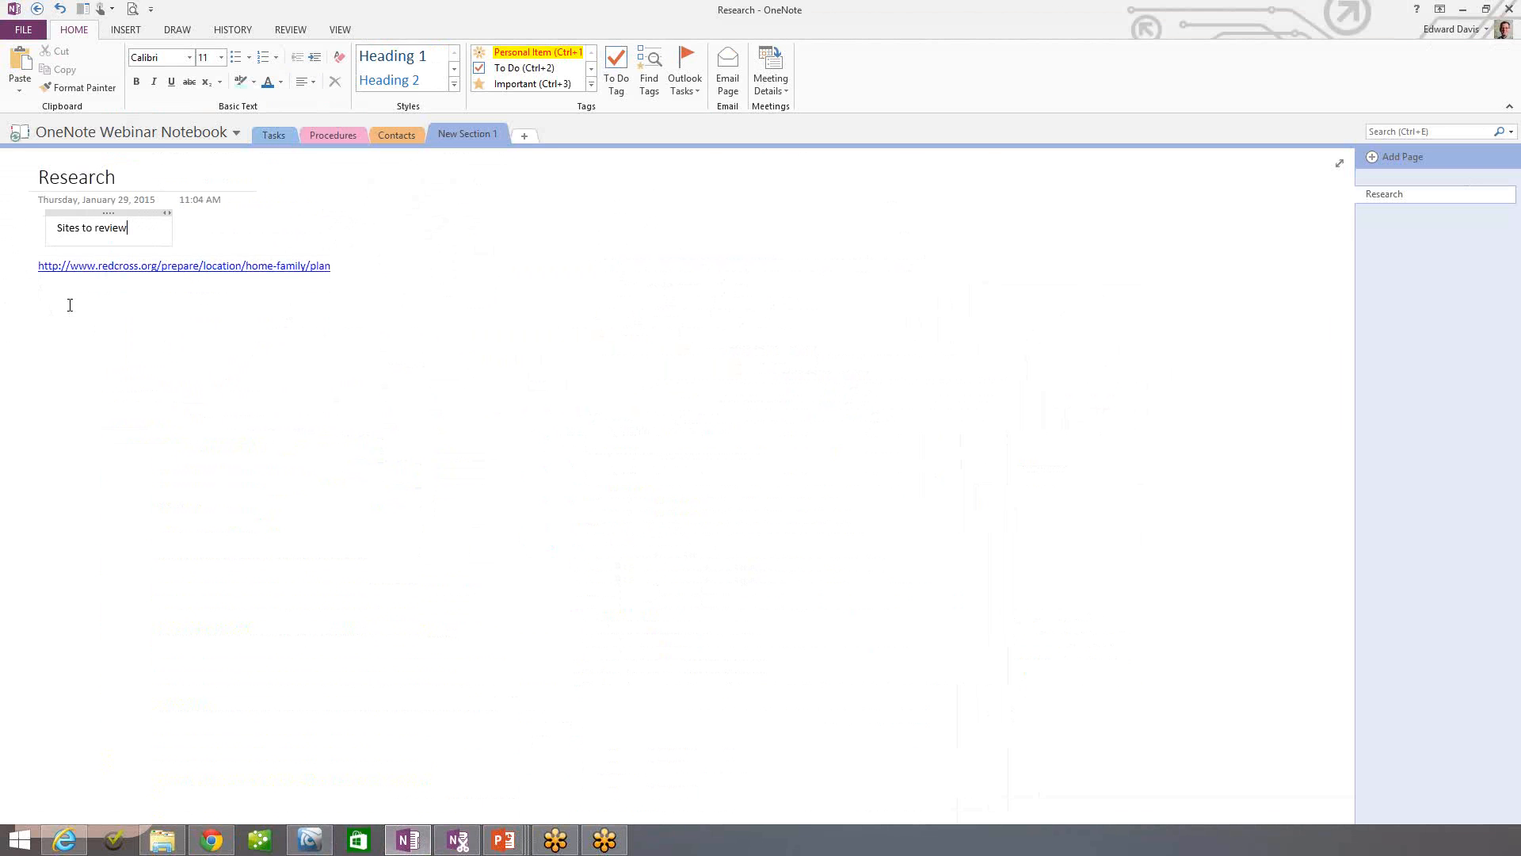
pyautogui.click(35, 298)
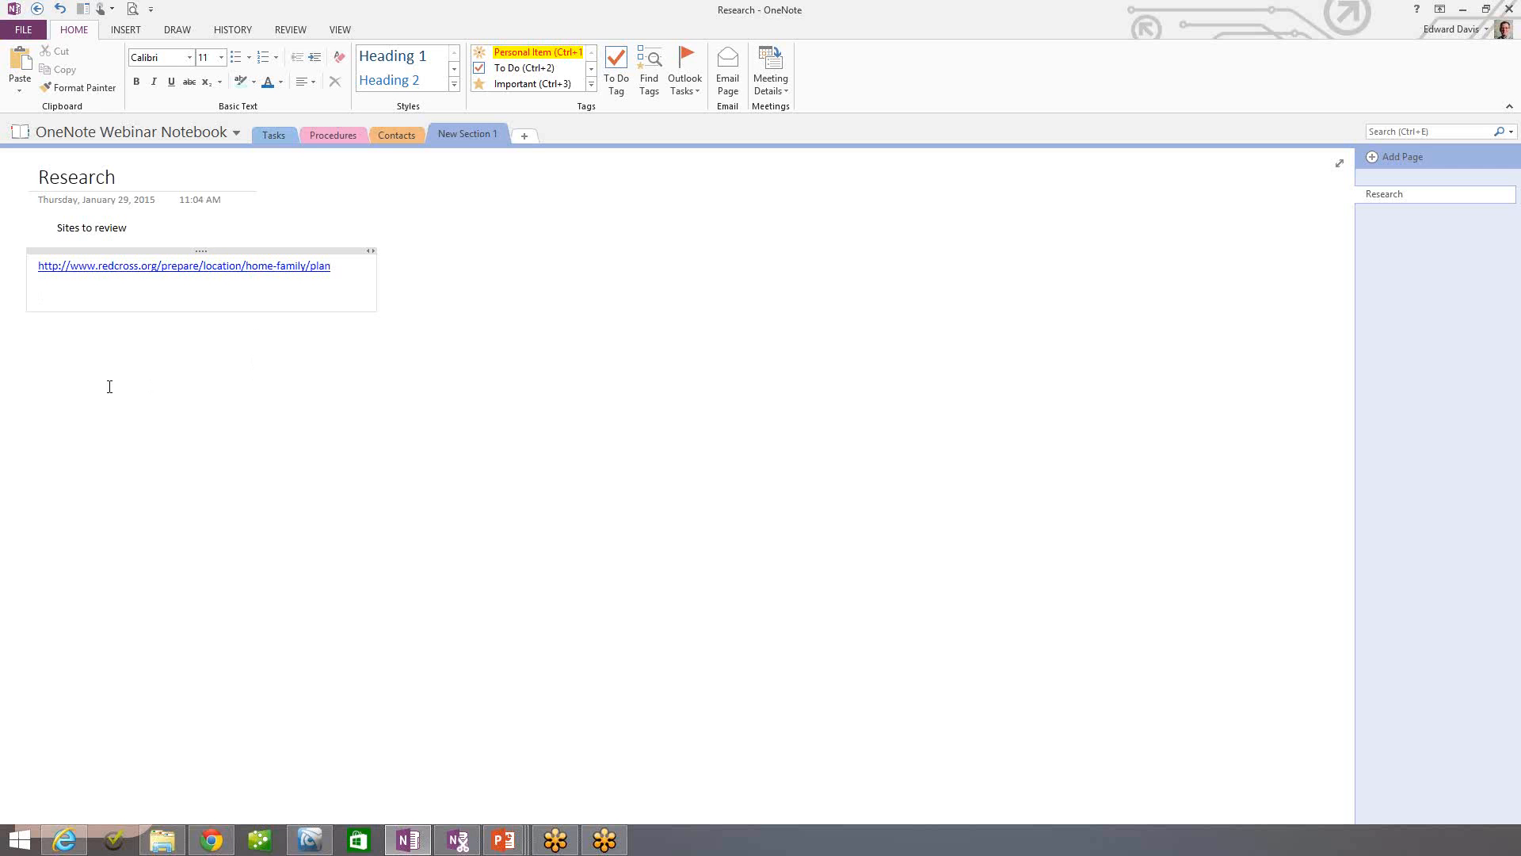
# - Copy the Red Cross text from "Make a Disaster Preparedness Plan" through "Plan what to do if you have to evacuate" and paste it below the OneNote link
pyautogui.click(222, 846)
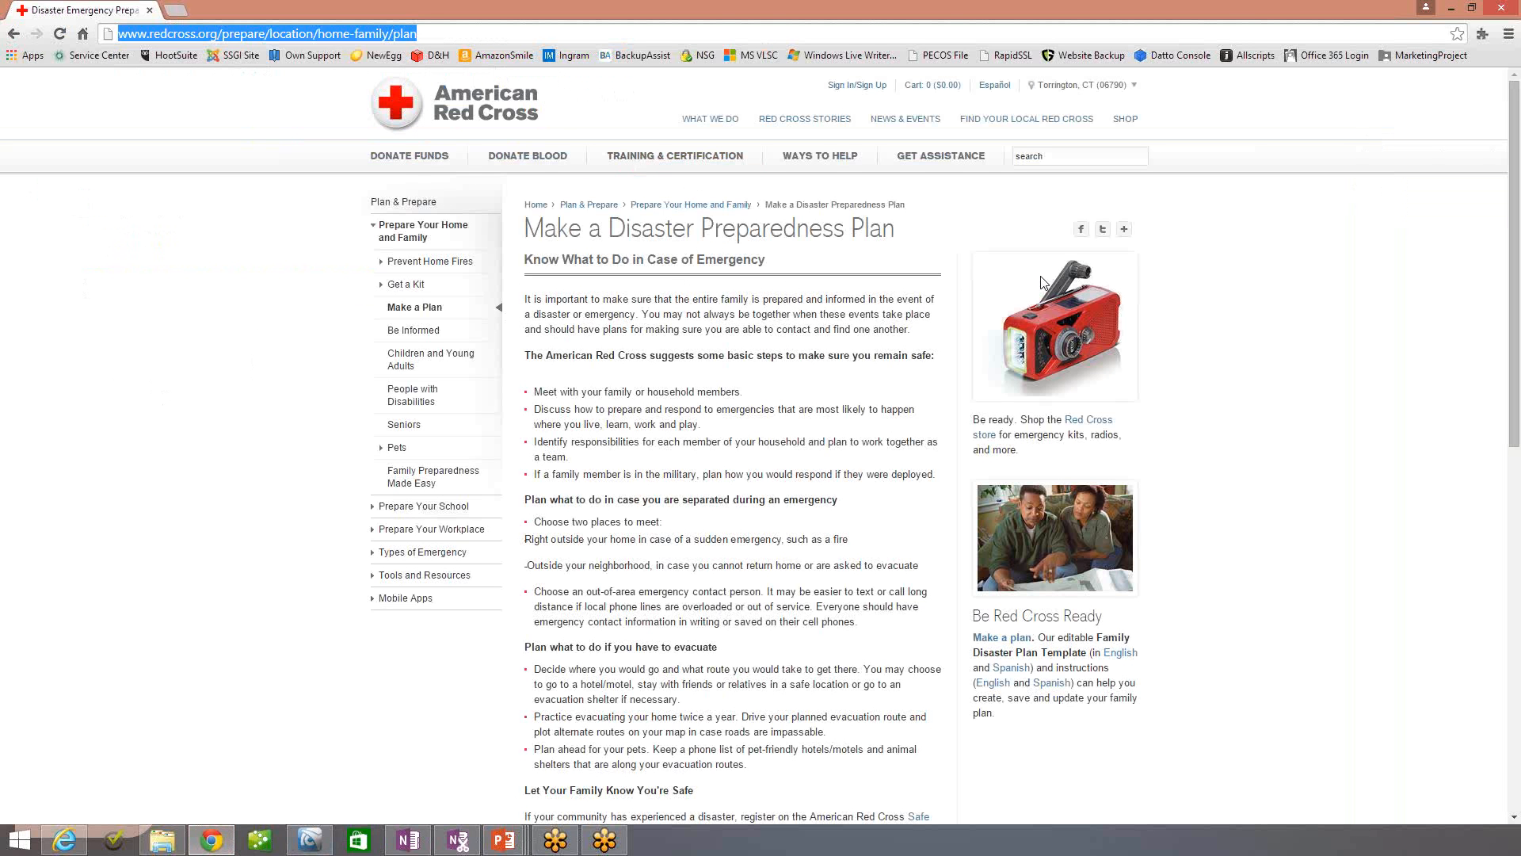
pyautogui.moveTo(522, 226); pyautogui.dragTo(834, 649)
pyautogui.rightClick(703, 306)
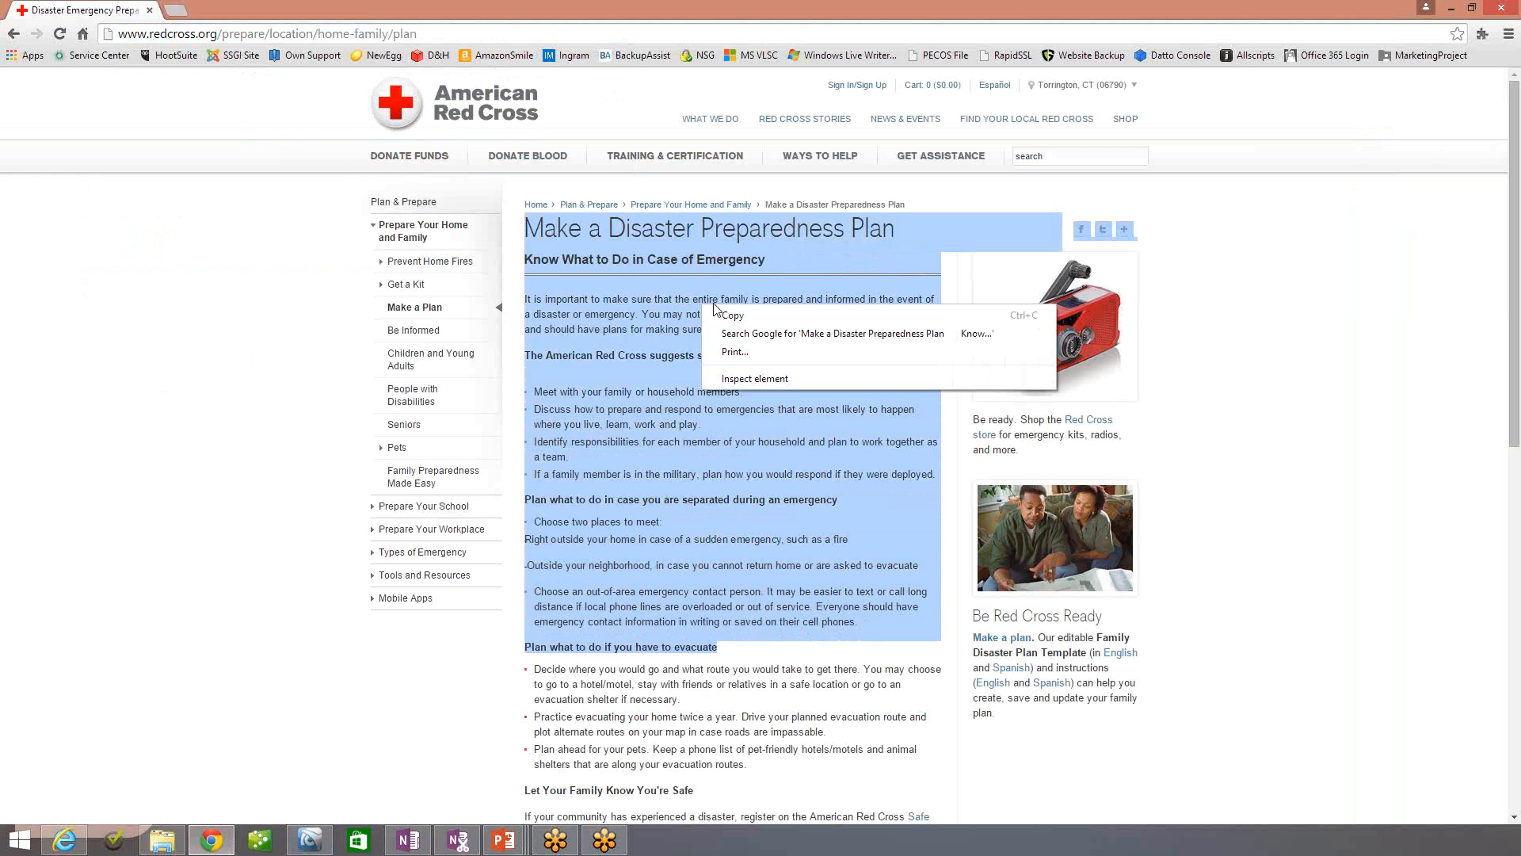
pyautogui.click(753, 321)
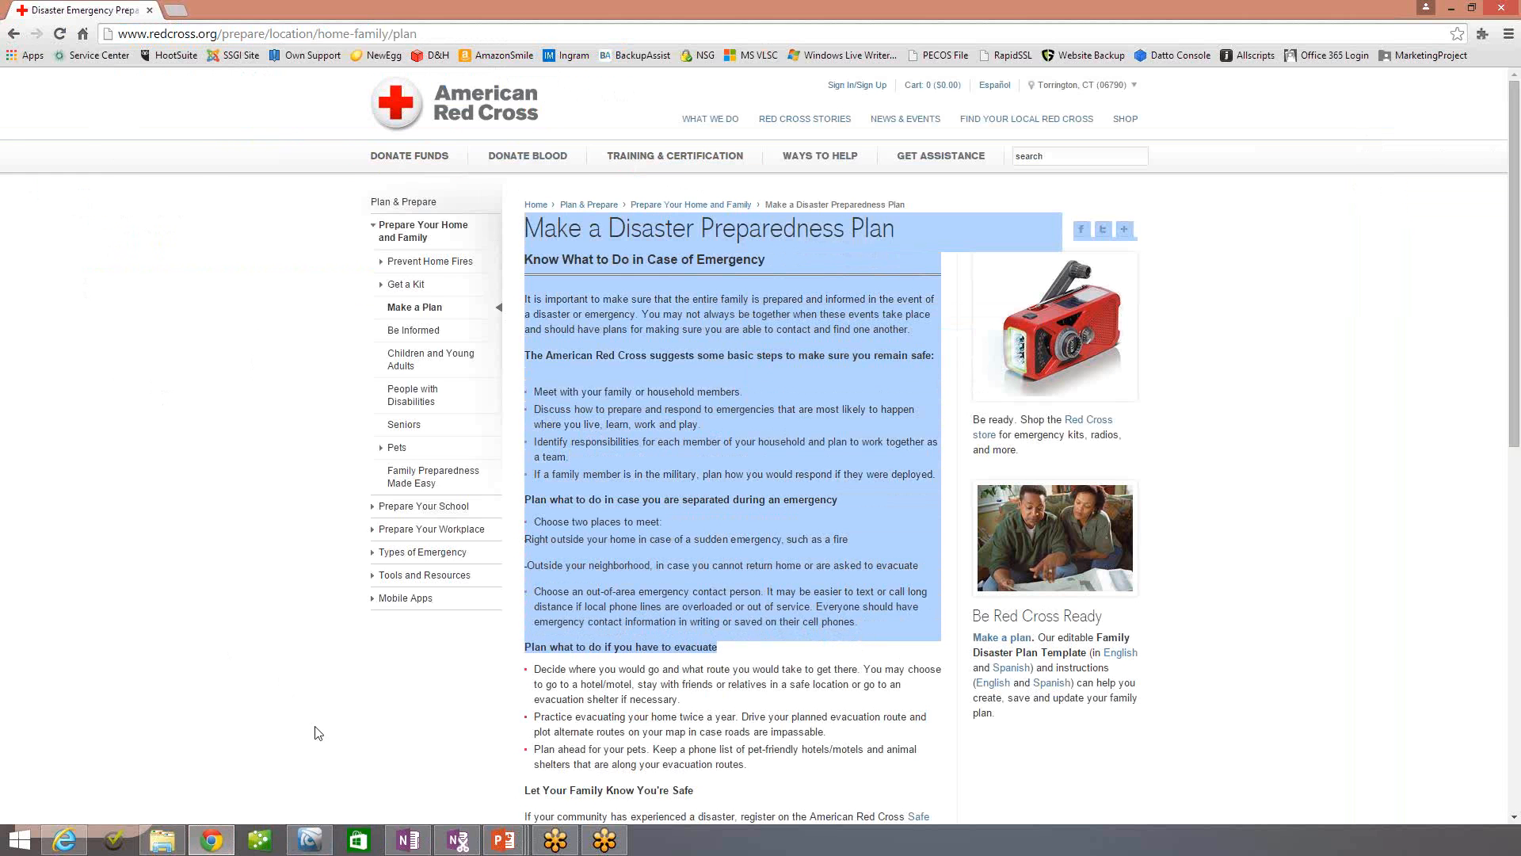
pyautogui.click(411, 841)
pyautogui.click(53, 344)
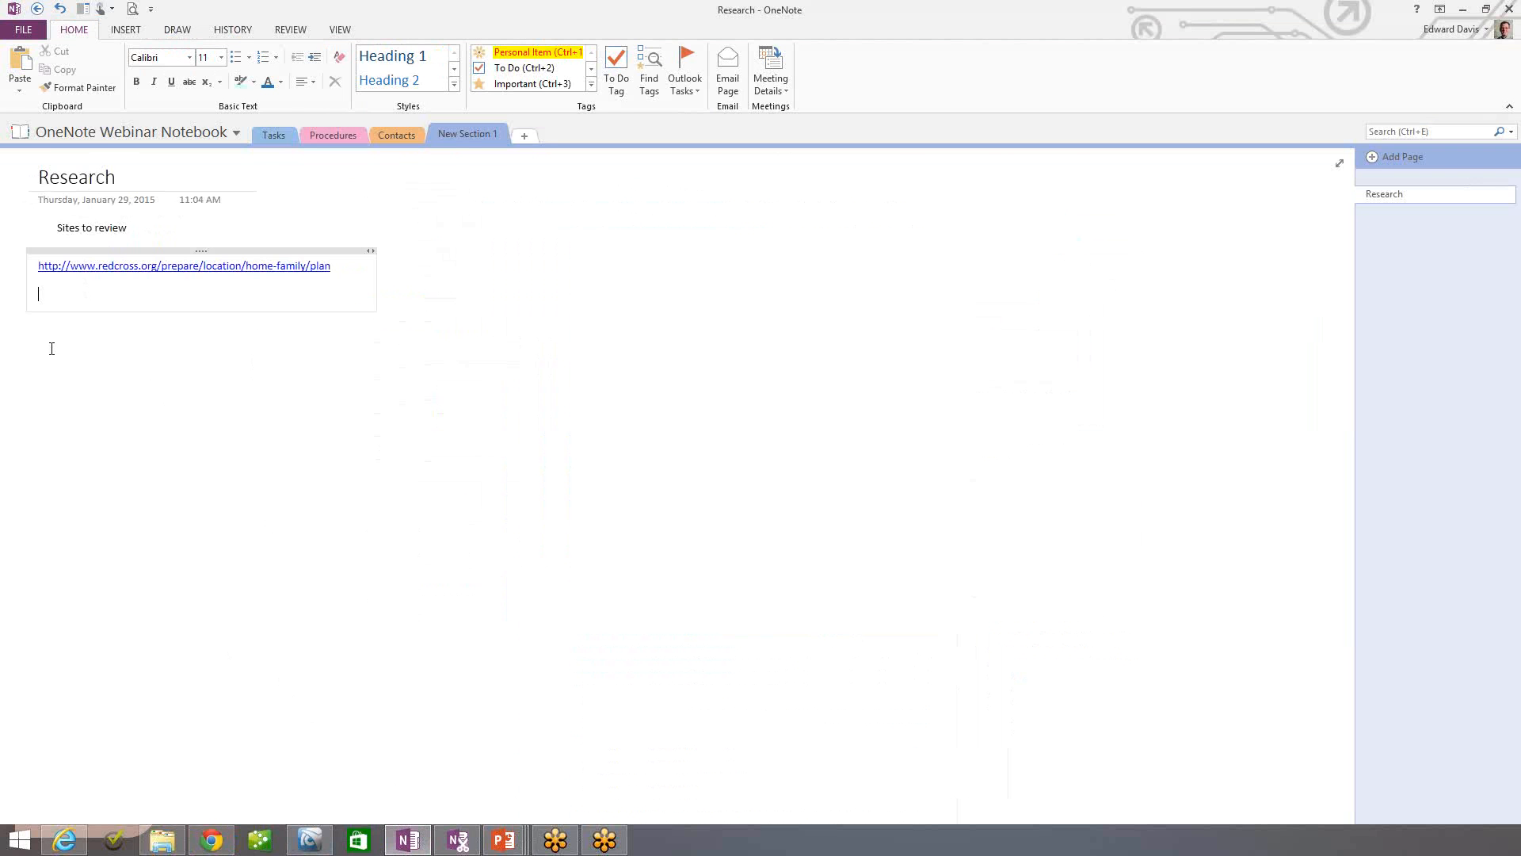
pyautogui.rightClick(52, 348)
pyautogui.click(89, 418)
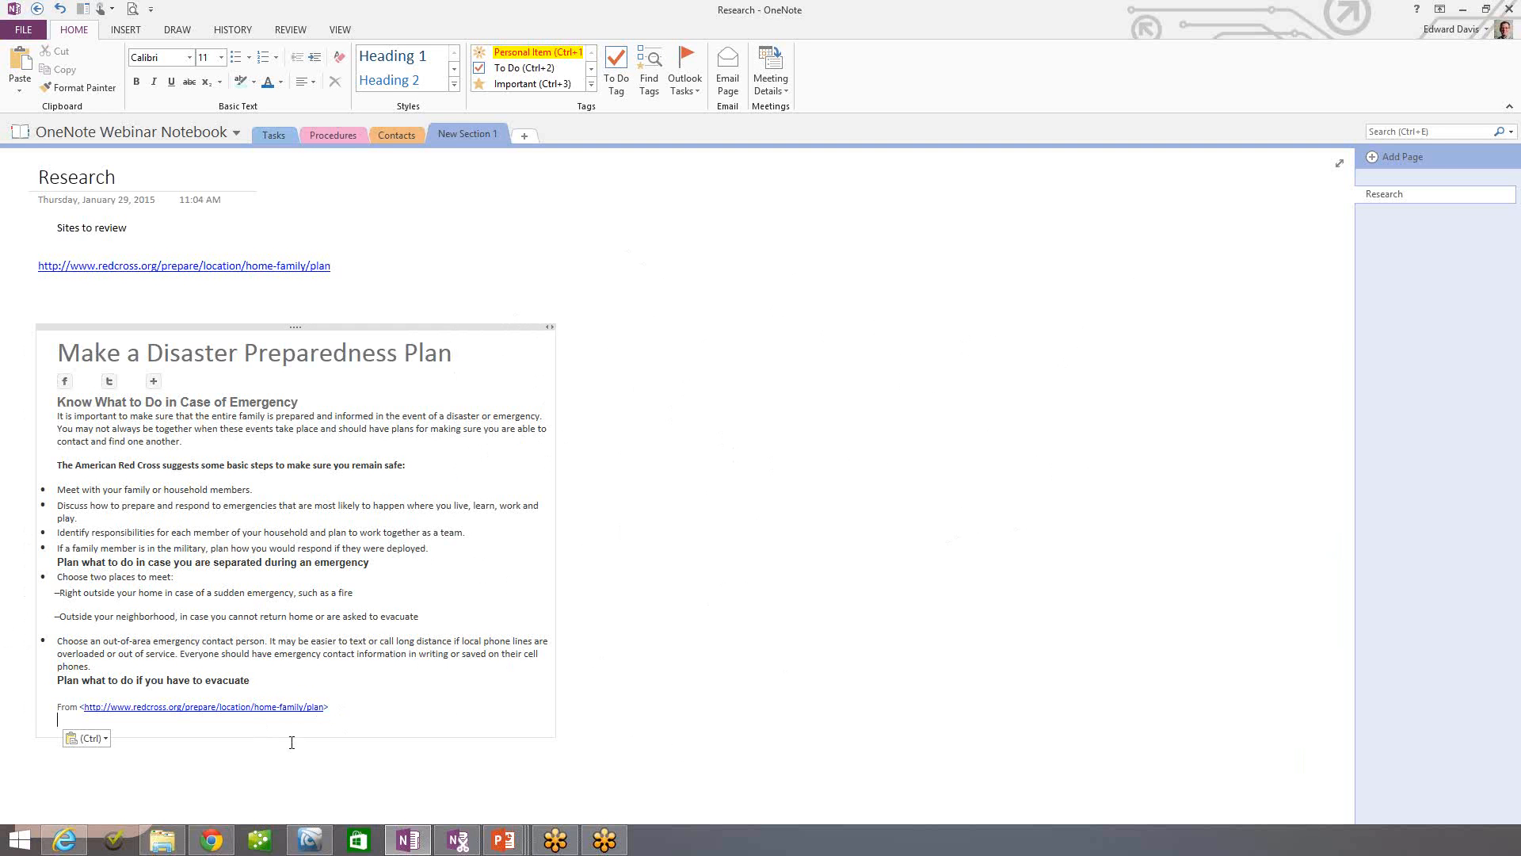
# - Follow the source link under the pasted text to view the original web page, and return to OneNote
pyautogui.click(210, 706)
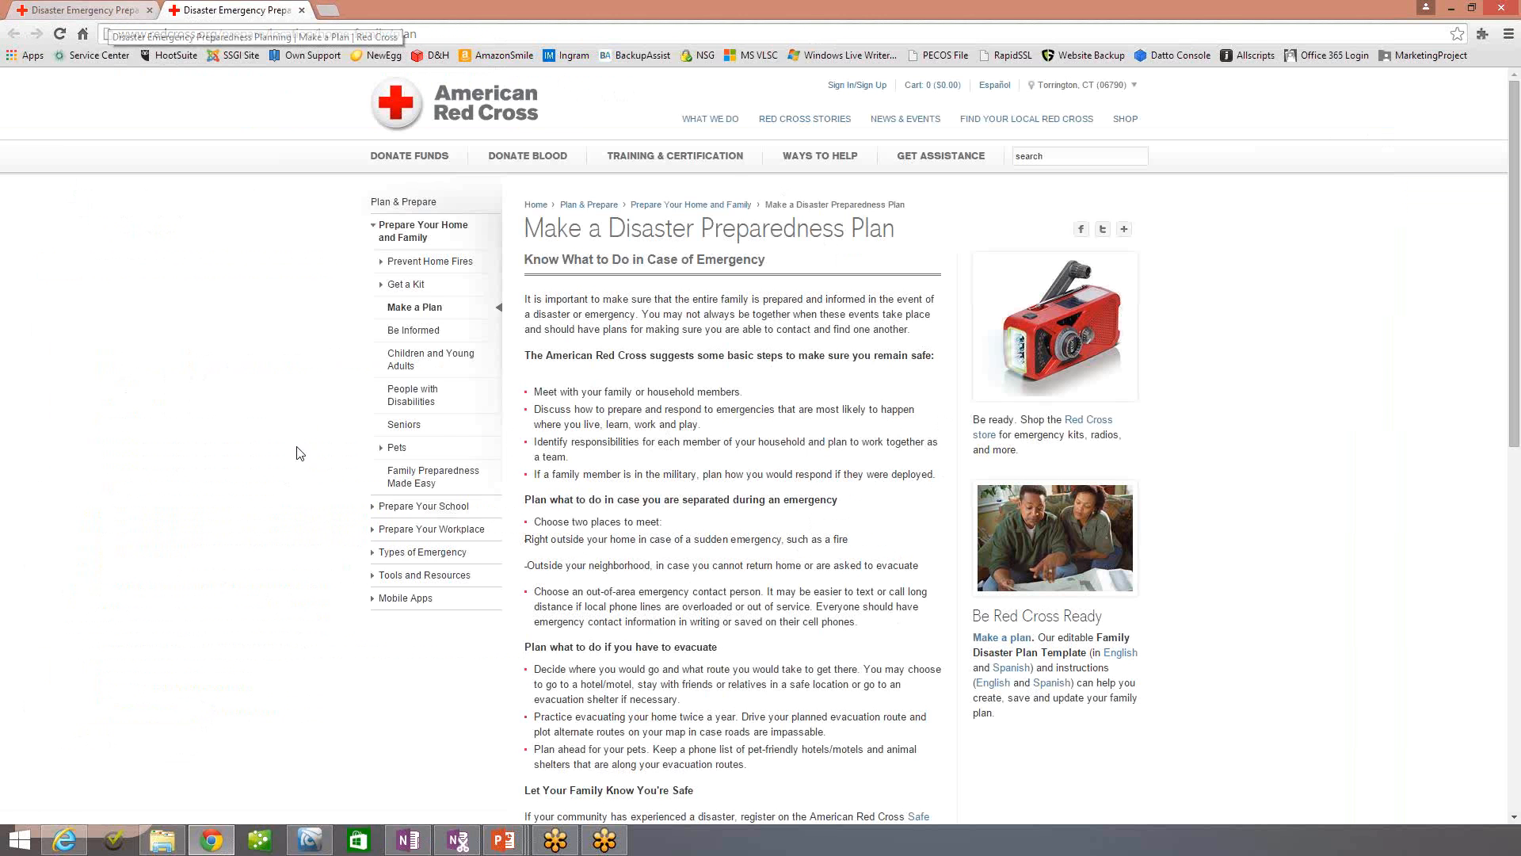
pyautogui.click(408, 842)
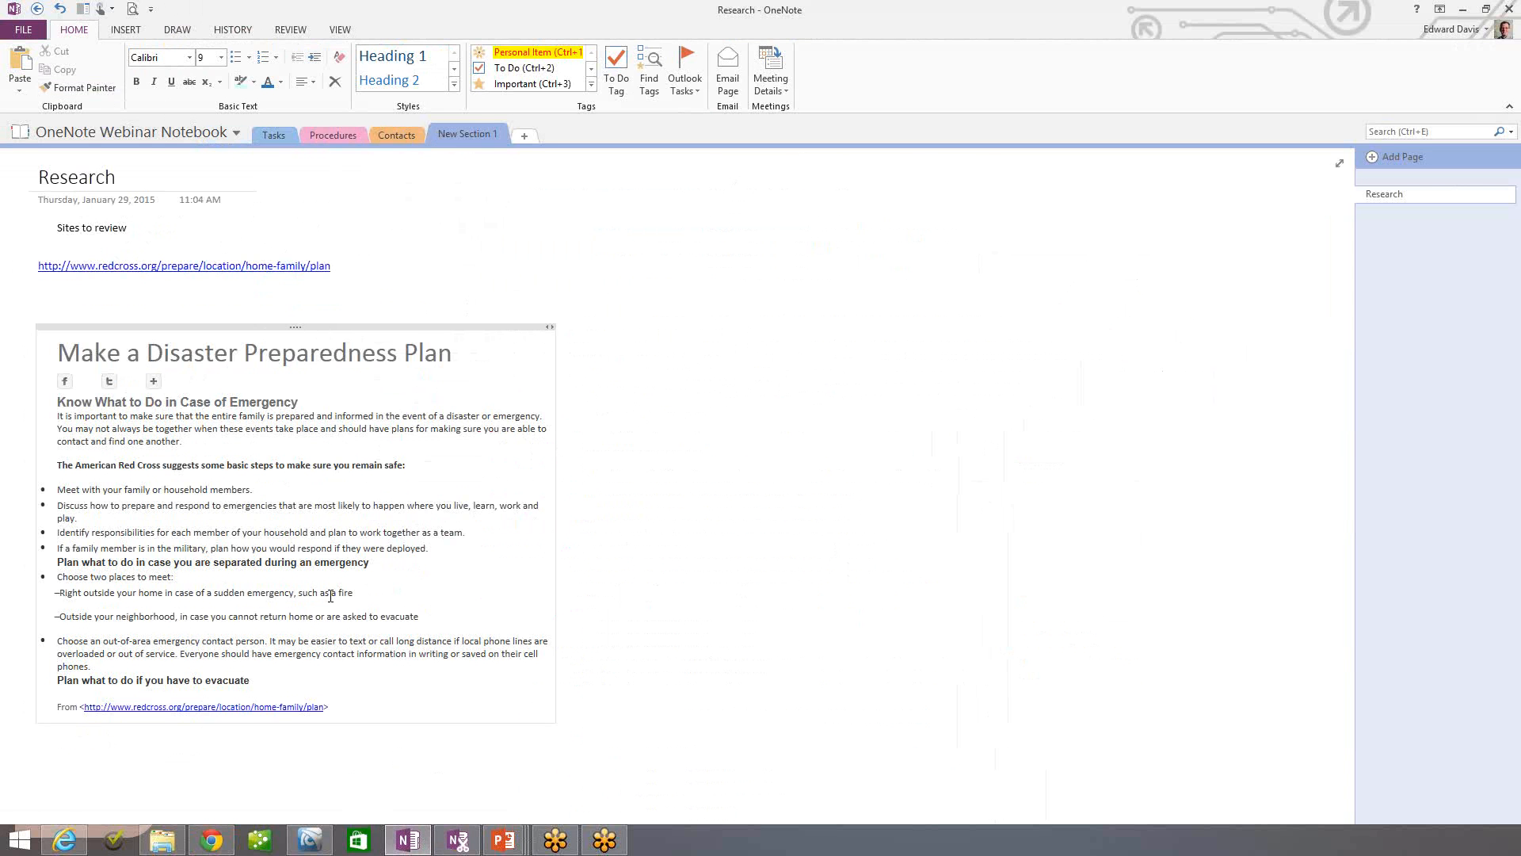
# - Copy the red emergency radio image from the Red Cross page in Chrome and paste it below the article text in OneNote
pyautogui.click(225, 844)
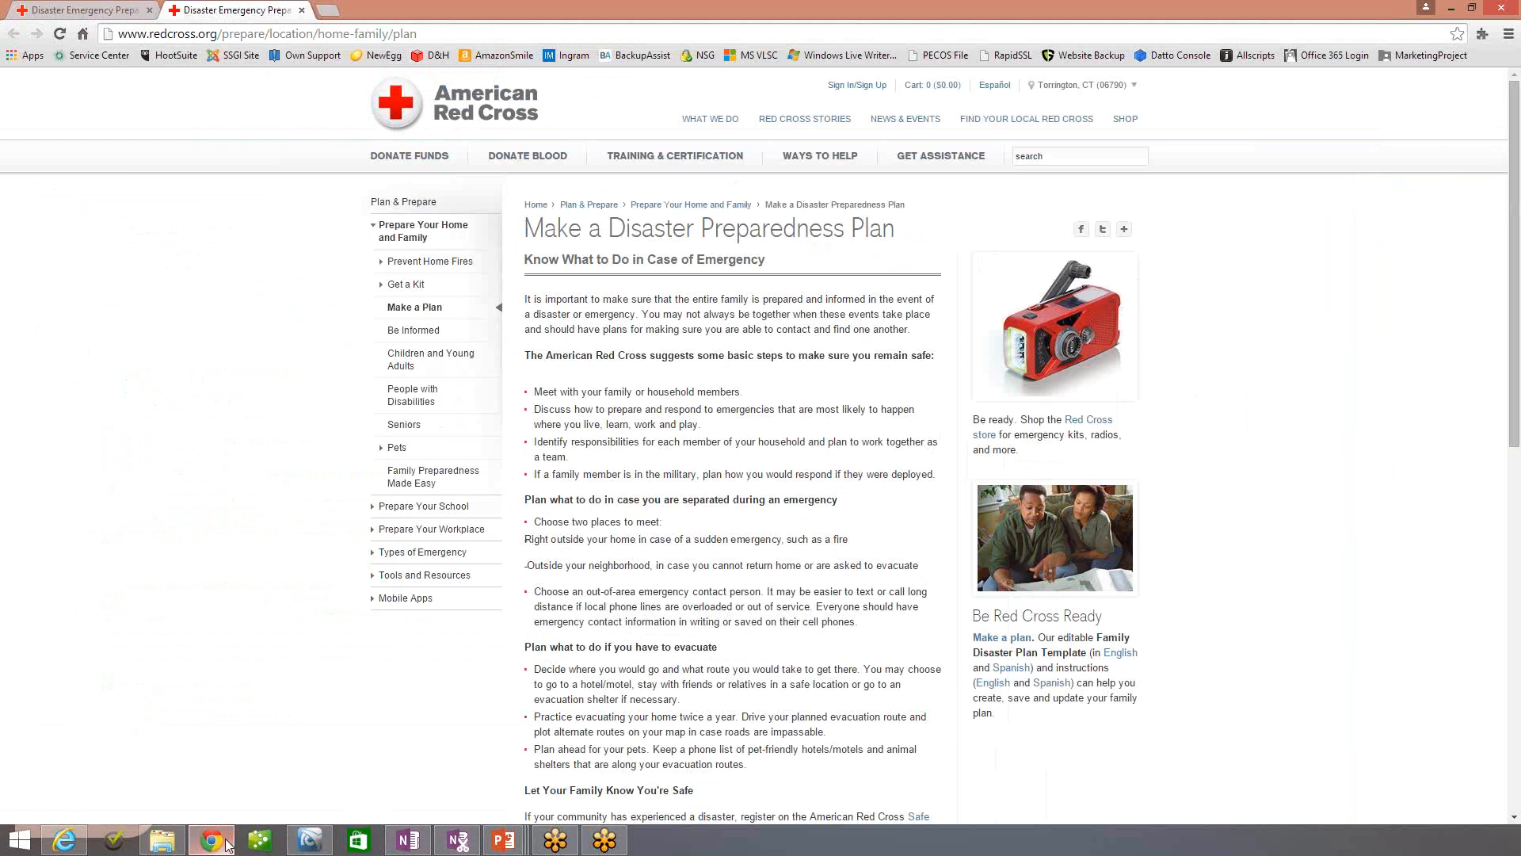
pyautogui.rightClick(1045, 350)
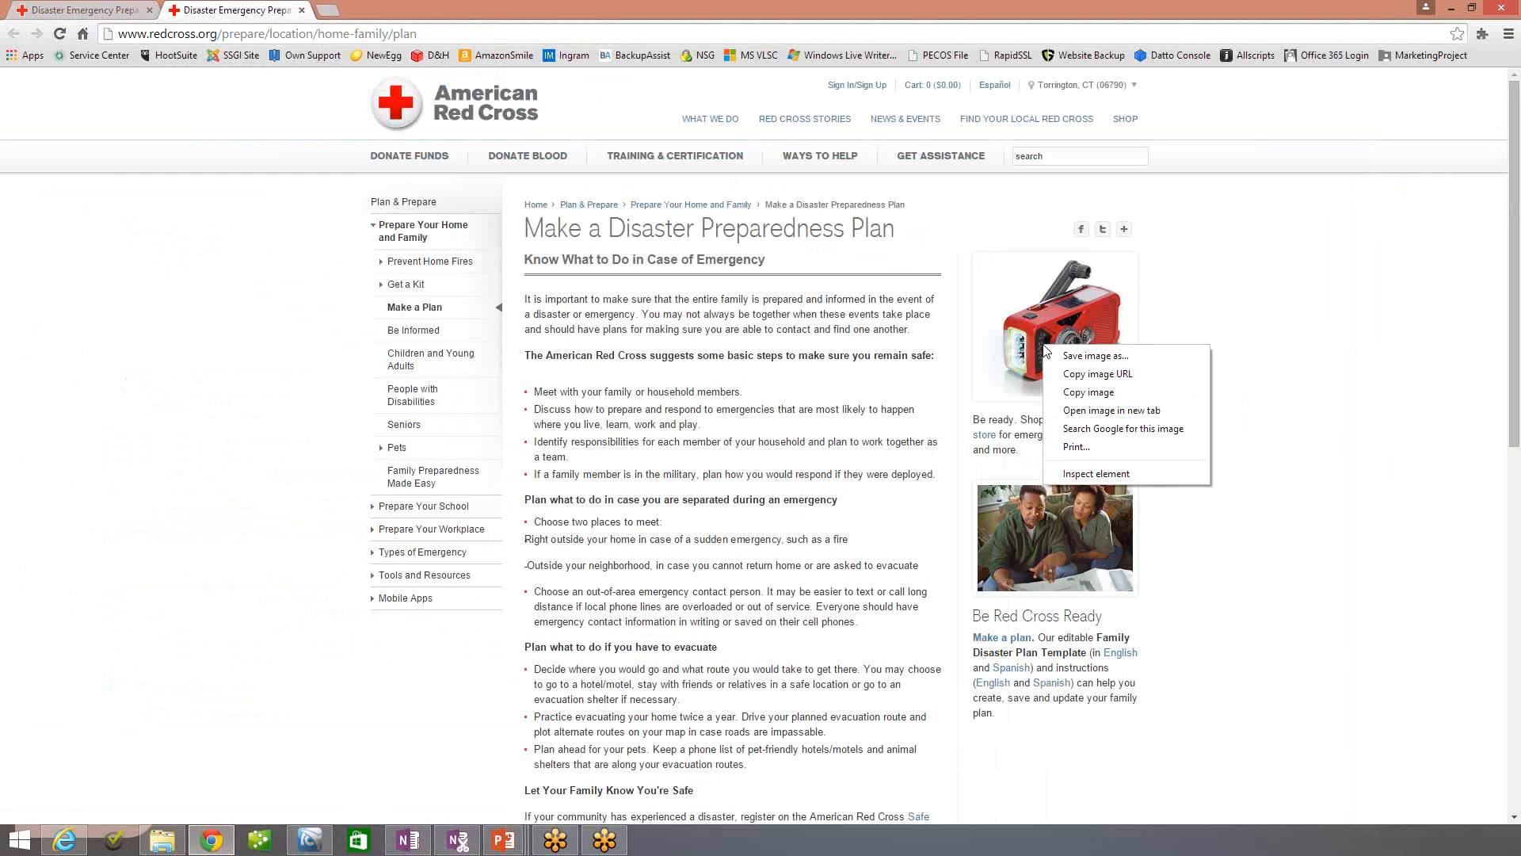
pyautogui.click(1104, 394)
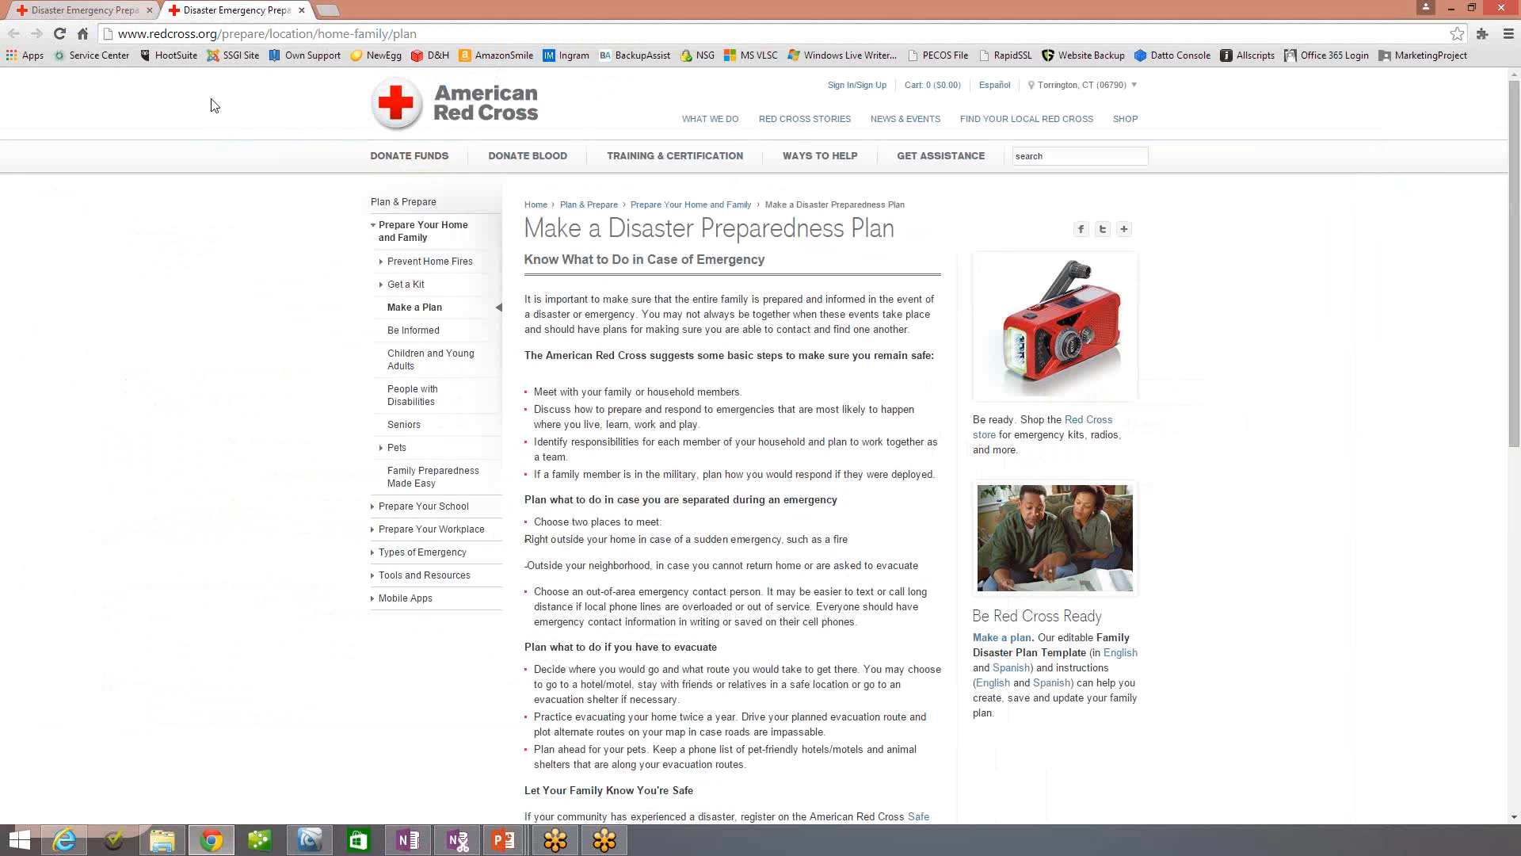
pyautogui.click(414, 841)
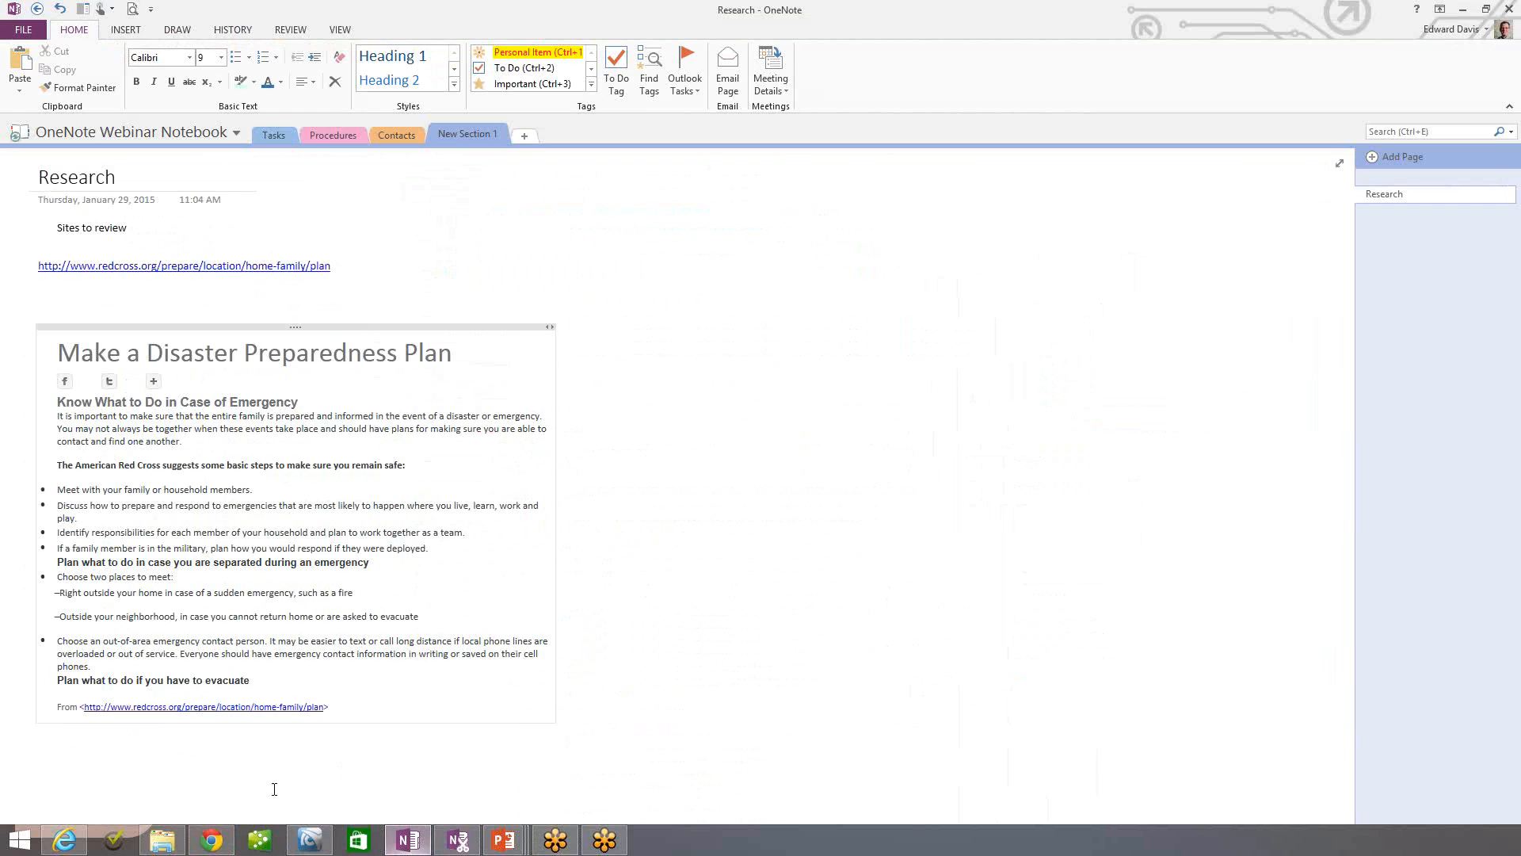
pyautogui.click(61, 759)
pyautogui.rightClick(61, 759)
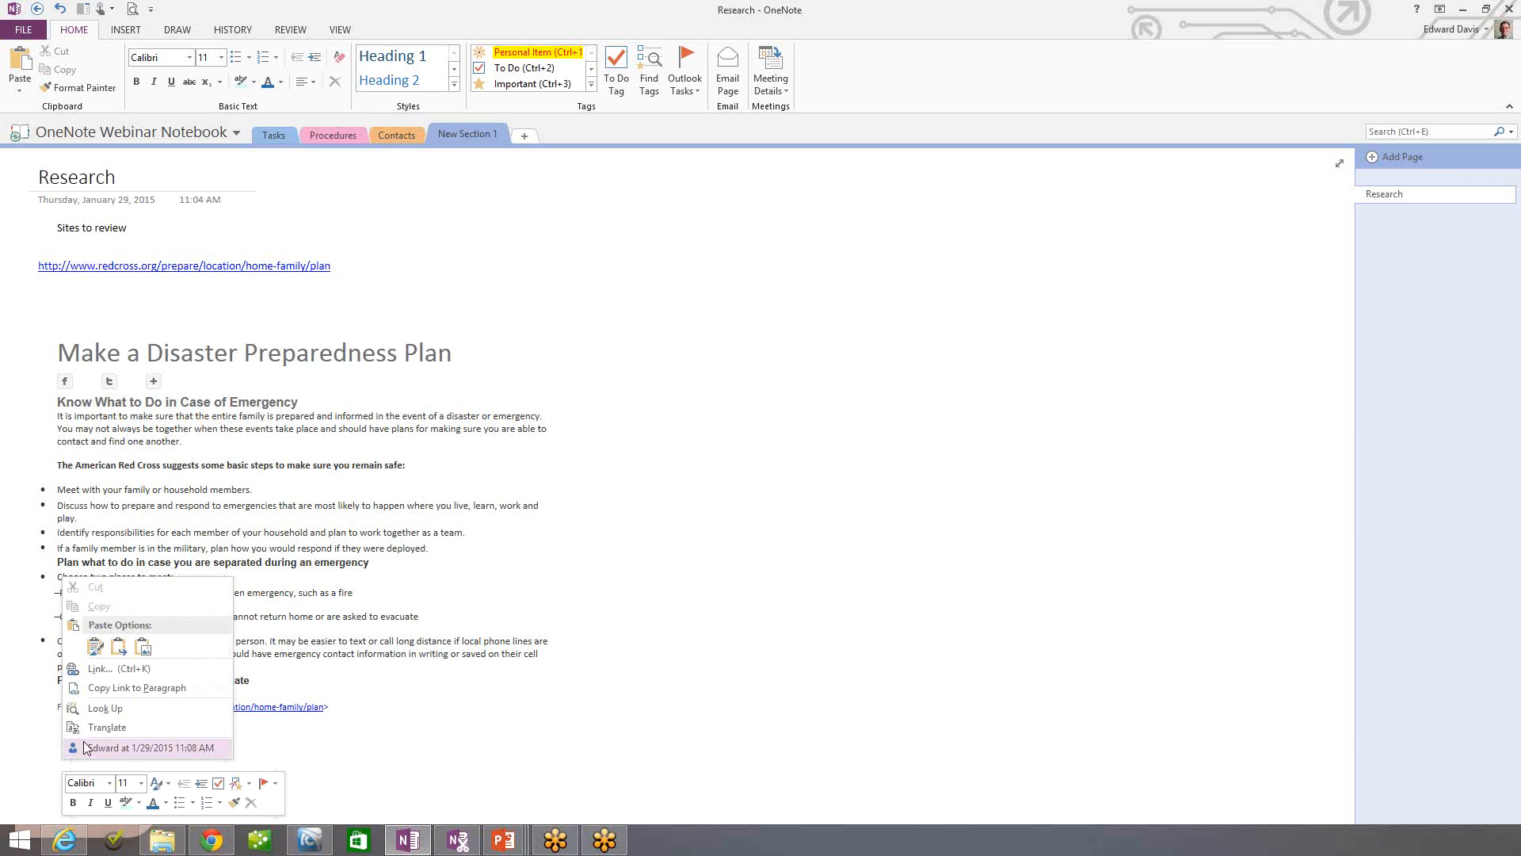
pyautogui.click(96, 648)
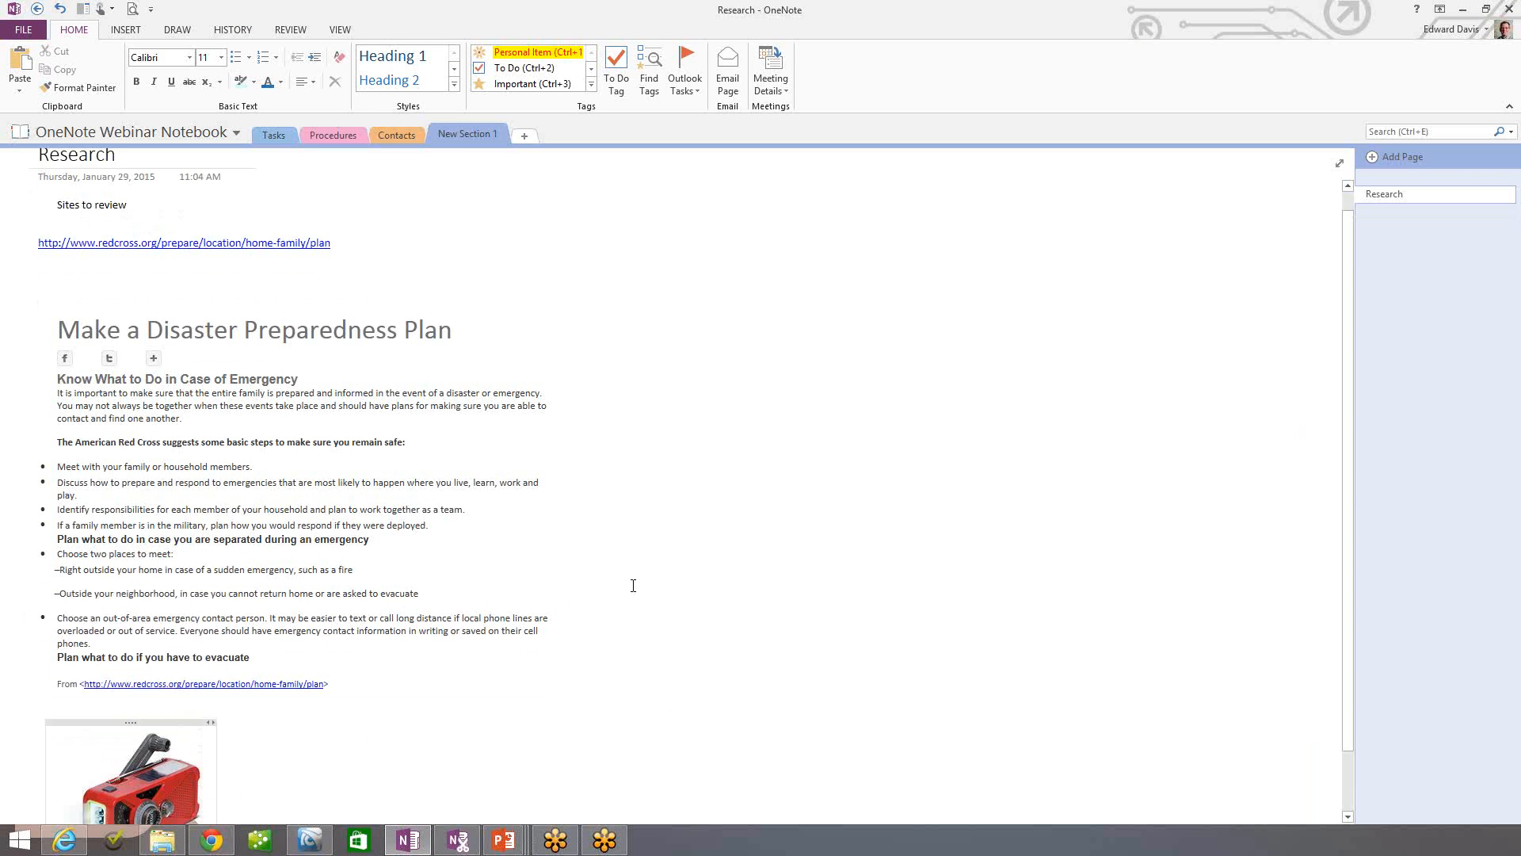
pyautogui.click(472, 676)
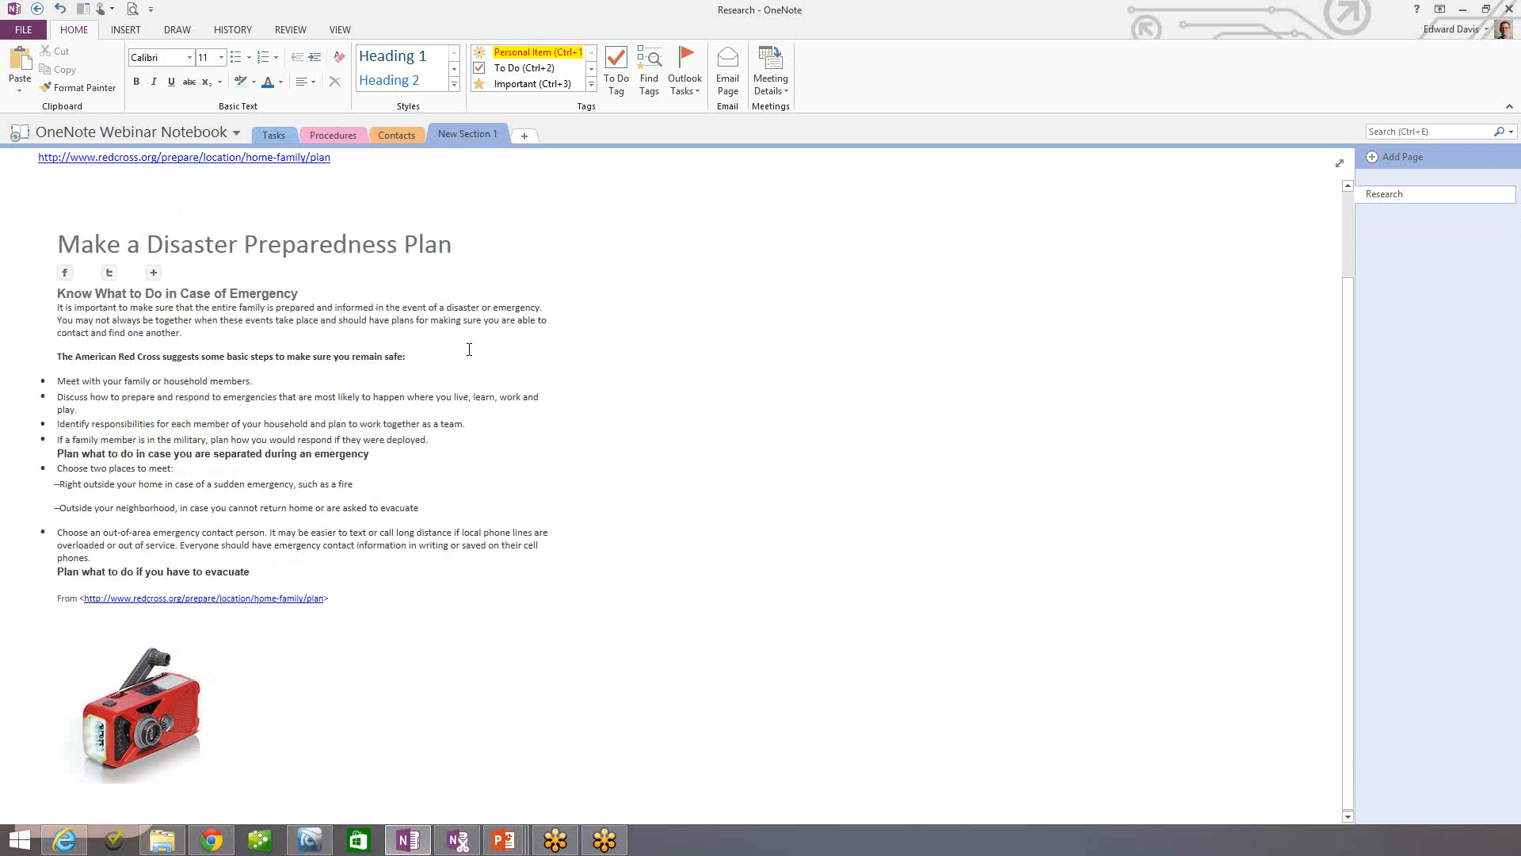
pyautogui.click(274, 137)
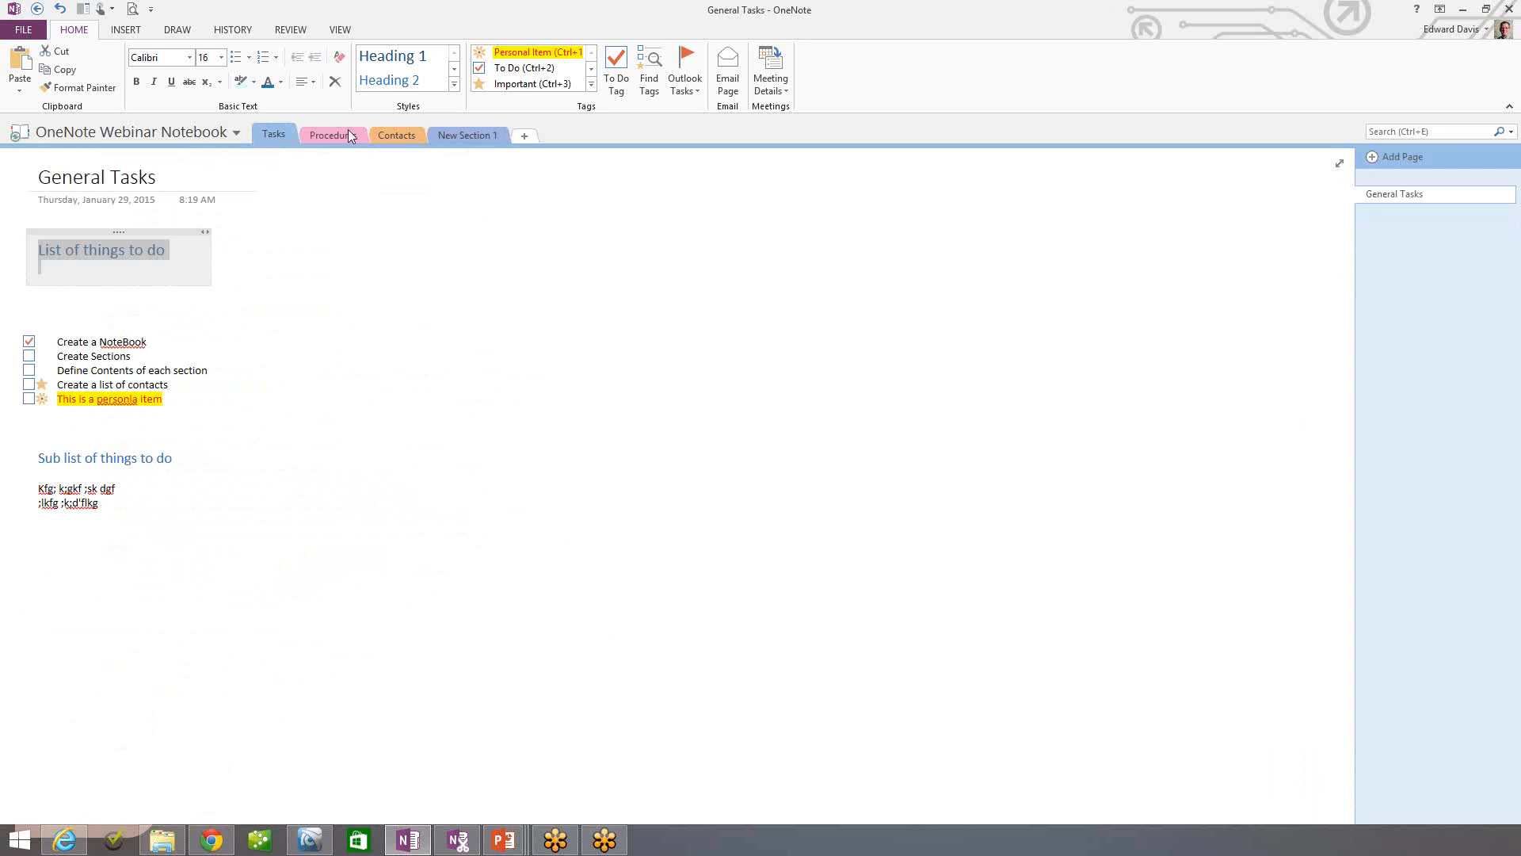
pyautogui.click(471, 135)
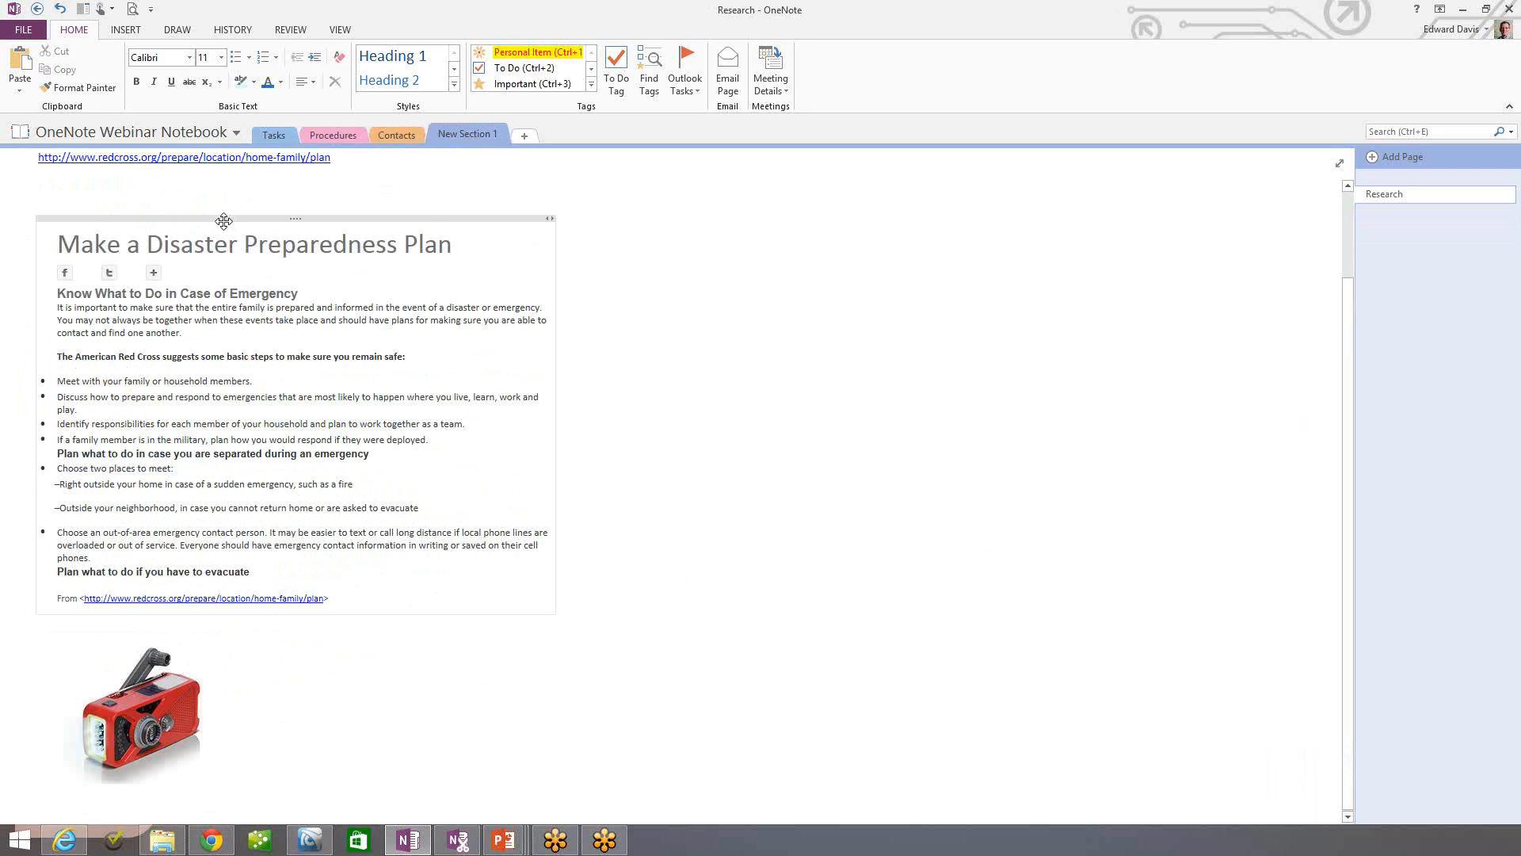
# - Cut the "Make a Disaster Preparedness Plan" text block from the Research page and paste it with source formatting onto the Procedures section's page
pyautogui.moveTo(229, 219); pyautogui.dragTo(792, 336)
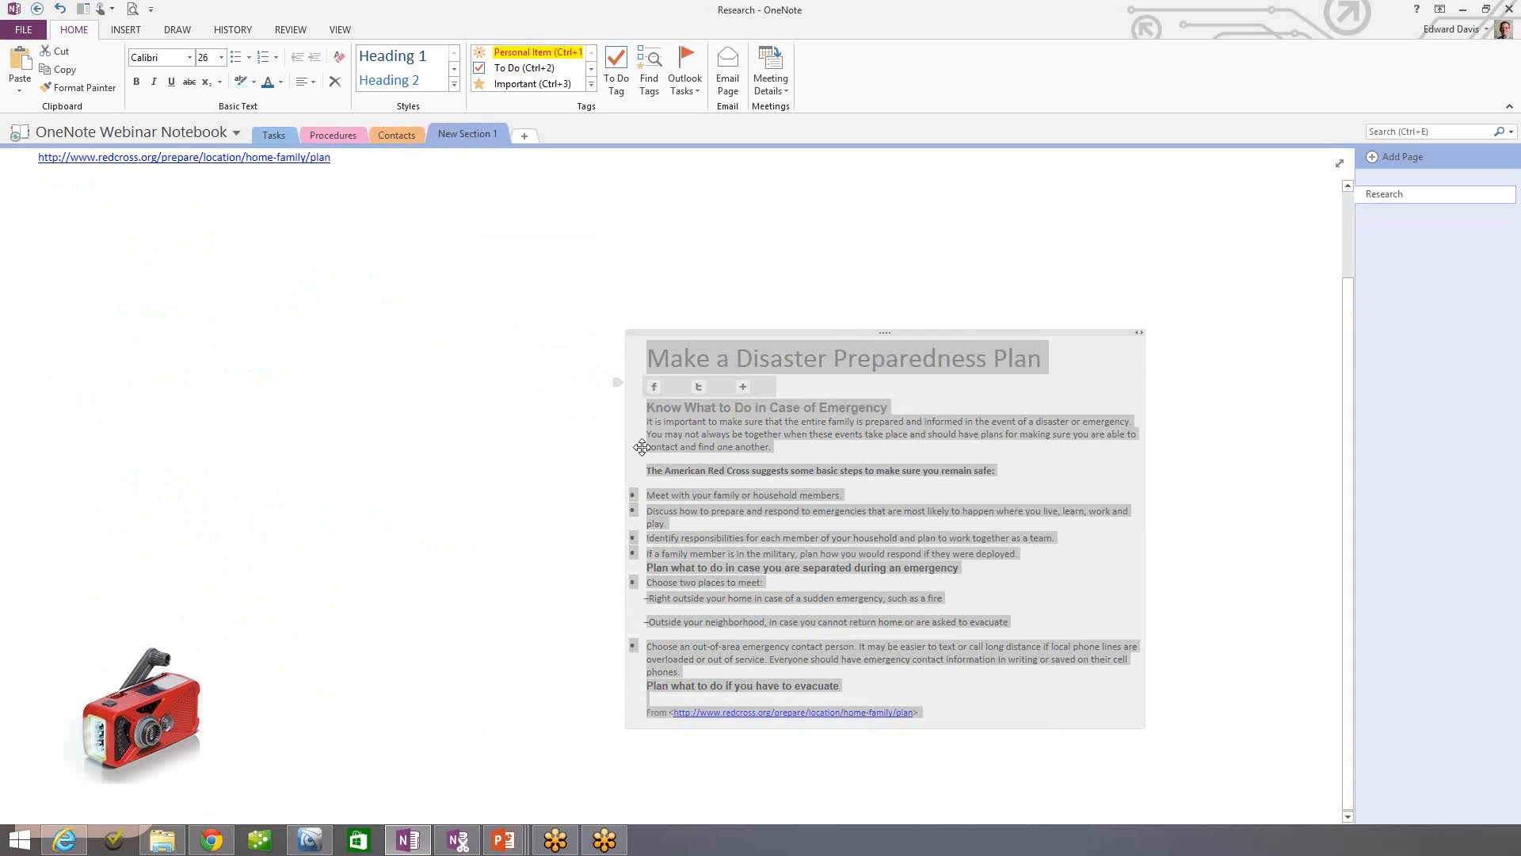
pyautogui.rightClick(824, 331)
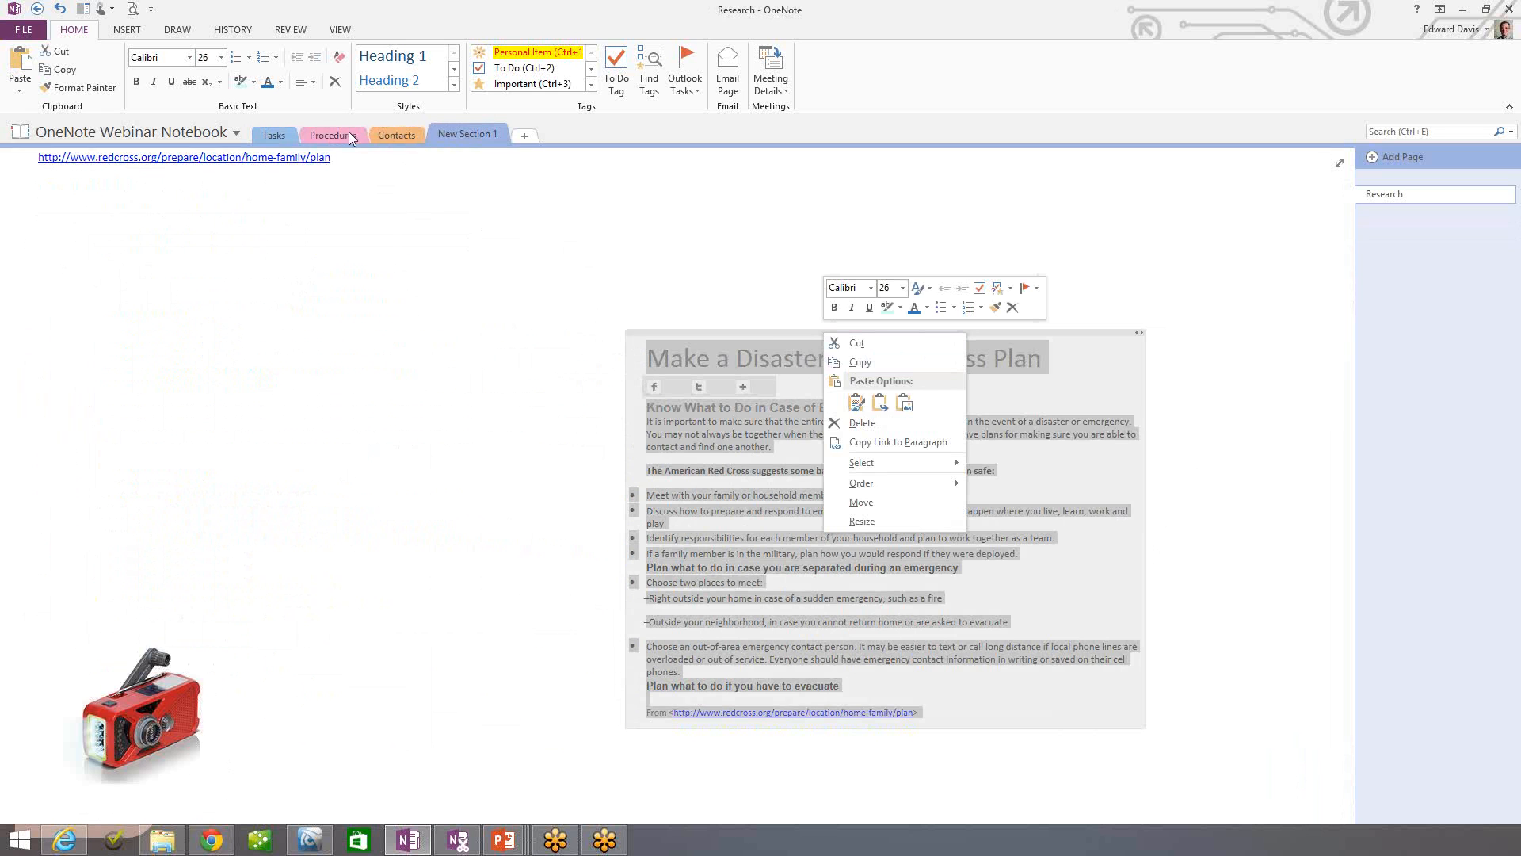
pyautogui.click(860, 344)
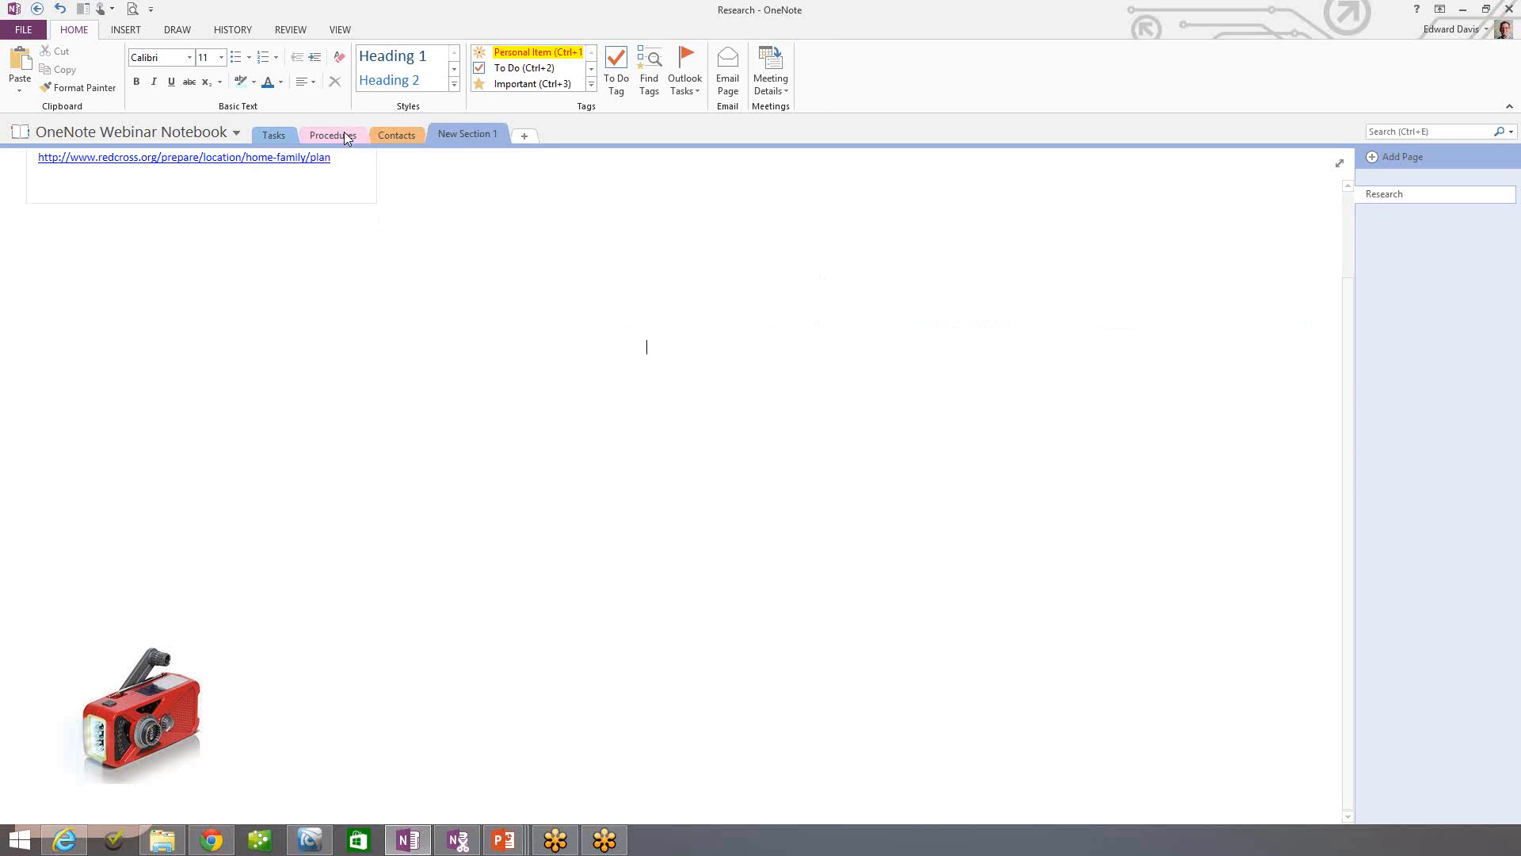
pyautogui.click(344, 138)
pyautogui.rightClick(52, 267)
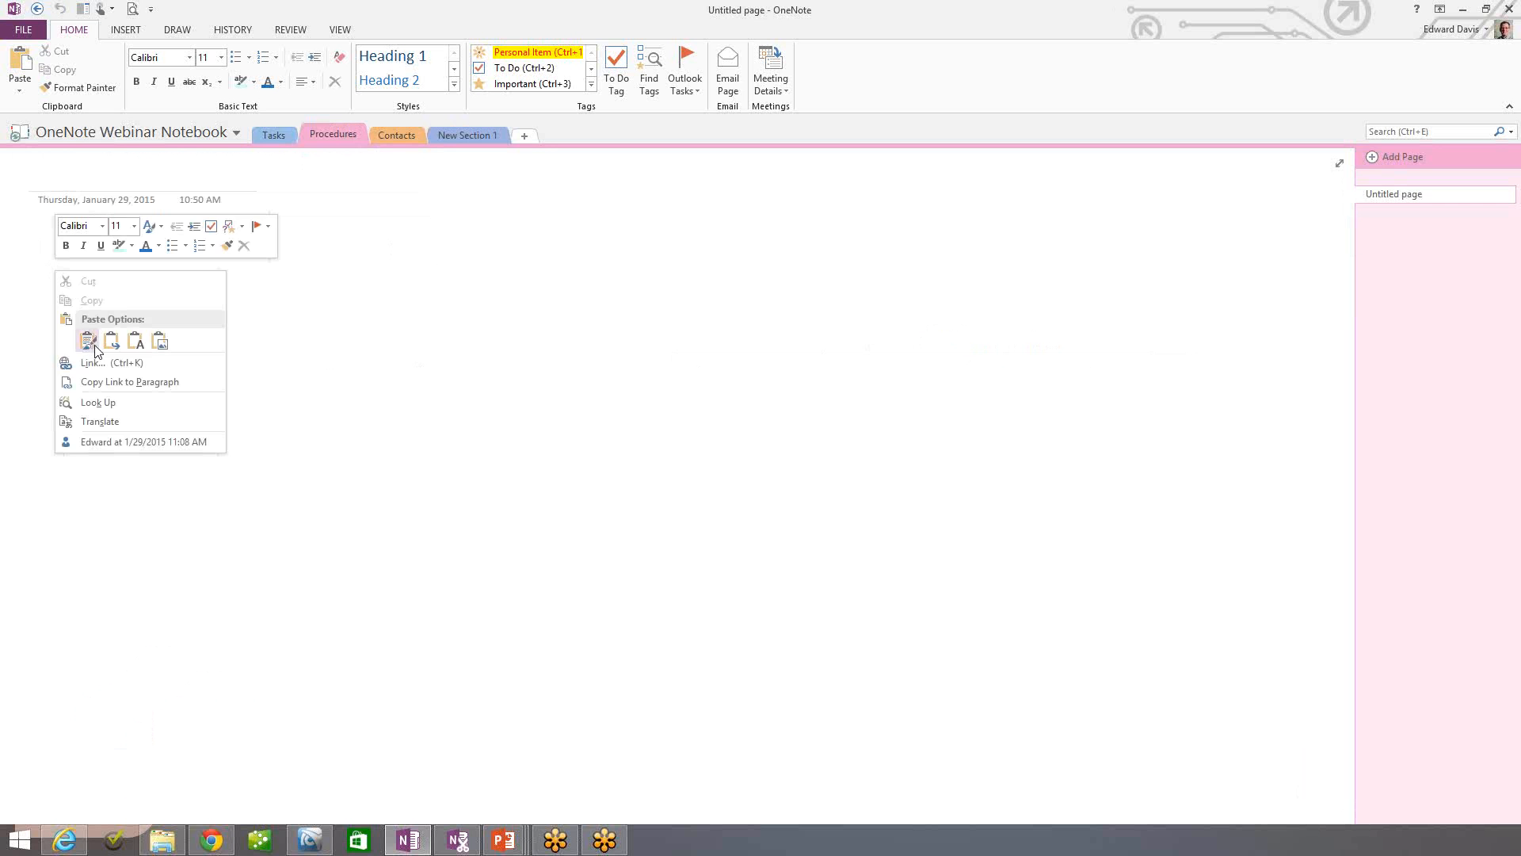
pyautogui.click(90, 345)
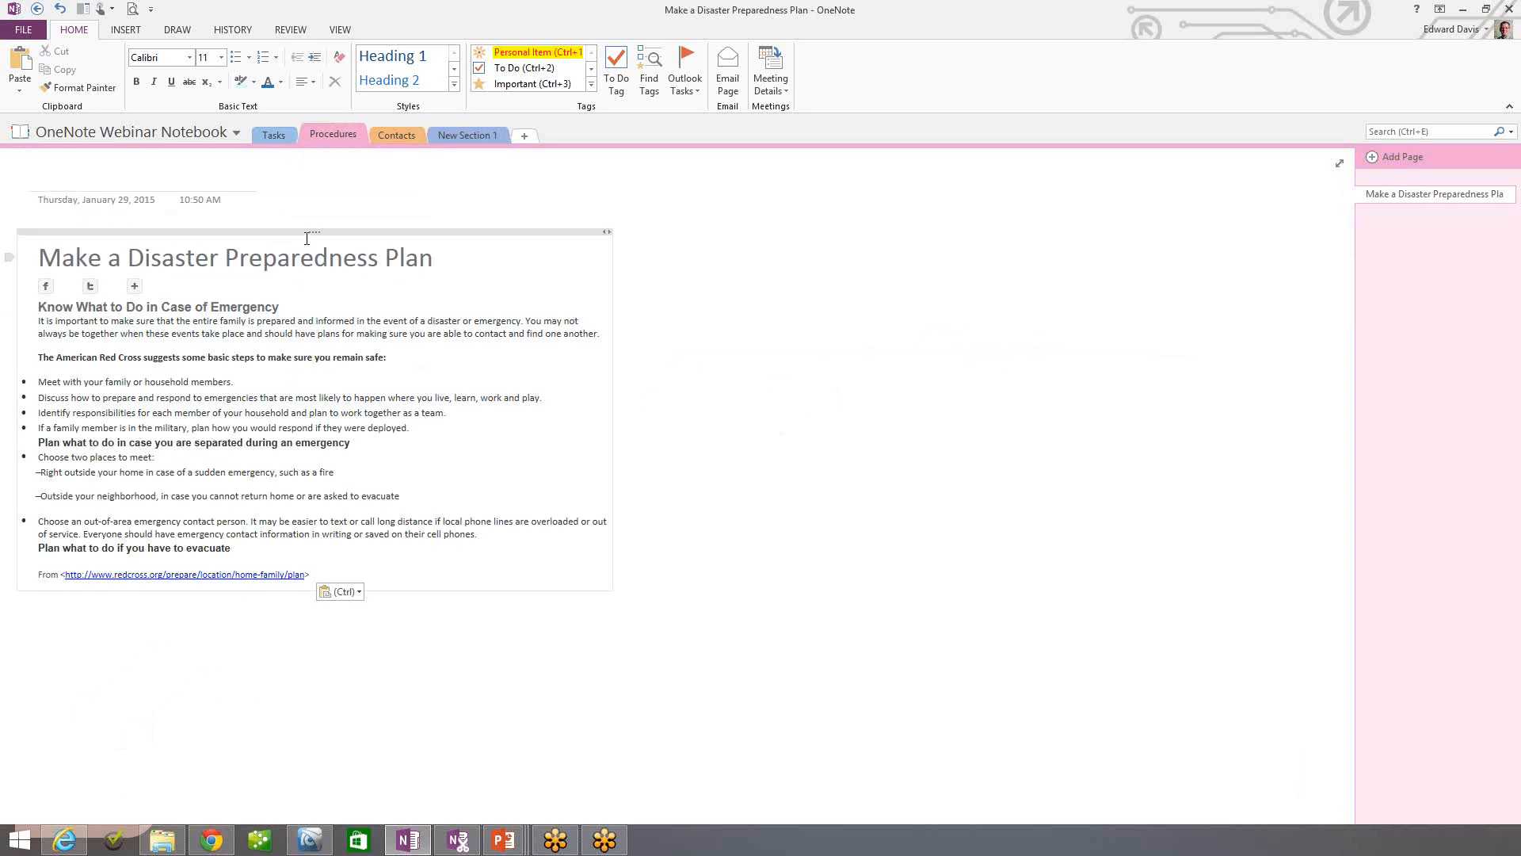
# - Copy the whole disaster plan block to the Today's Notes page of the Daily Notes notebook and reposition it higher on the page
pyautogui.click(314, 232)
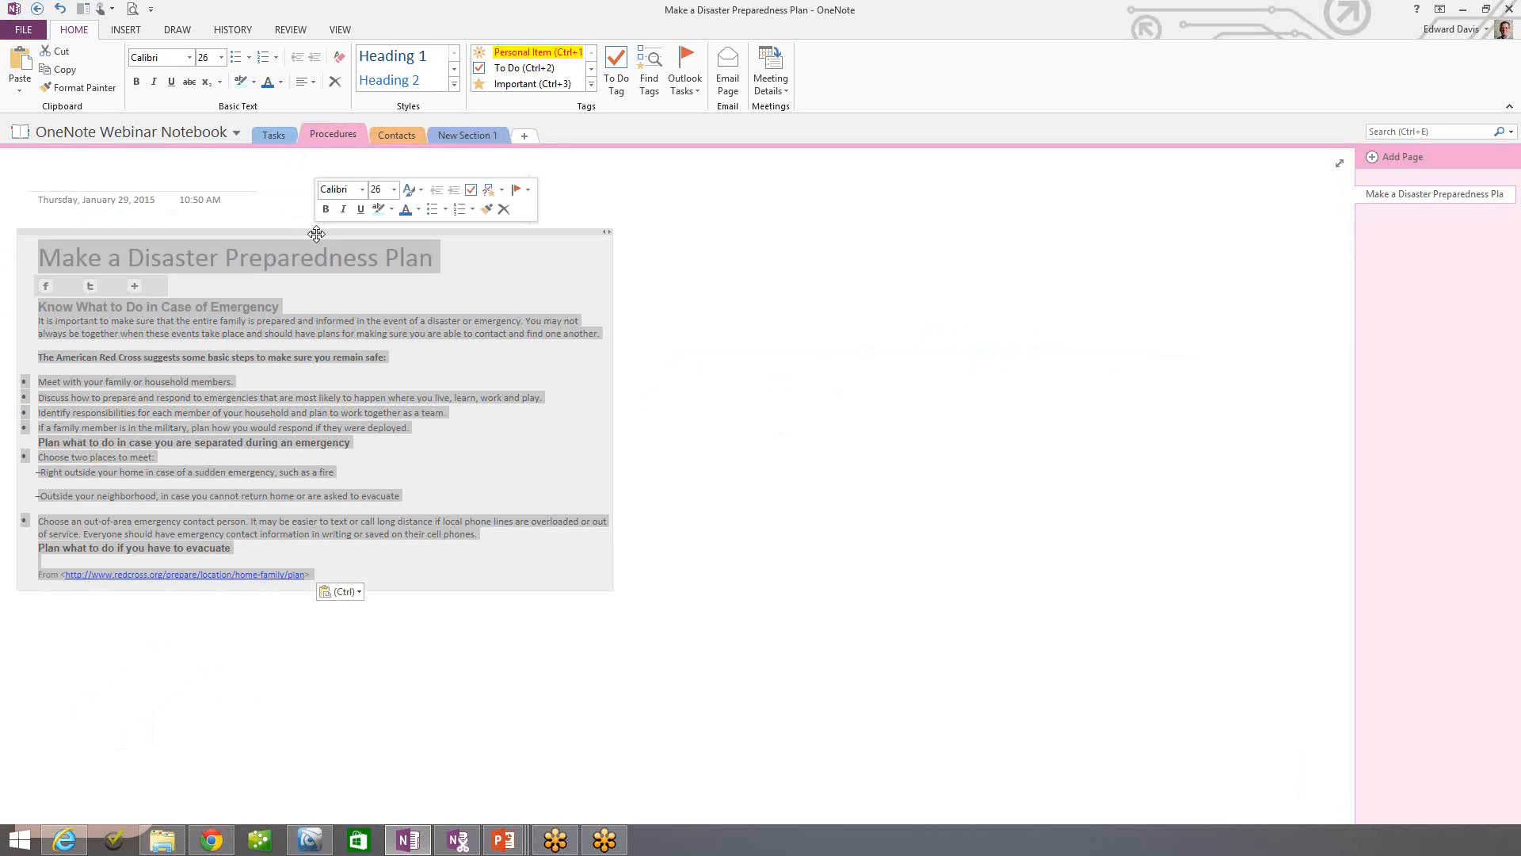
pyautogui.rightClick(316, 233)
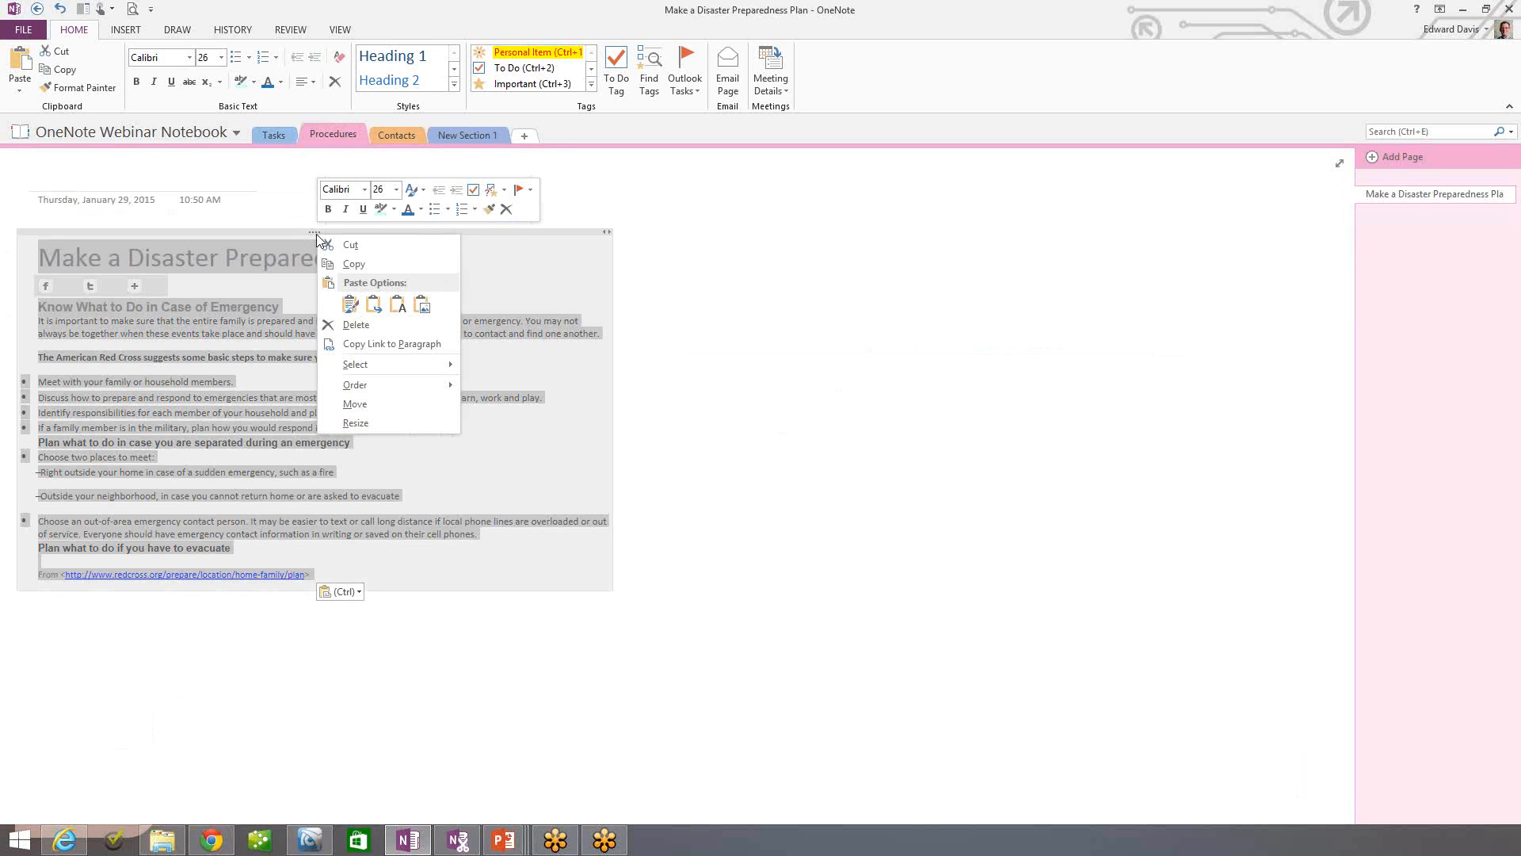
pyautogui.click(364, 264)
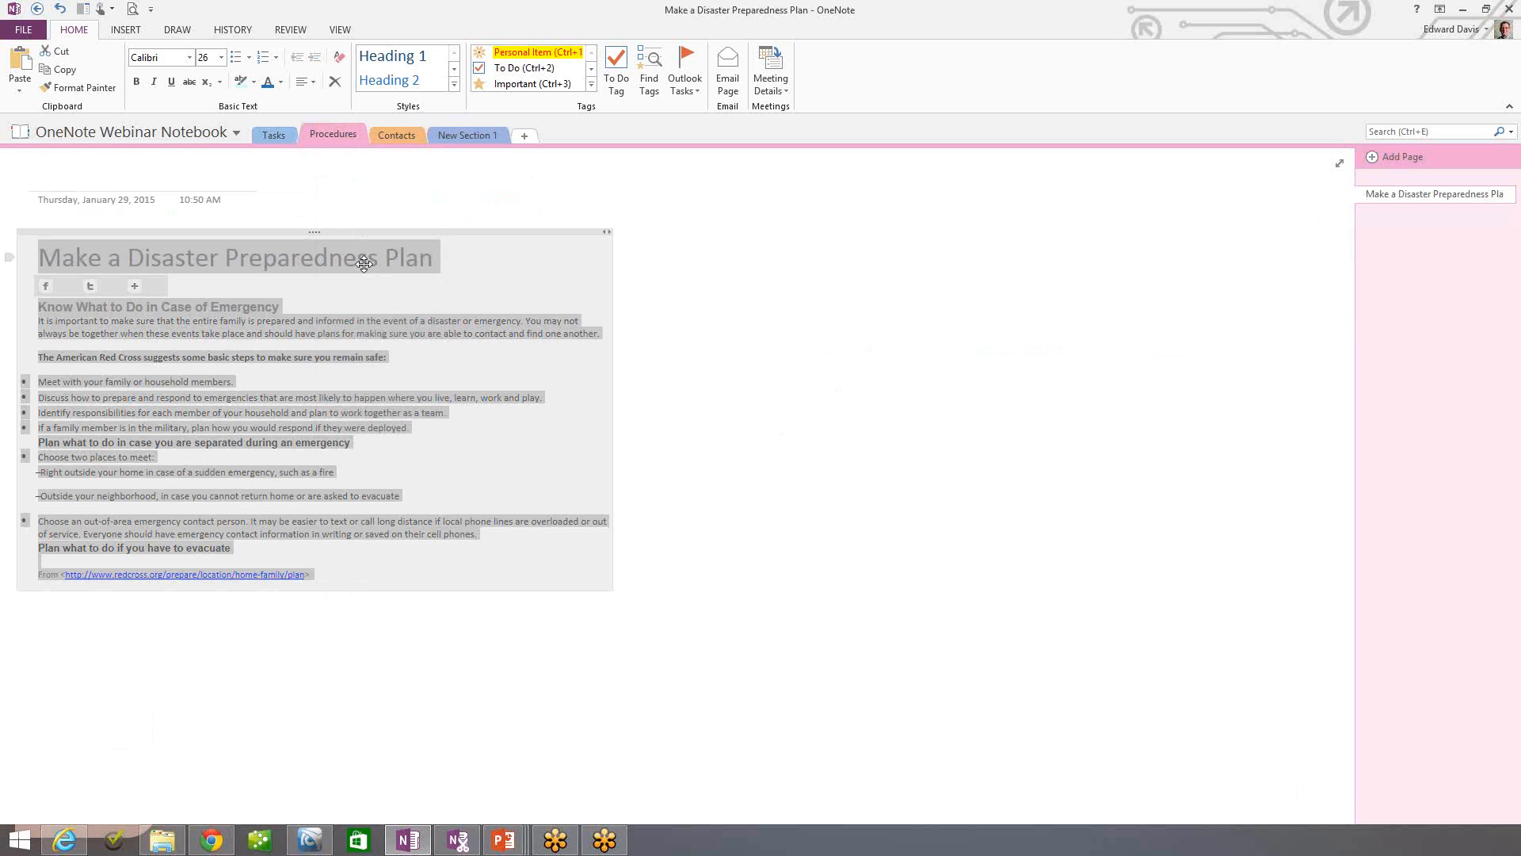
pyautogui.click(173, 132)
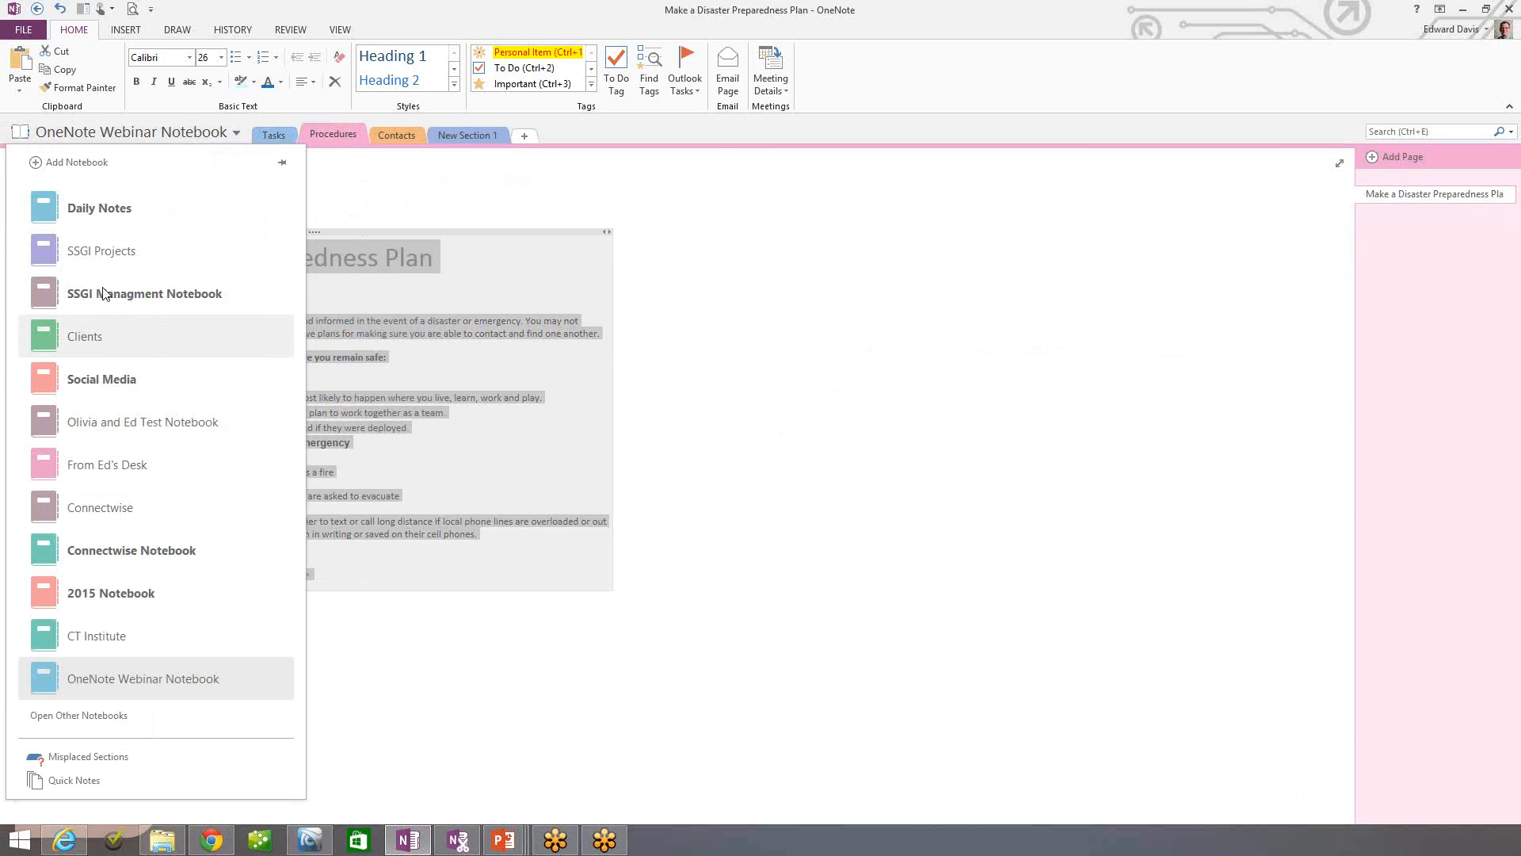
pyautogui.click(109, 216)
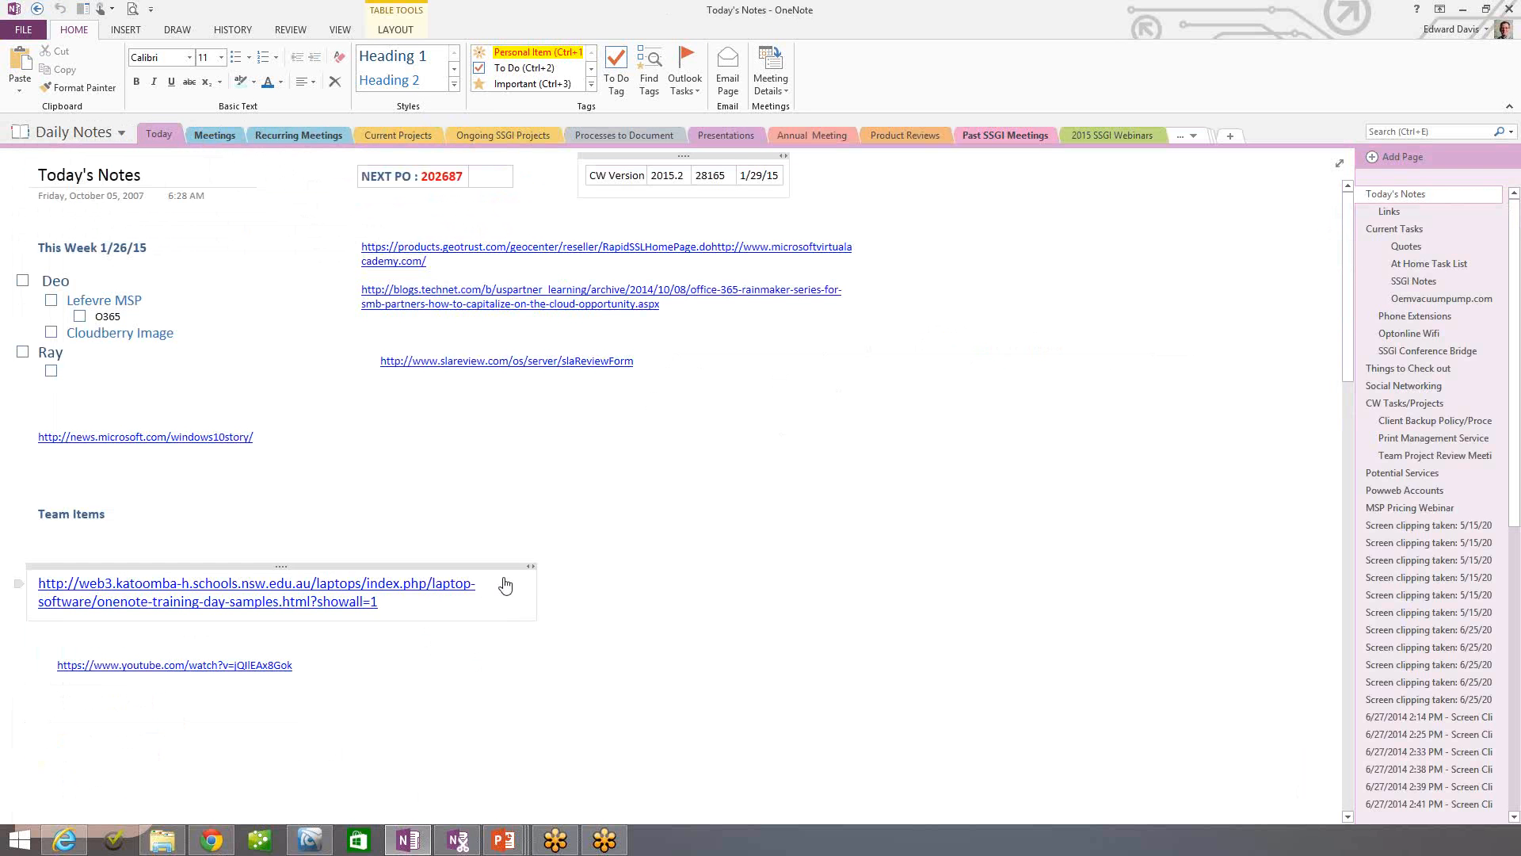
pyautogui.rightClick(662, 600)
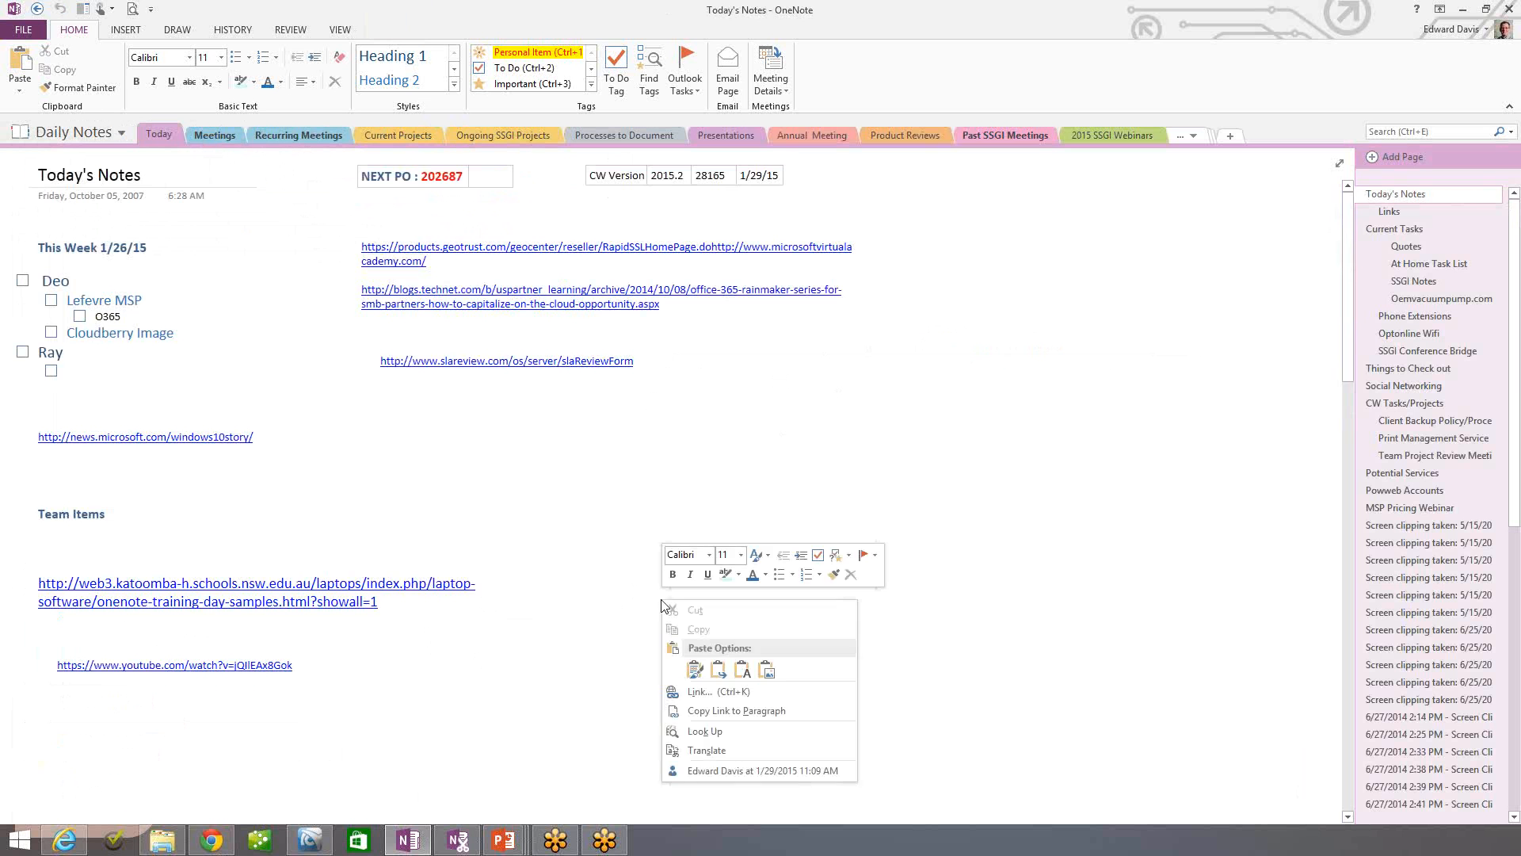
pyautogui.click(705, 666)
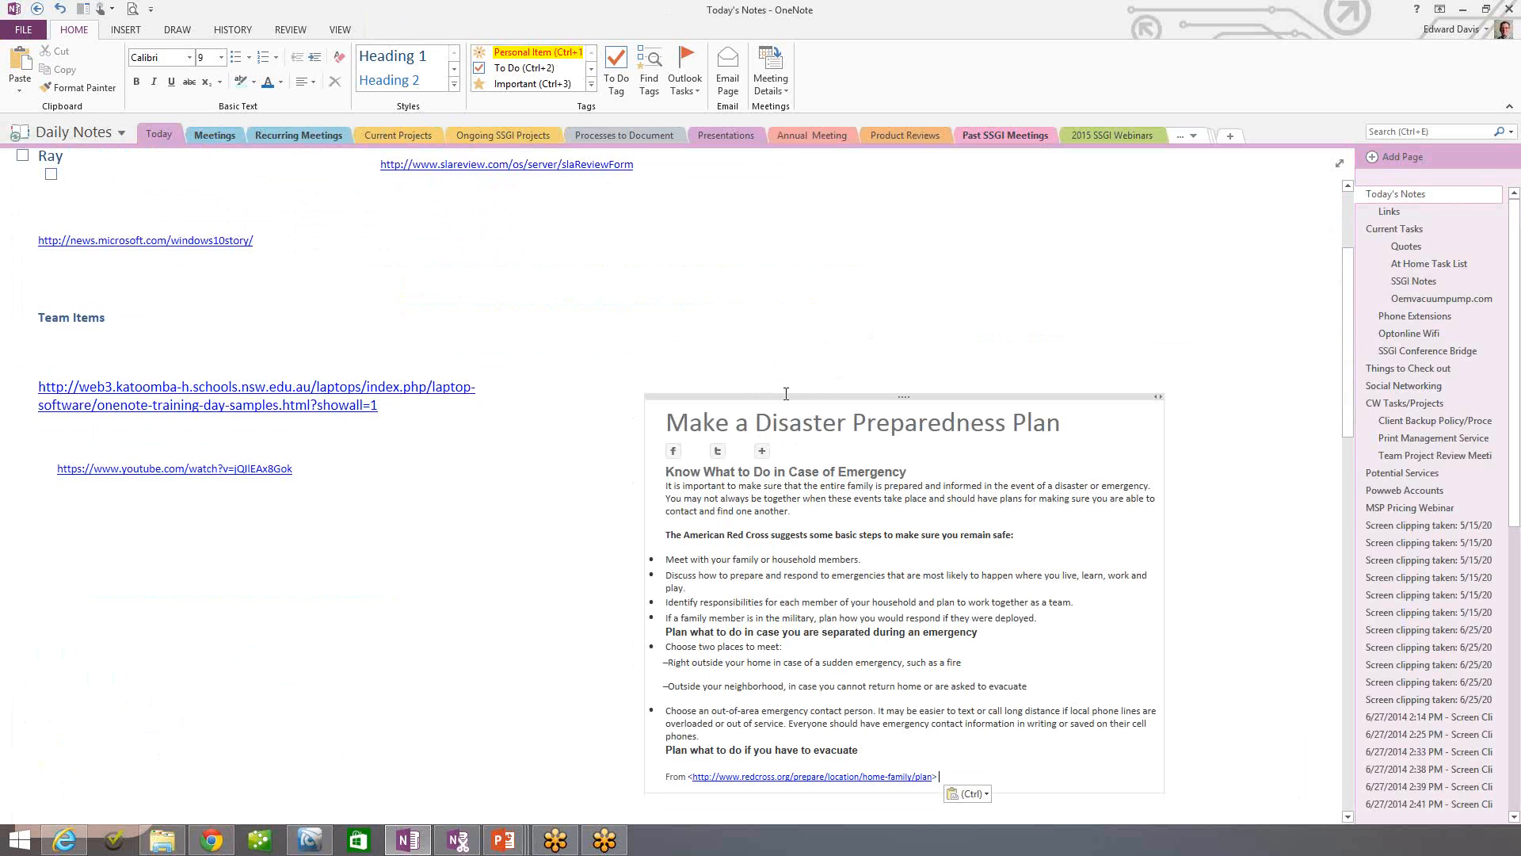
pyautogui.moveTo(697, 450); pyautogui.dragTo(1014, 286)
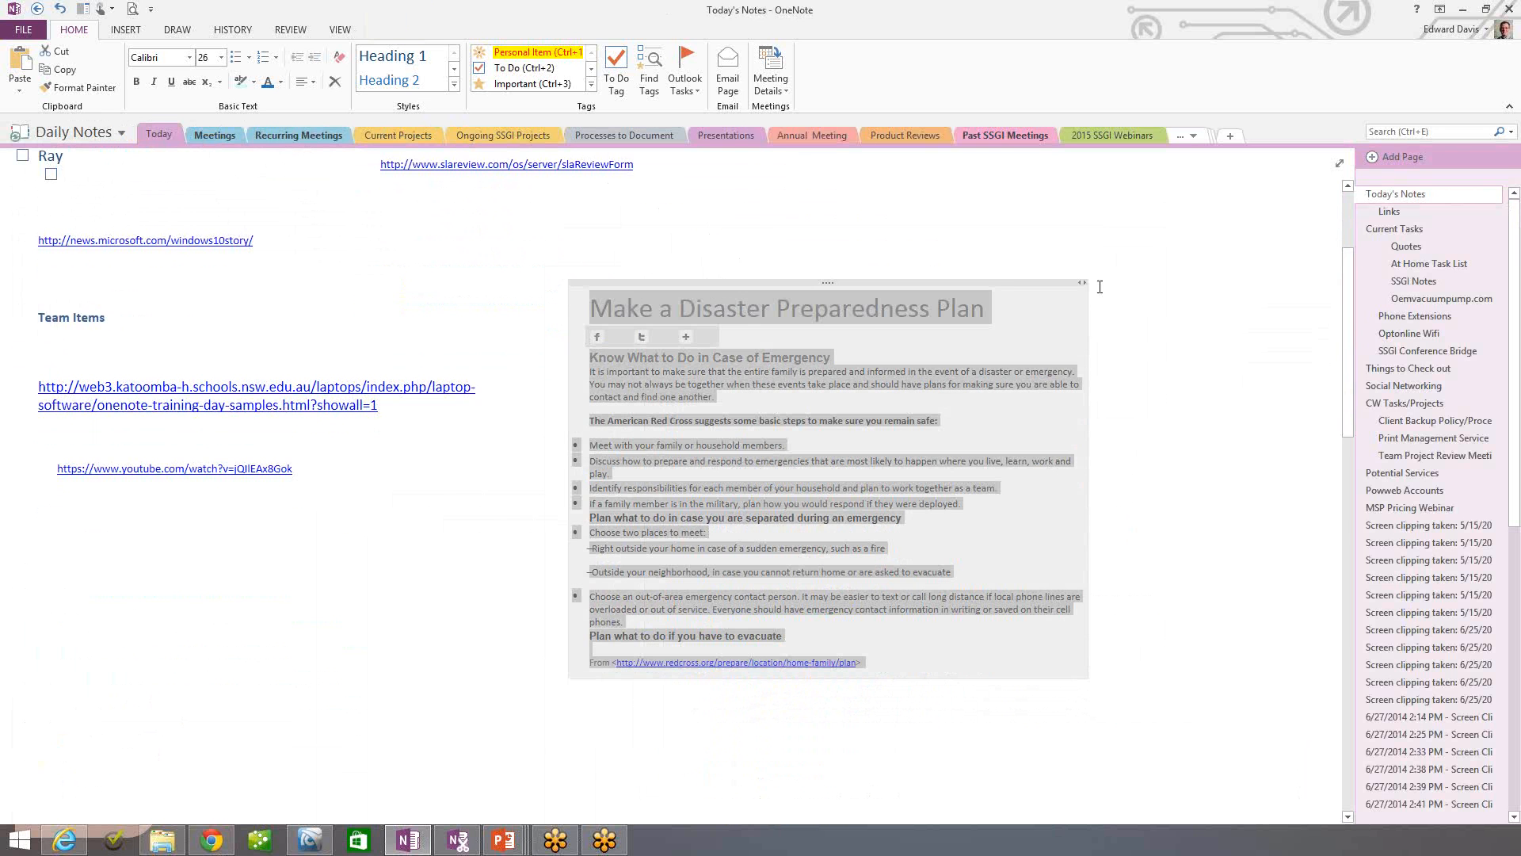
pyautogui.click(987, 297)
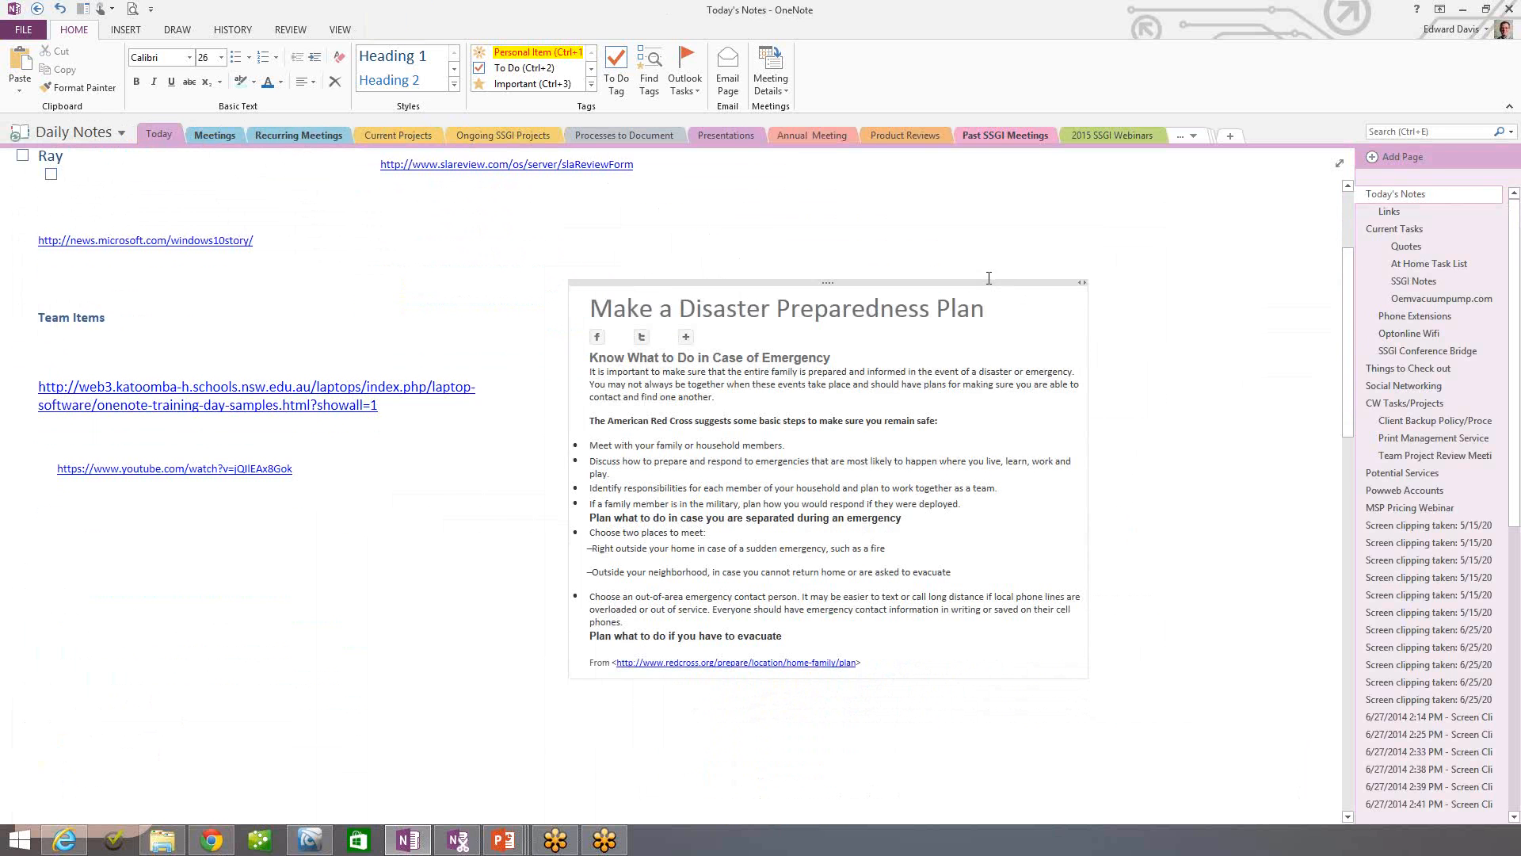
# - Add the line "Check out the other web pages on this" below the source link of the pasted block
pyautogui.click(911, 674)
pyautogui.press('Return')
pyautogui.write('Check out')
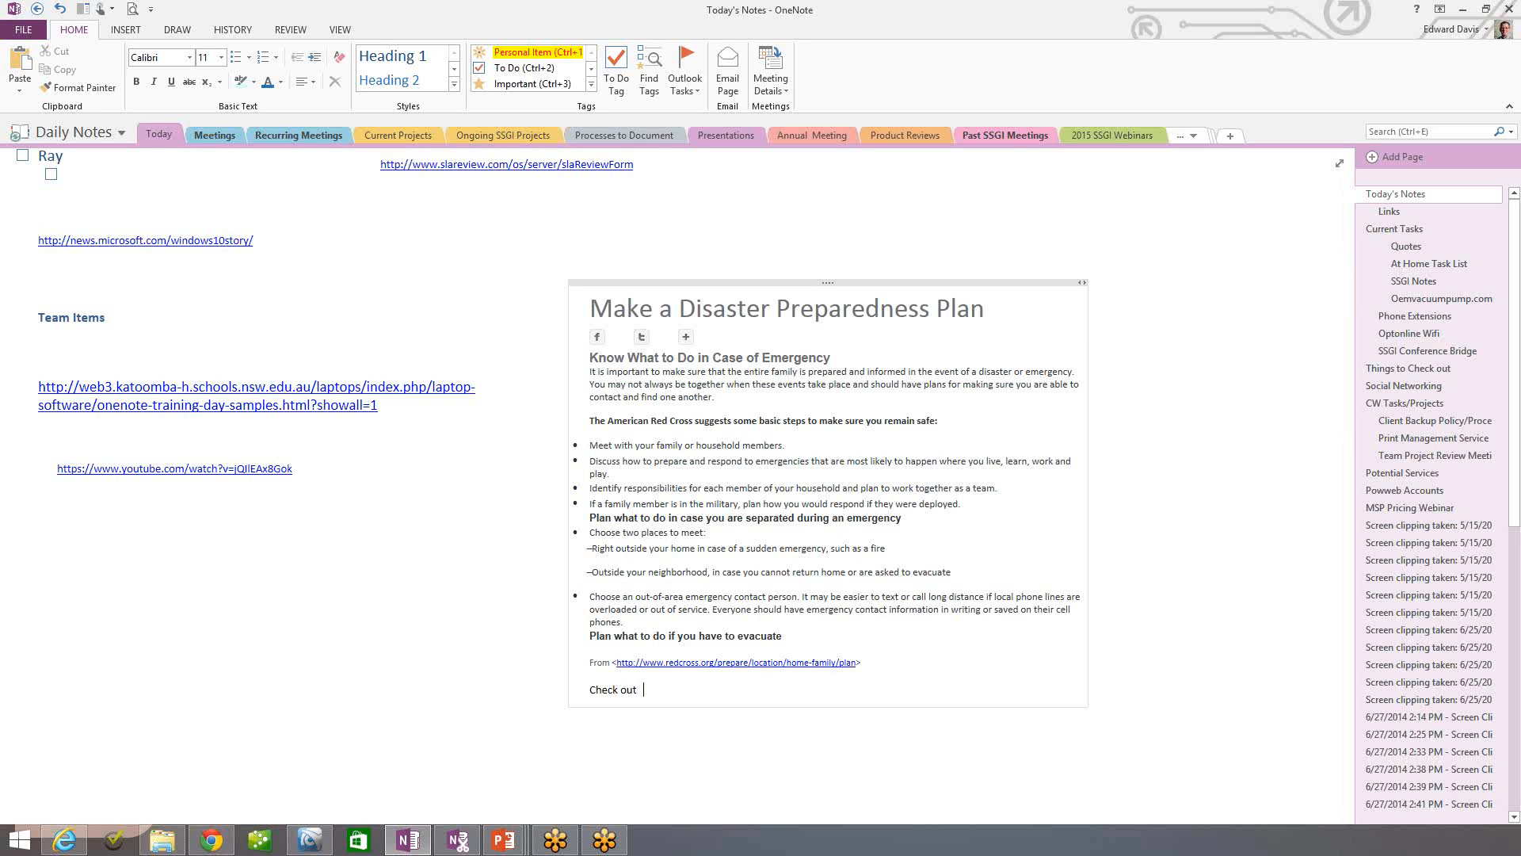
pyautogui.write(' the oth')
pyautogui.write('er ')
pyautogui.write('web pah')
pyautogui.write('ges on th')
pyautogui.write('us')
pyautogui.press('BackSpace')
pyautogui.press('BackSpace')
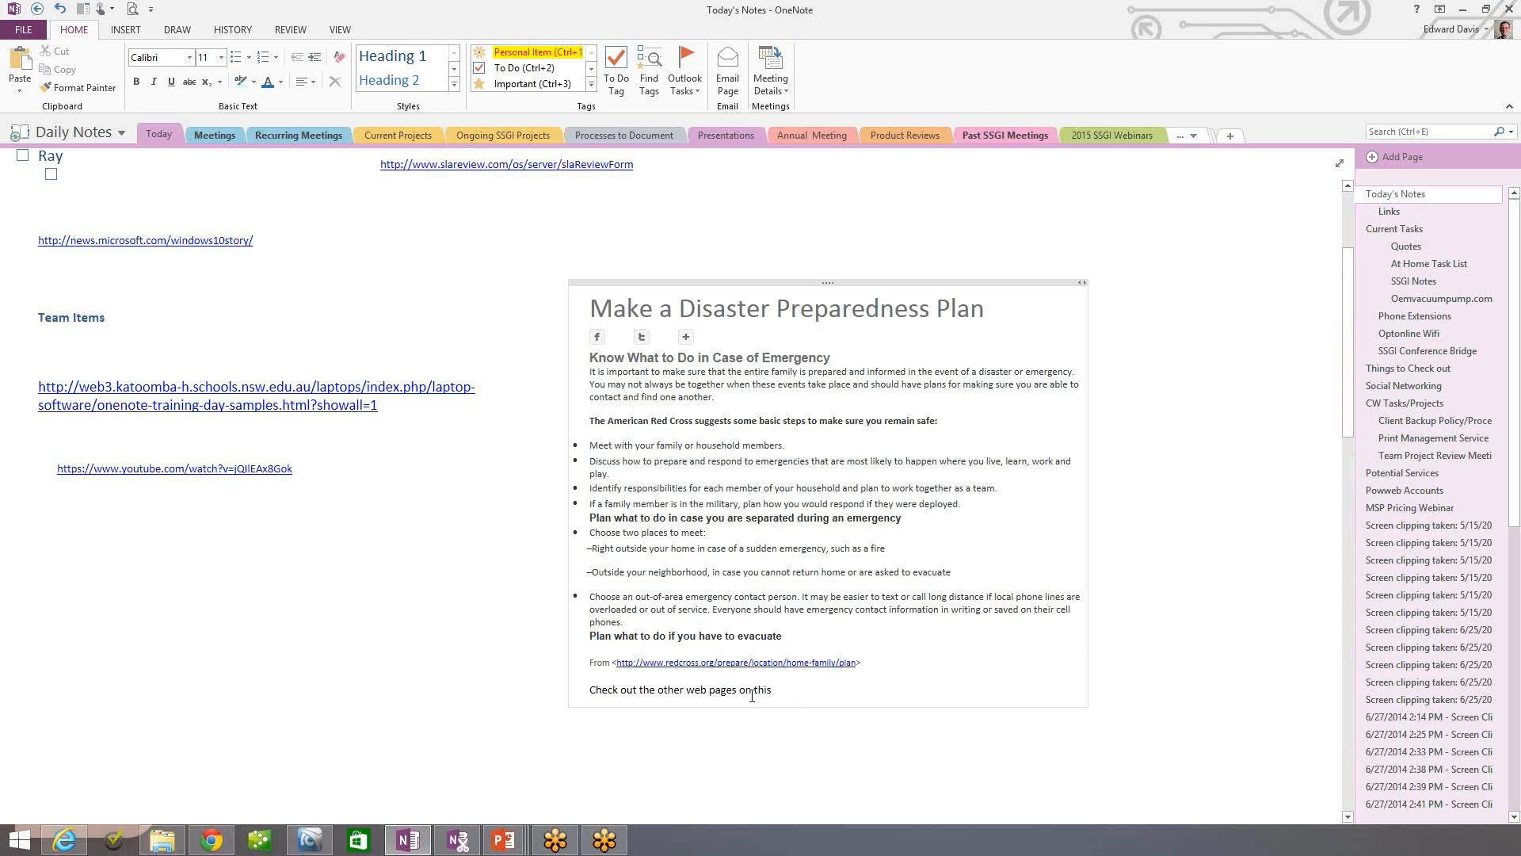
# - Make the line "Check out the other web pages on this" bold and blue
pyautogui.moveTo(773, 691); pyautogui.dragTo(586, 691)
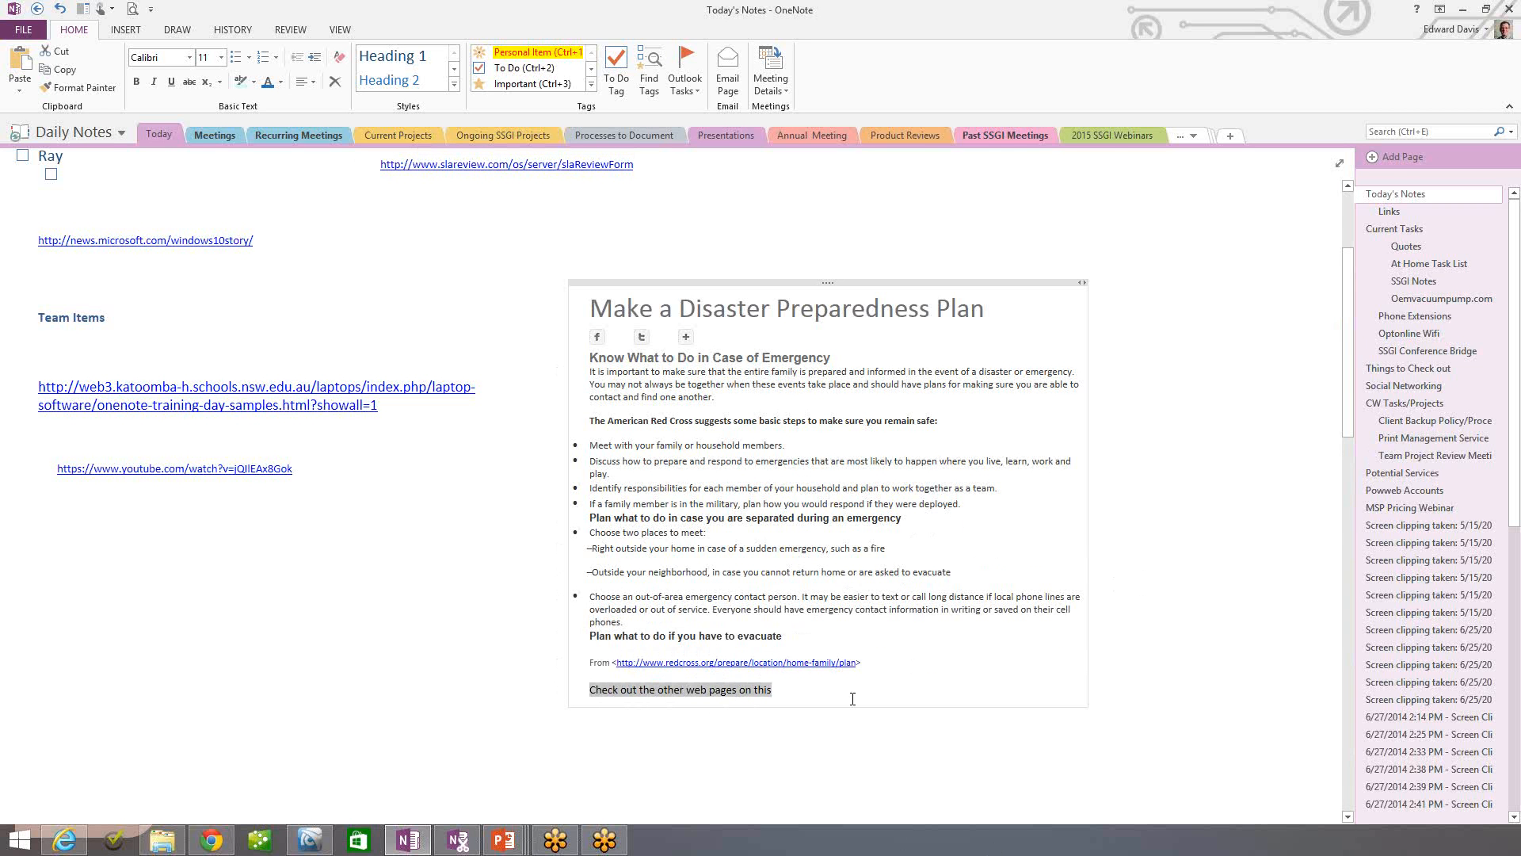
pyautogui.rightClick(706, 693)
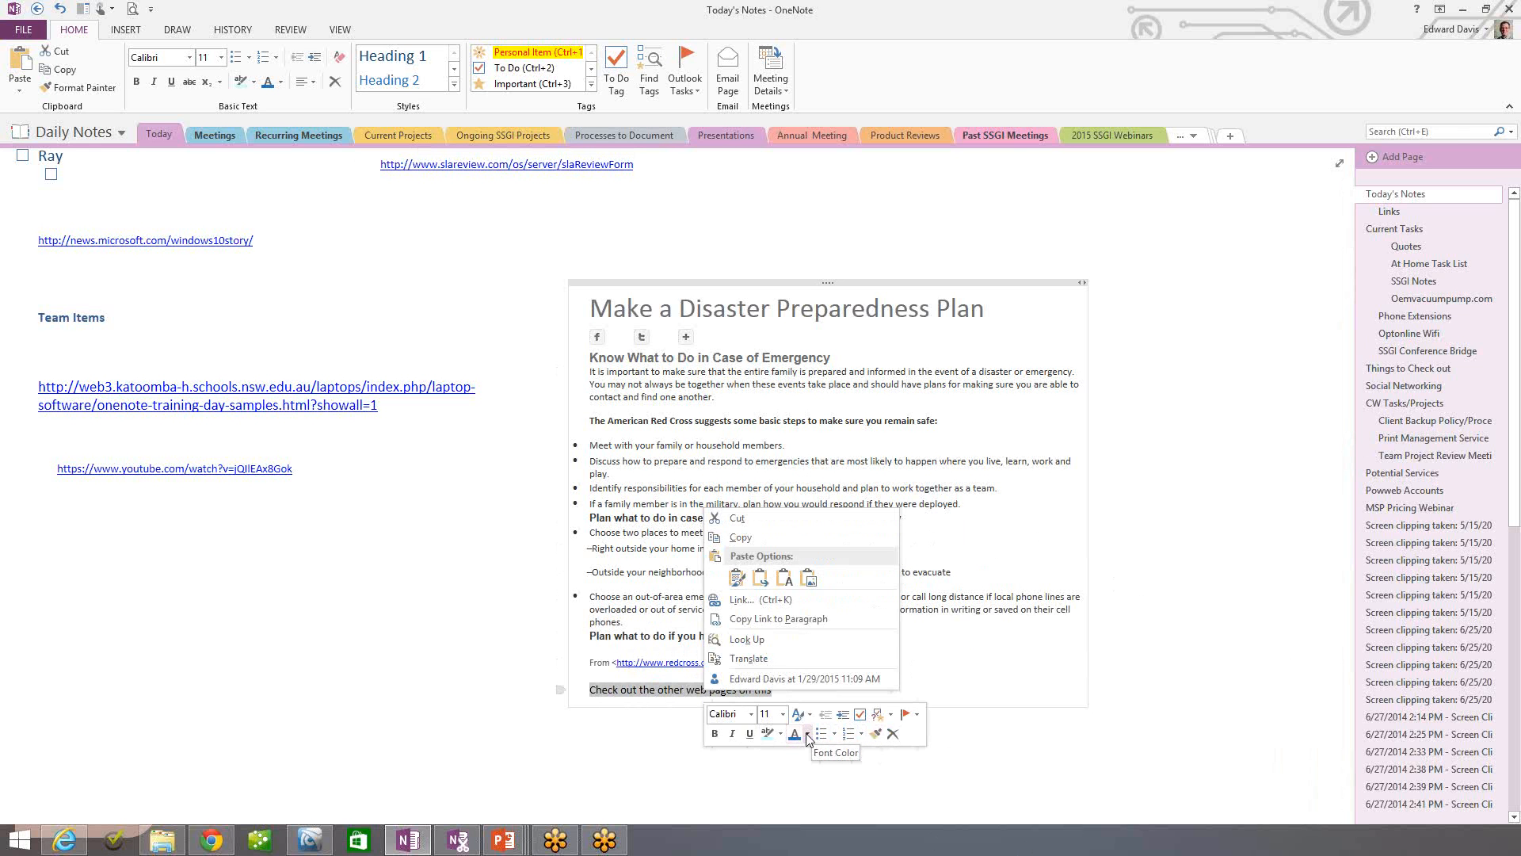
pyautogui.click(718, 734)
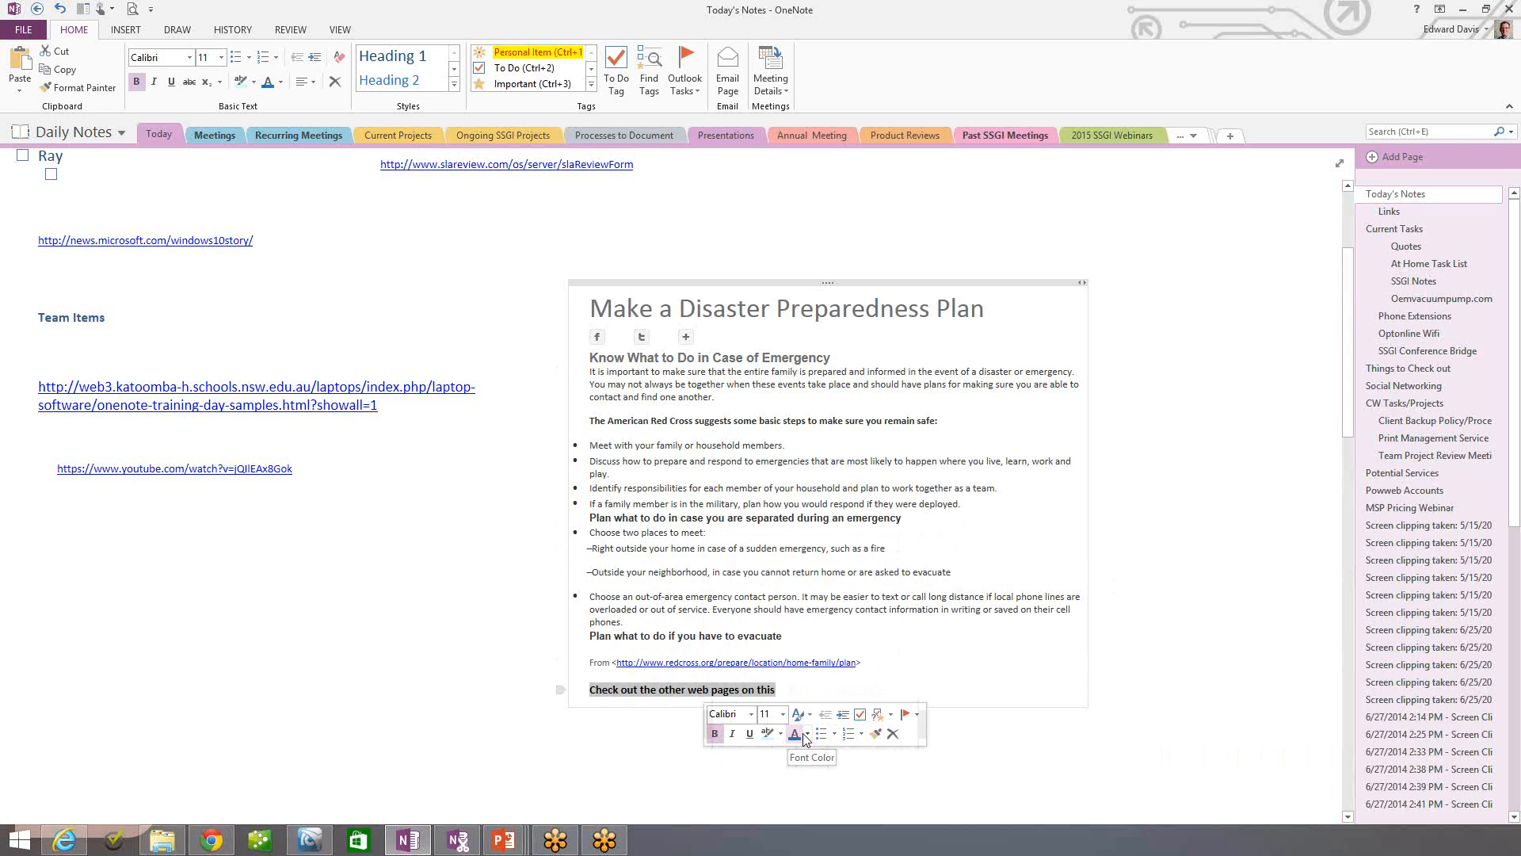
pyautogui.click(806, 736)
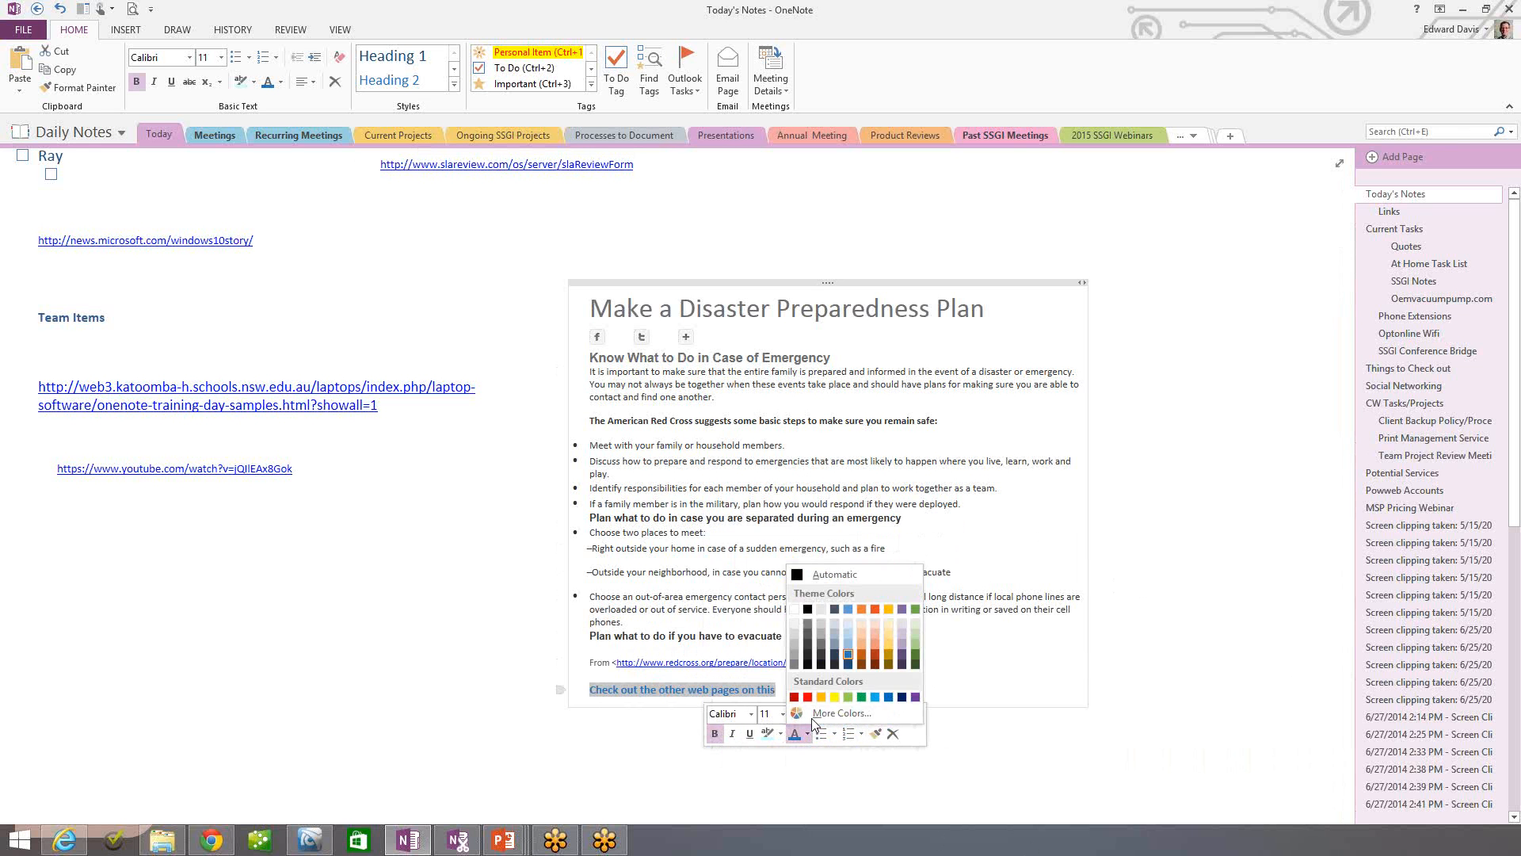
pyautogui.click(930, 663)
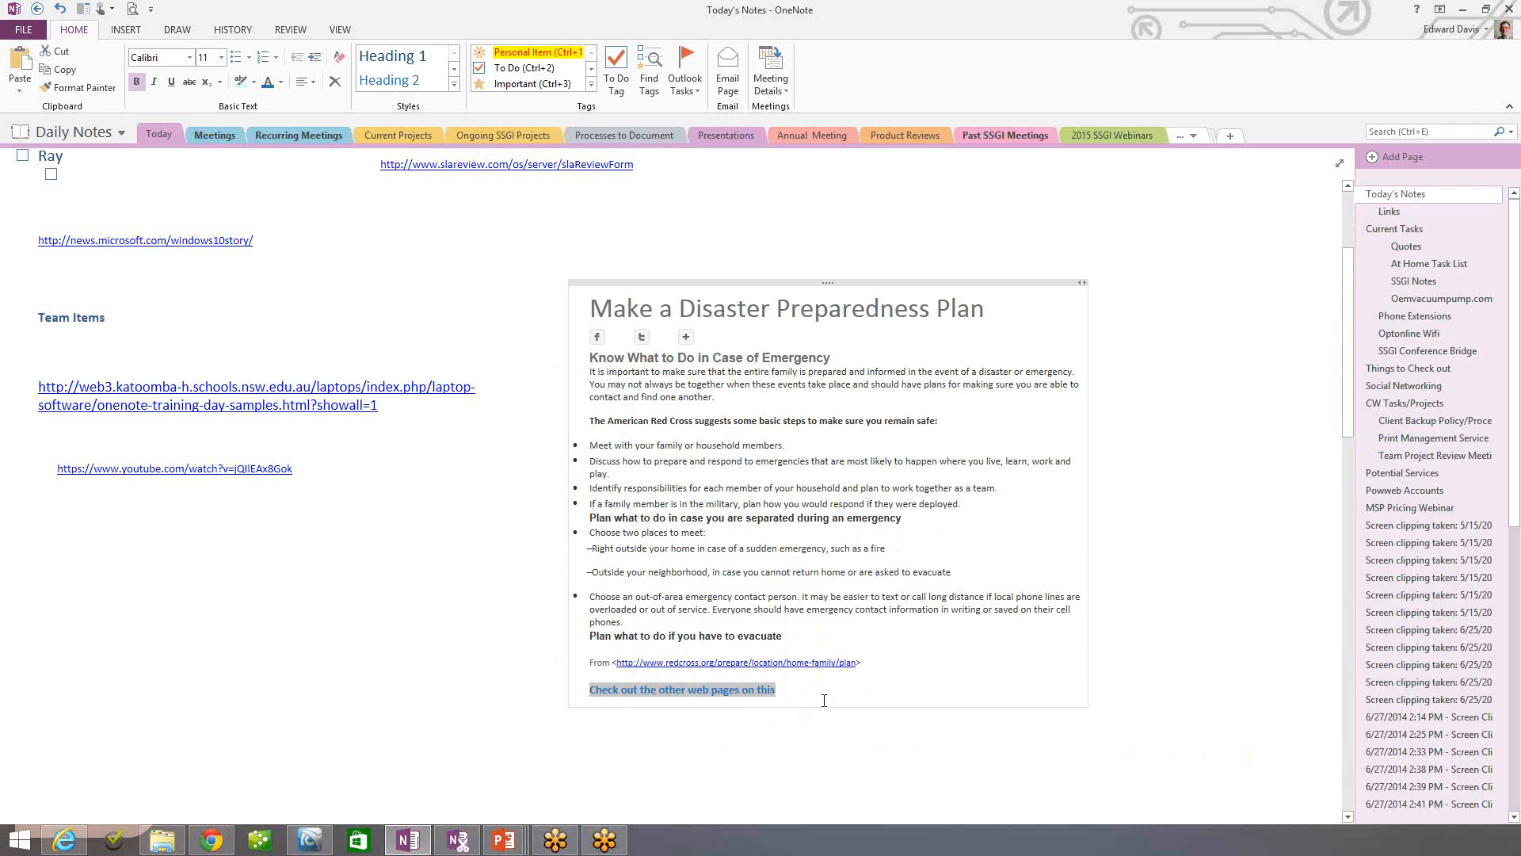
pyautogui.click(779, 728)
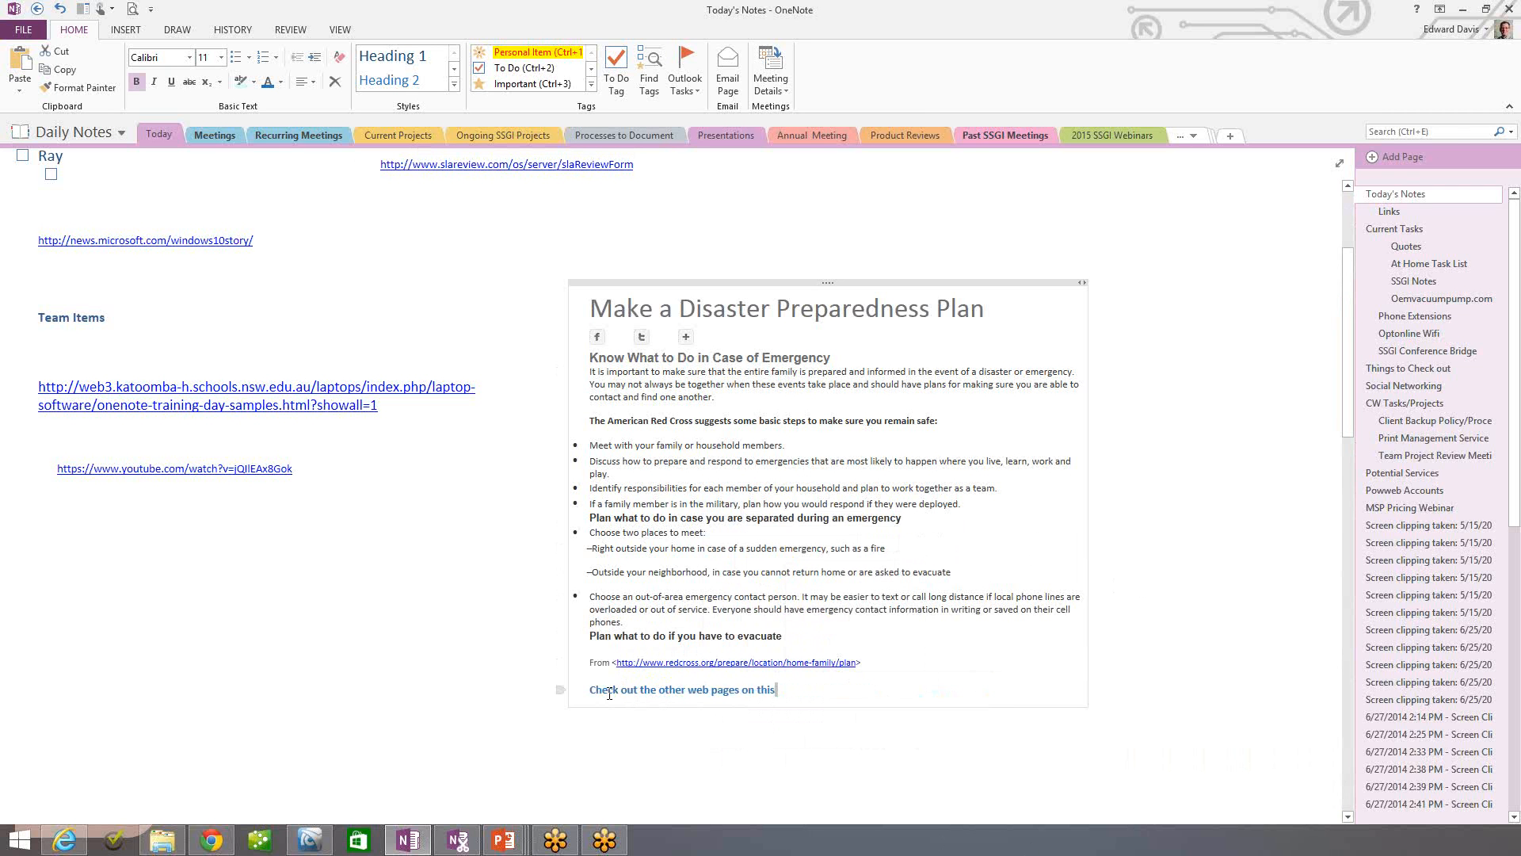
# - Change the font color of the "Check out the other web pages on this" line to red
pyautogui.moveTo(591, 690); pyautogui.dragTo(778, 693)
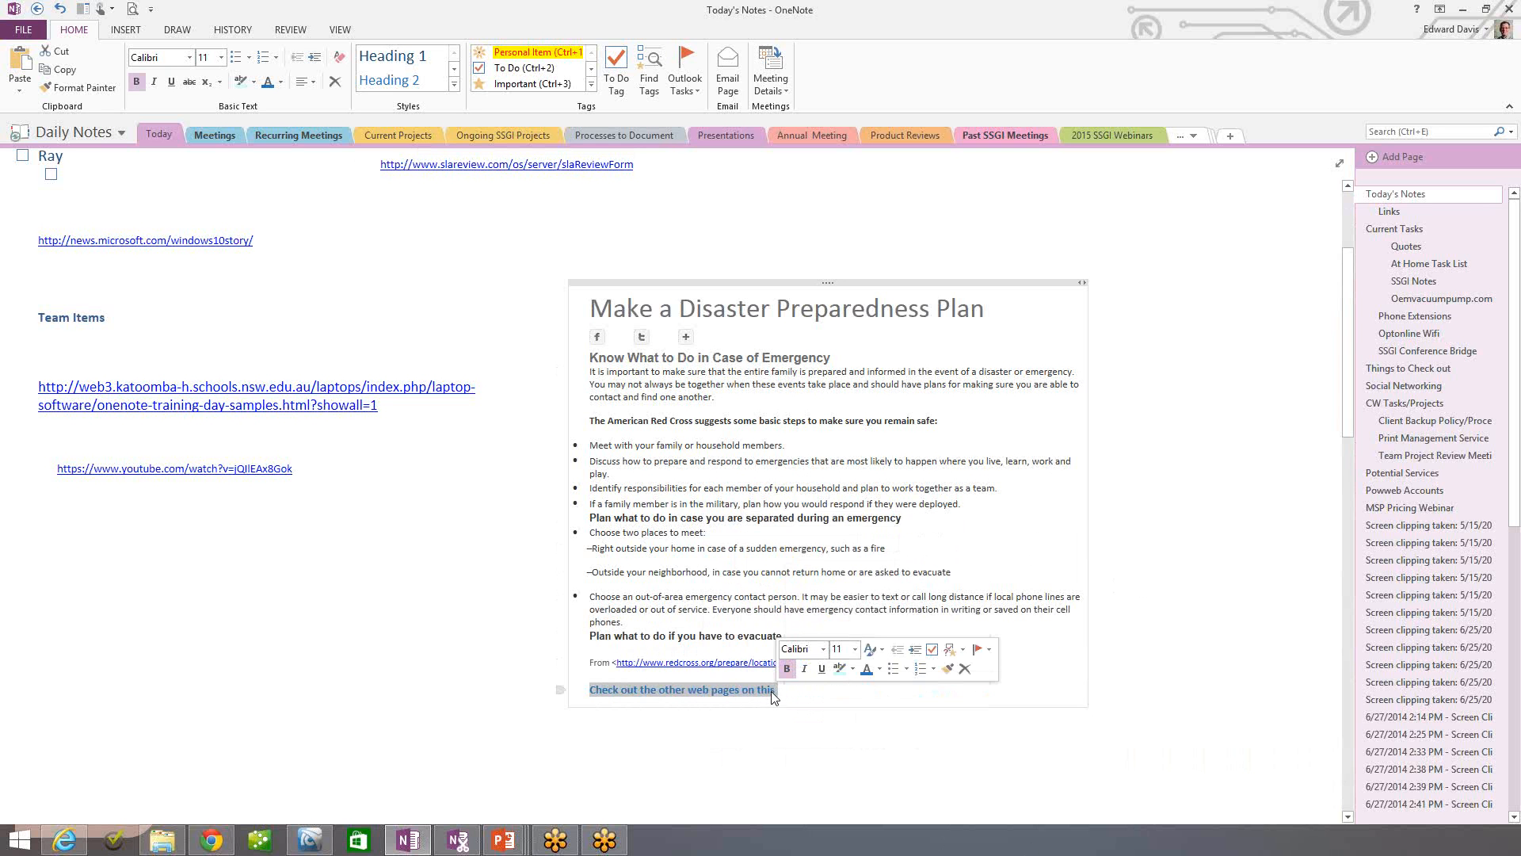
pyautogui.click(879, 670)
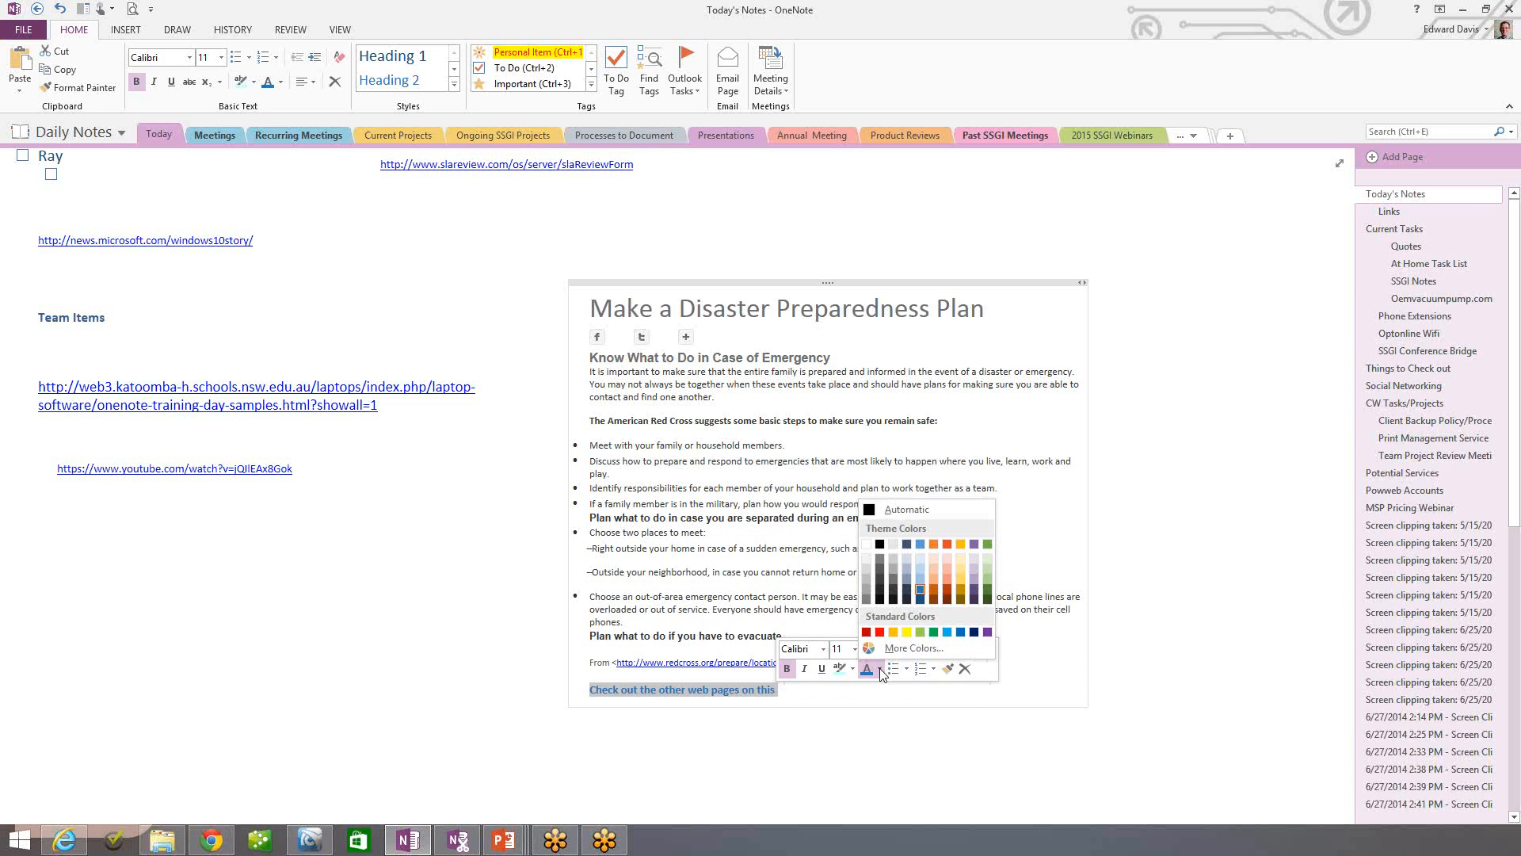
pyautogui.click(879, 633)
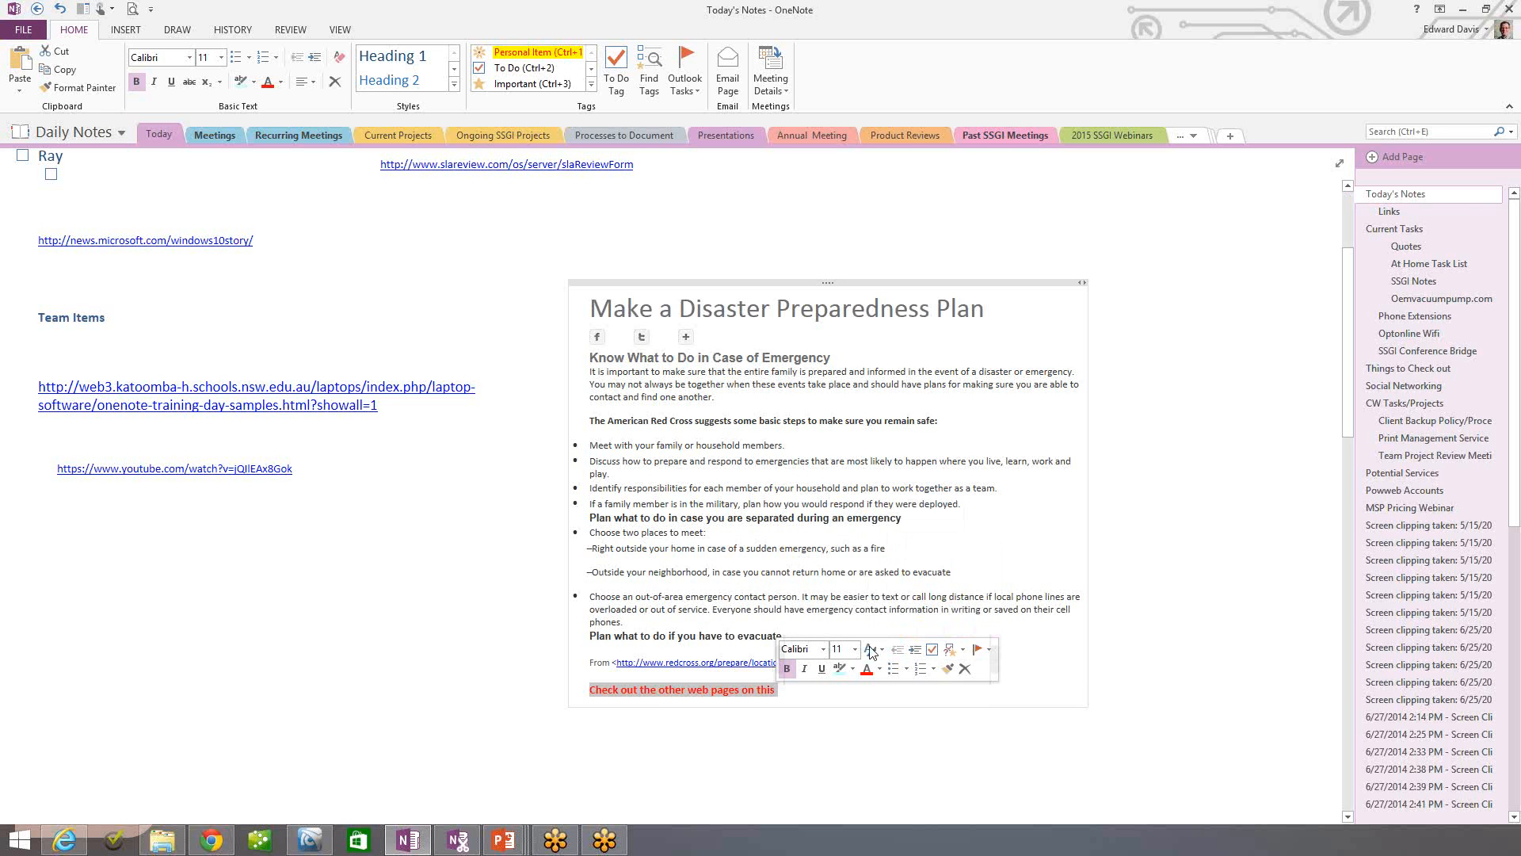
pyautogui.click(838, 748)
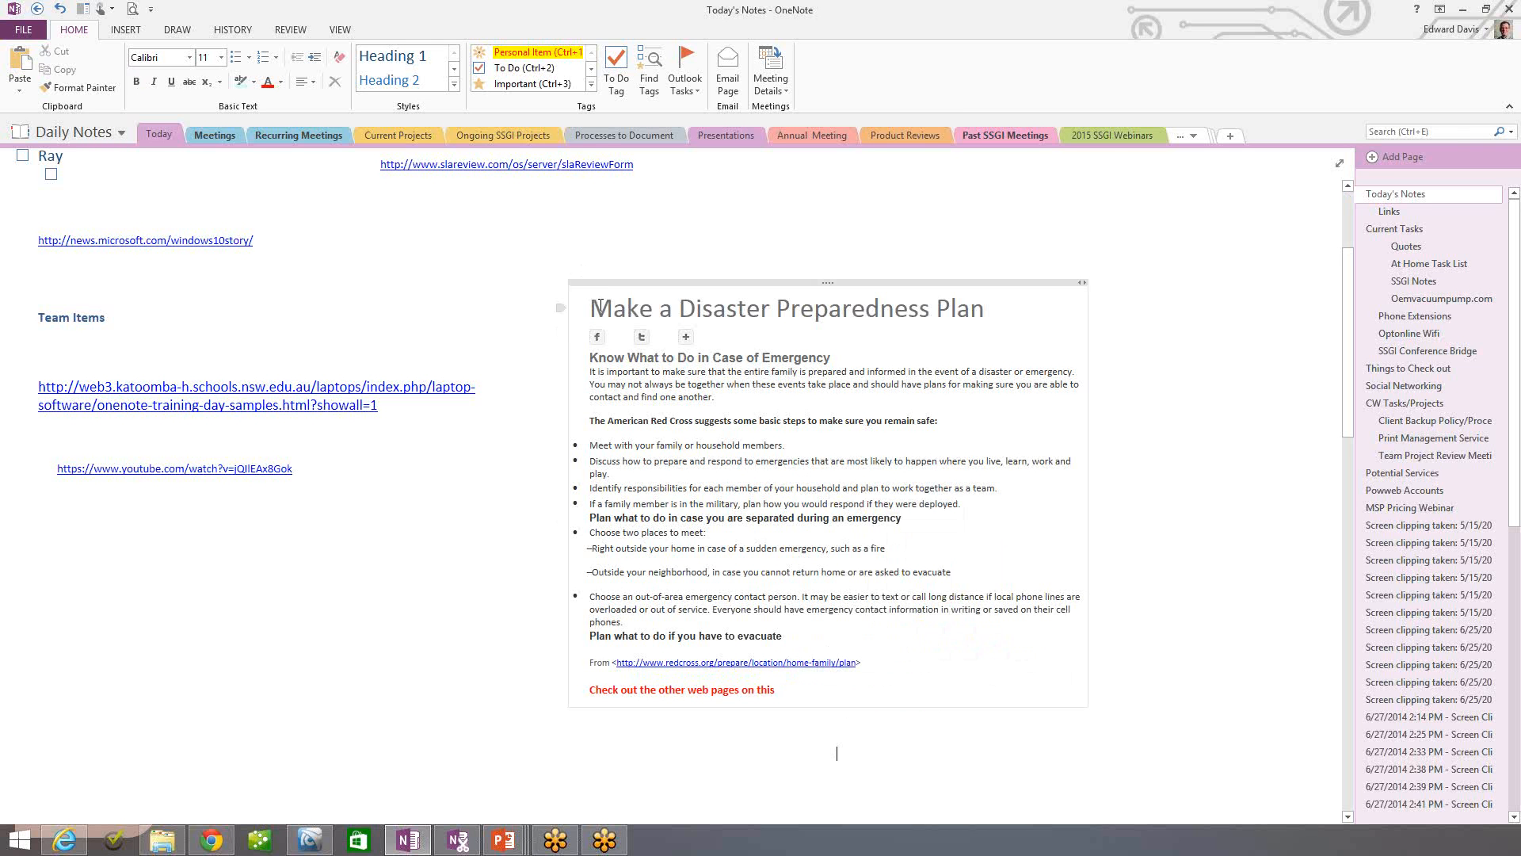
# - Return to the OneNote Webinar Notebook and view its Procedures and Contacts sections
pyautogui.moveTo(591, 308); pyautogui.dragTo(951, 309)
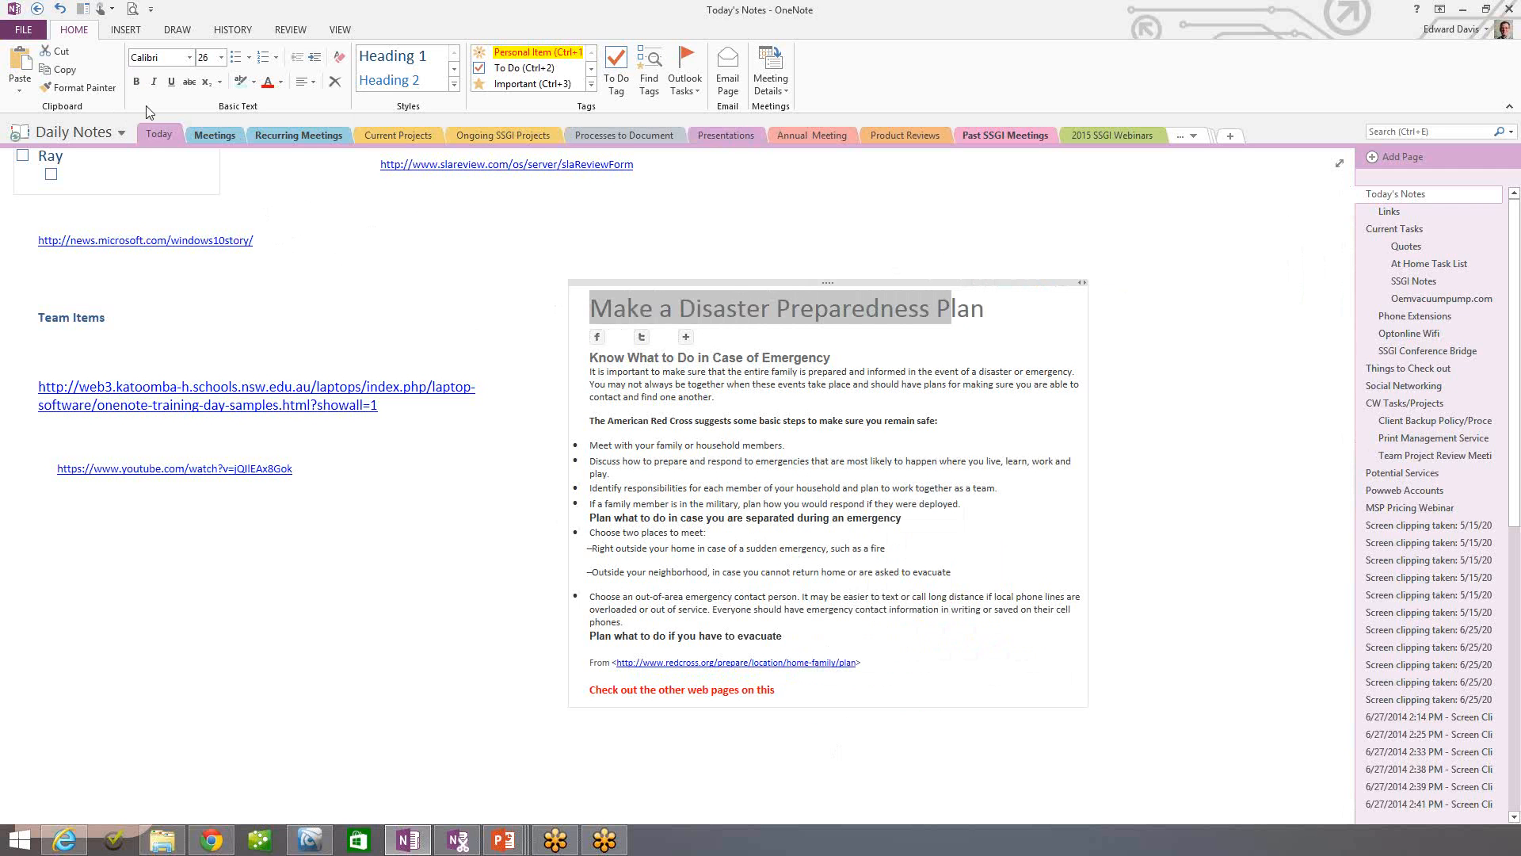
pyautogui.click(83, 132)
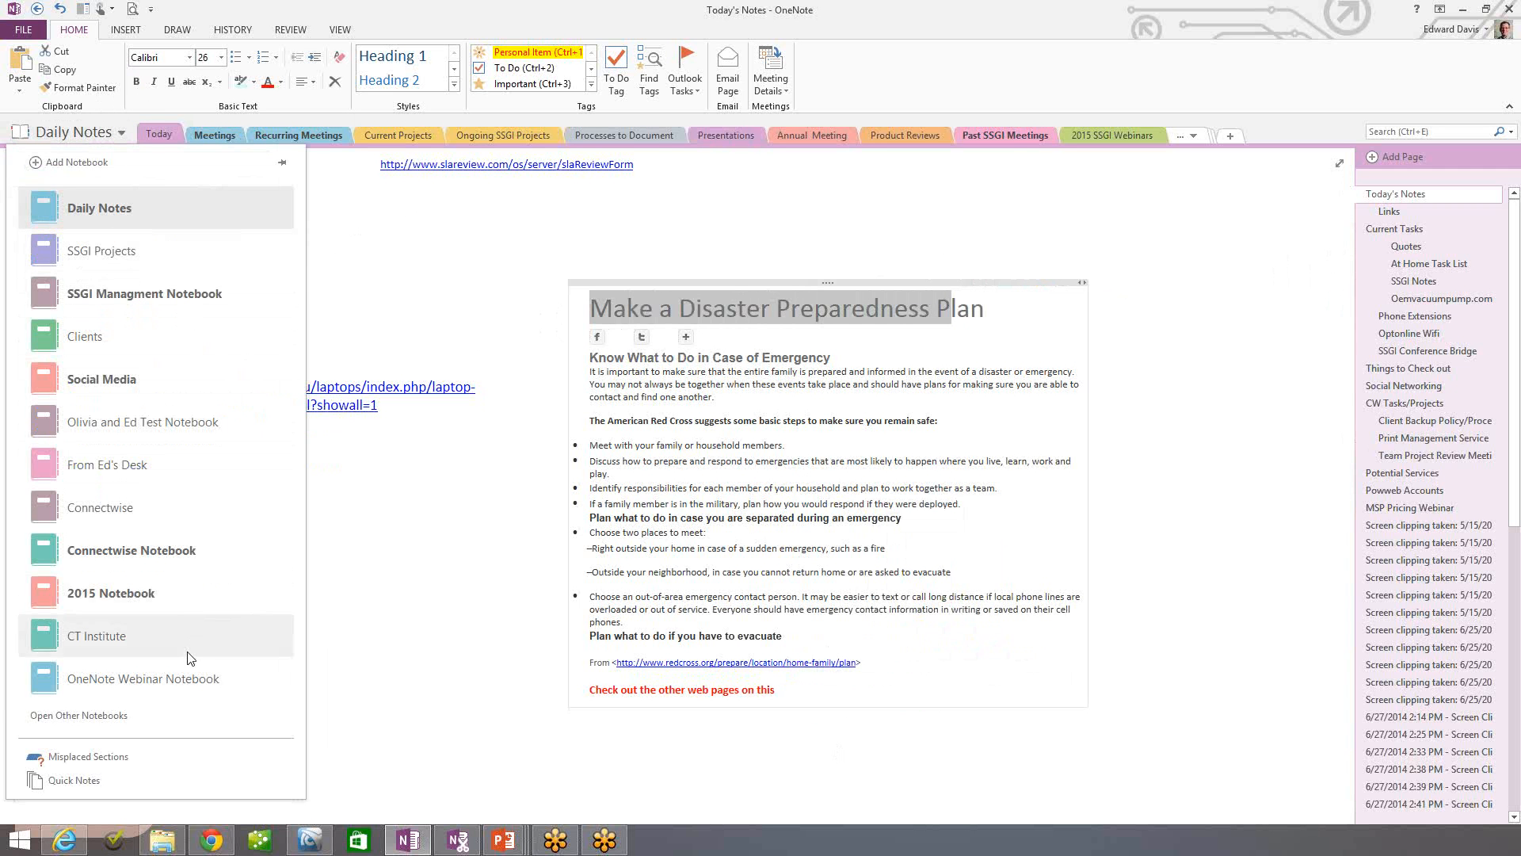
pyautogui.click(169, 679)
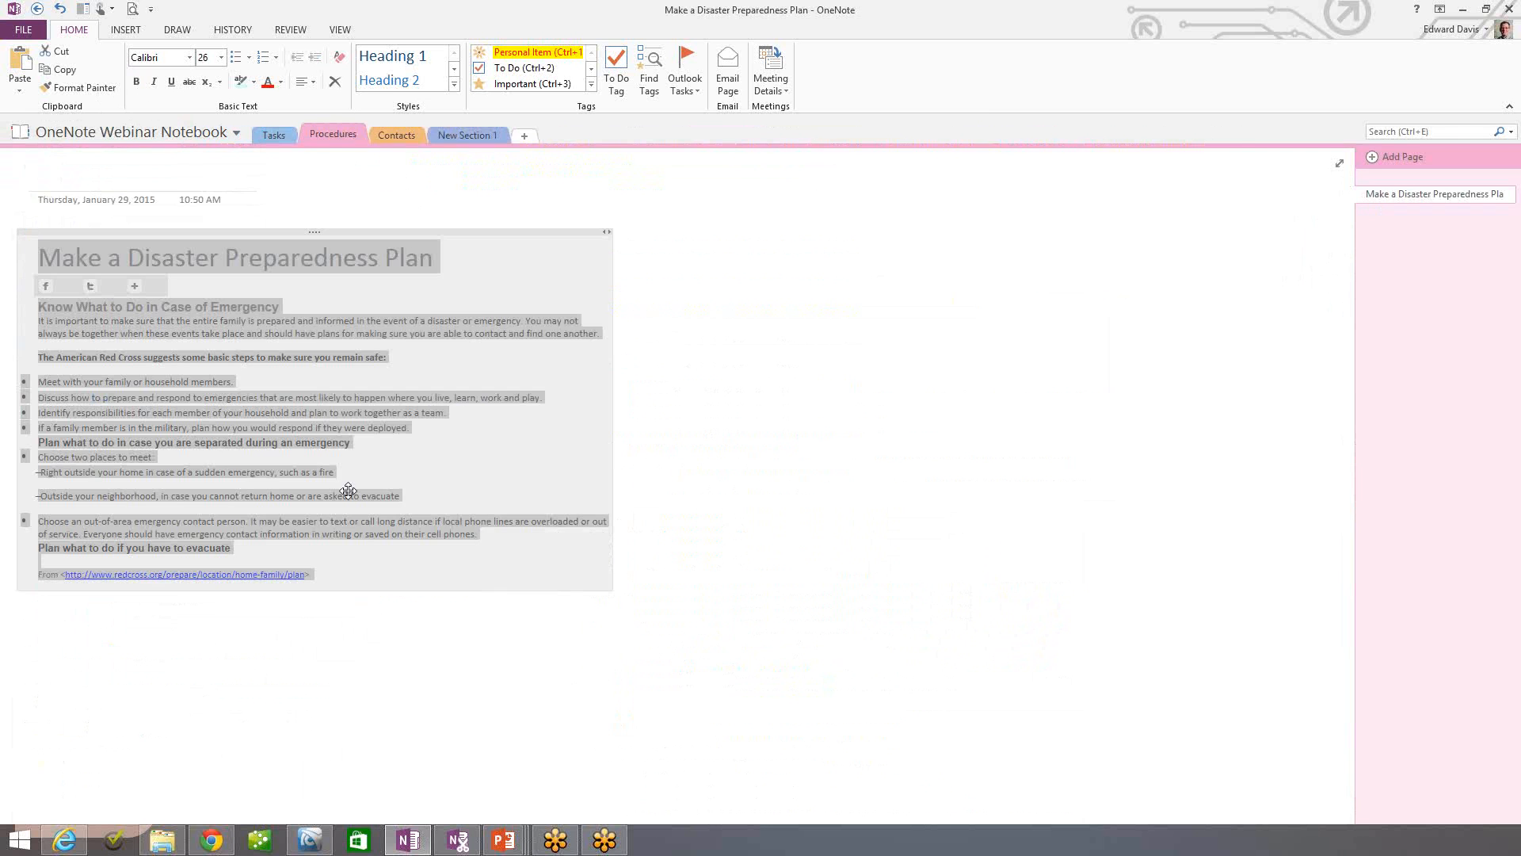
pyautogui.click(912, 312)
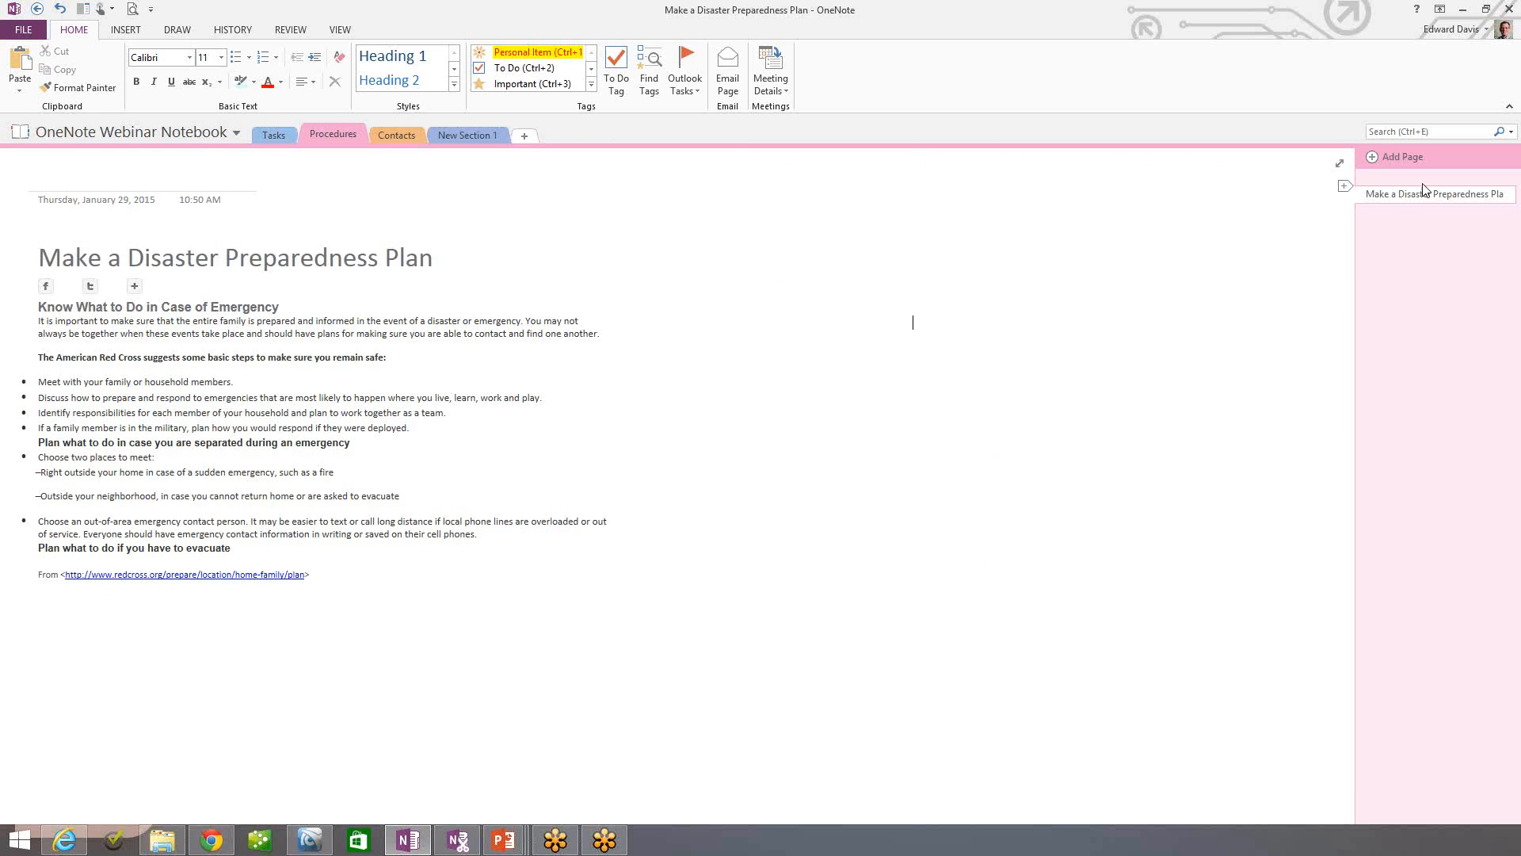
pyautogui.click(389, 136)
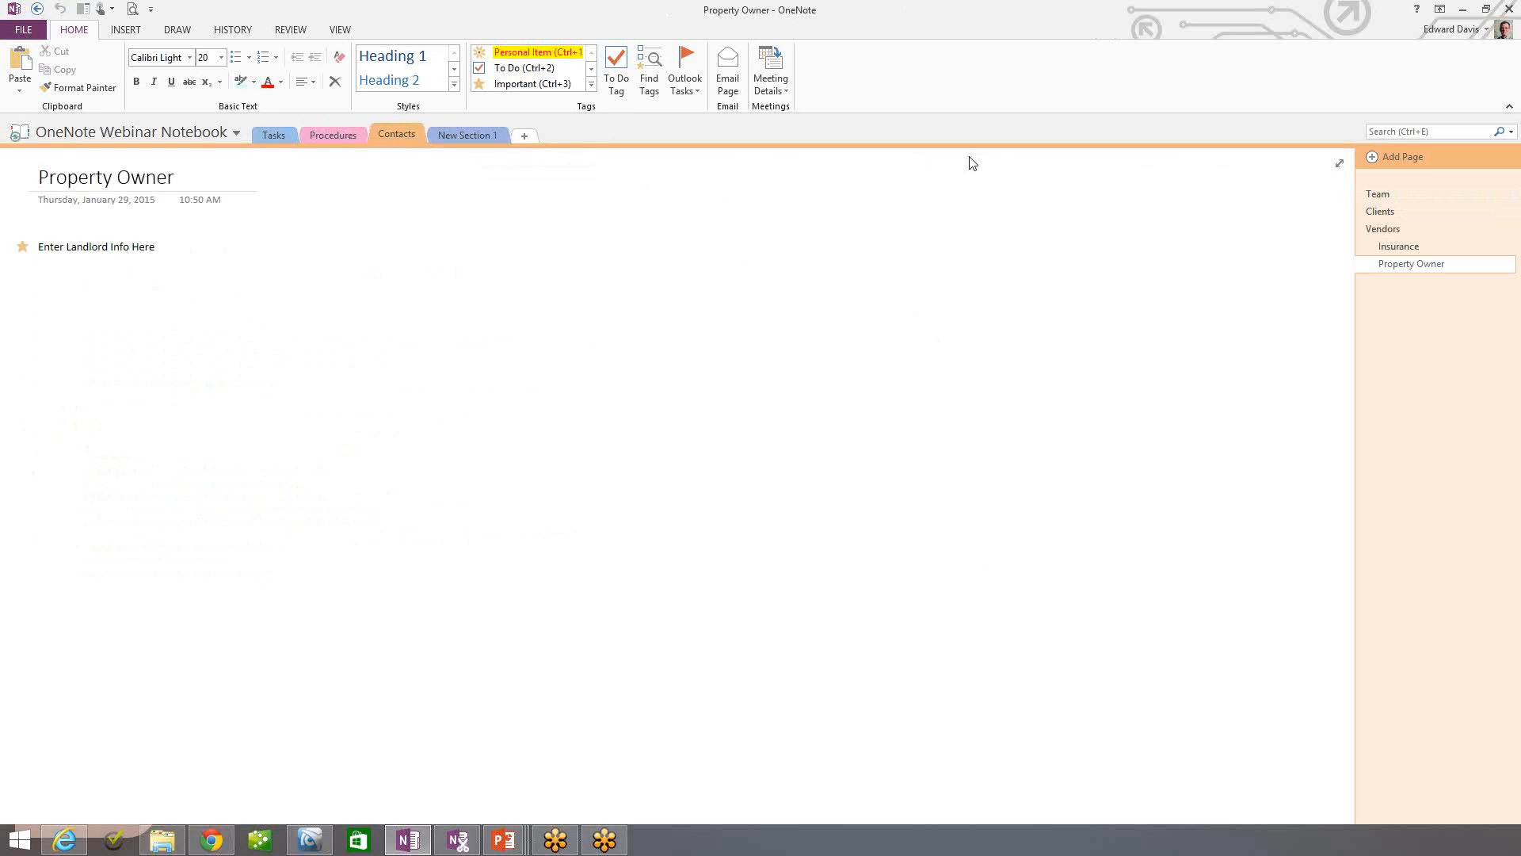
# - Rename the New Section 1 section as Research
pyautogui.click(465, 135)
pyautogui.rightClick(464, 135)
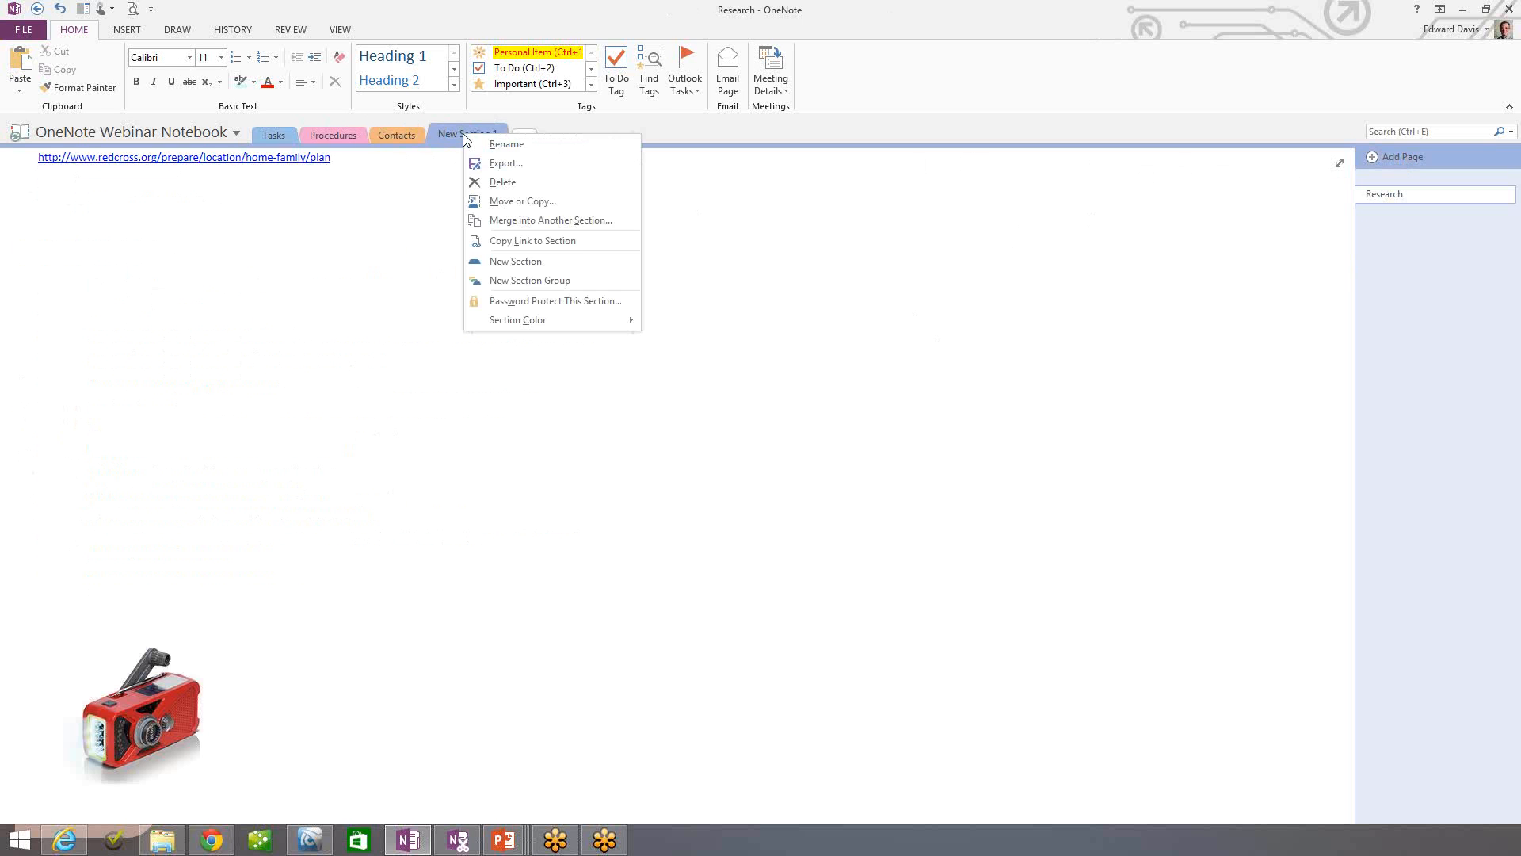
pyautogui.click(495, 144)
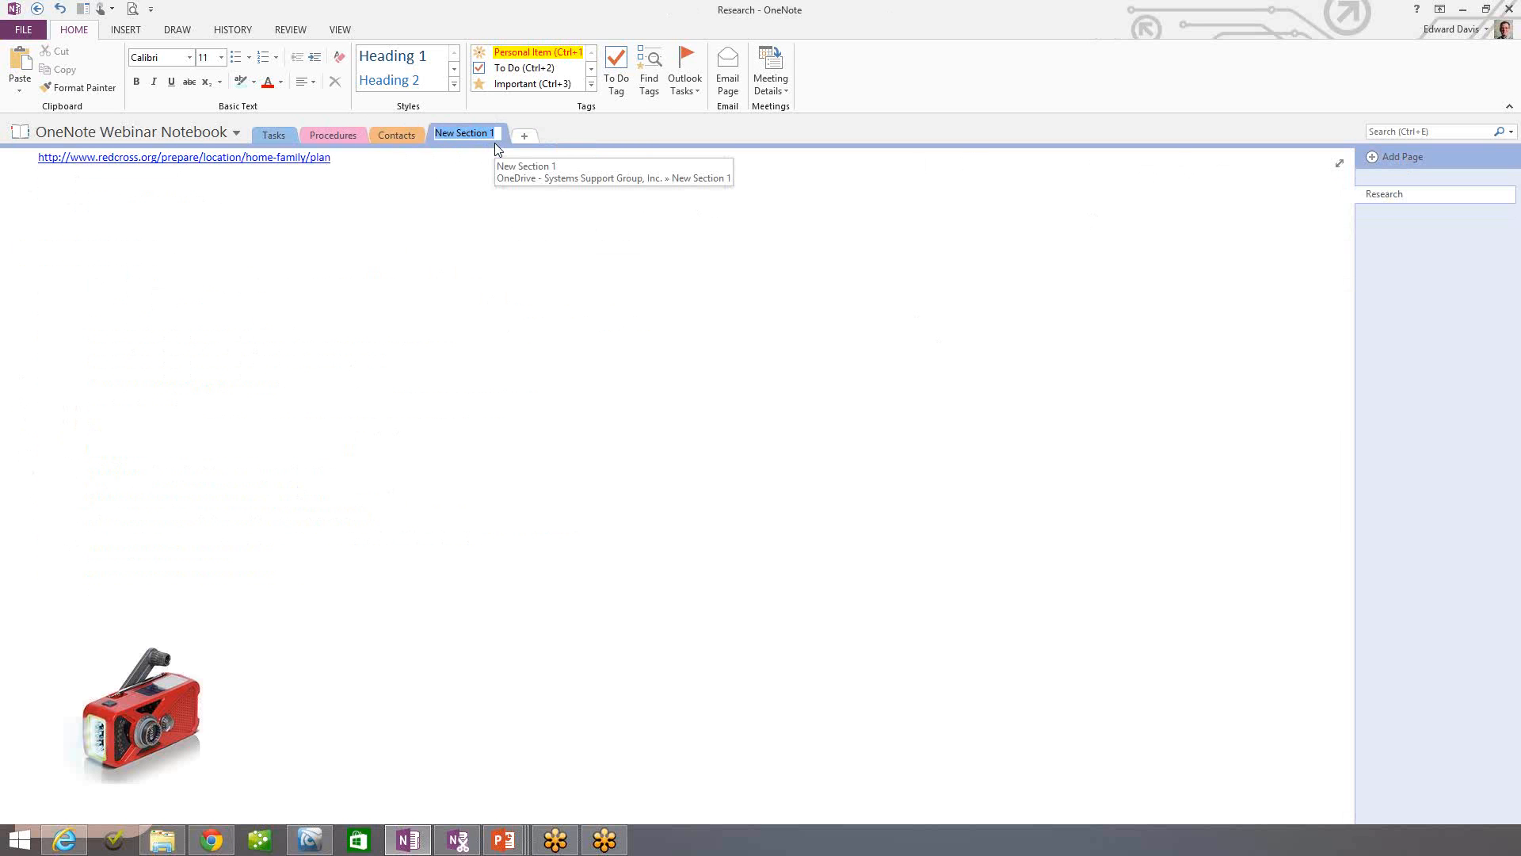
pyautogui.write('Resear')
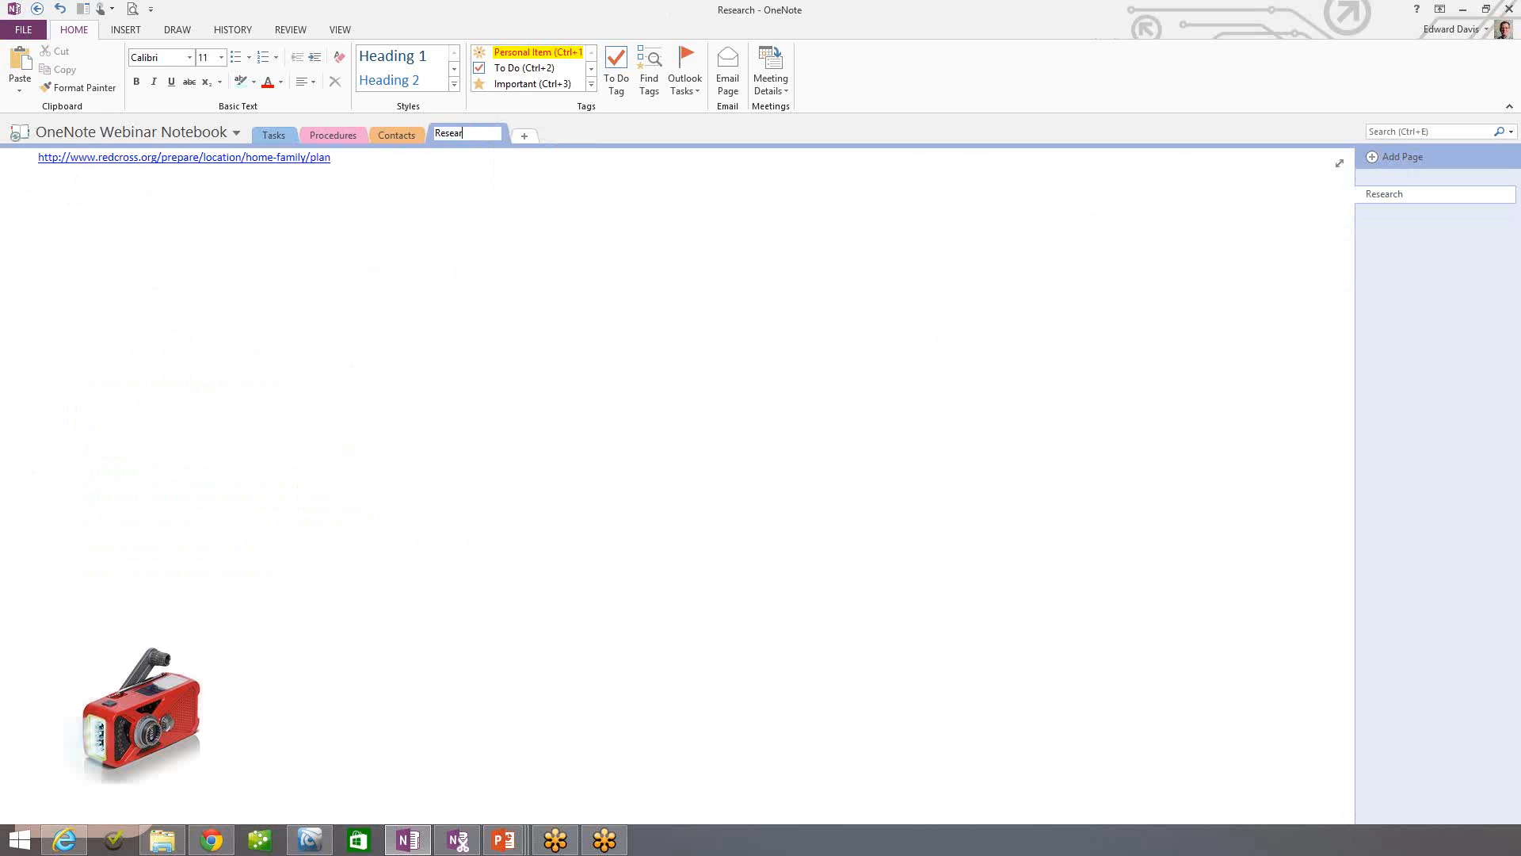
pyautogui.write('ch')
pyautogui.press('Return')
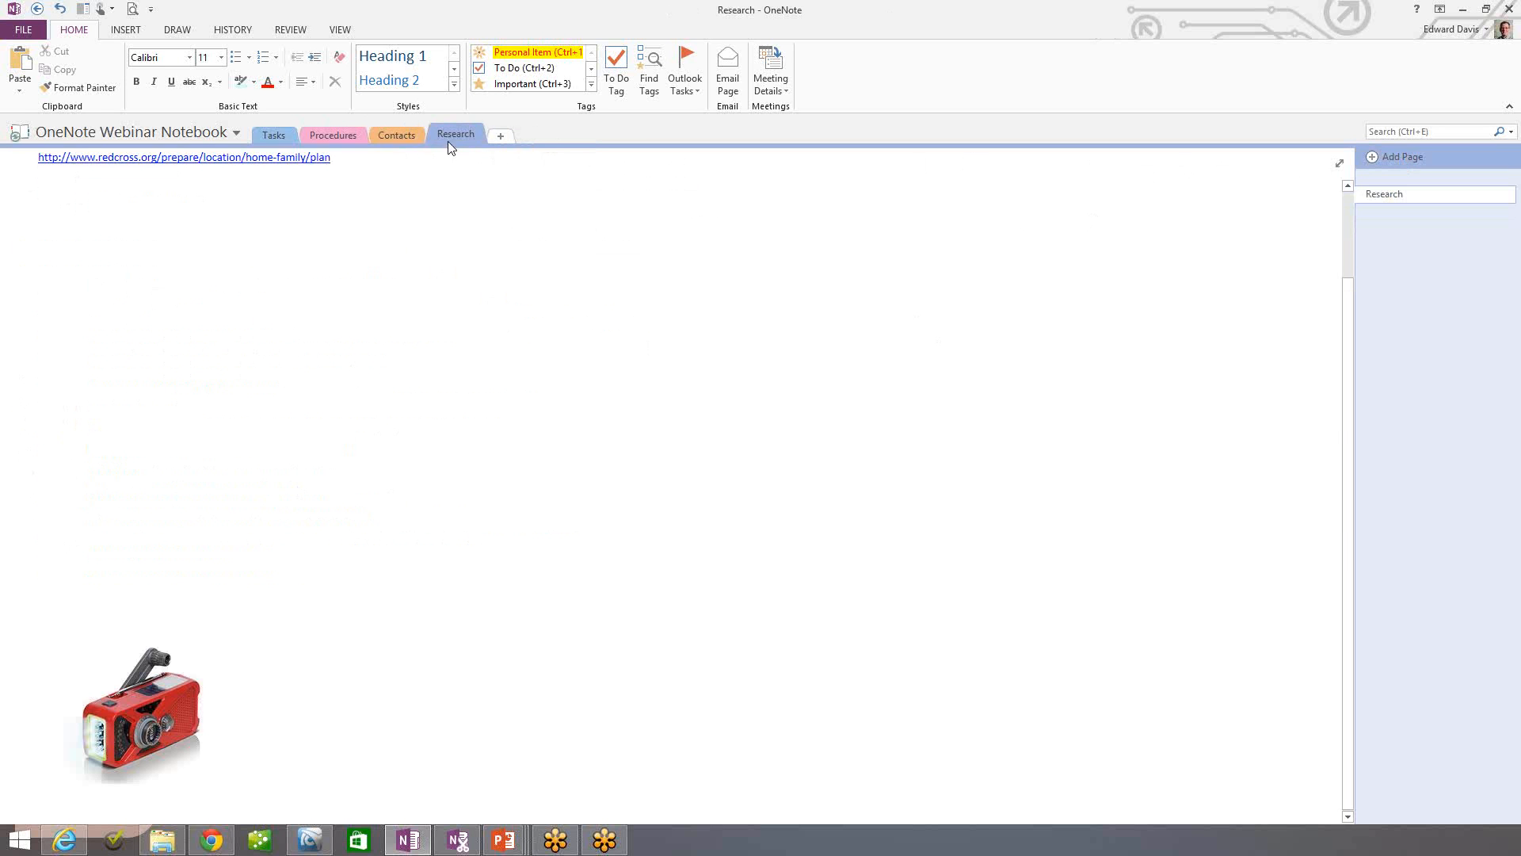
# - Move the Research section between Tasks and Procedures and set its section color to Lemon Lime
pyautogui.moveTo(472, 136); pyautogui.dragTo(315, 133)
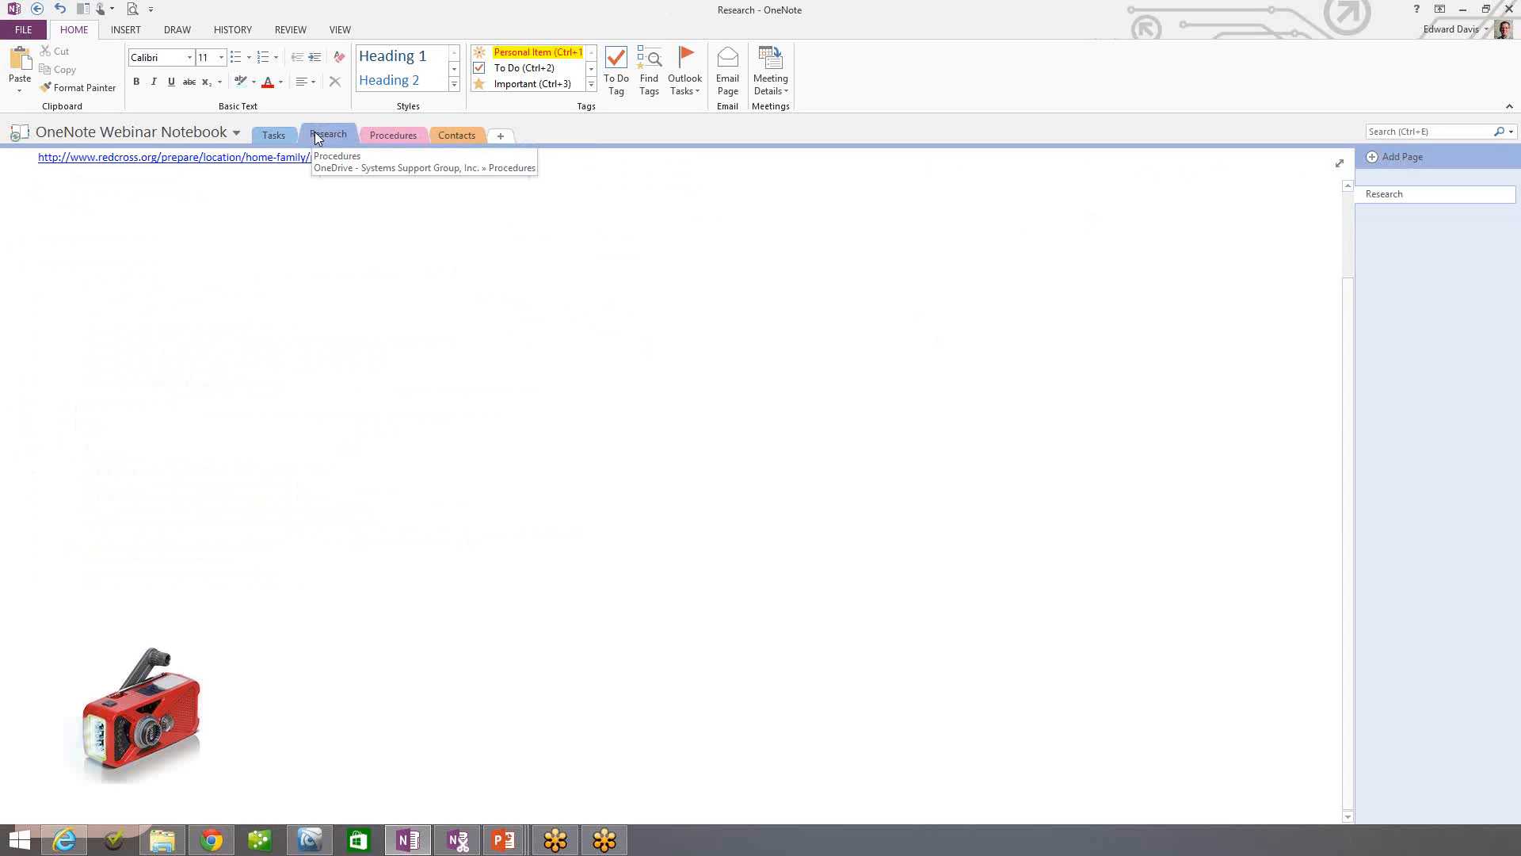
pyautogui.rightClick(331, 136)
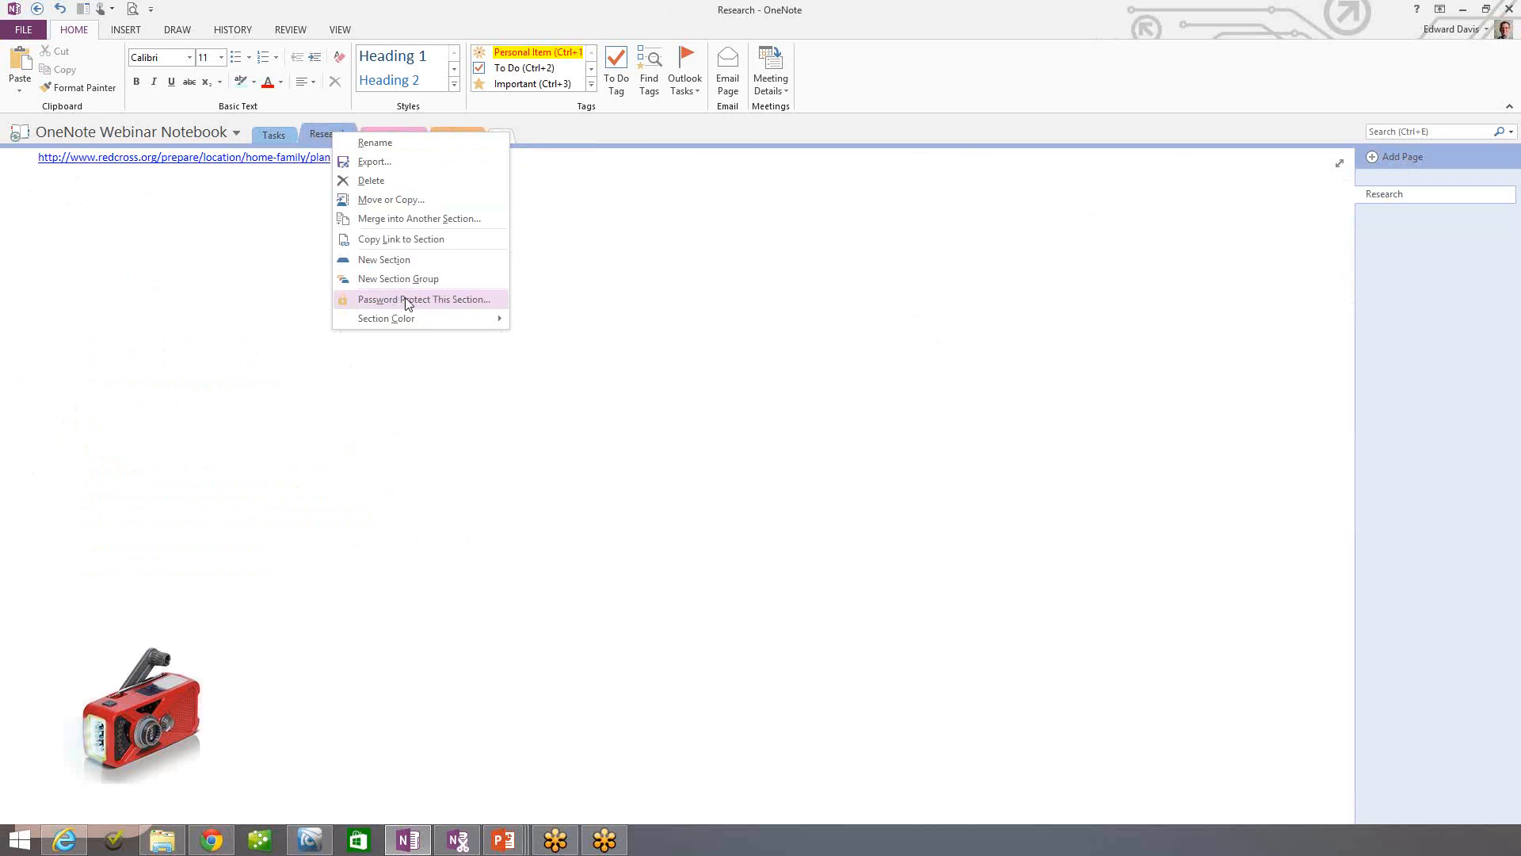
pyautogui.moveTo(426, 325)
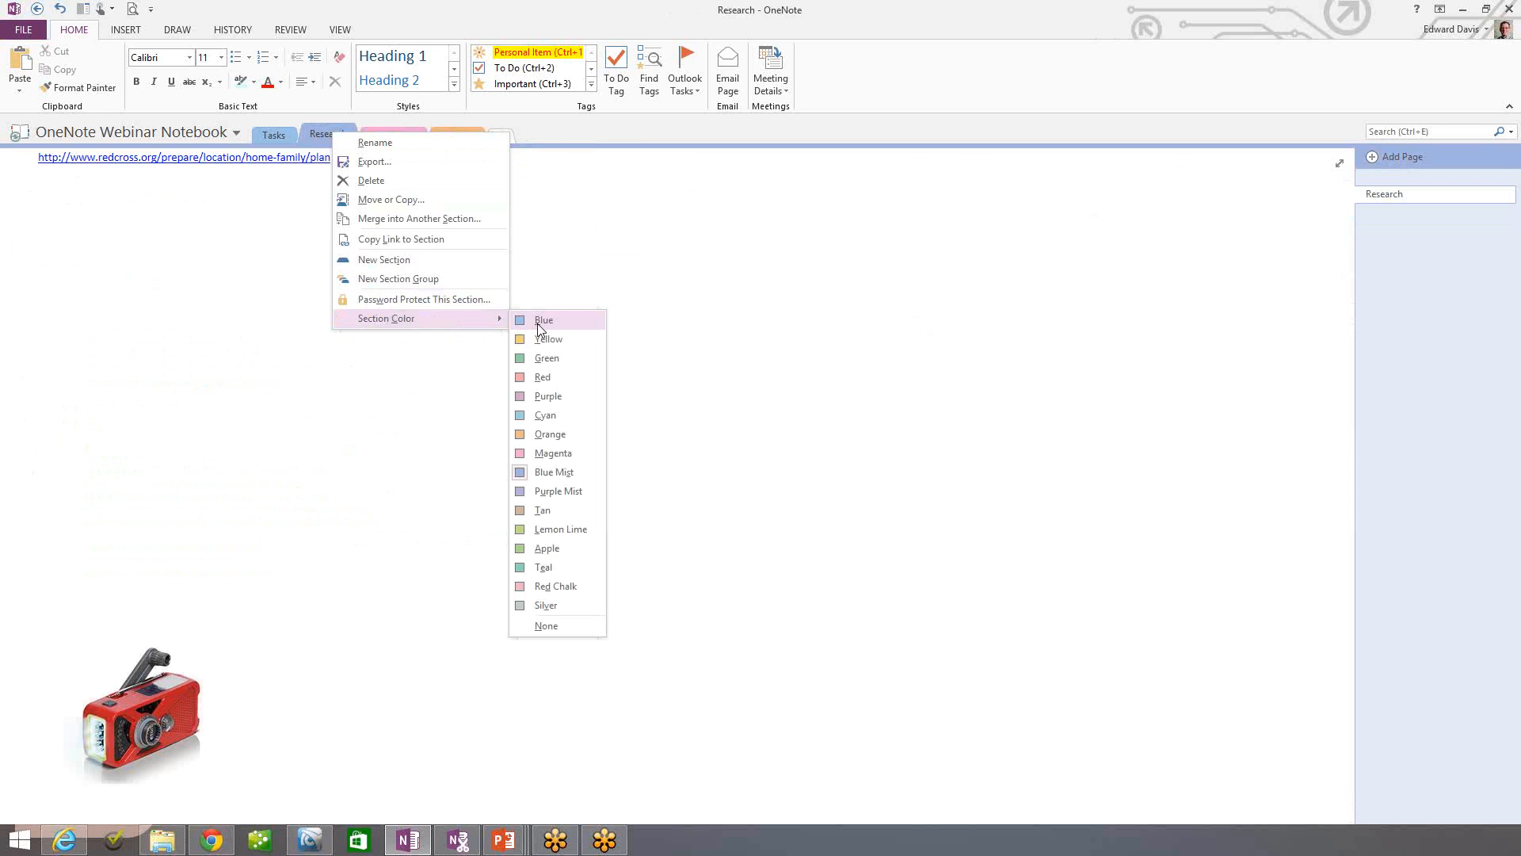
pyautogui.click(561, 529)
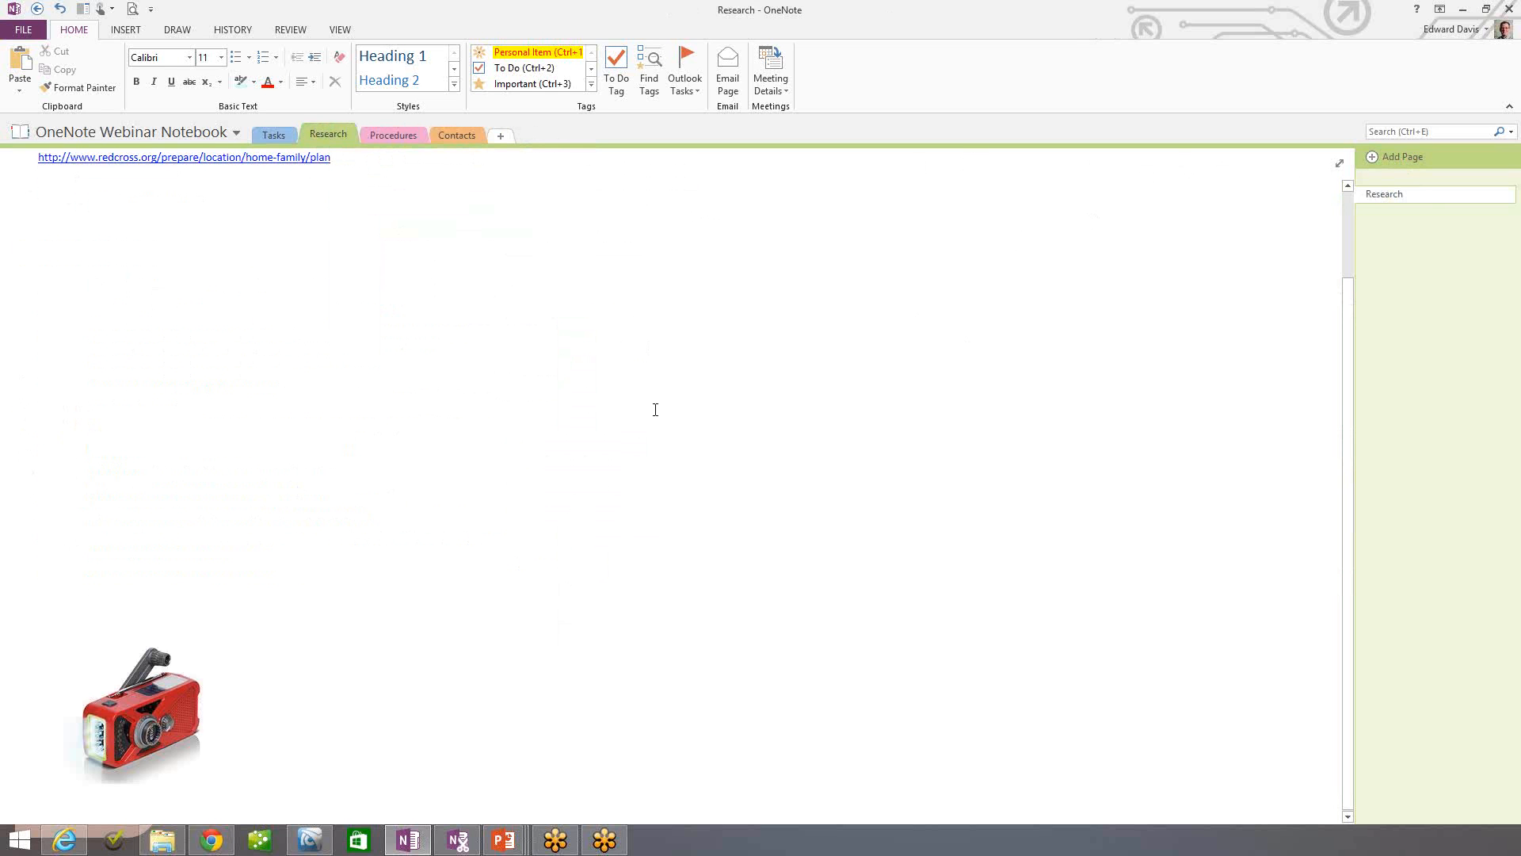
pyautogui.rightClick(329, 132)
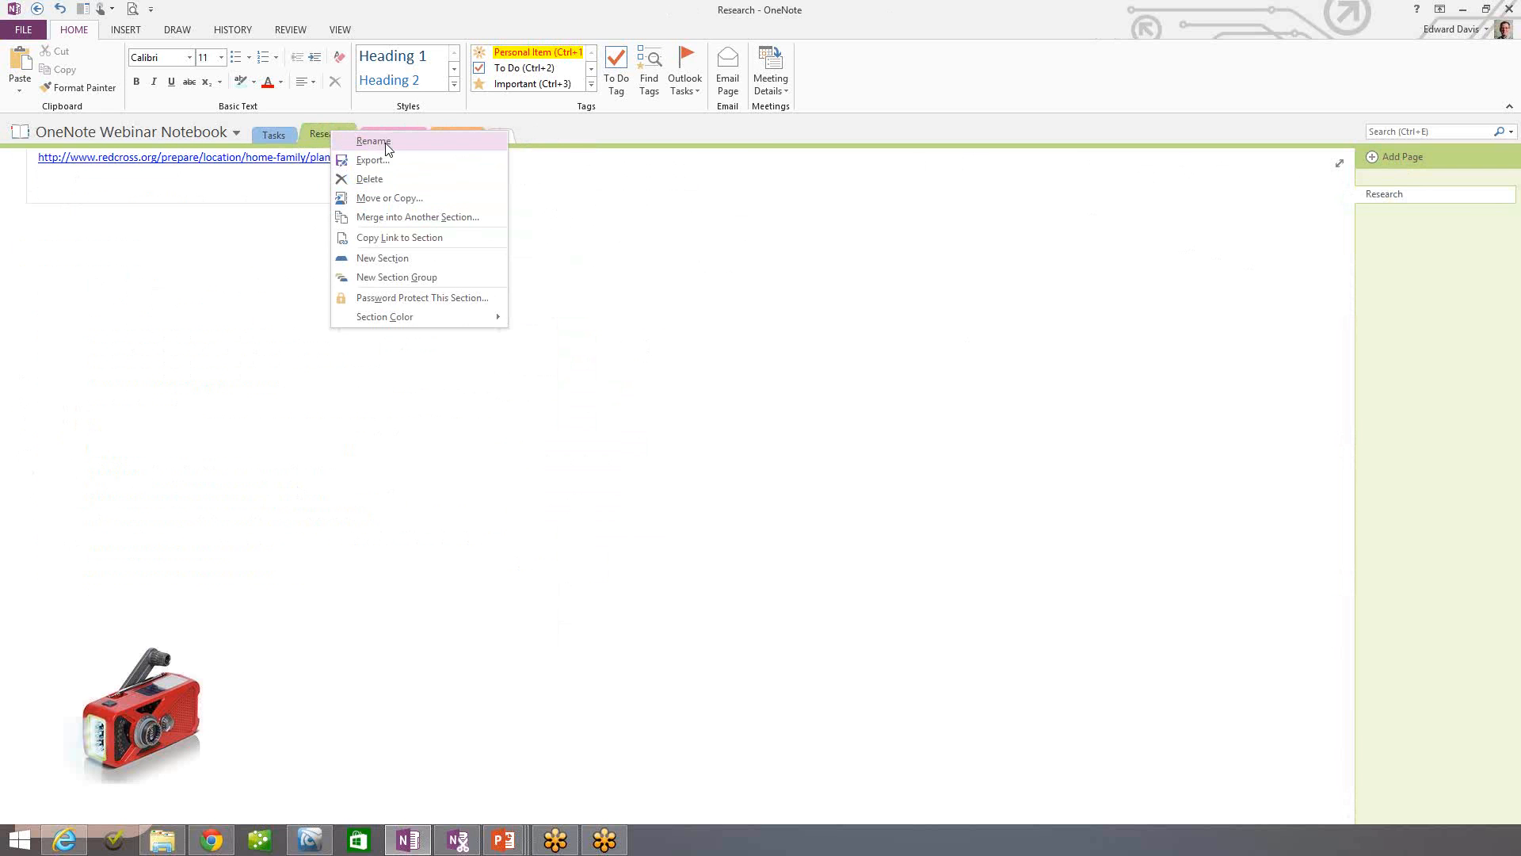
pyautogui.click(614, 248)
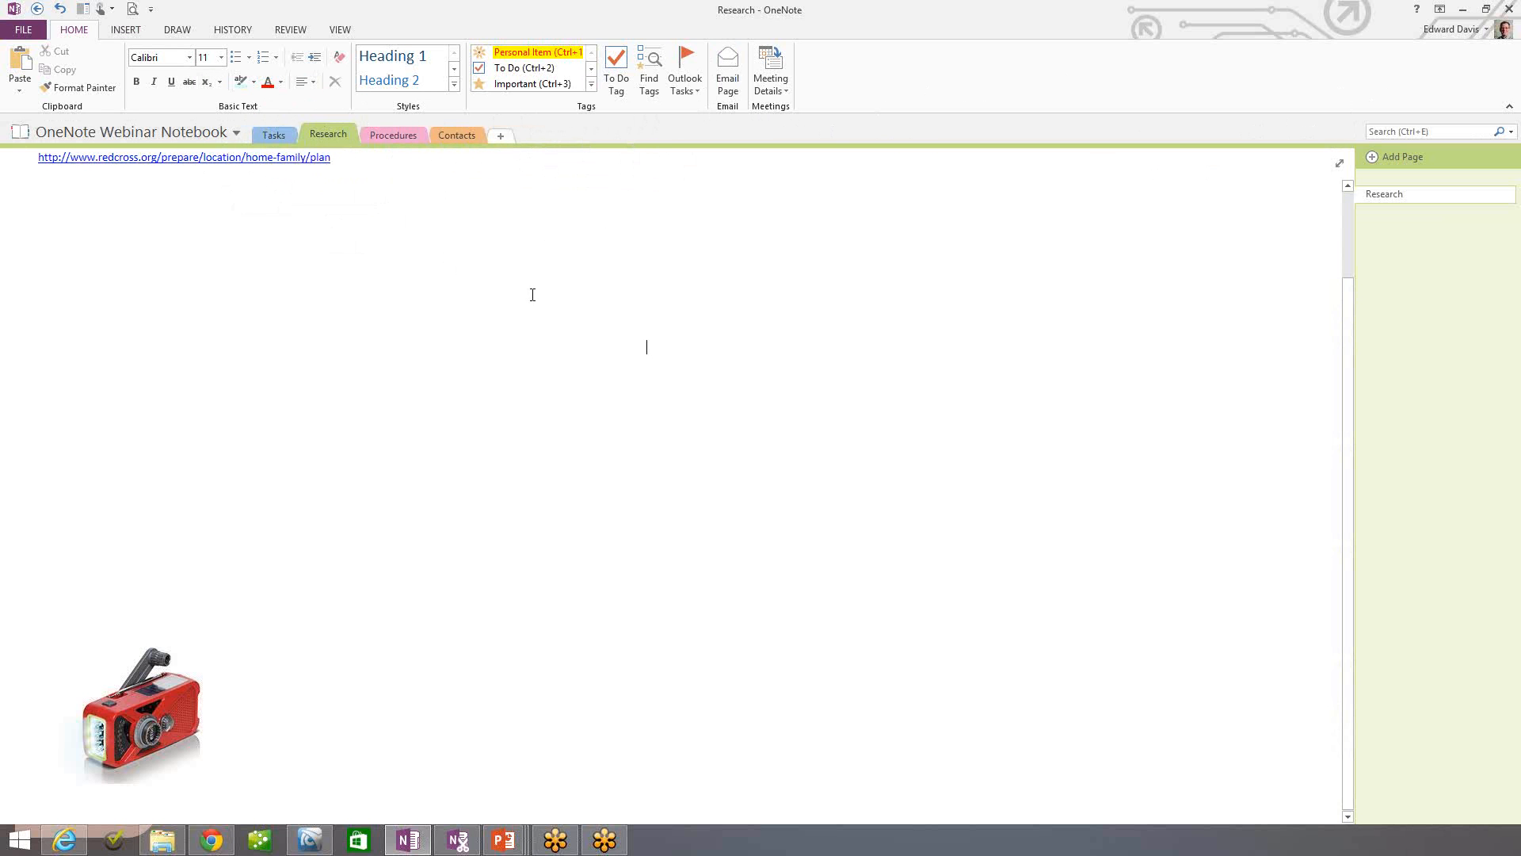
pyautogui.scroll(2, 531, 293)
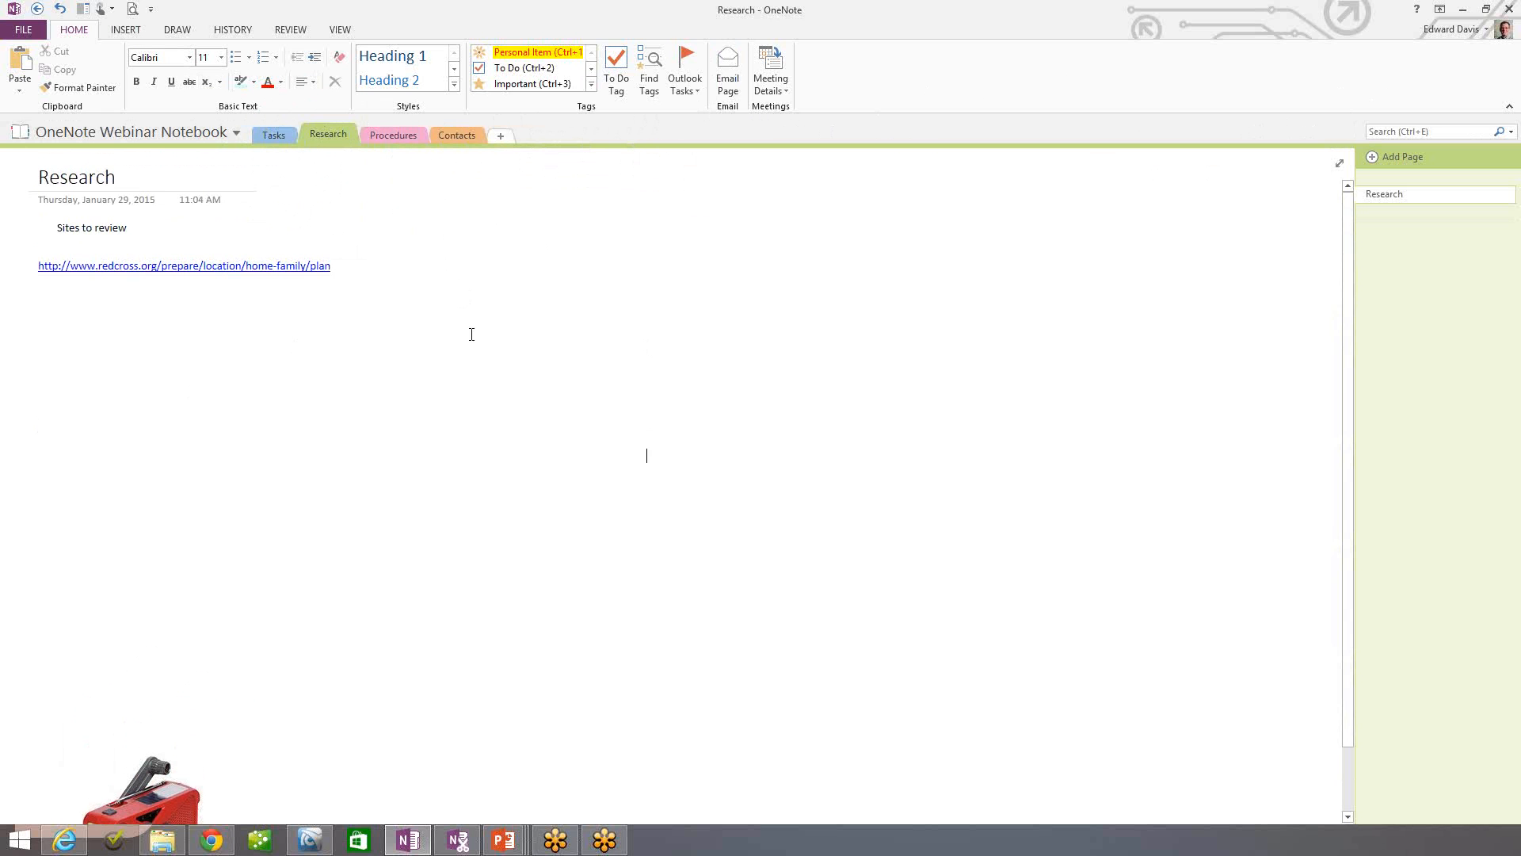
pyautogui.rightClick(329, 135)
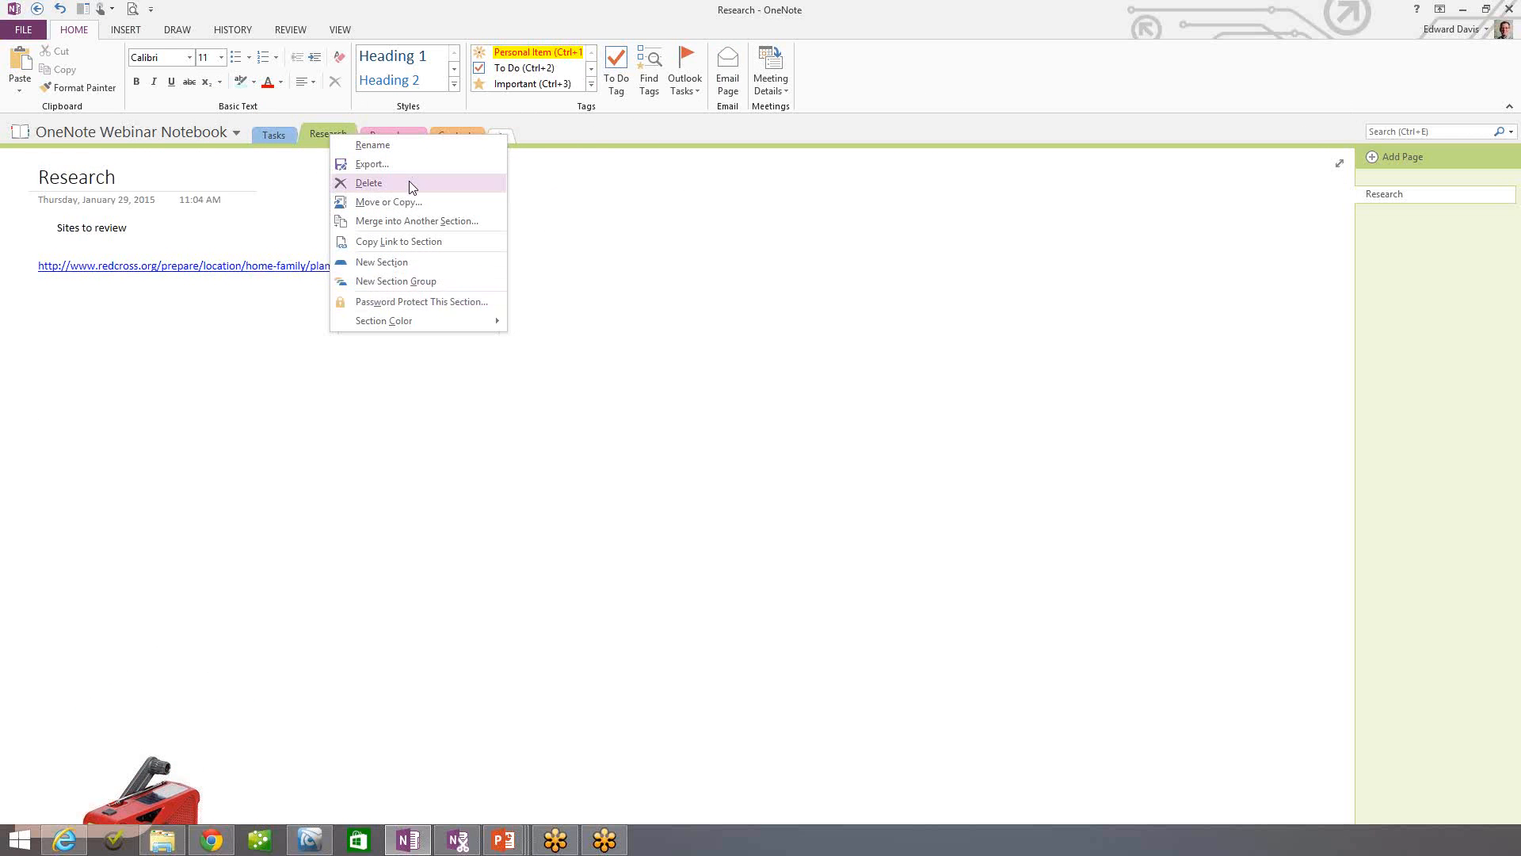
pyautogui.click(777, 315)
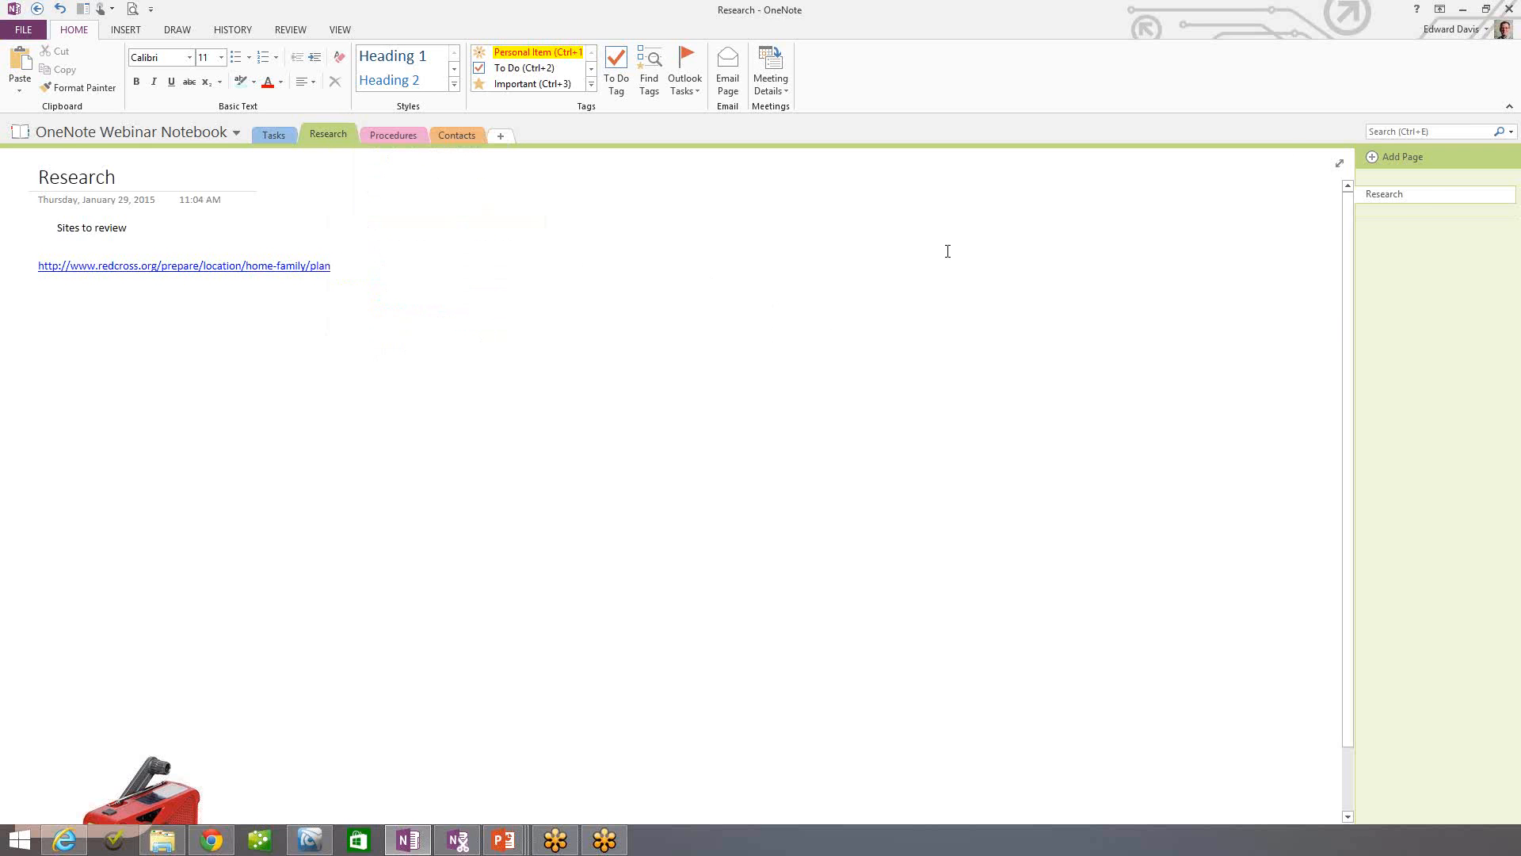
# - Paste a link to the Research page below the landlord note on the Property Owner page in Contacts, and follow it
pyautogui.rightClick(1405, 199)
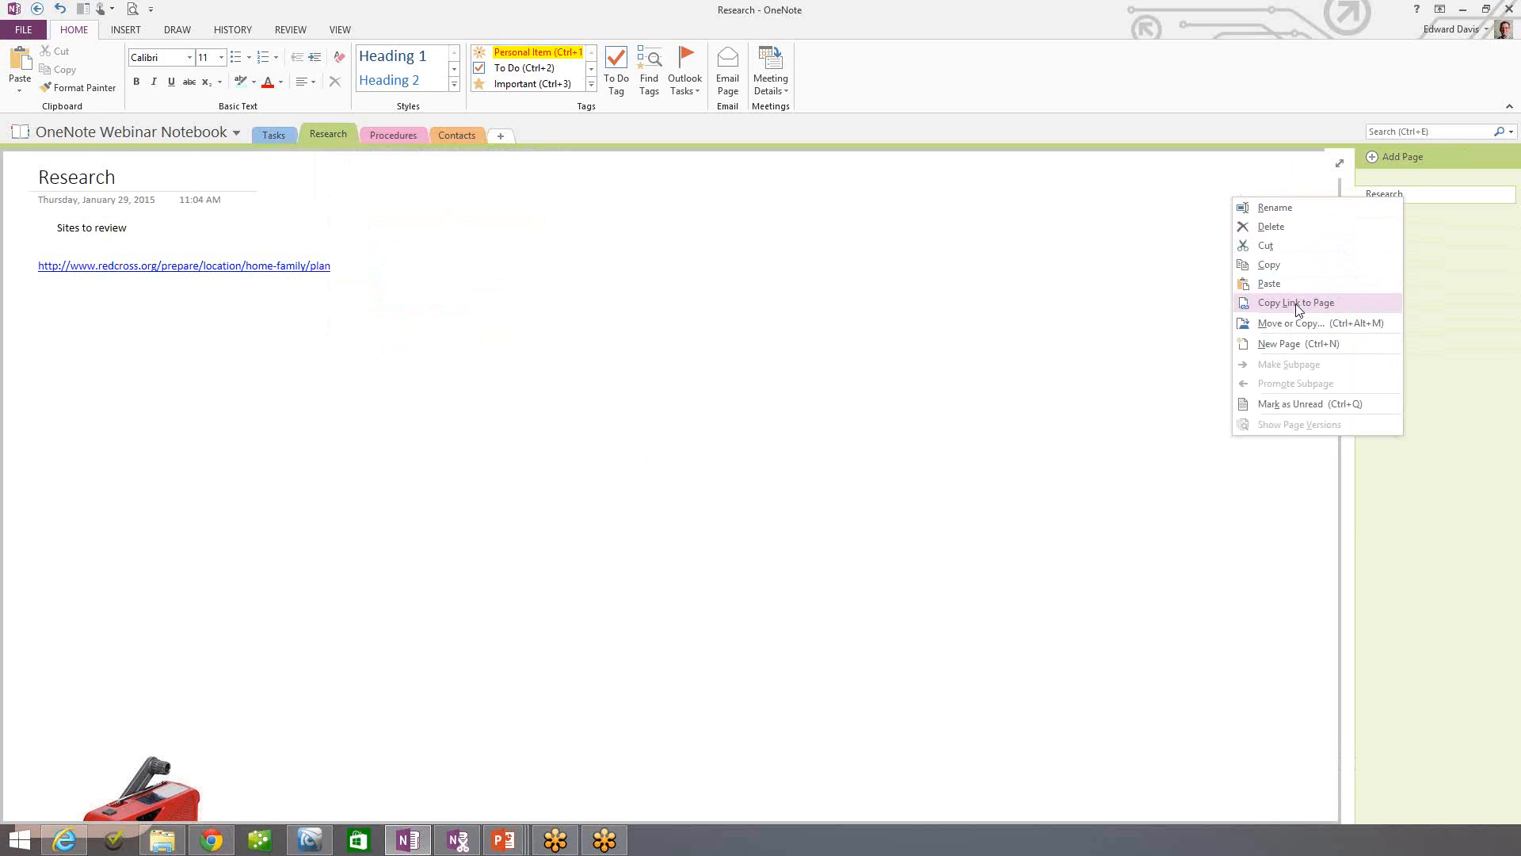
pyautogui.click(1300, 302)
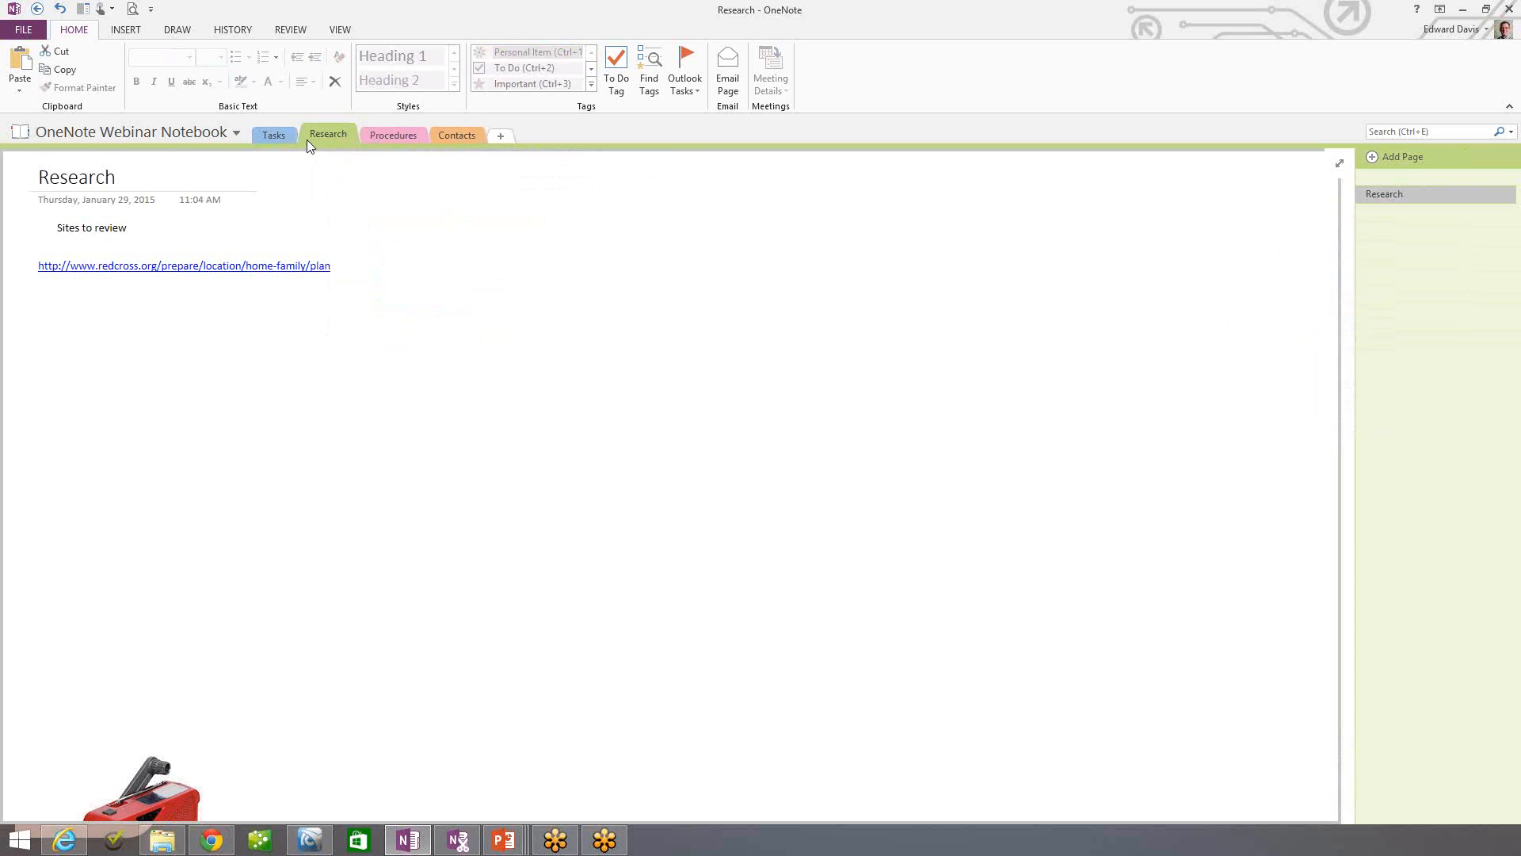
pyautogui.click(459, 135)
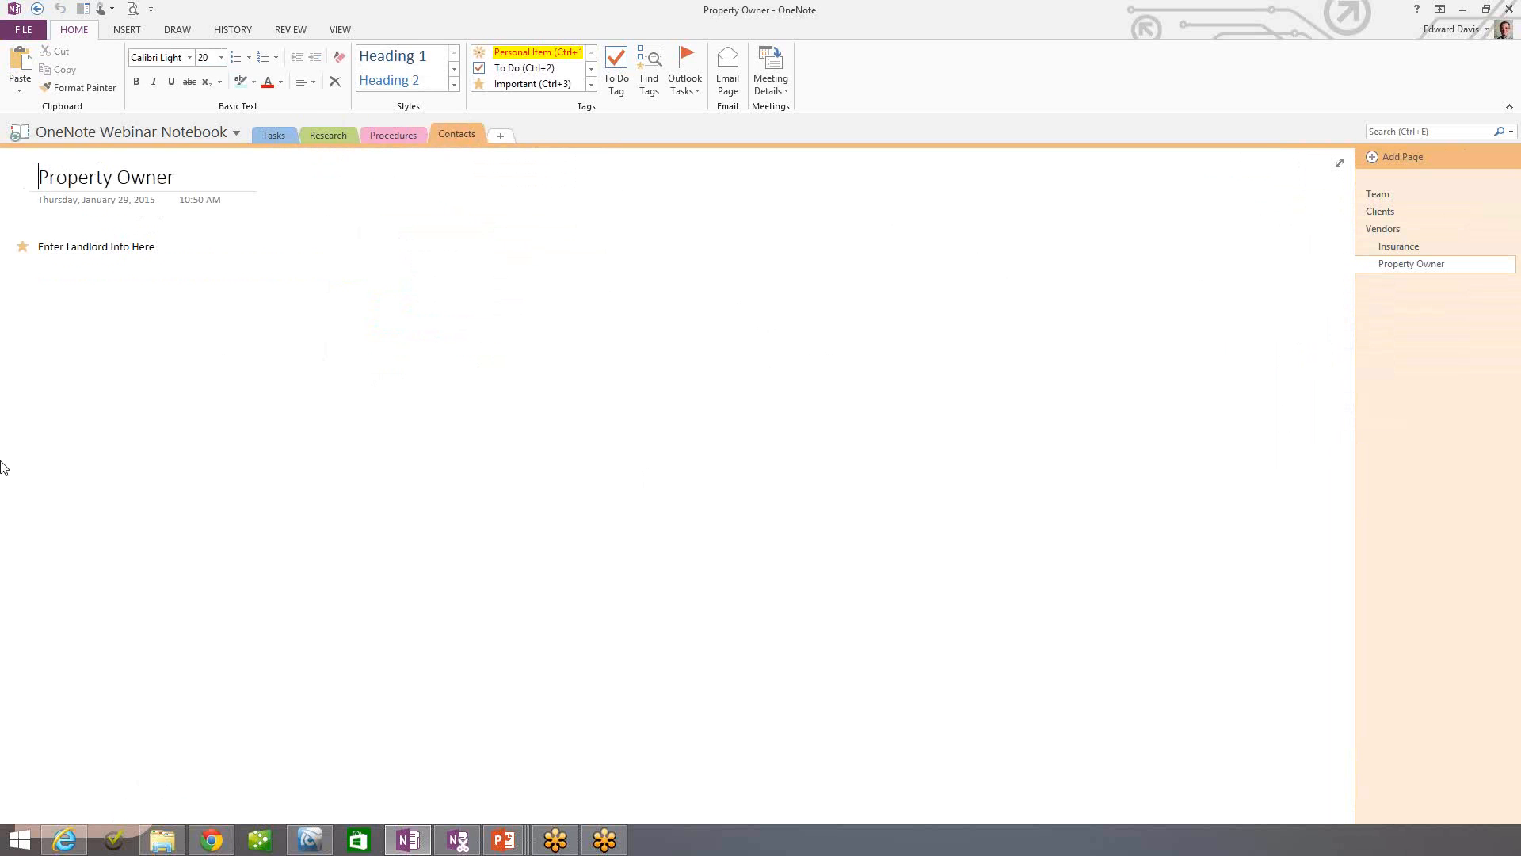
pyautogui.rightClick(45, 325)
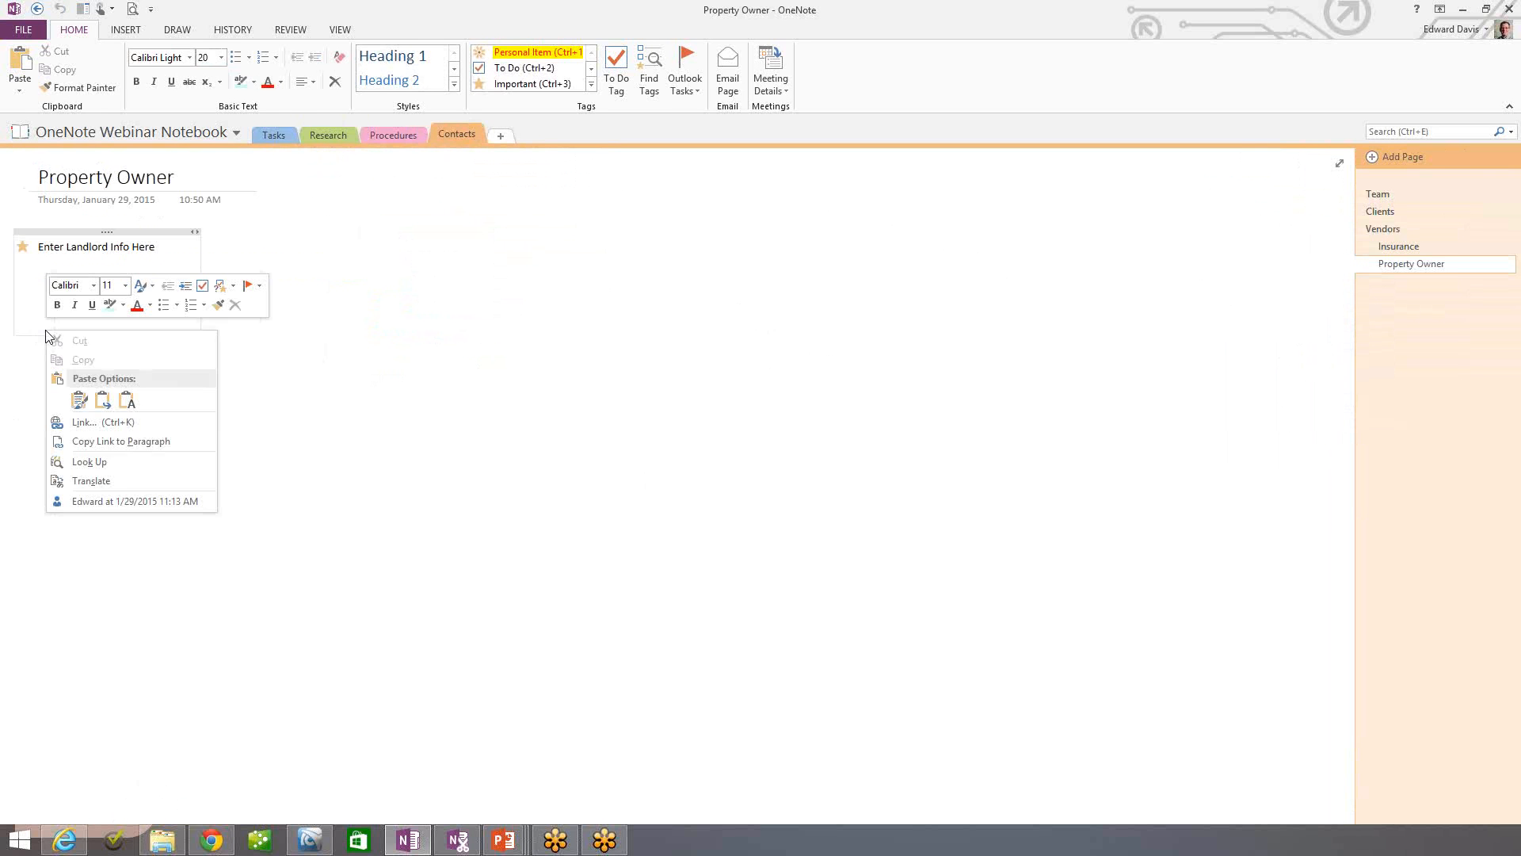
pyautogui.click(79, 398)
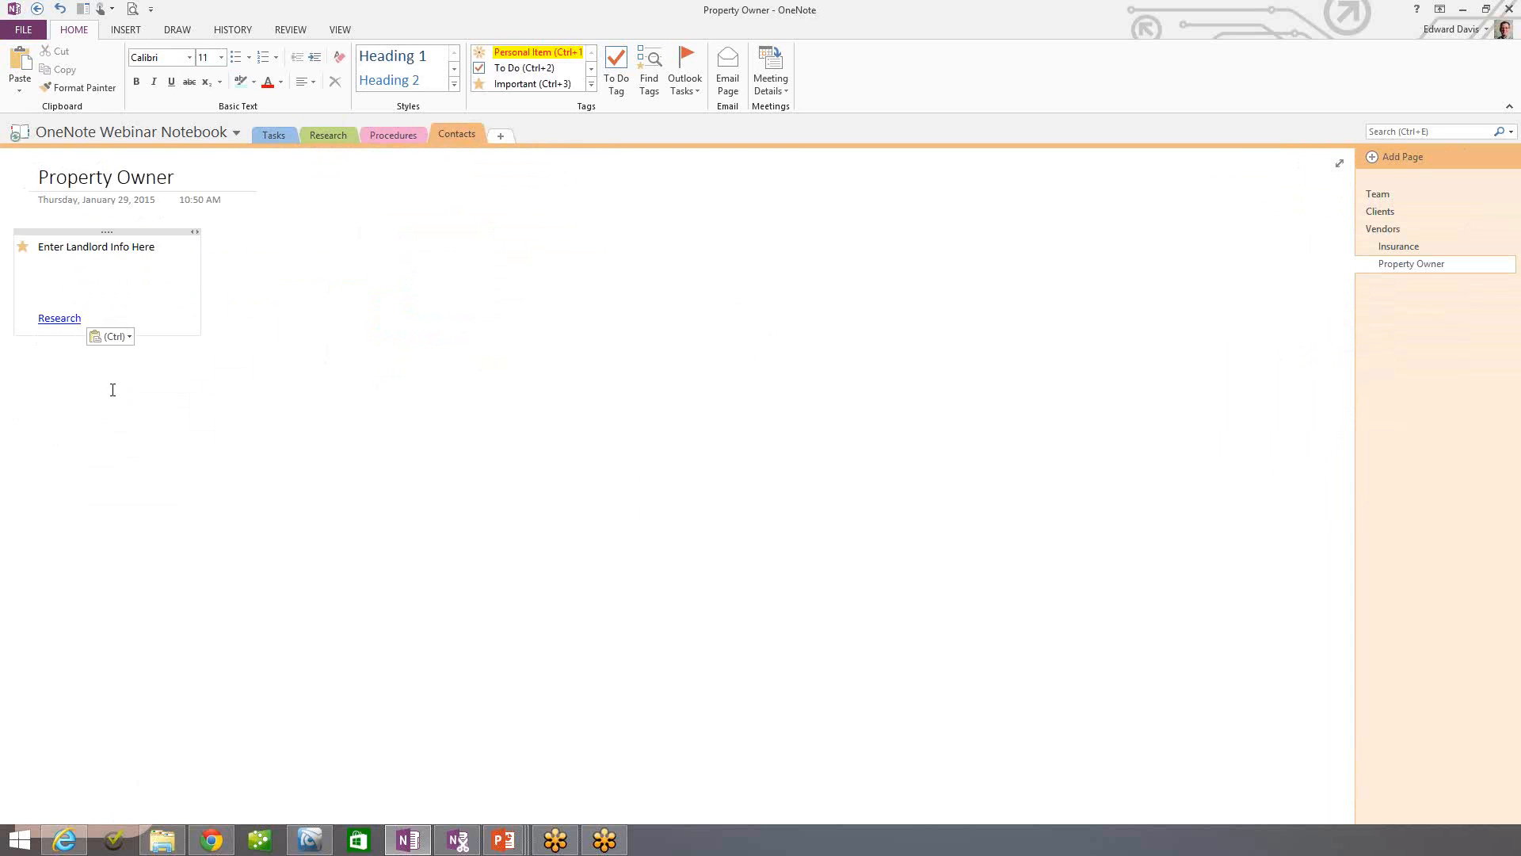
pyautogui.click(62, 319)
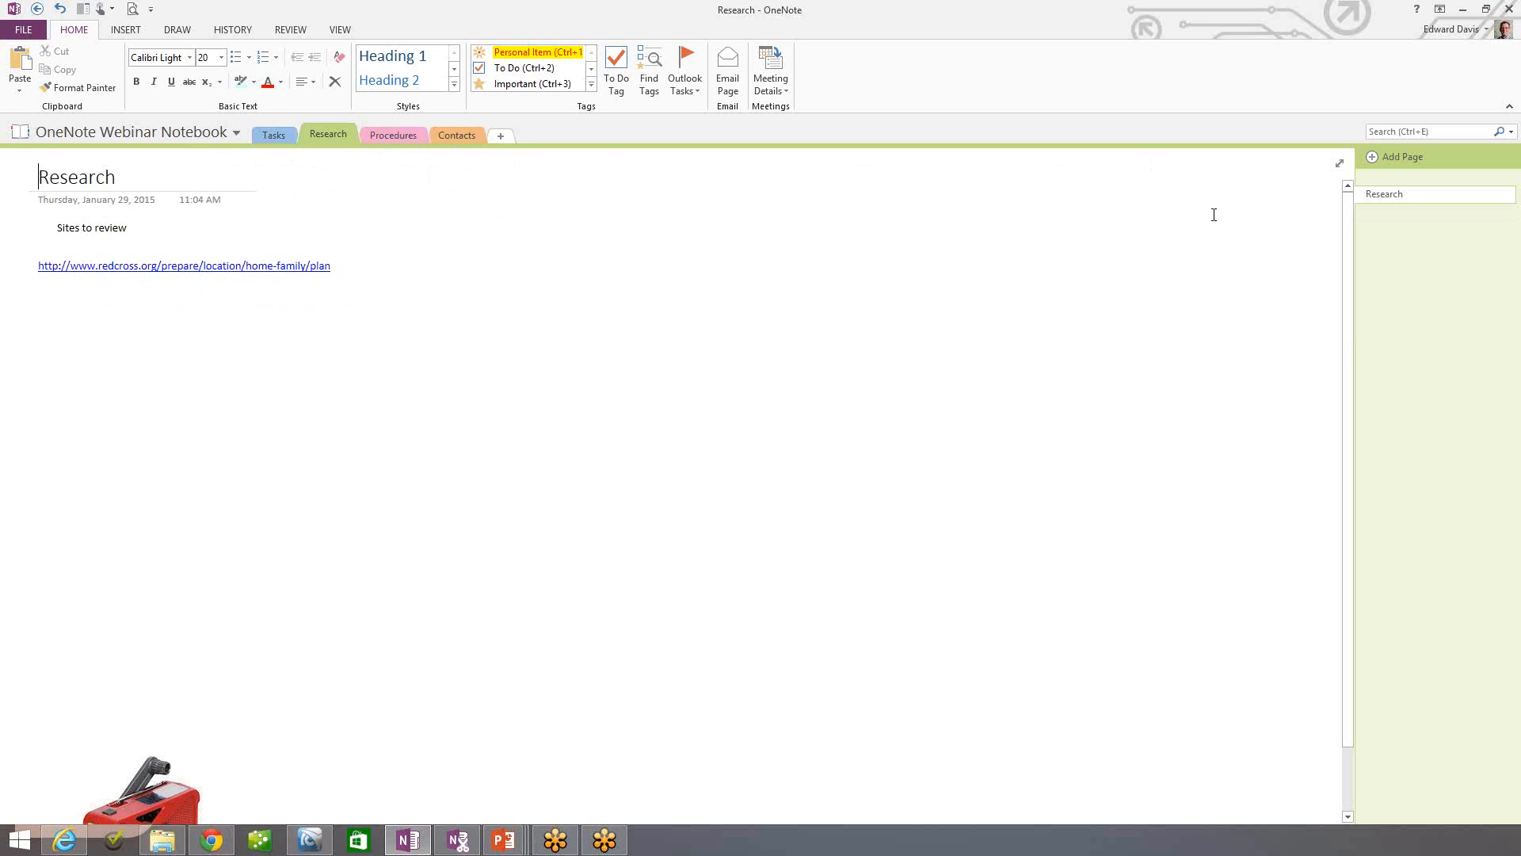
pyautogui.rightClick(1396, 200)
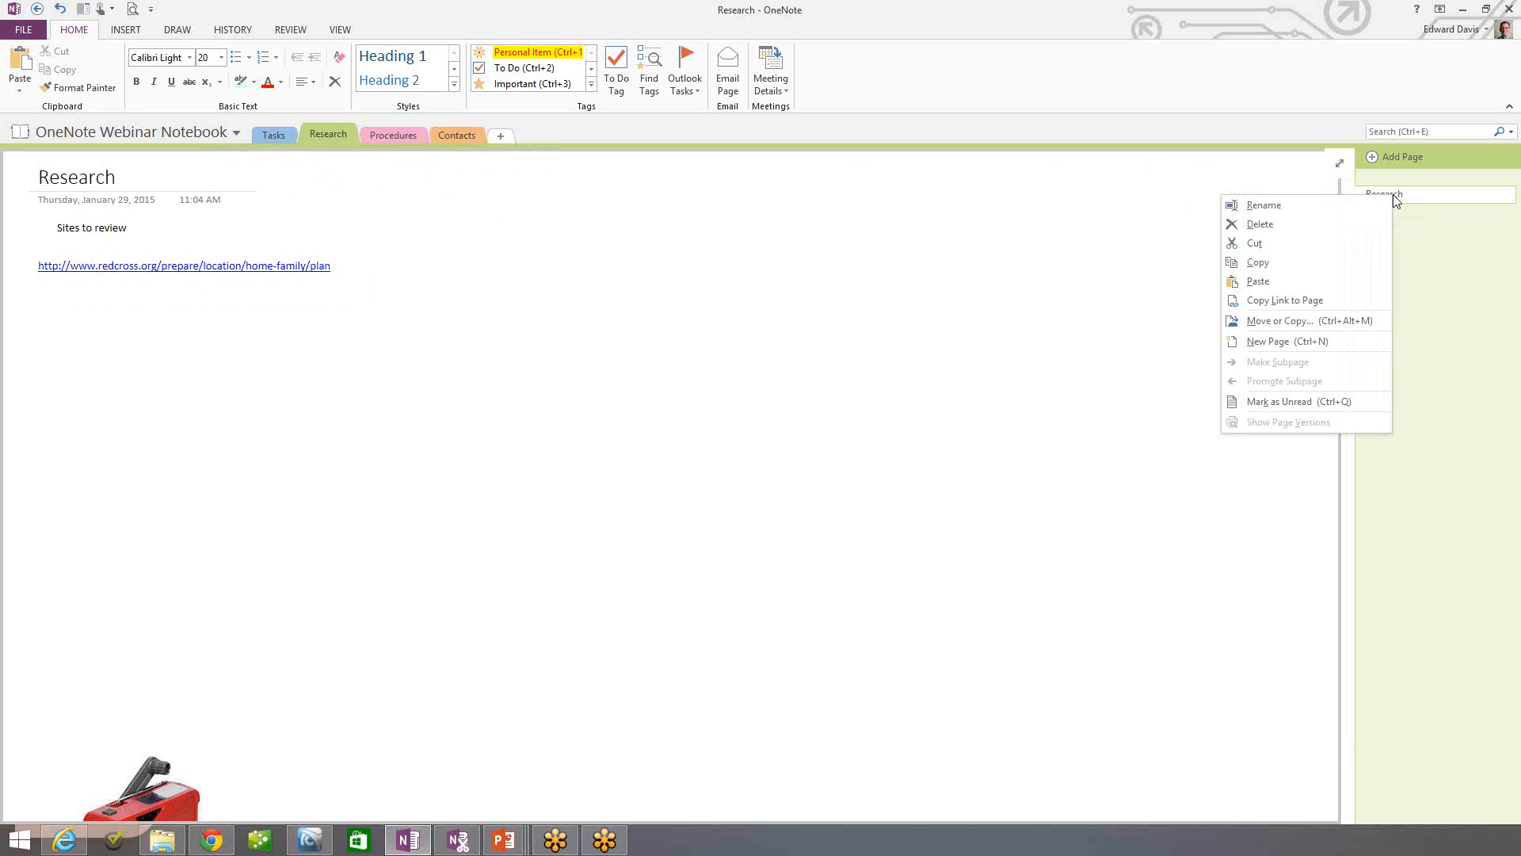
pyautogui.click(1308, 322)
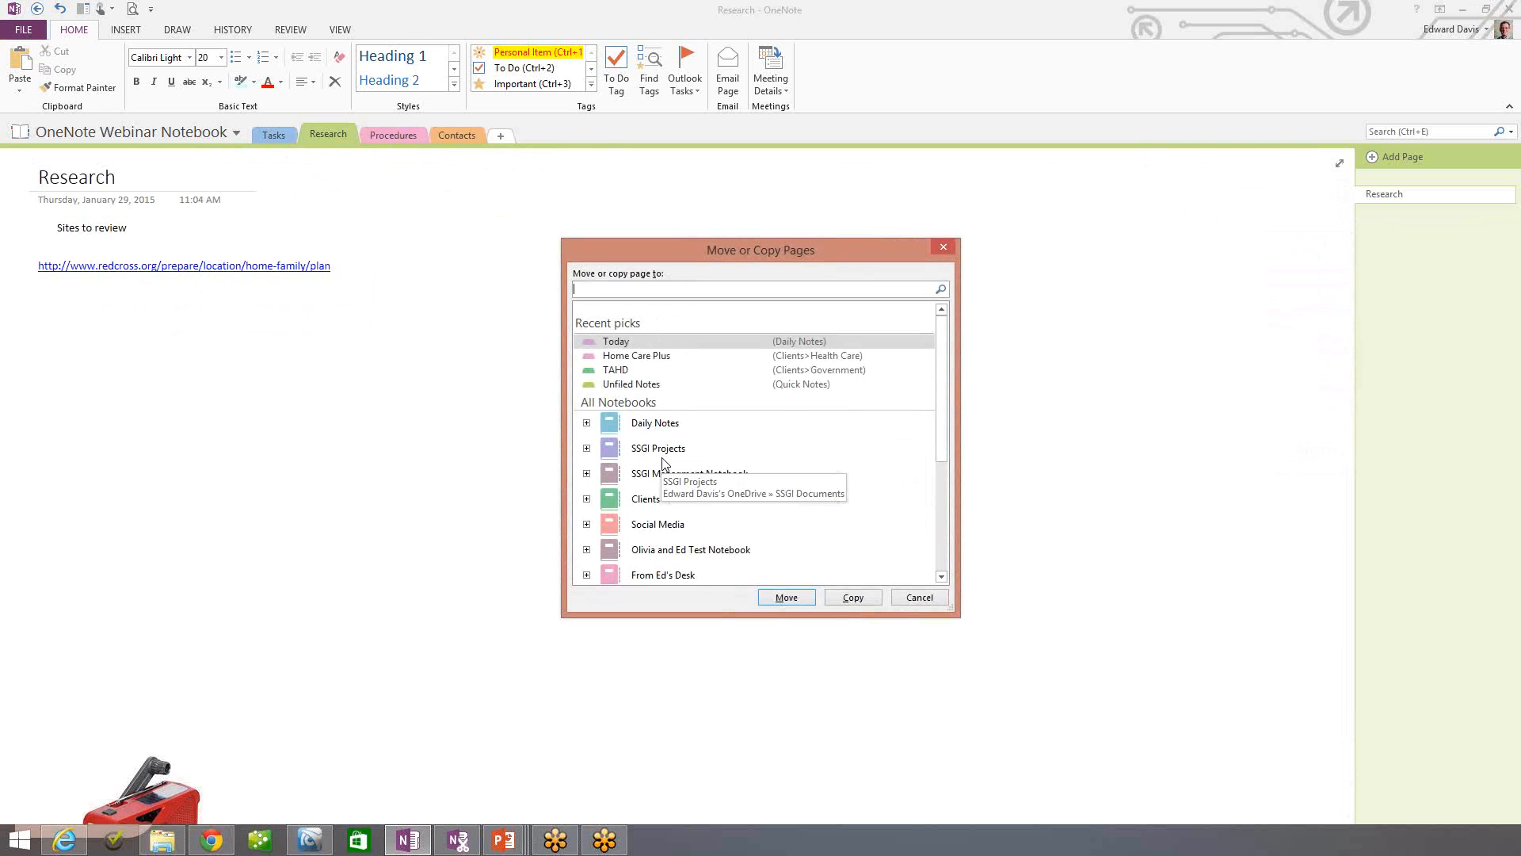
pyautogui.click(588, 448)
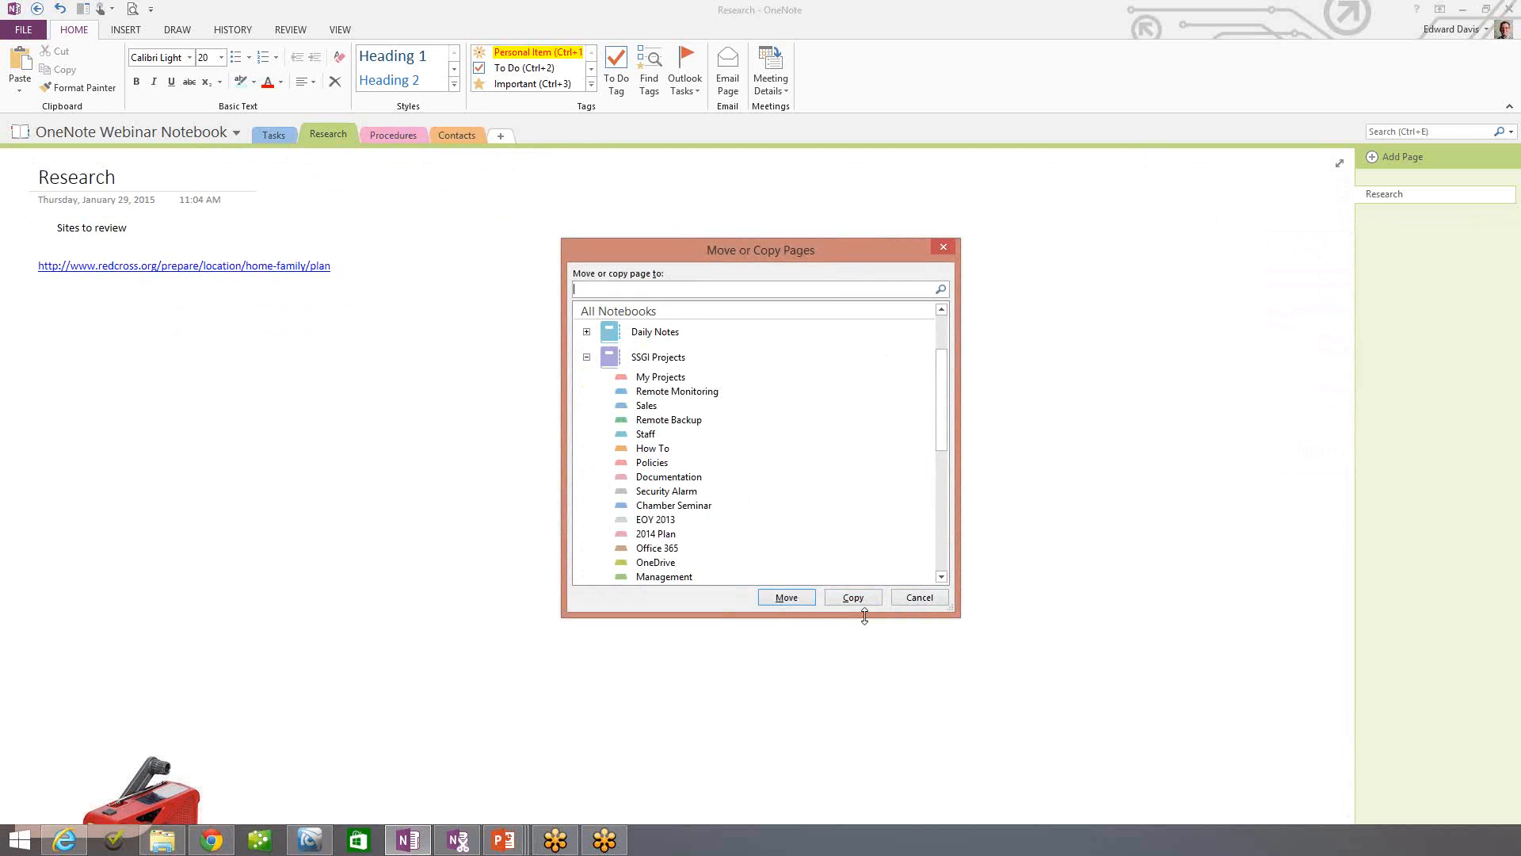
pyautogui.click(923, 597)
pyautogui.rightClick(1381, 191)
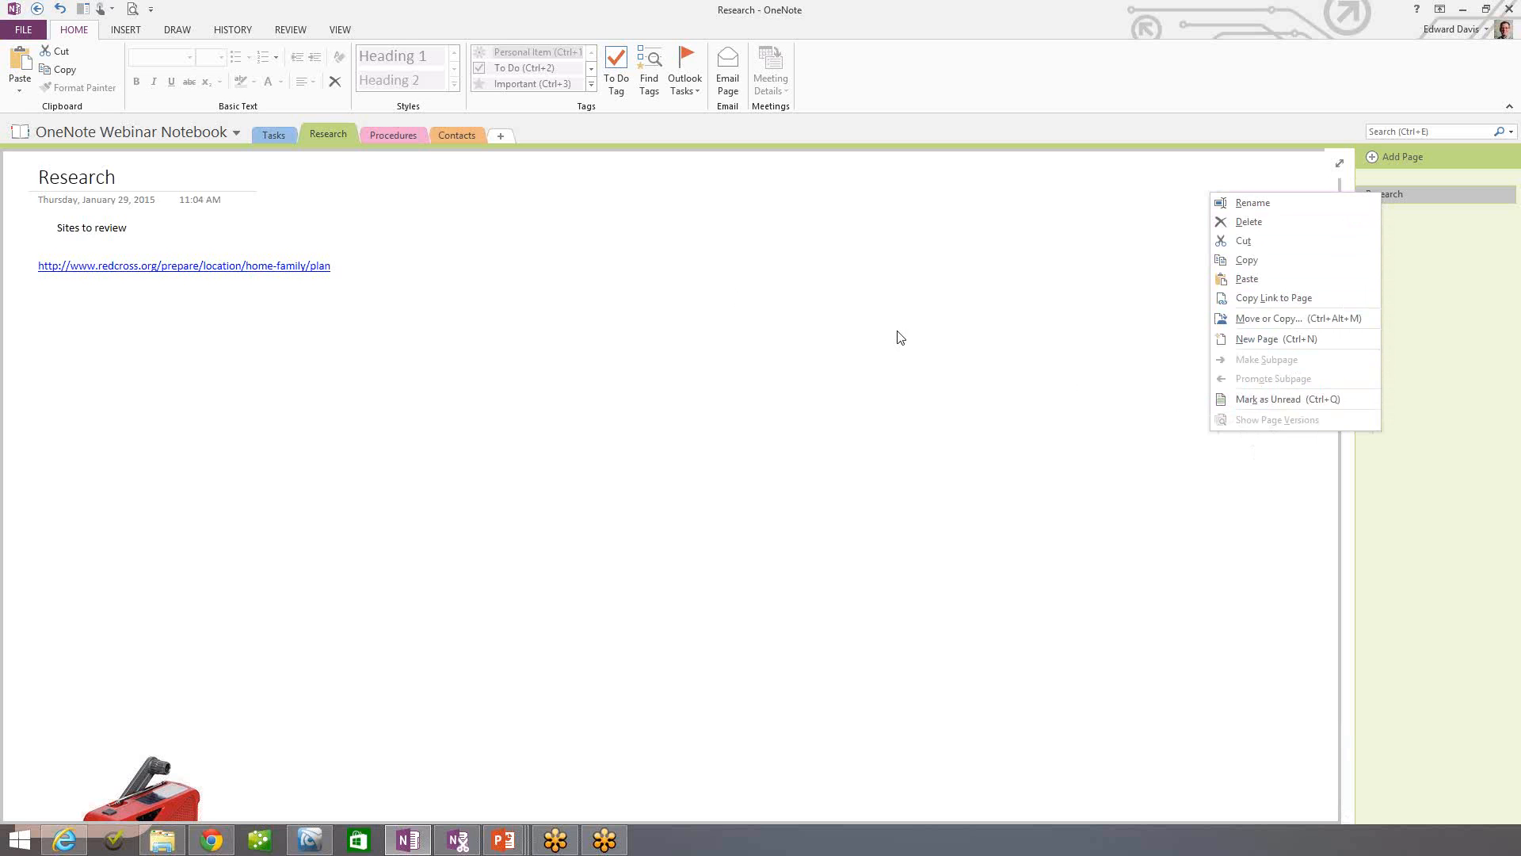
pyautogui.click(396, 248)
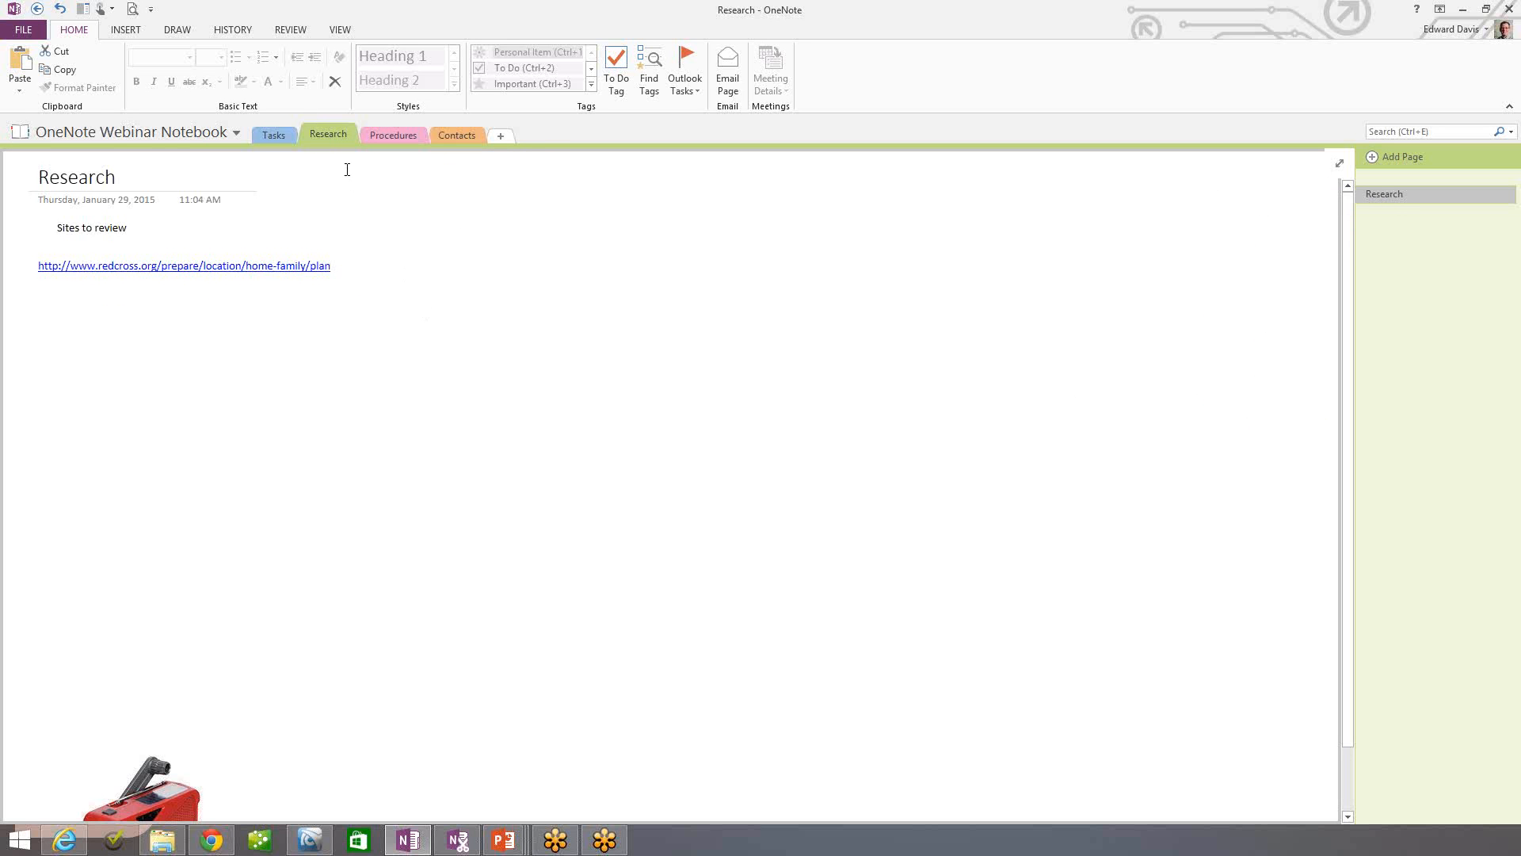
# - Mark the Research page as unread and return it to read
pyautogui.rightClick(1393, 192)
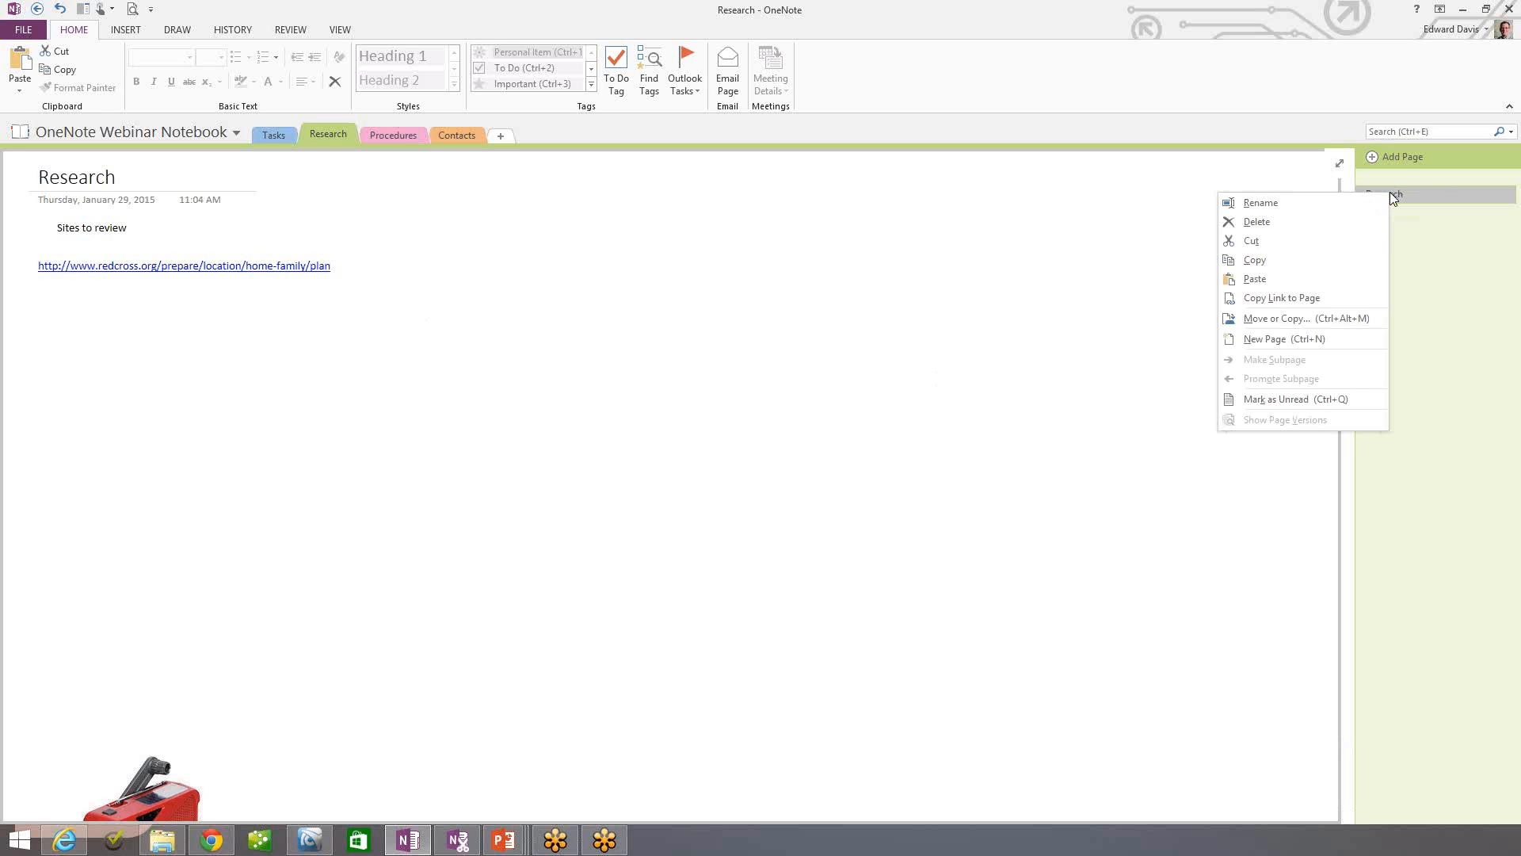
pyautogui.click(1300, 401)
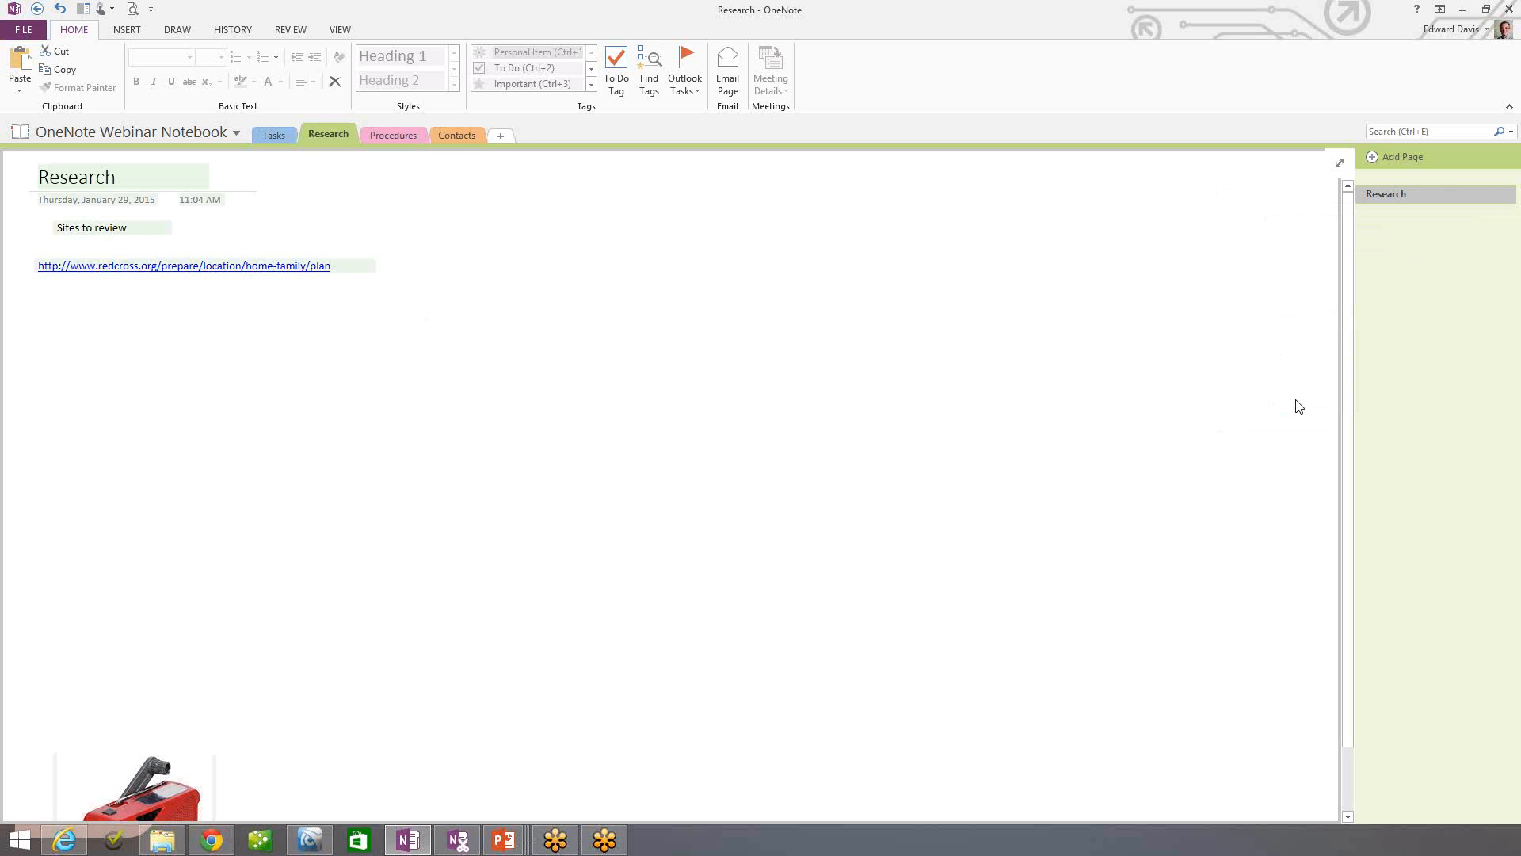
pyautogui.click(1137, 354)
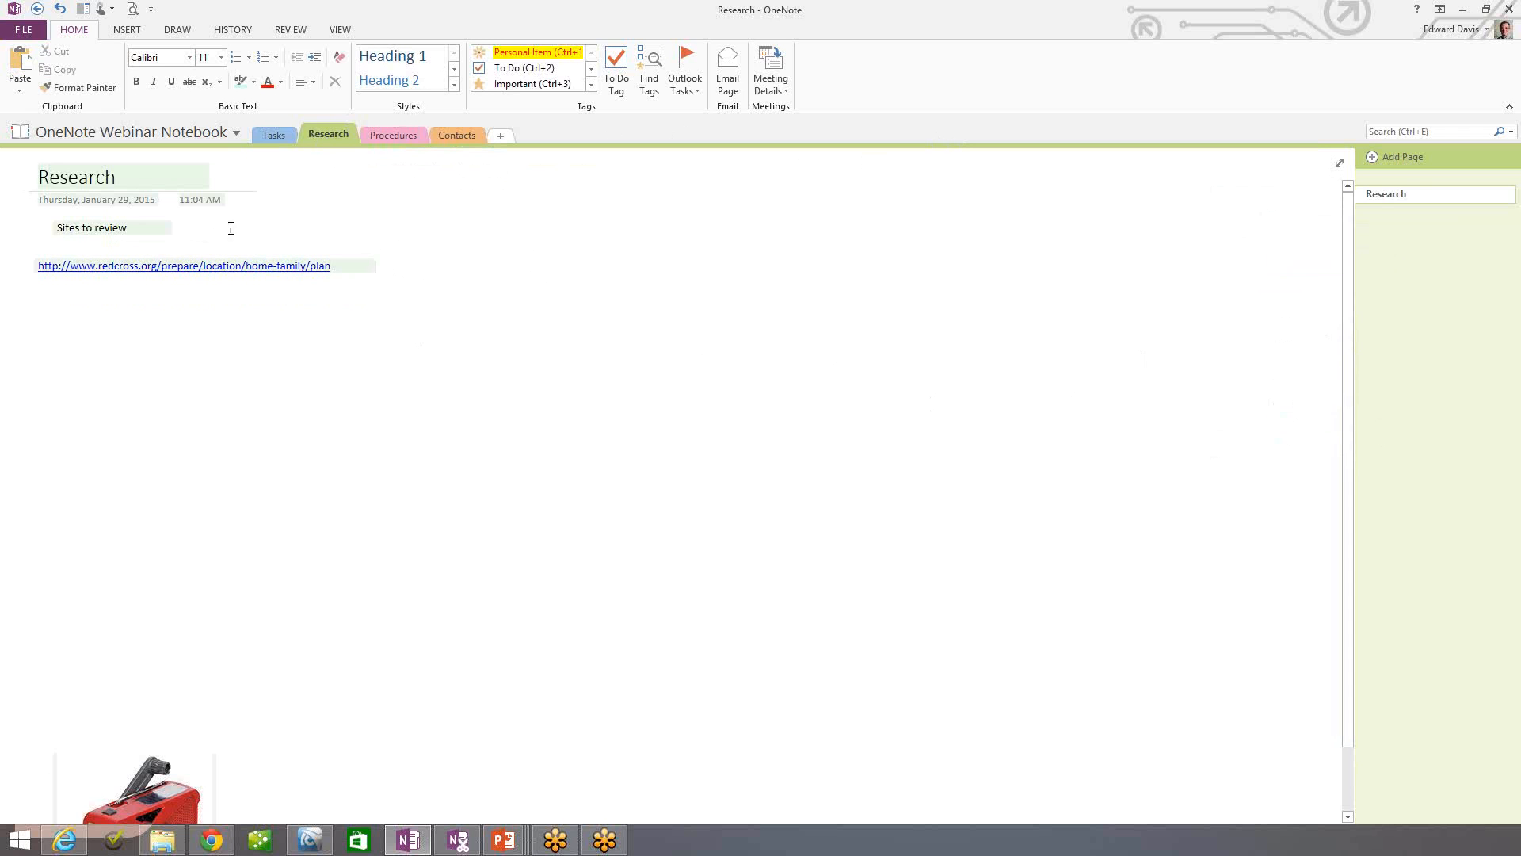
pyautogui.rightClick(1382, 195)
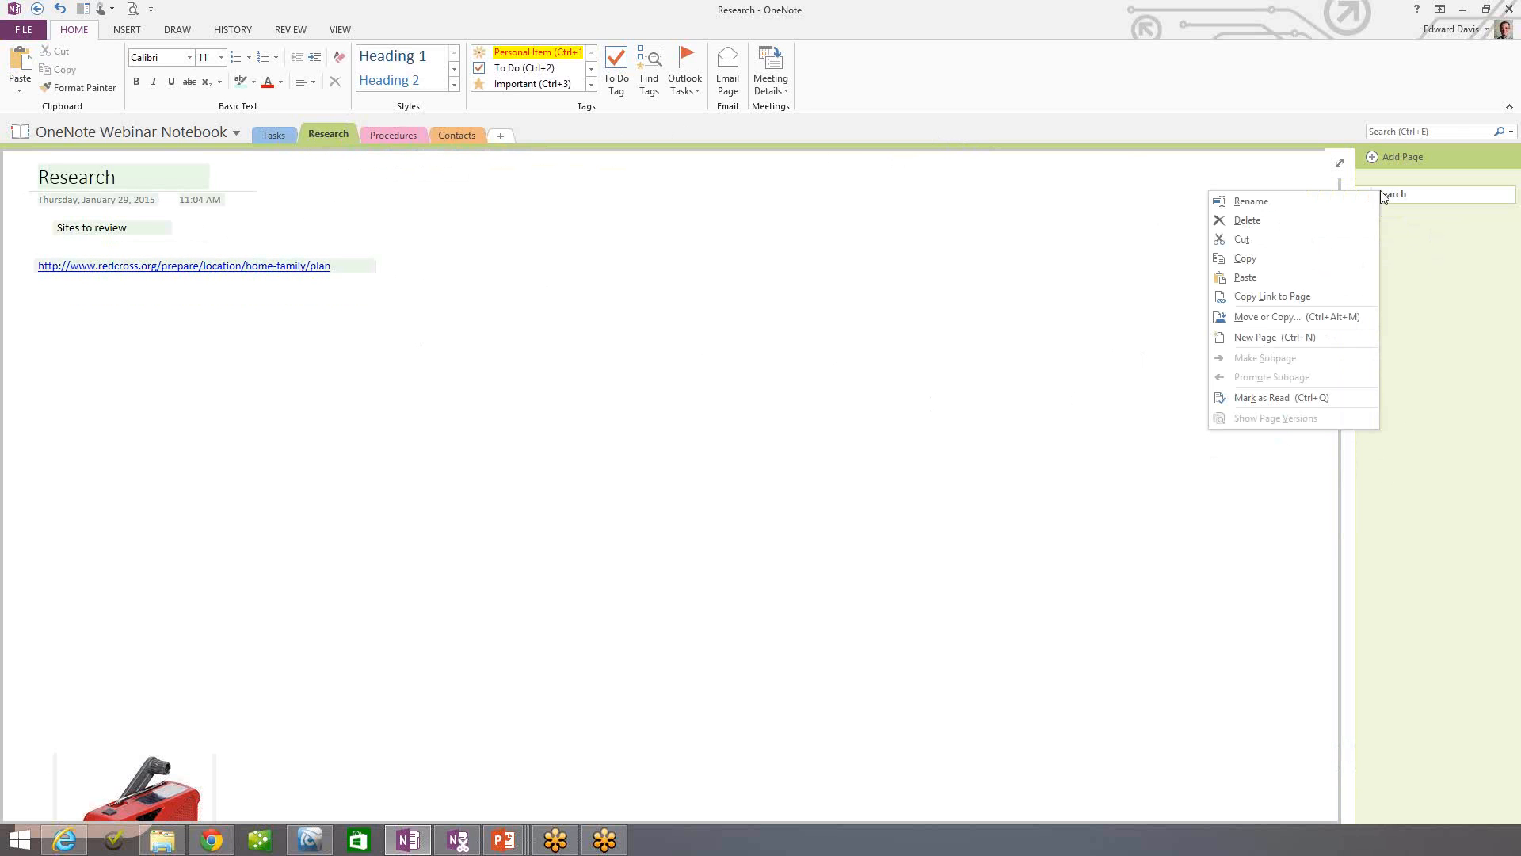
pyautogui.click(1303, 397)
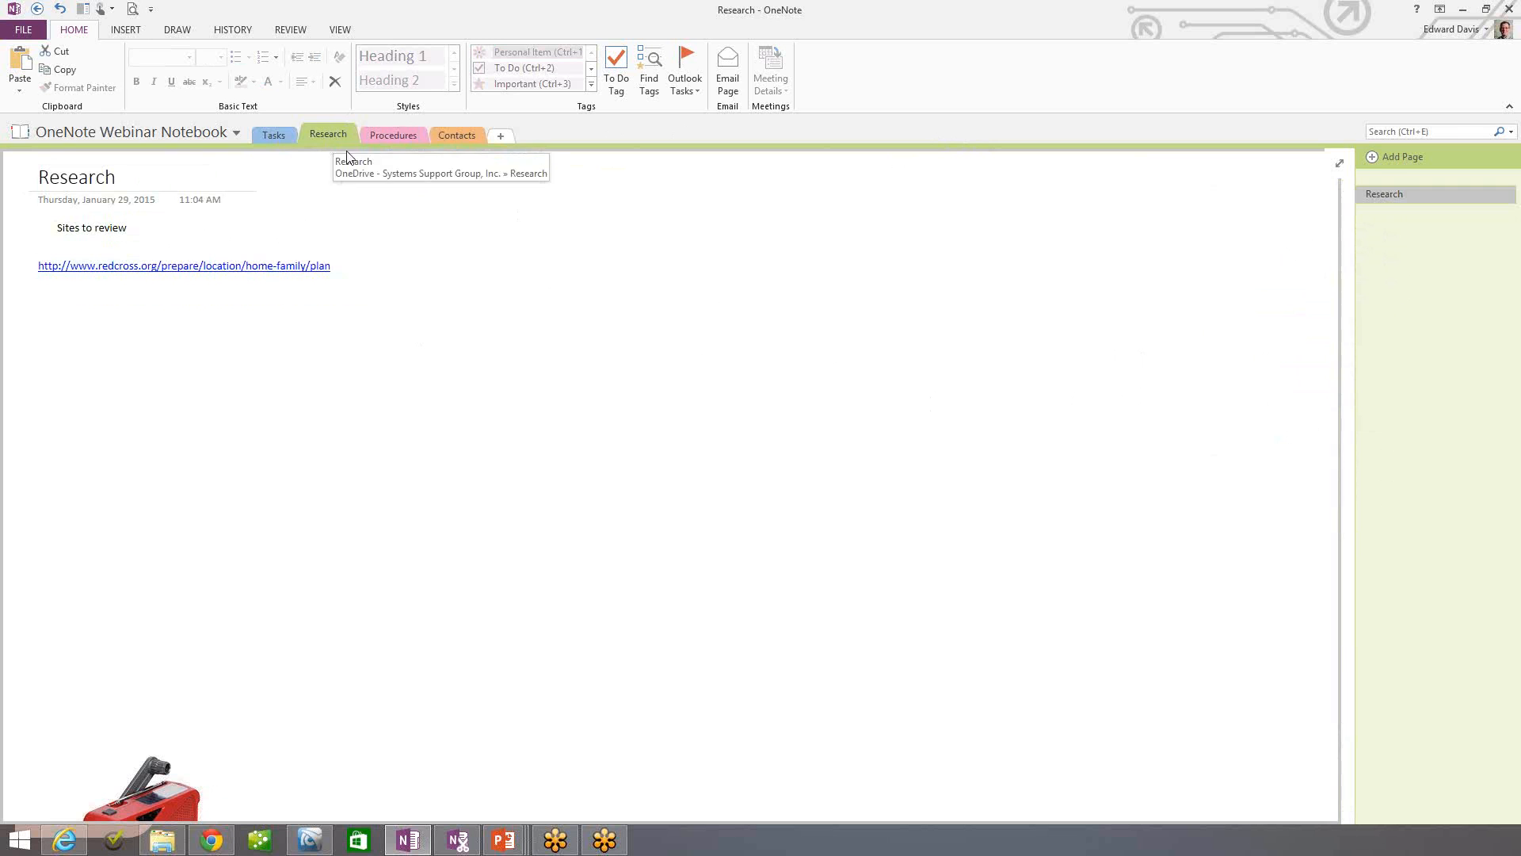
pyautogui.click(406, 214)
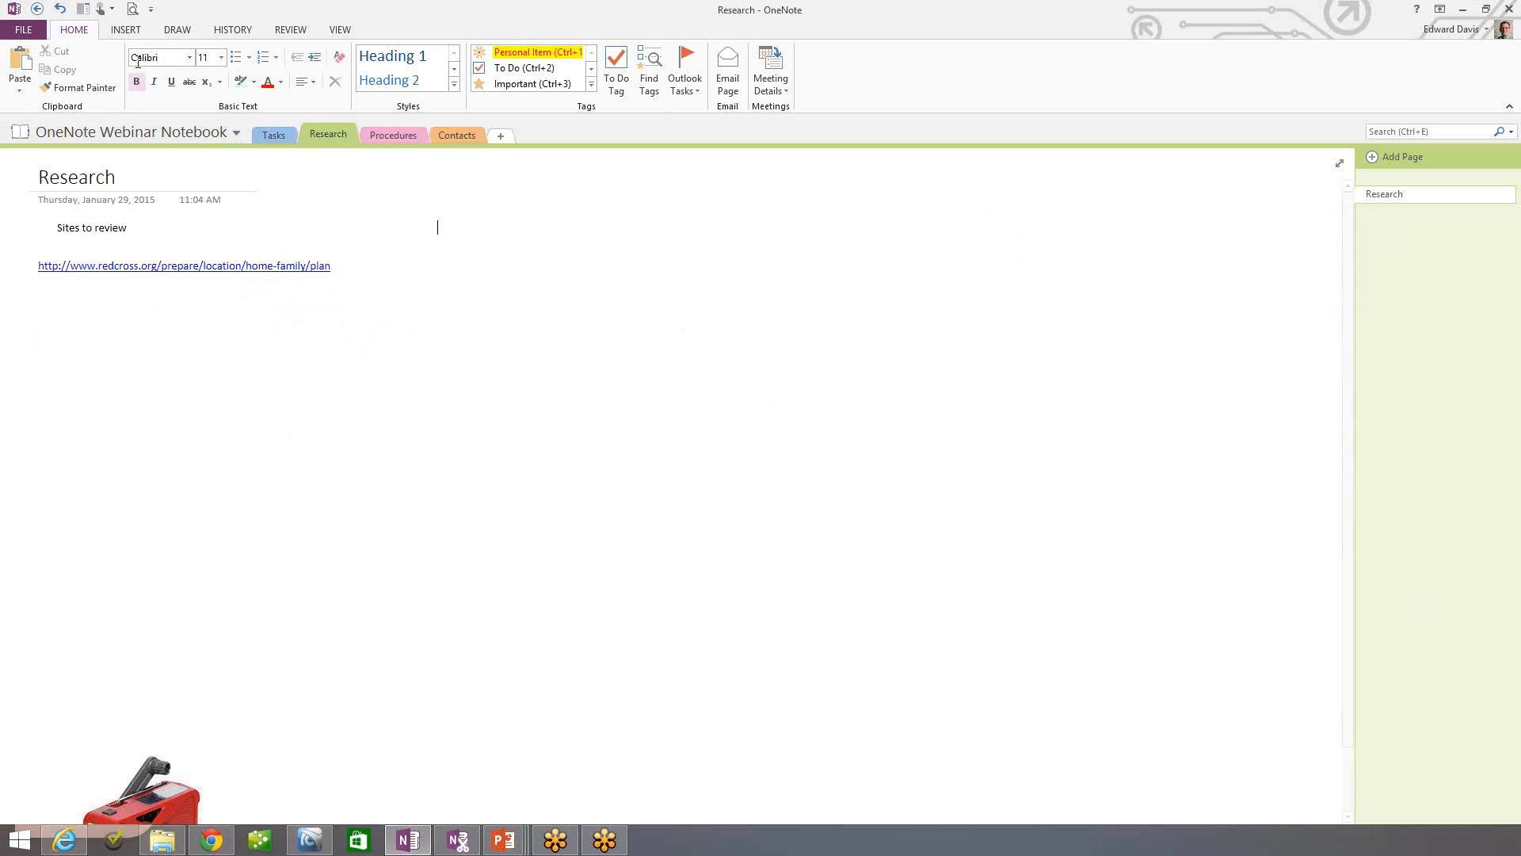
# - Insert a 6x6 table below the Red Cross link on the Research page
pyautogui.click(125, 30)
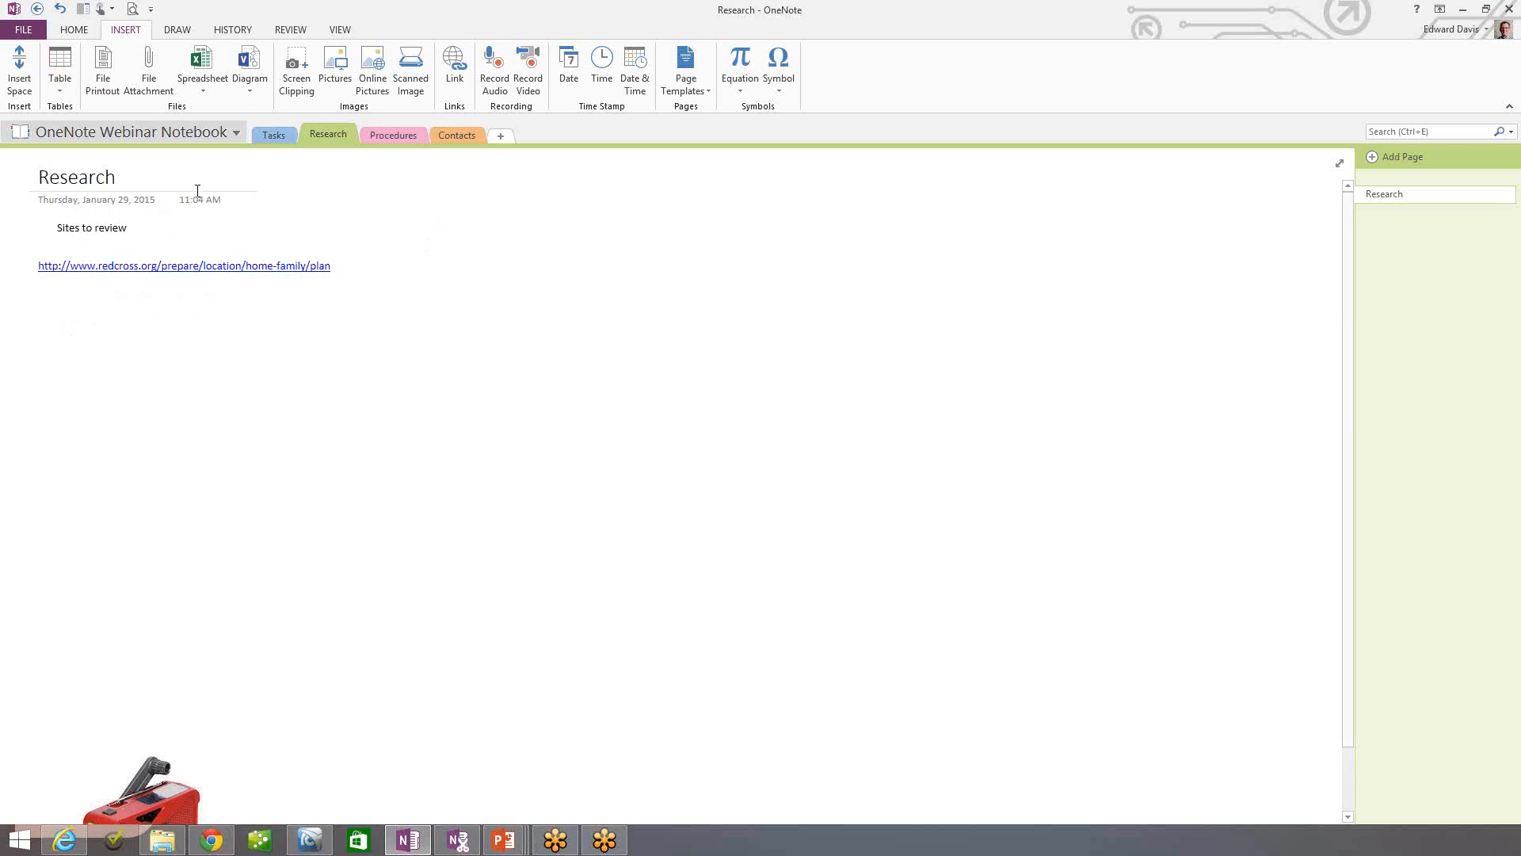
pyautogui.click(38, 340)
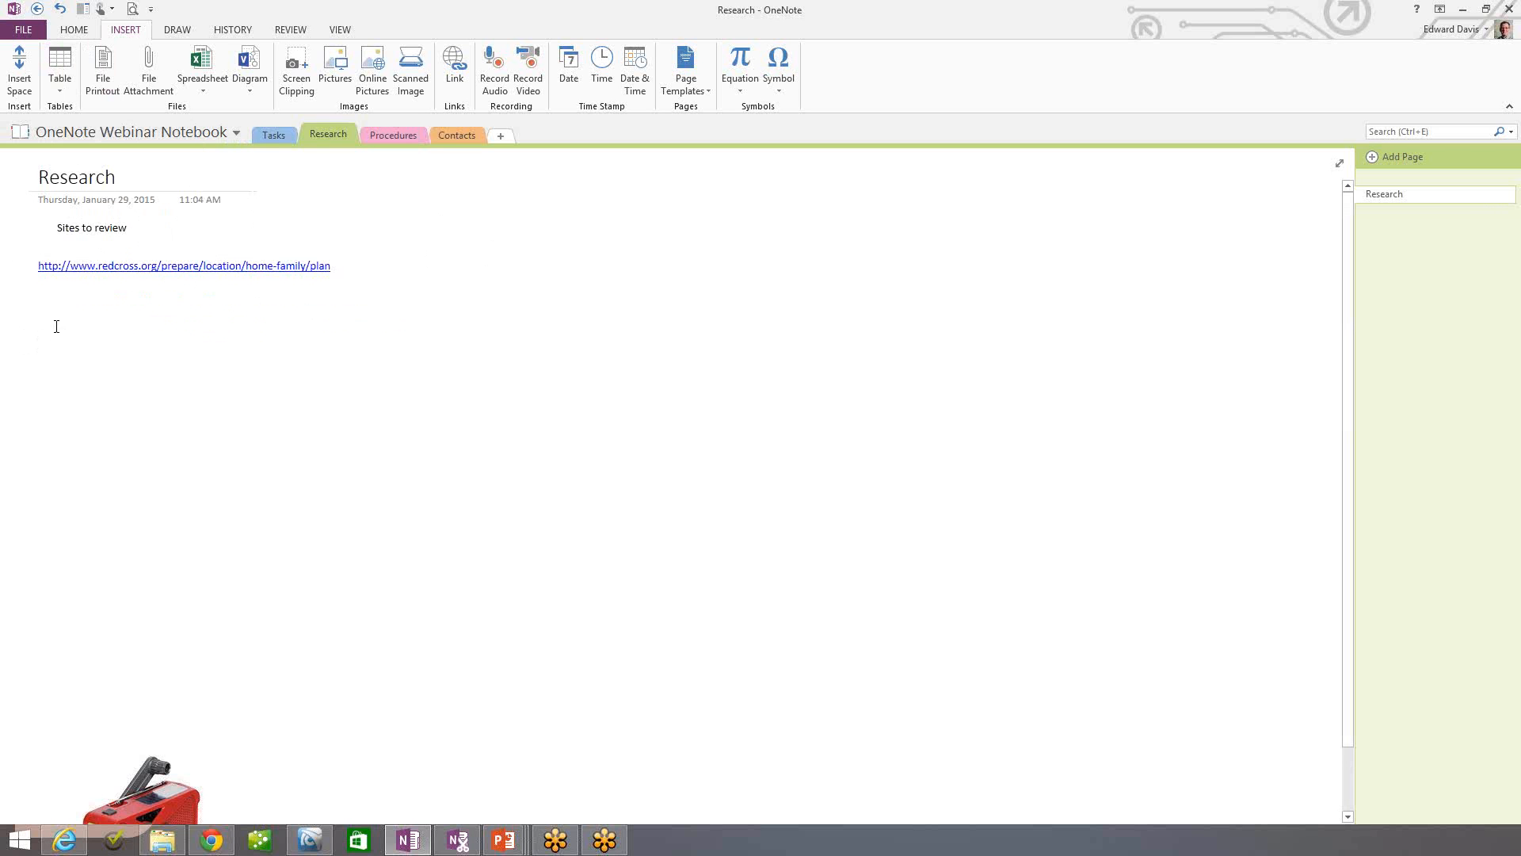
pyautogui.click(62, 73)
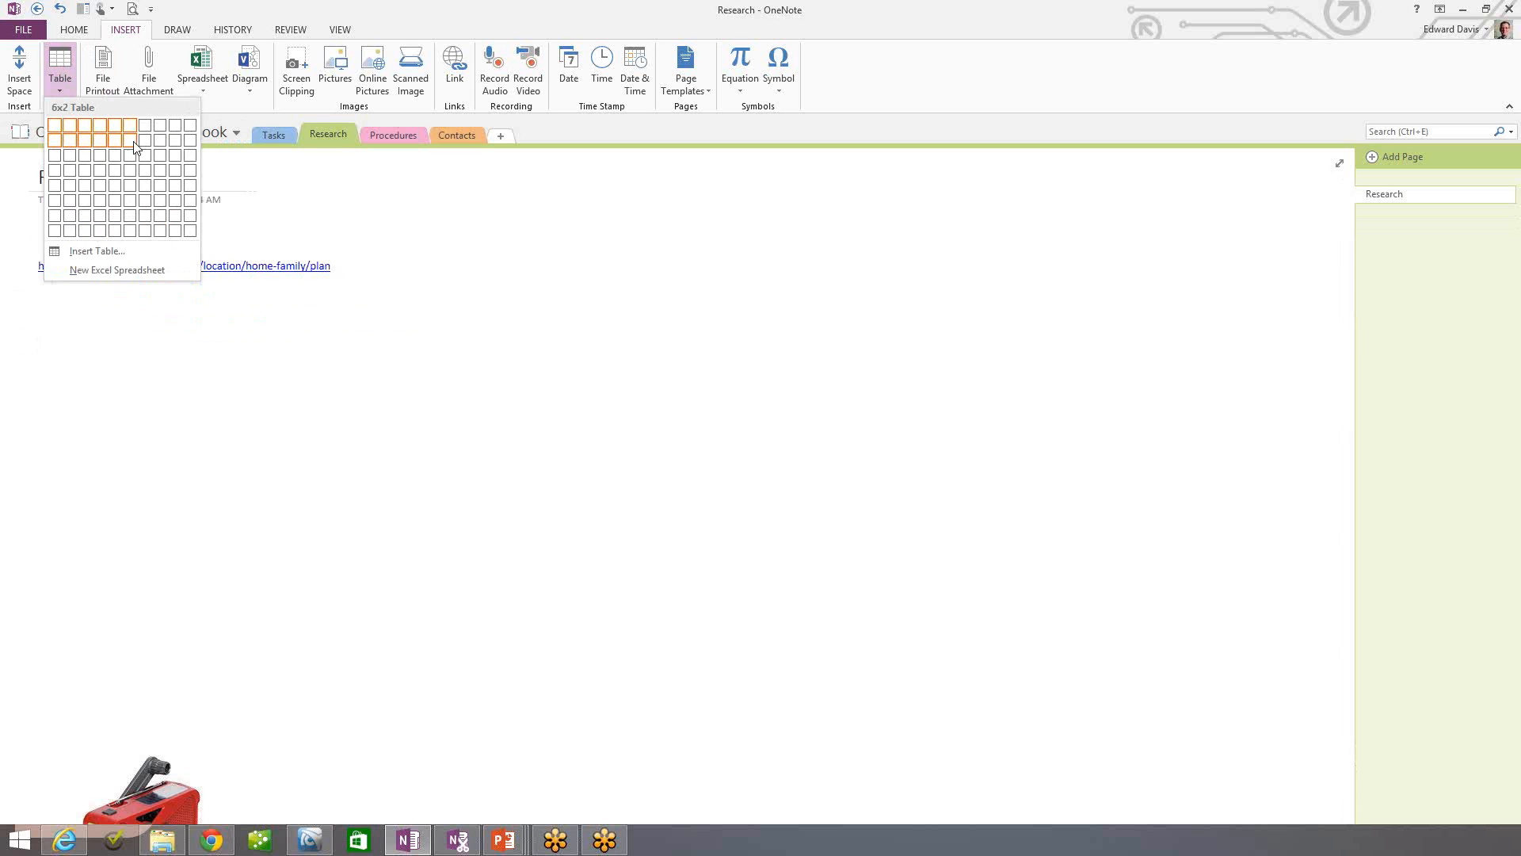
pyautogui.click(132, 205)
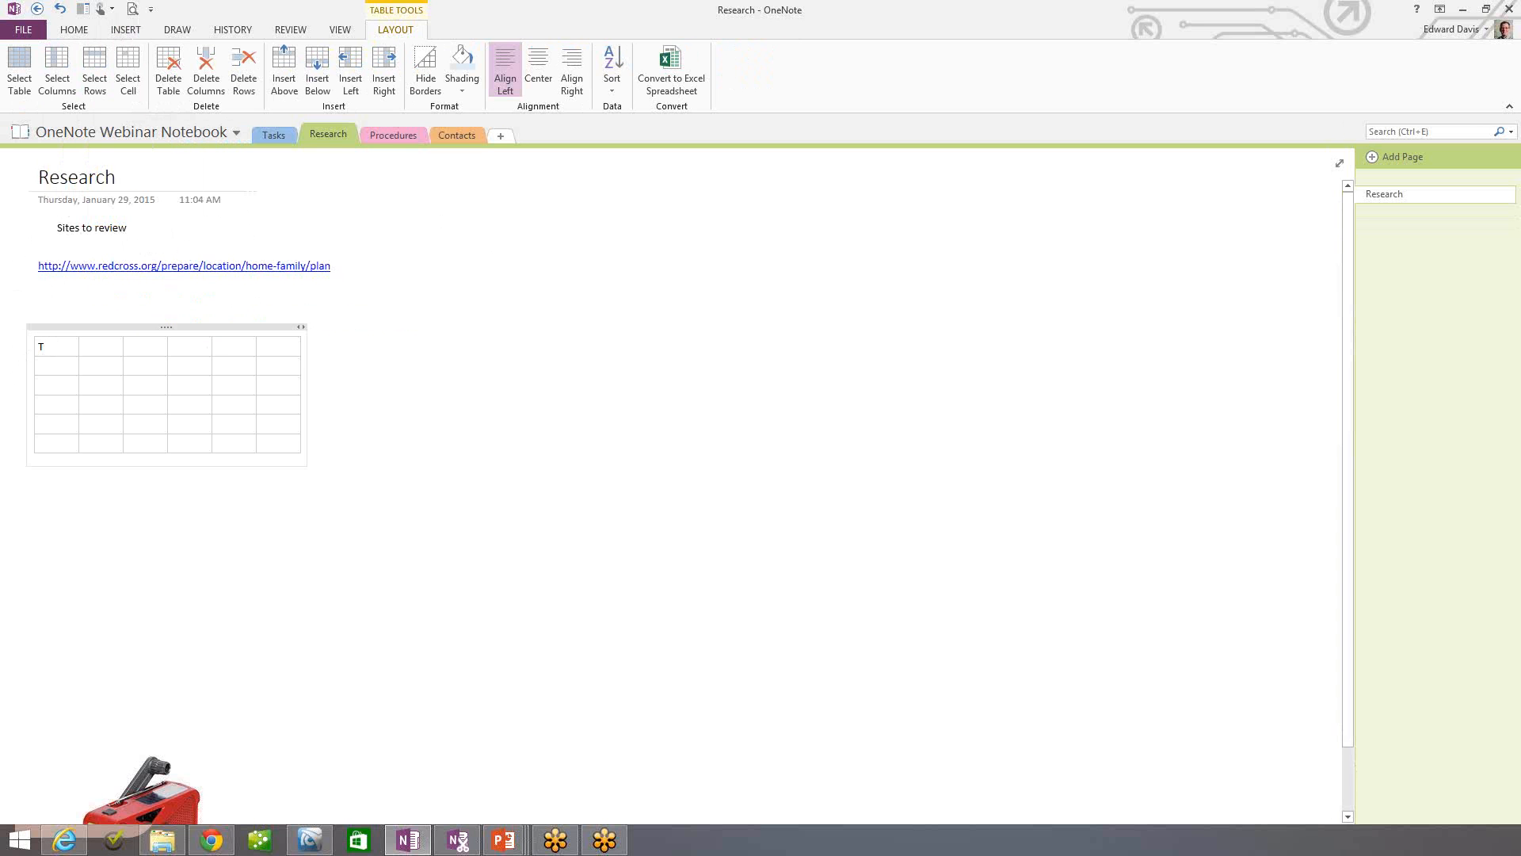
# - Enter "Title" and "Item" in the first two cells of the table's first row
pyautogui.write('Title')
pyautogui.press('Tab')
pyautogui.write('Item')
pyautogui.press('Tab')
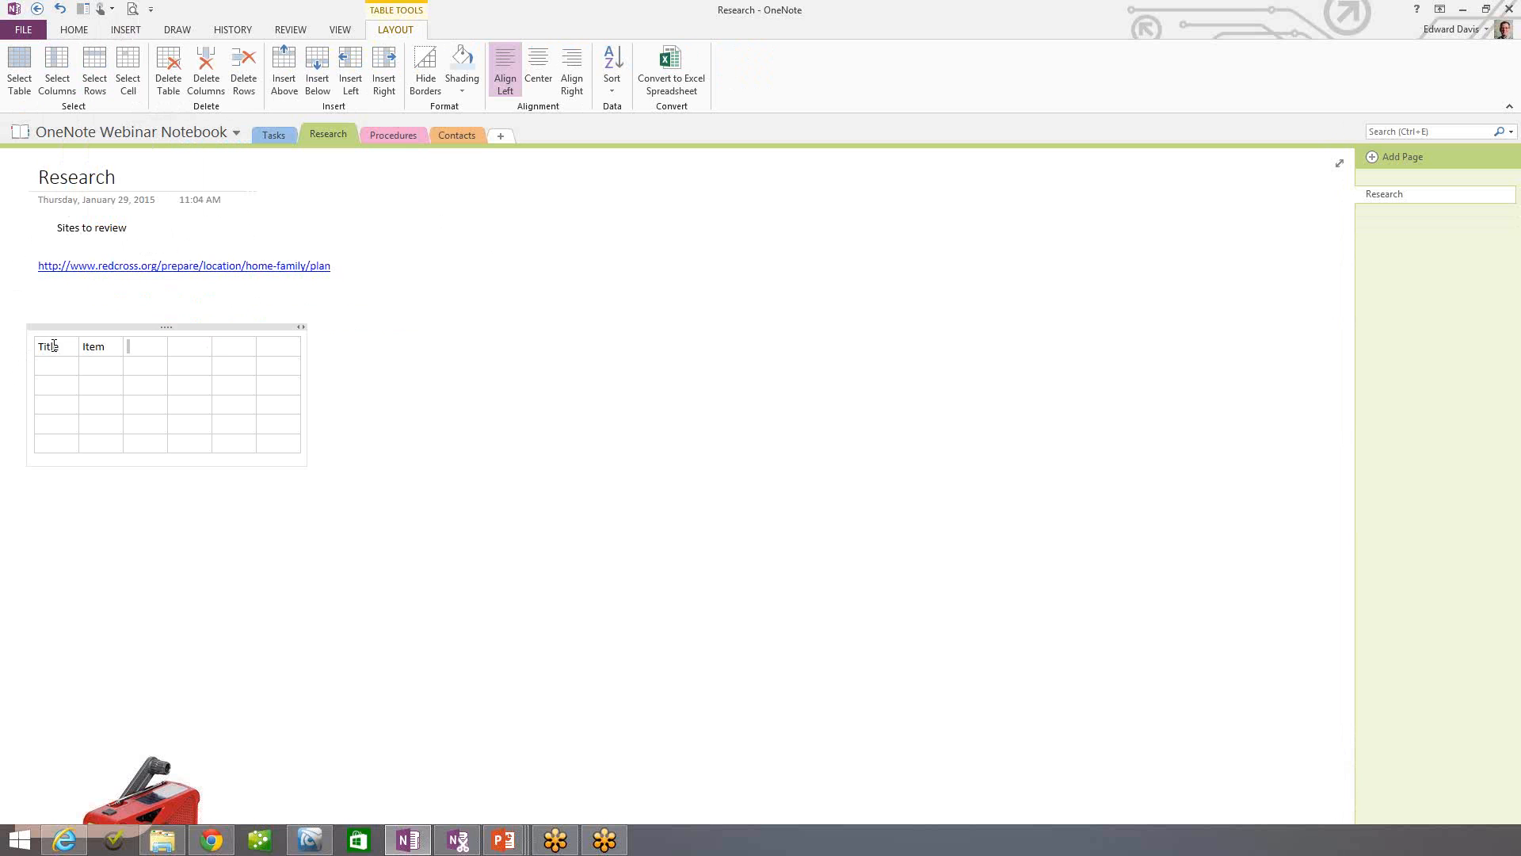
# - Complete the table's header row with "Date", "Cost", "Y/N" and "Notes" in the remaining four cells
pyautogui.write('Date')
pyautogui.press('Tab')
pyautogui.write('Cost')
pyautogui.press('Tab')
pyautogui.write('Y/N')
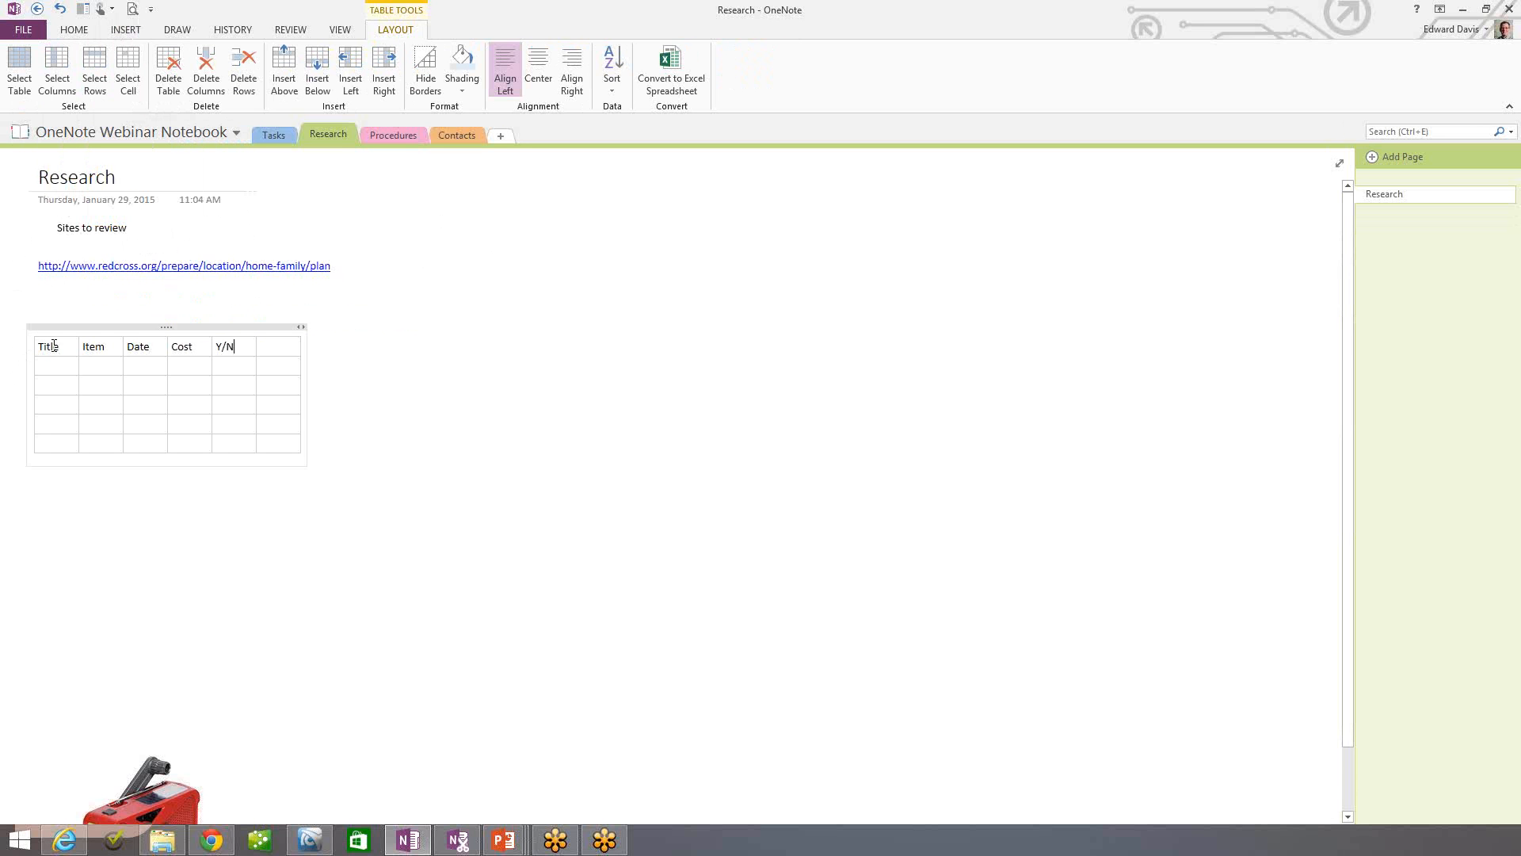
pyautogui.press('Tab')
pyautogui.write('Notes')
pyautogui.press('Tab')
# - Fill the table's second row with "Information", "Shoes", "1/29/15", "8.20", "N" and "None"
pyautogui.write('Information')
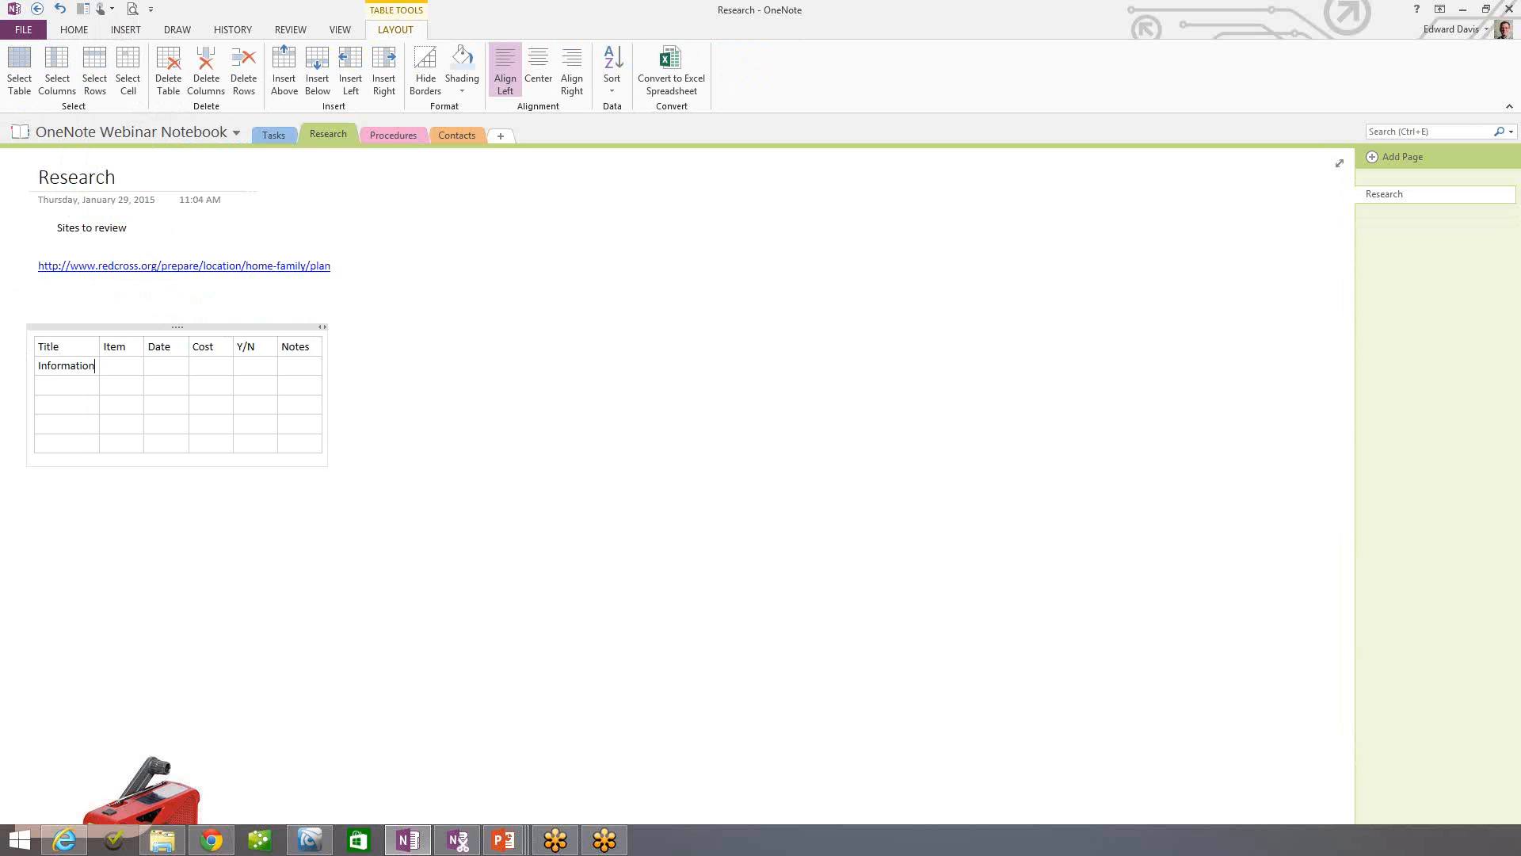
pyautogui.press('Tab')
pyautogui.write('Shoes')
pyautogui.press('Tab')
pyautogui.write('1/29/15')
pyautogui.press('Tab')
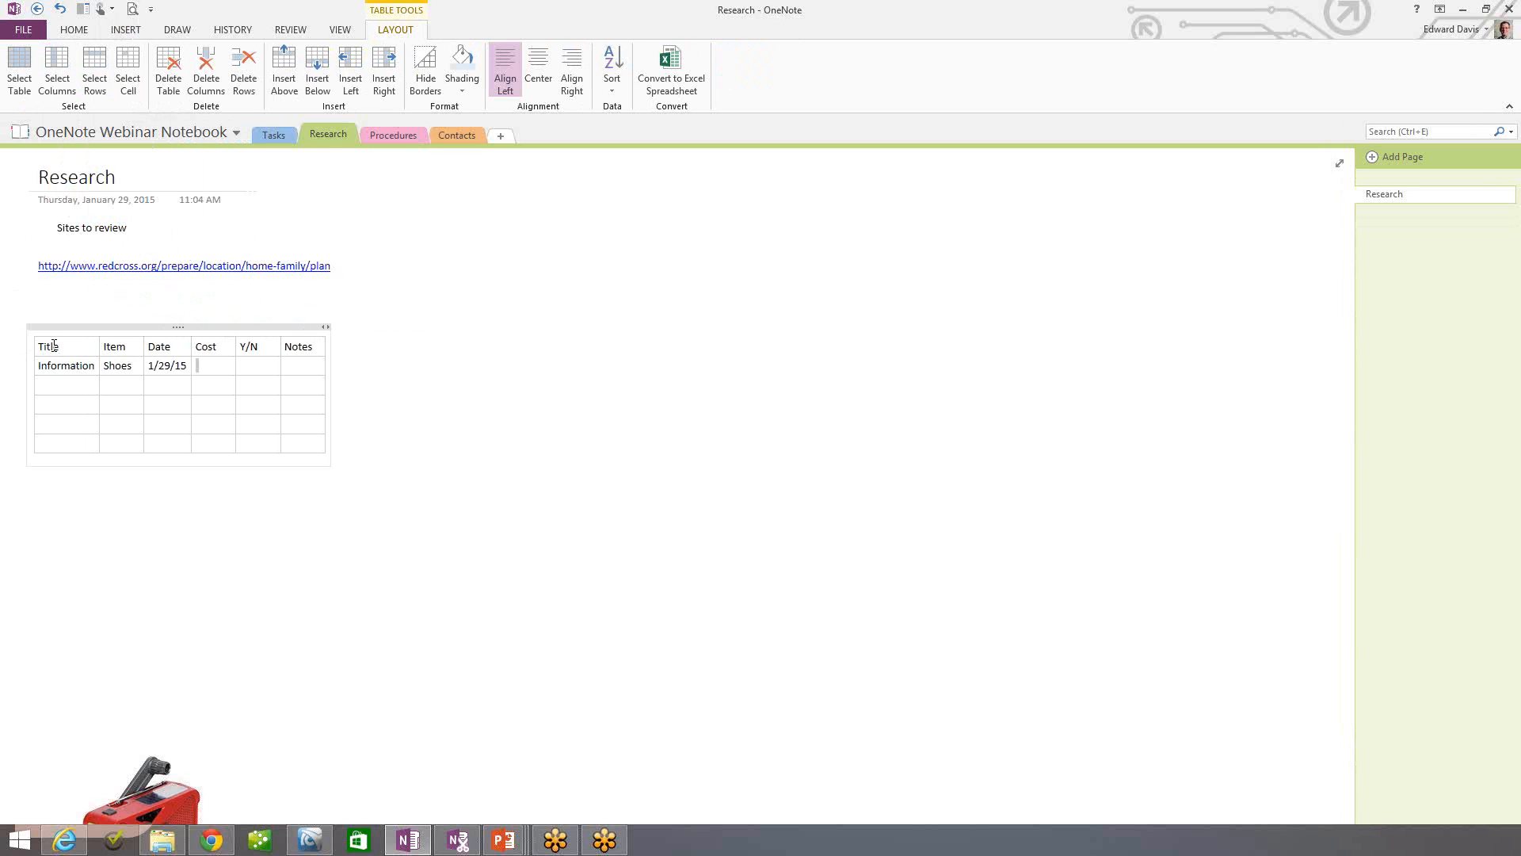
pyautogui.write('8.20')
pyautogui.press('Tab')
pyautogui.write('N')
pyautogui.press('Tab')
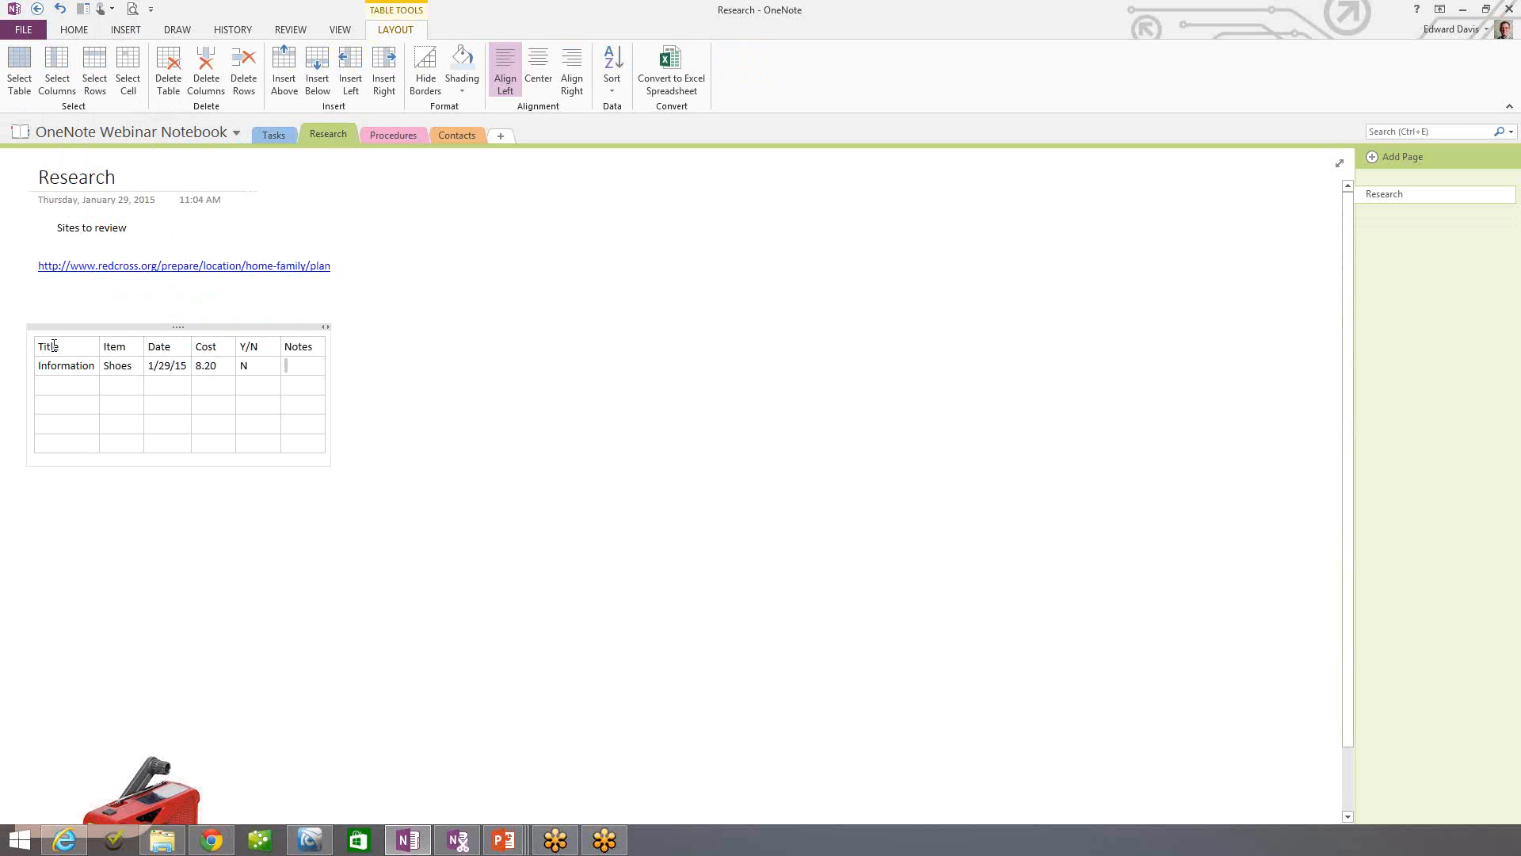
pyautogui.write('Non')
# - Enter the filler text "Fdskj" and "Llkjgf lkjfdg" in the first two cells of the table's third row
pyautogui.write('Fdskj ')
pyautogui.write('Llkjgf lkjfdg')
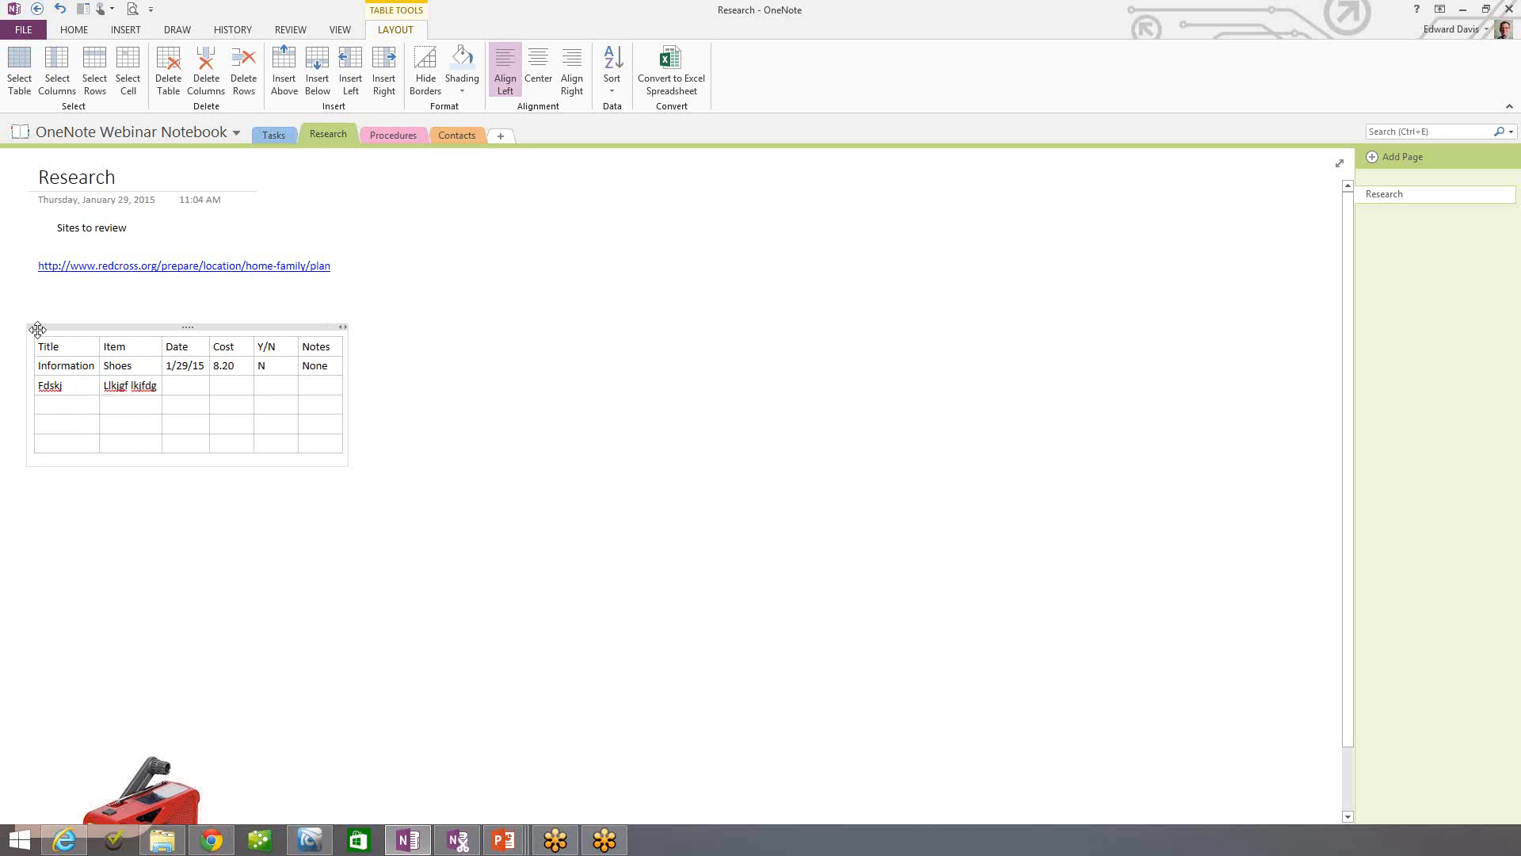
pyautogui.moveTo(46, 347)
pyautogui.mouseDown()
pyautogui.moveTo(289, 367)
pyautogui.moveTo(338, 451)
pyautogui.mouseUp()
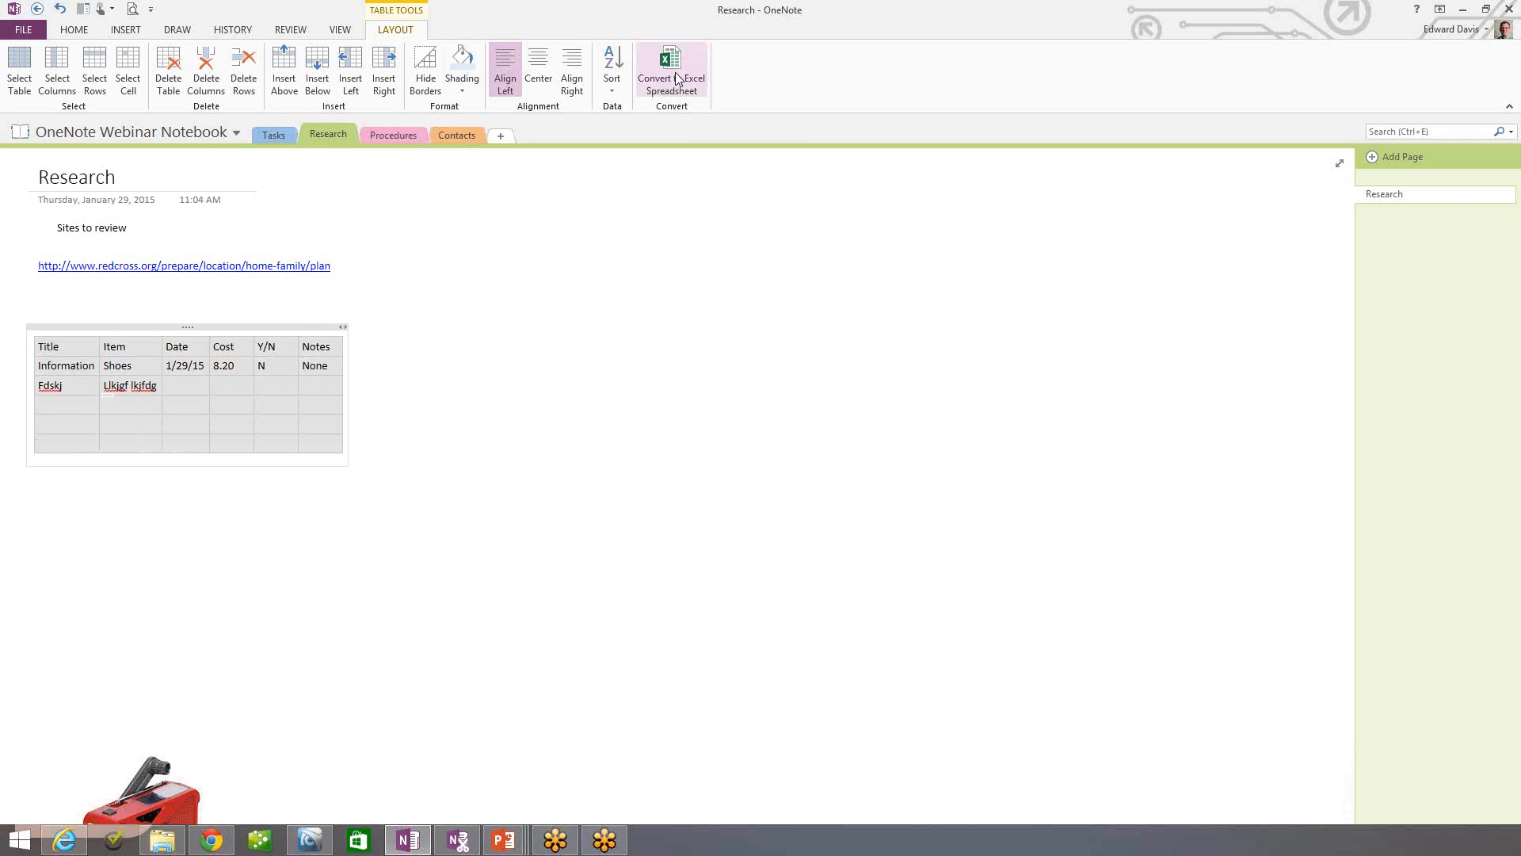
pyautogui.click(641, 346)
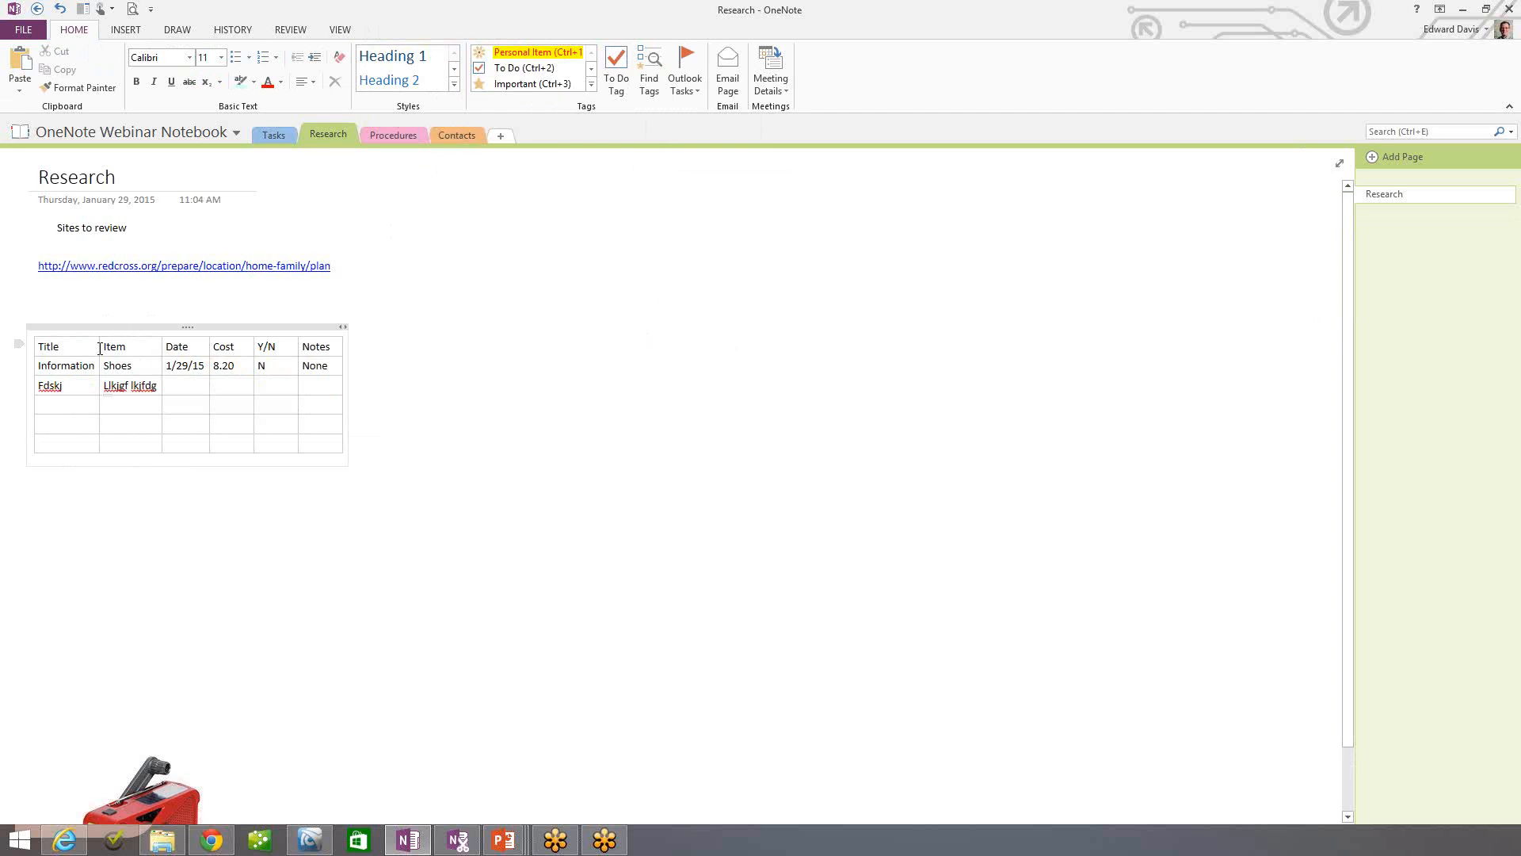
# - Format the table's header row as bold, centered, blue text
pyautogui.click(36, 343)
pyautogui.moveTo(36, 347); pyautogui.dragTo(330, 344)
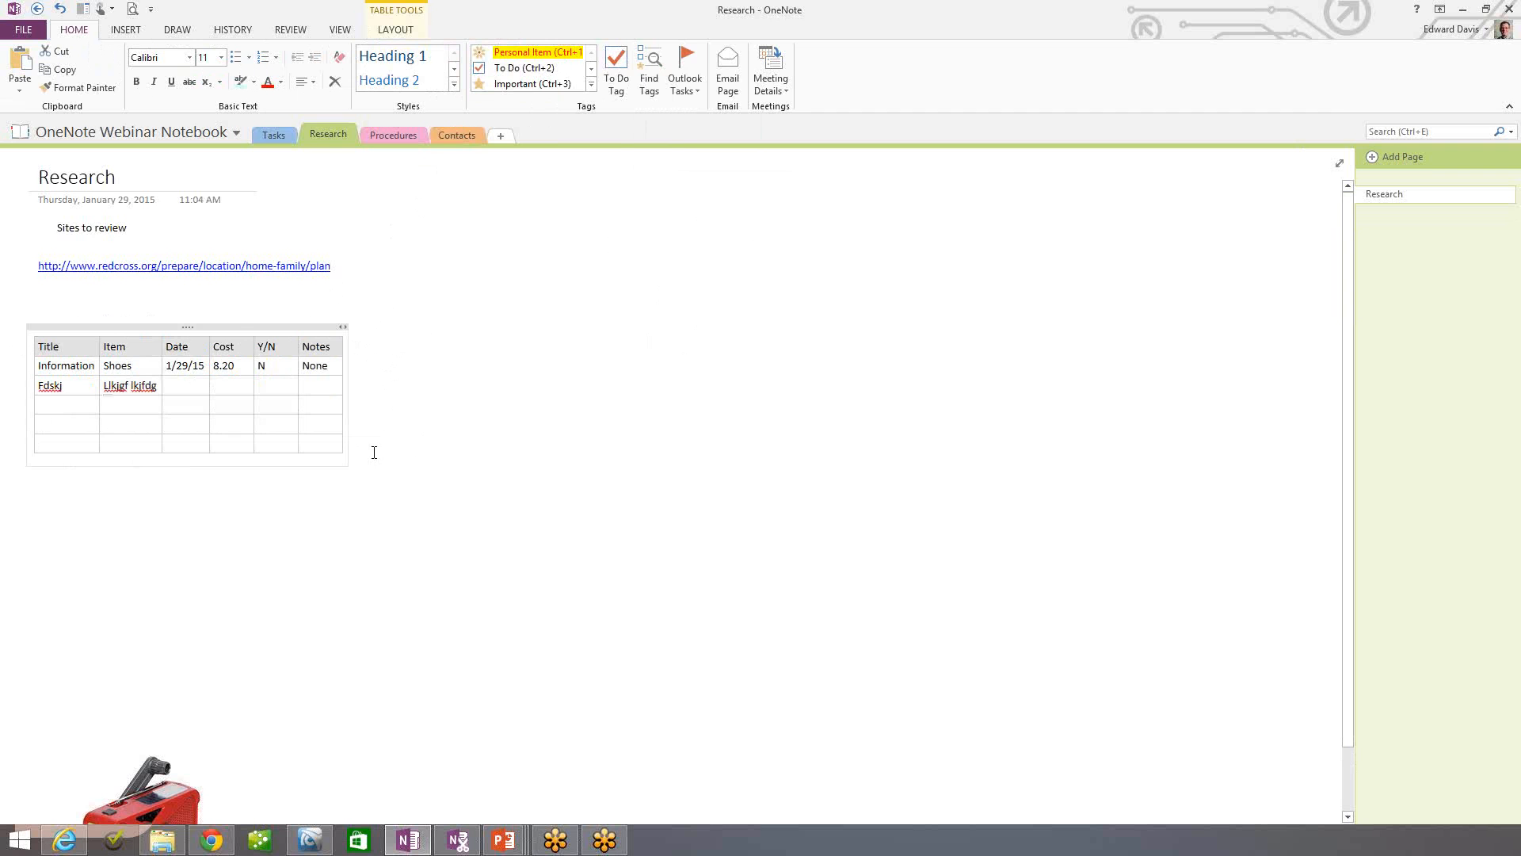
pyautogui.click(137, 82)
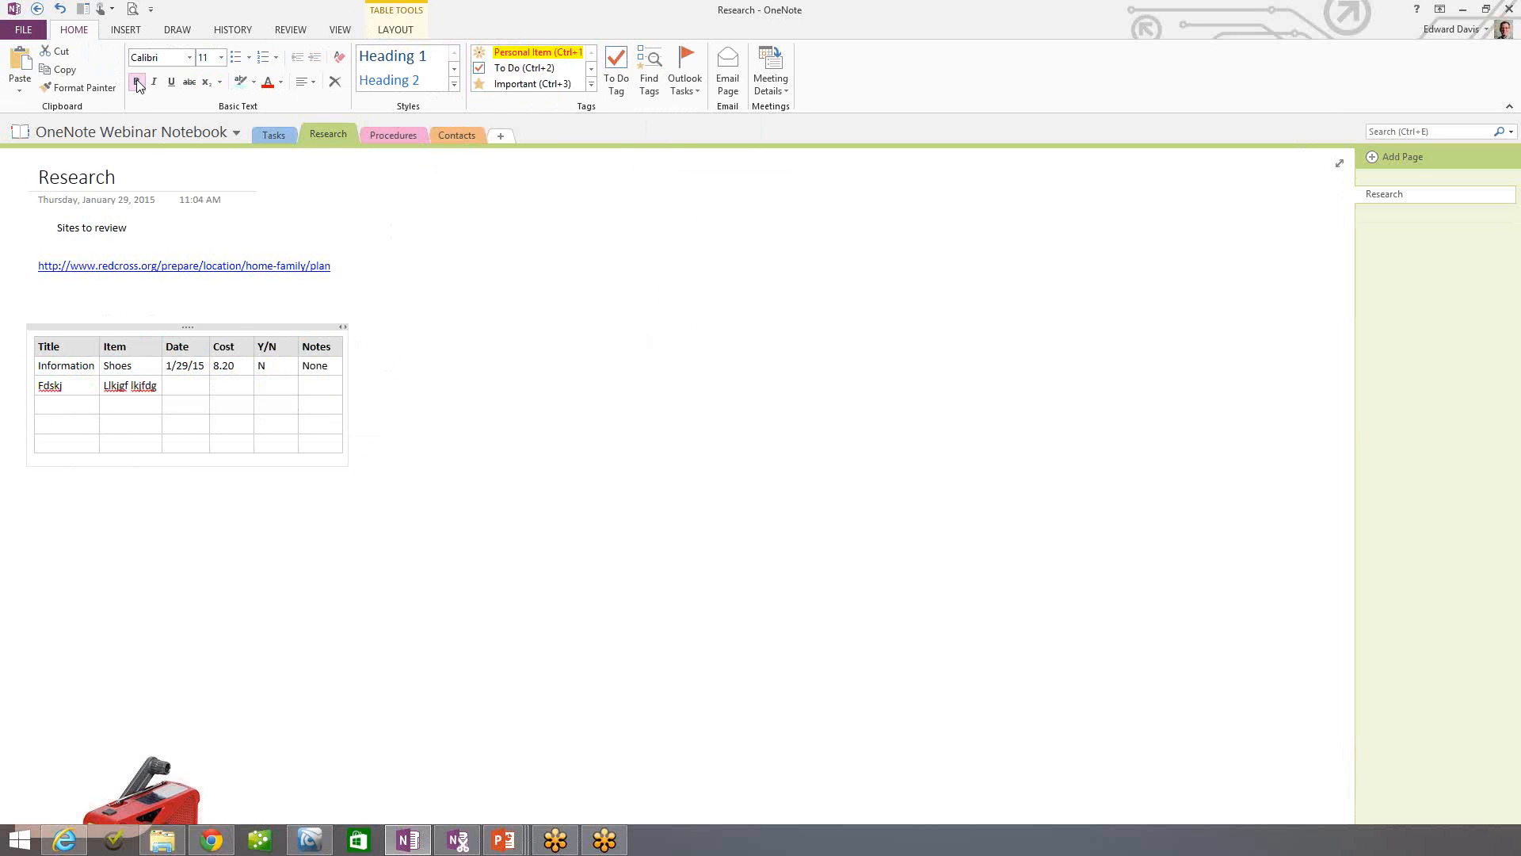
pyautogui.click(306, 82)
pyautogui.click(334, 123)
pyautogui.click(281, 83)
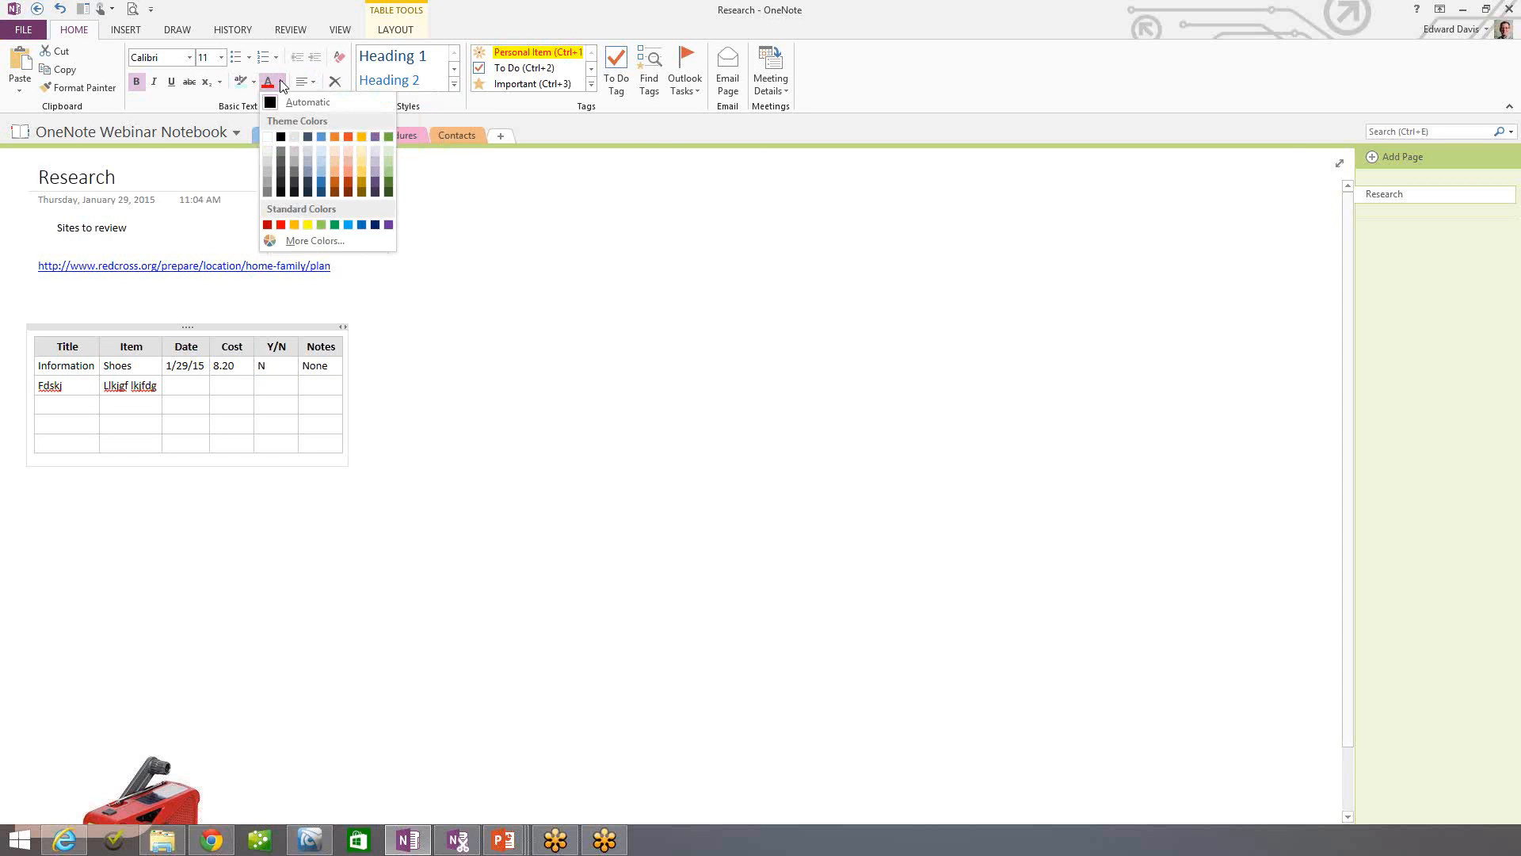
pyautogui.click(363, 225)
pyautogui.click(481, 345)
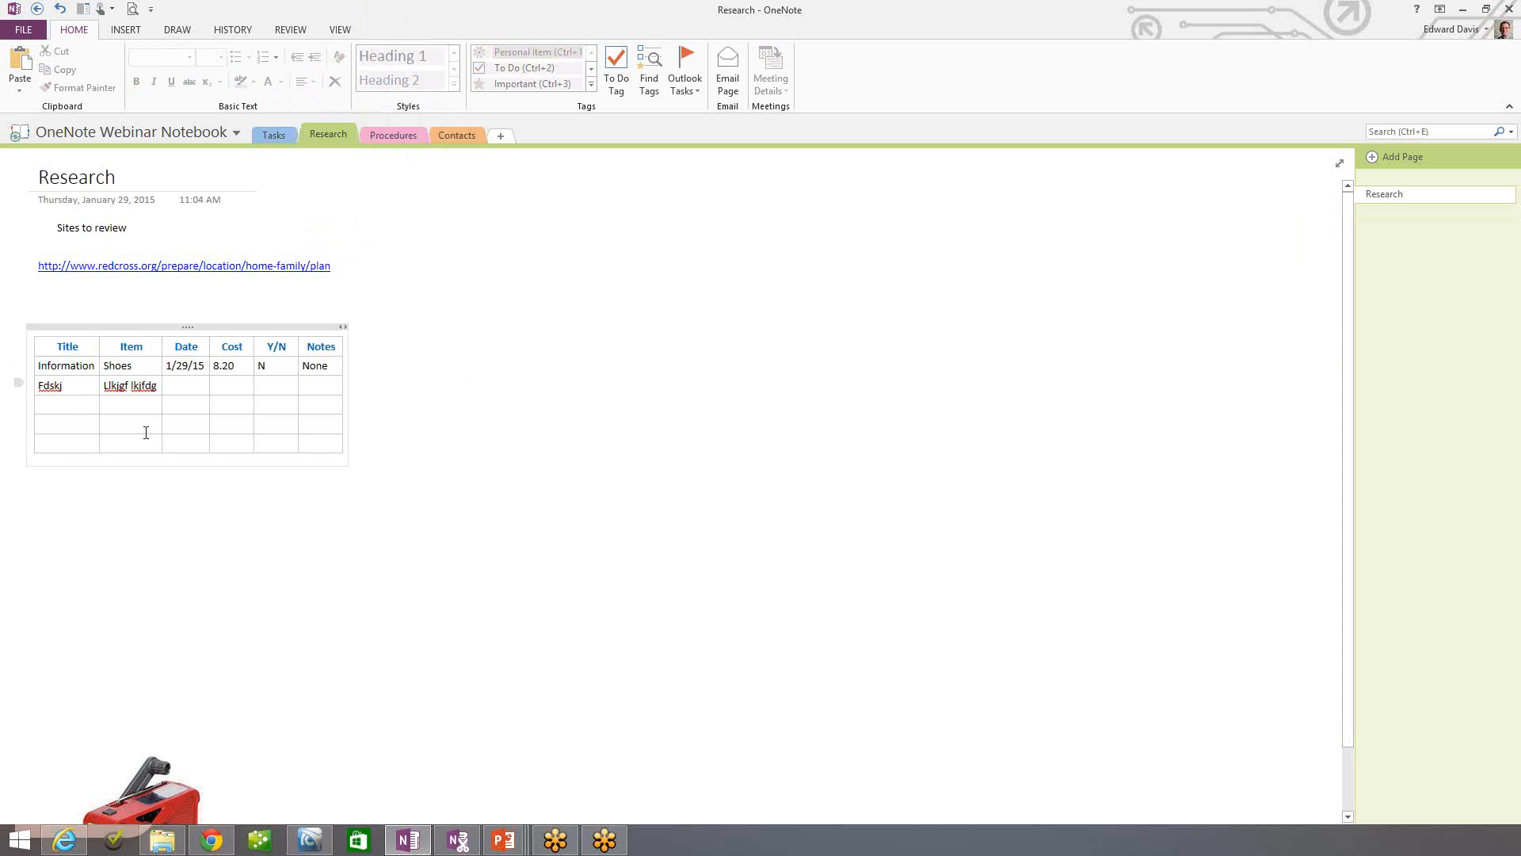
# - Move the whole table from the Research page to below the source link on the disaster preparedness page in Procedures
pyautogui.click(206, 328)
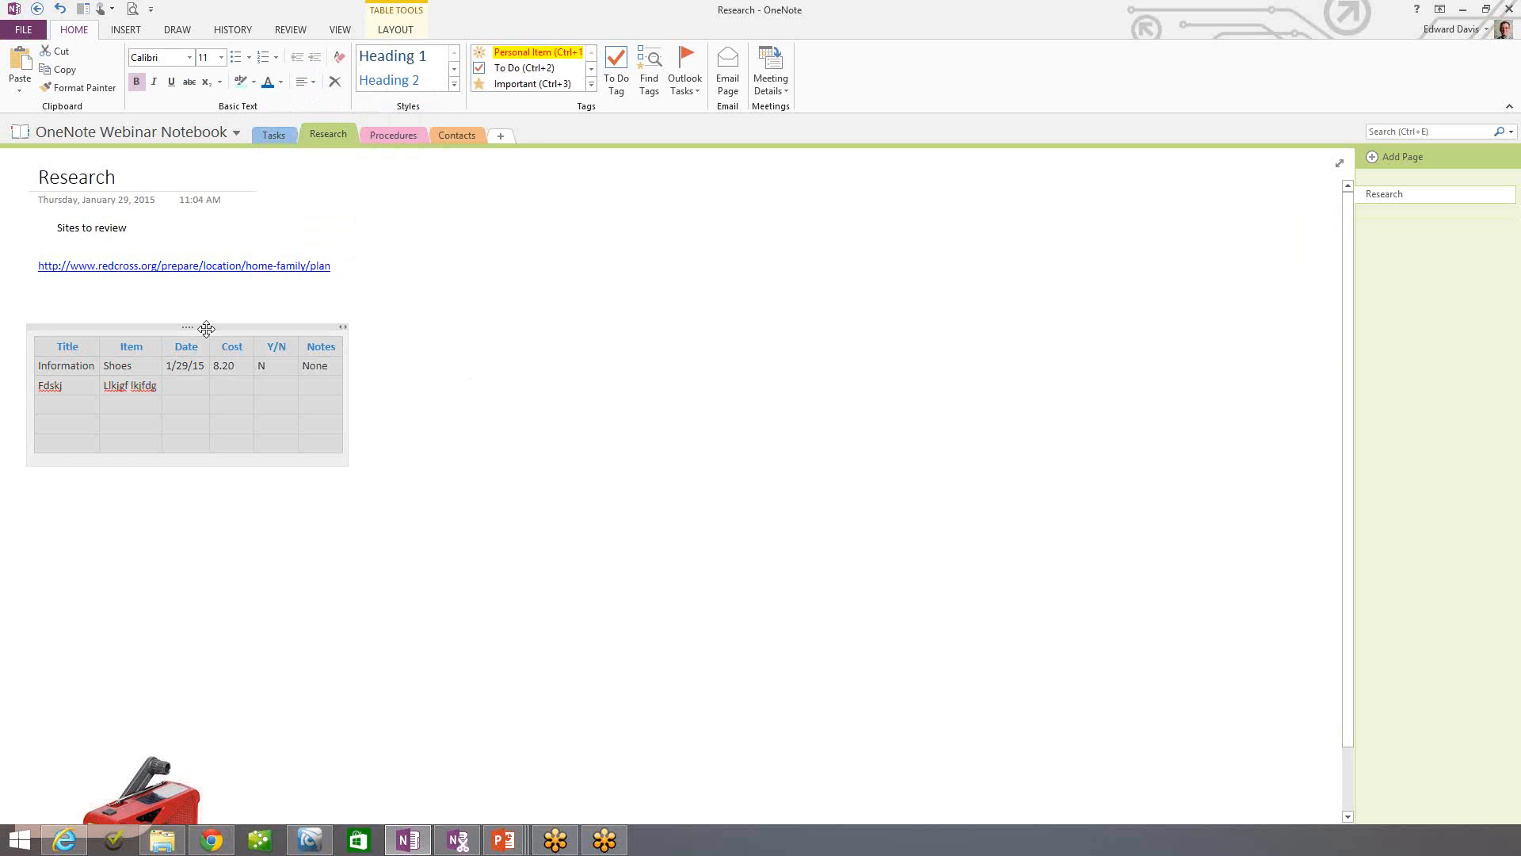
pyautogui.rightClick(206, 328)
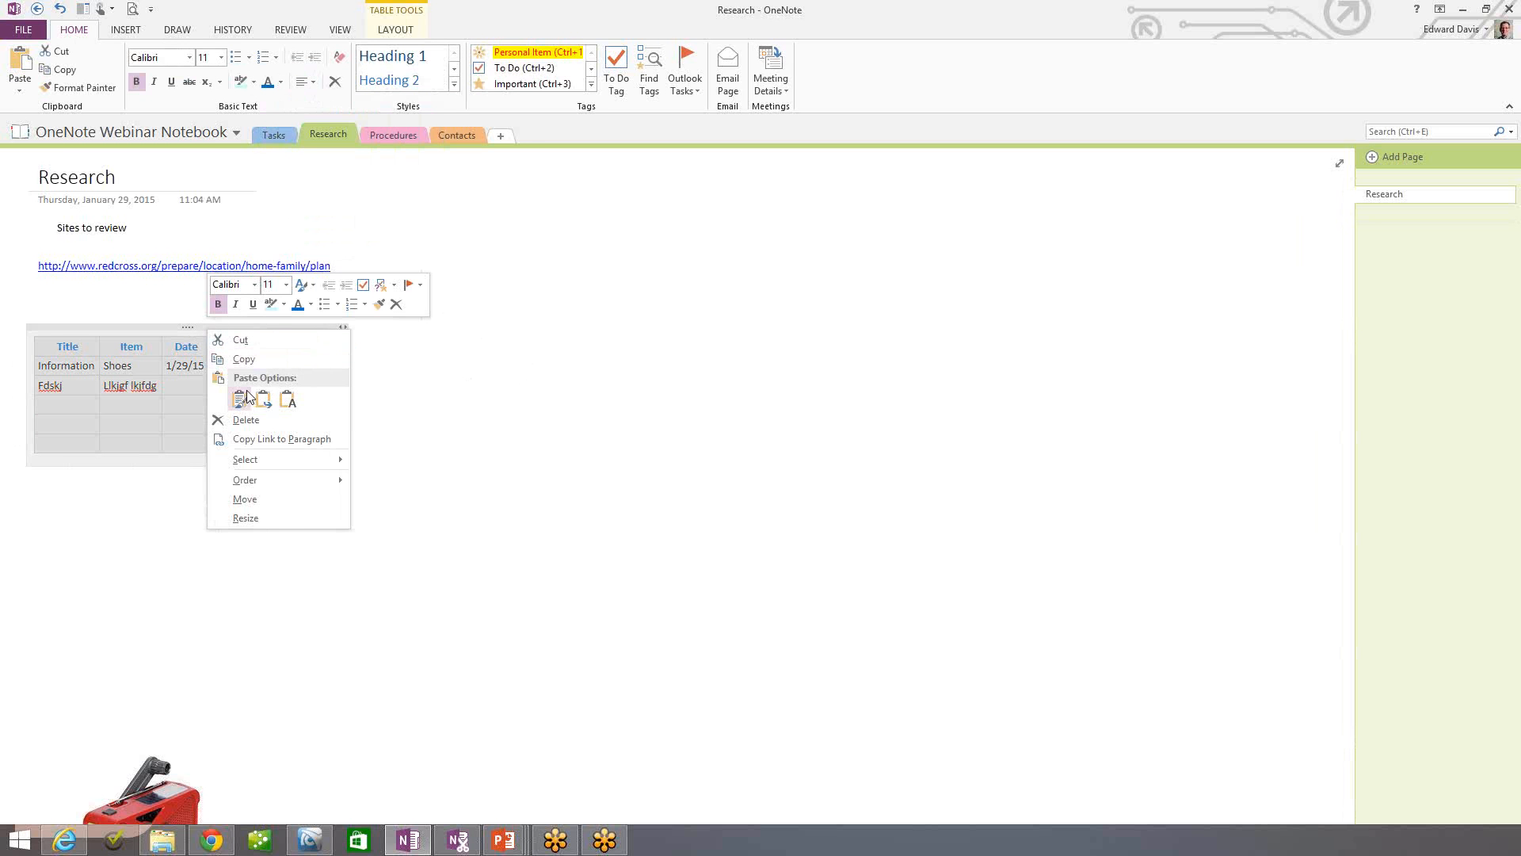
pyautogui.click(240, 339)
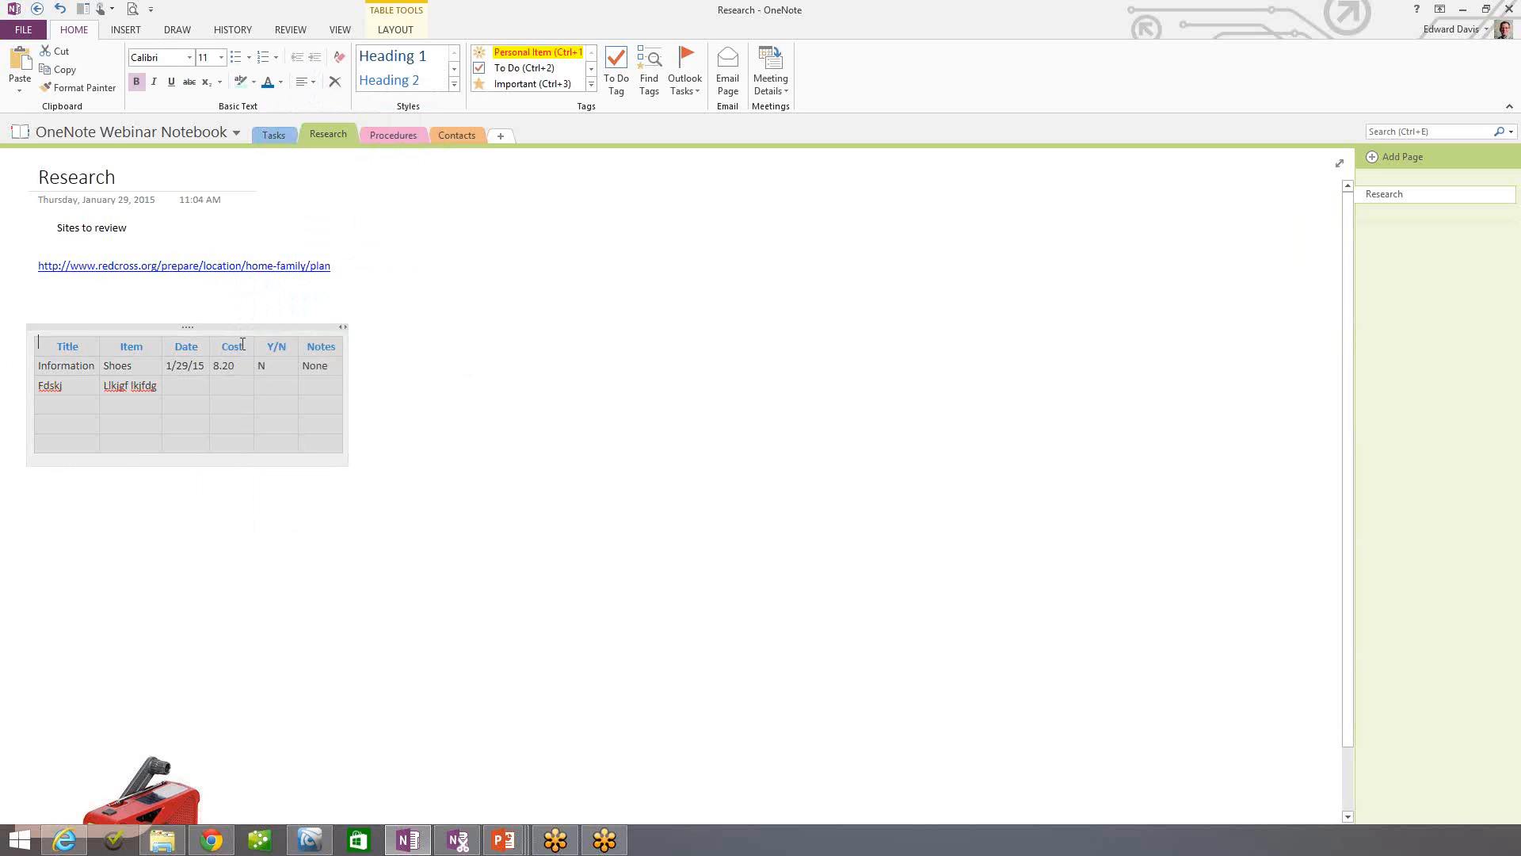
pyautogui.click(396, 136)
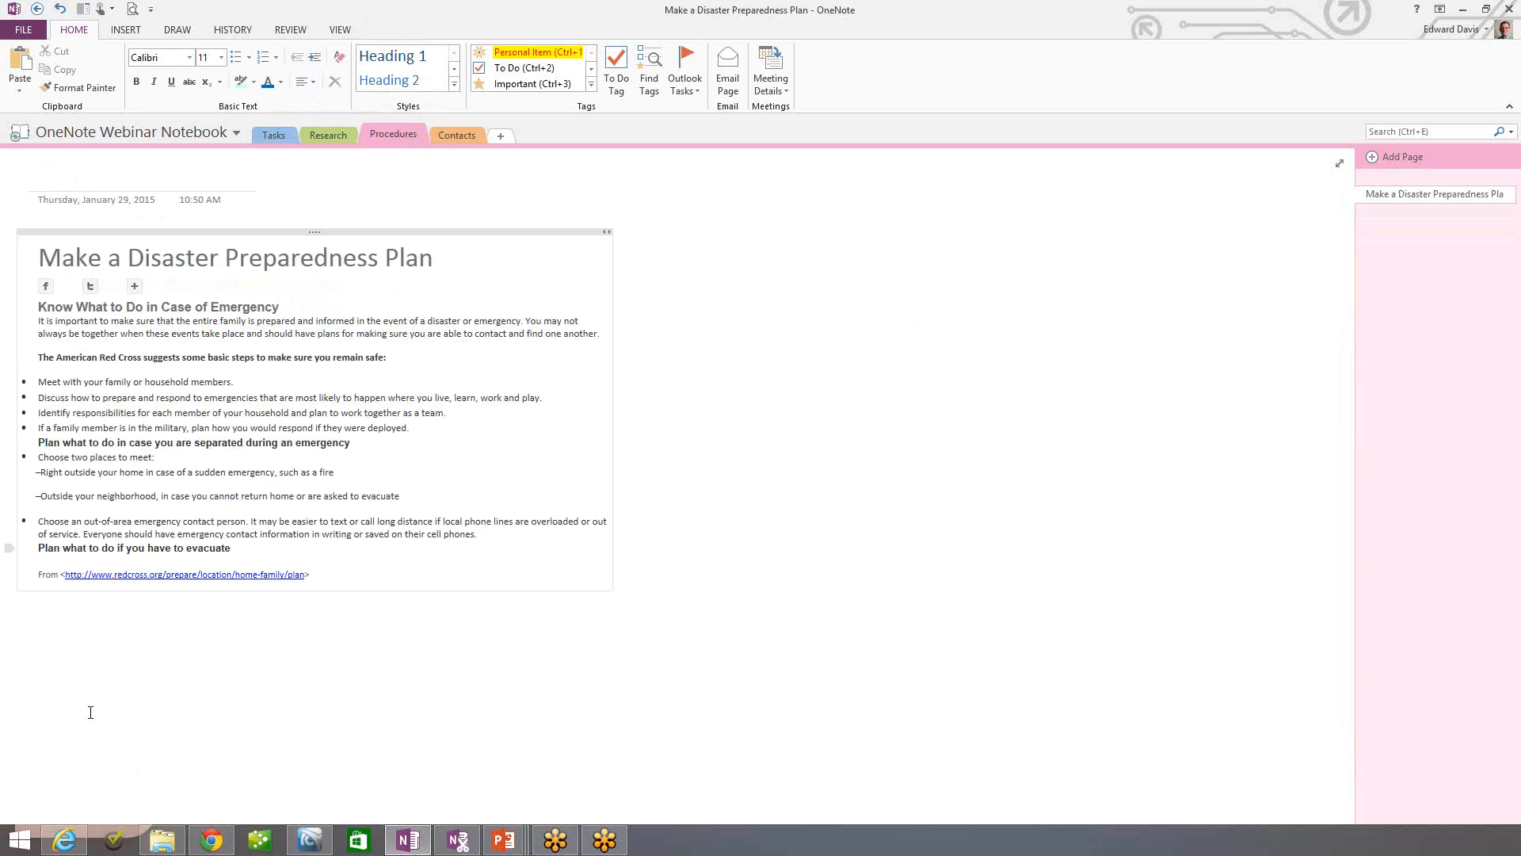
pyautogui.rightClick(49, 656)
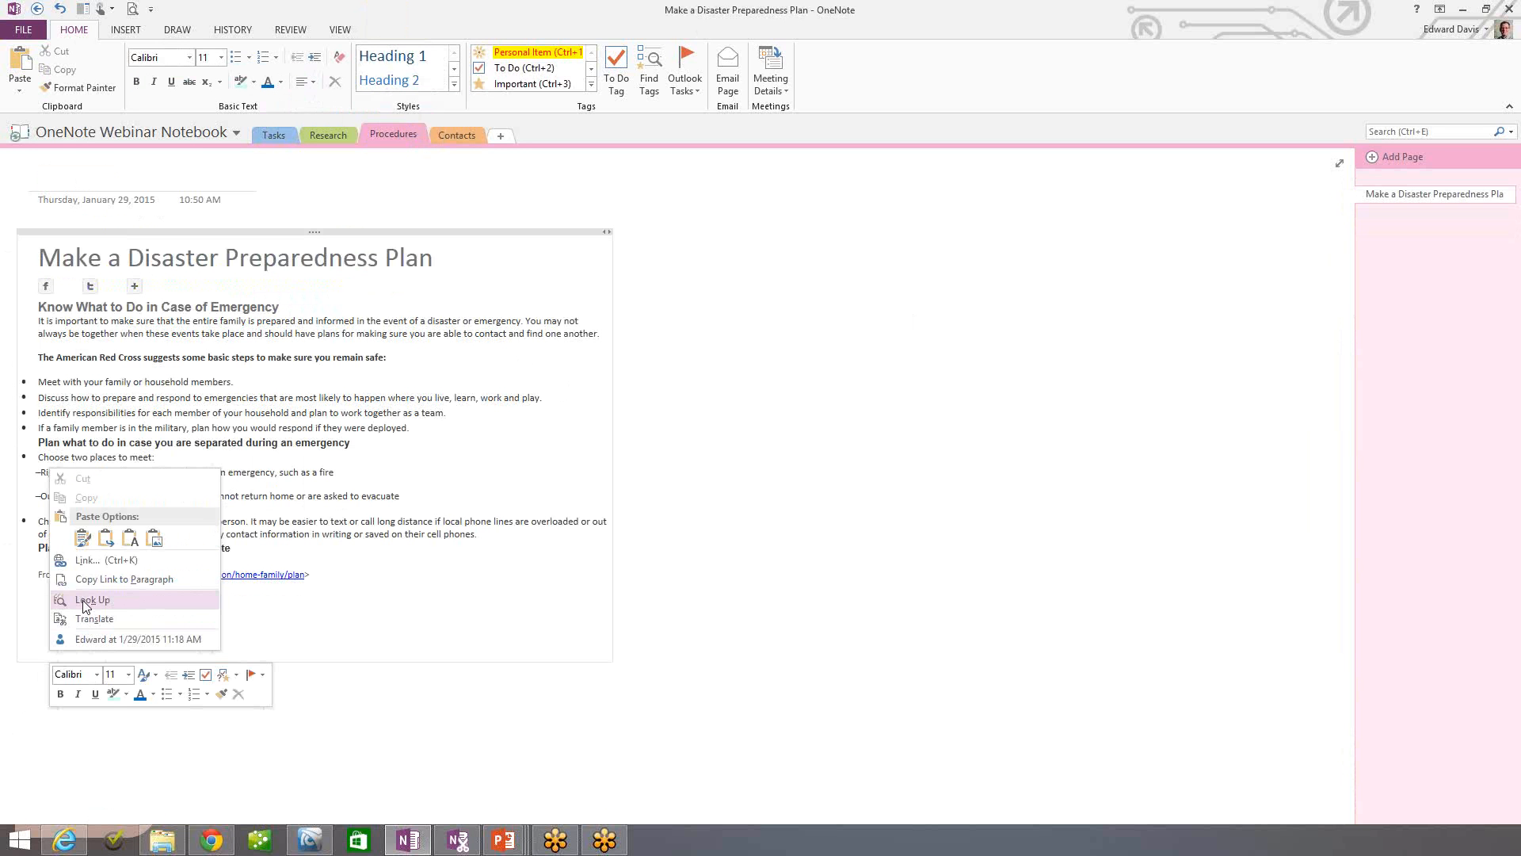
pyautogui.click(82, 538)
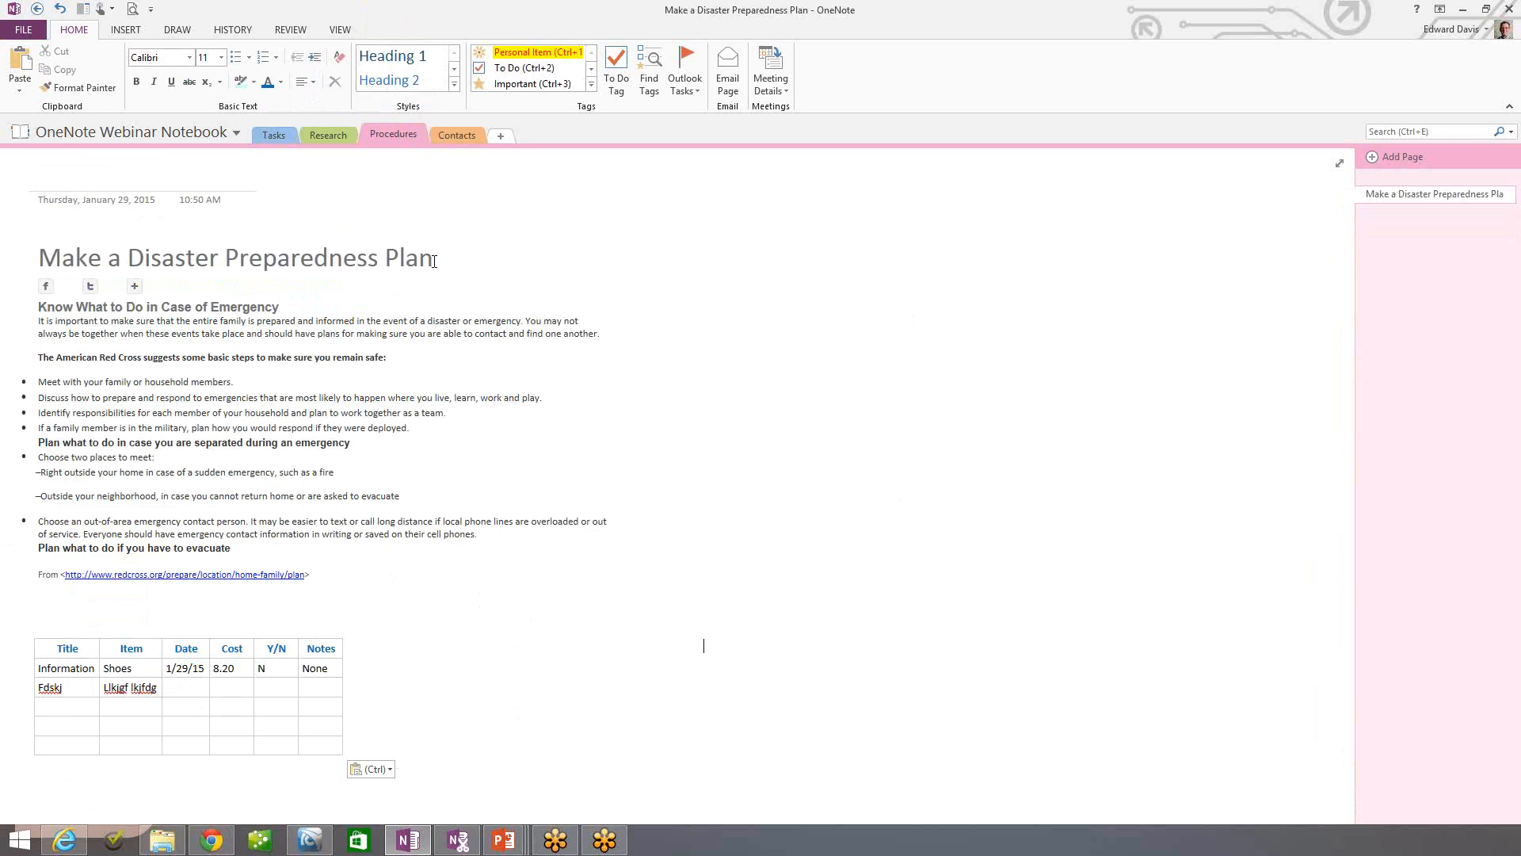
# - Preview the General Tasks page for printing and view the printer choices, cancelling without printing
pyautogui.click(273, 135)
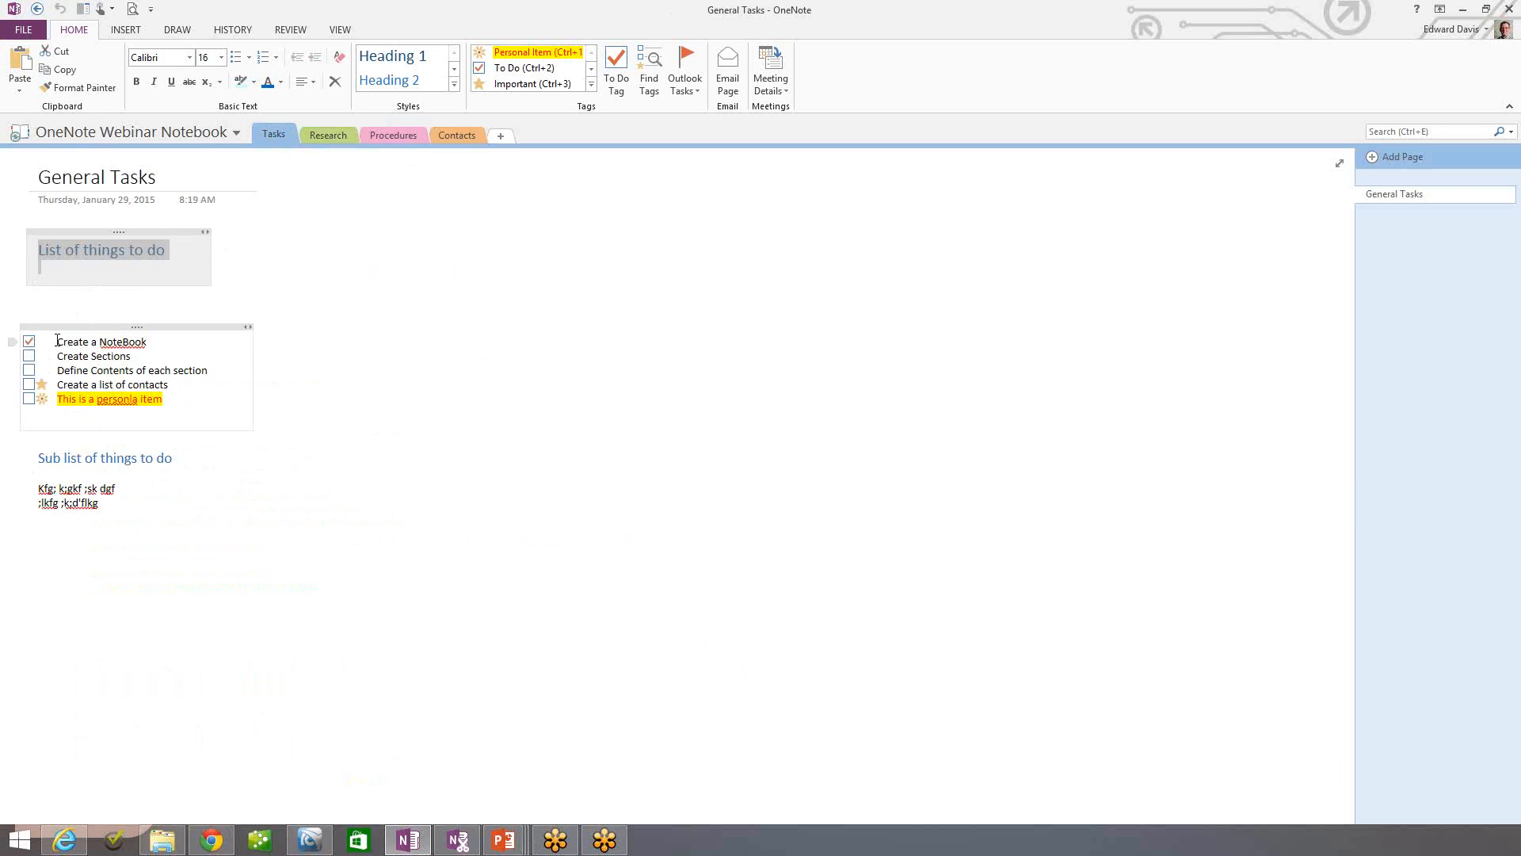
pyautogui.moveTo(57, 342); pyautogui.dragTo(156, 341)
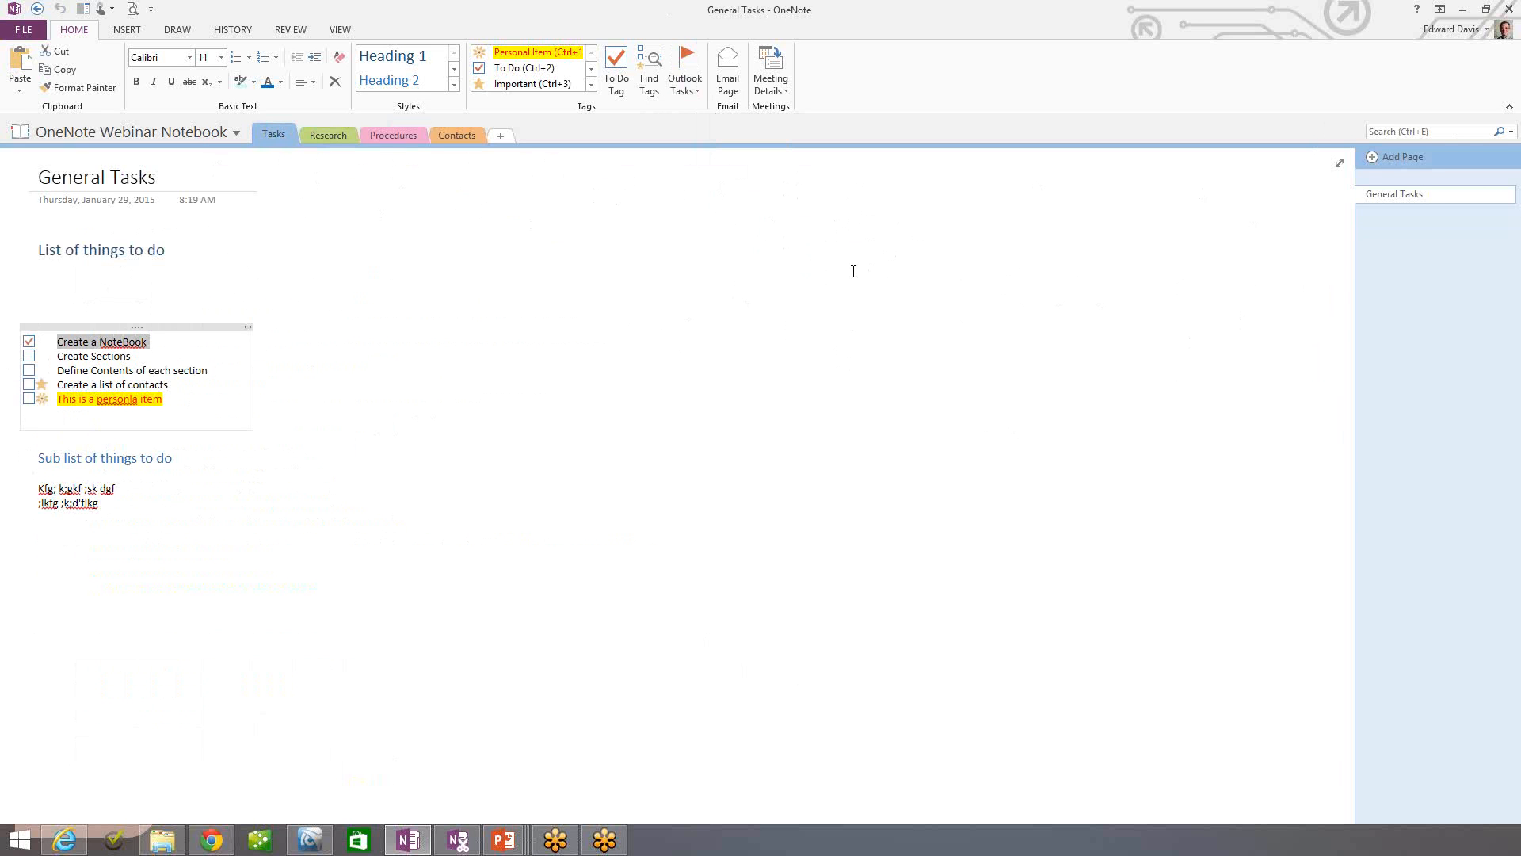
pyautogui.click(1389, 195)
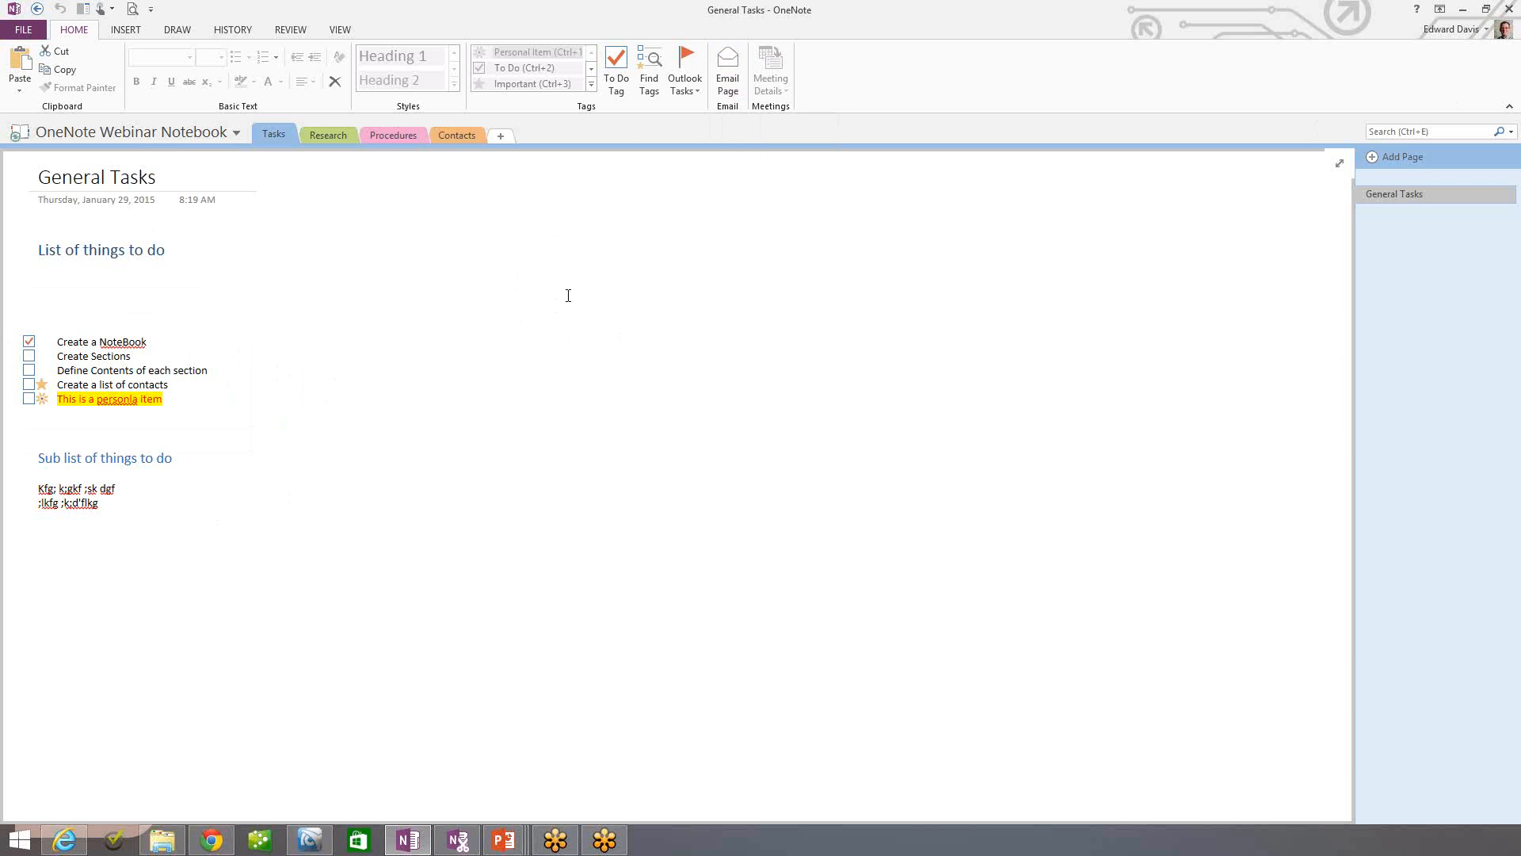
pyautogui.click(133, 9)
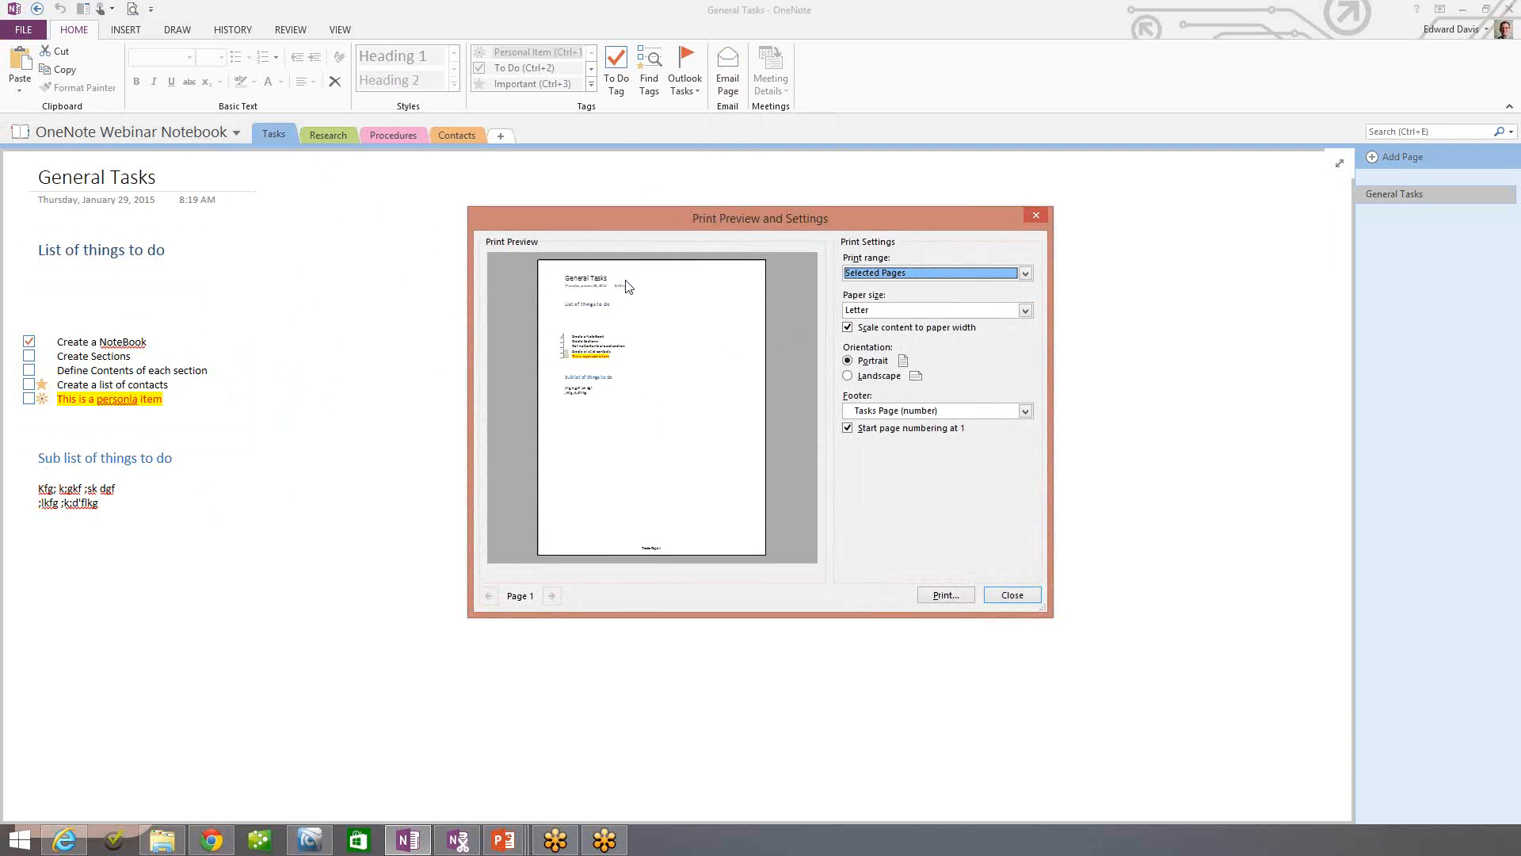
pyautogui.click(945, 595)
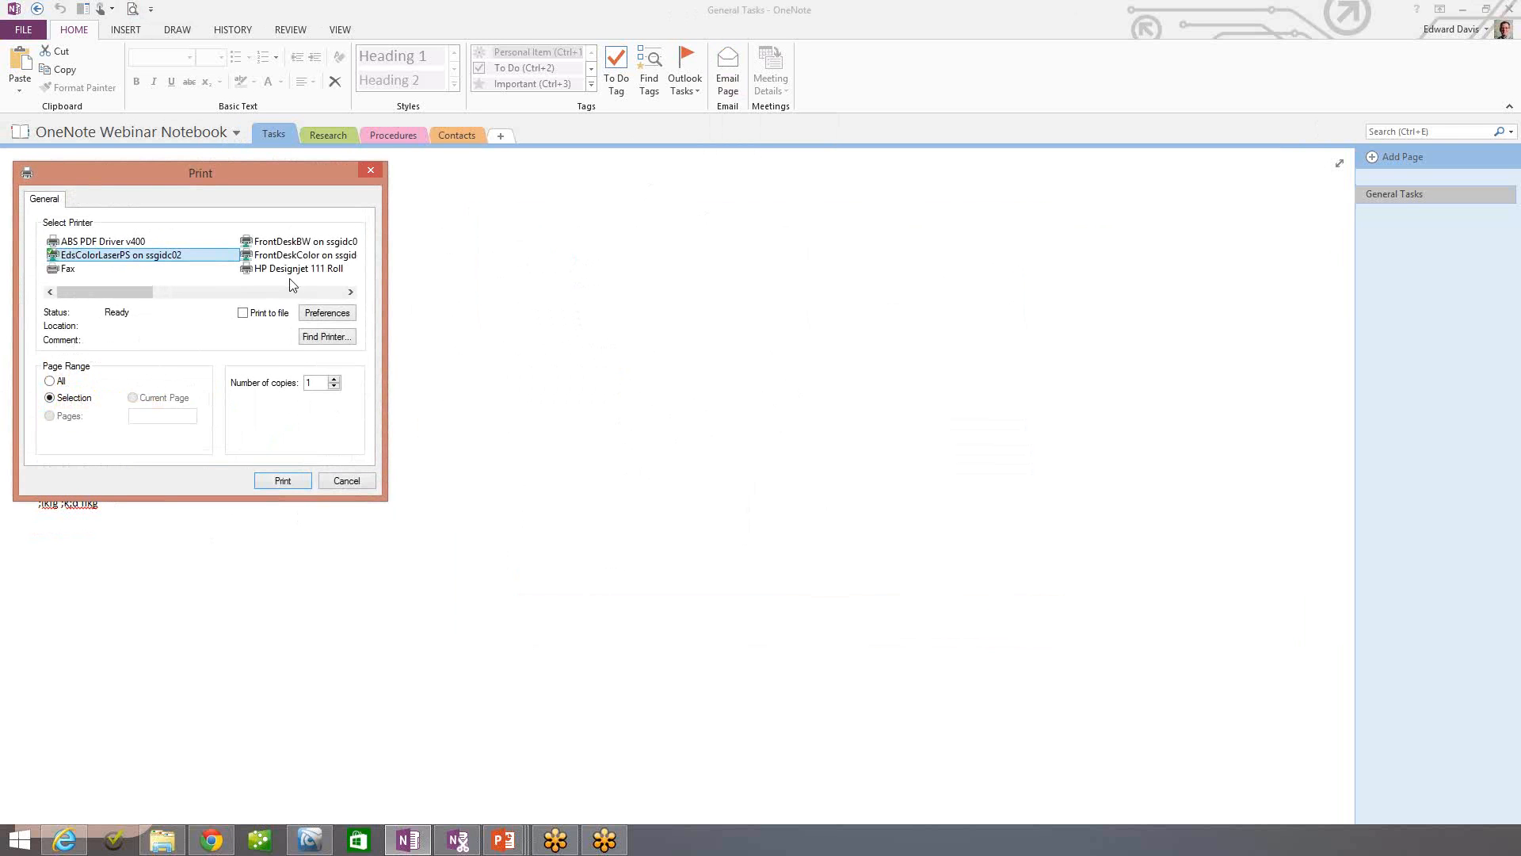
pyautogui.click(344, 481)
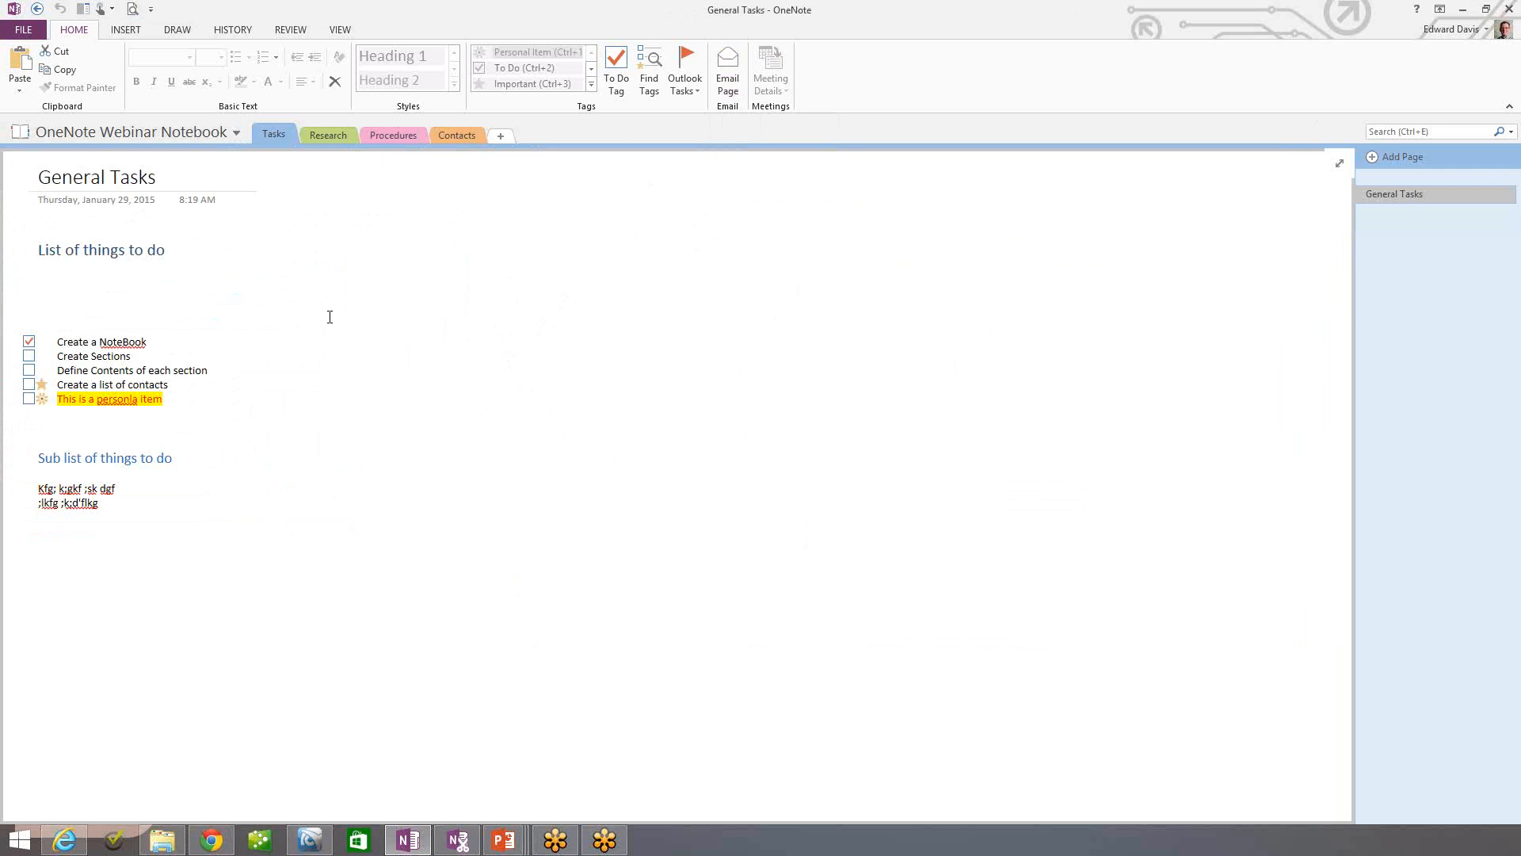
pyautogui.click(449, 136)
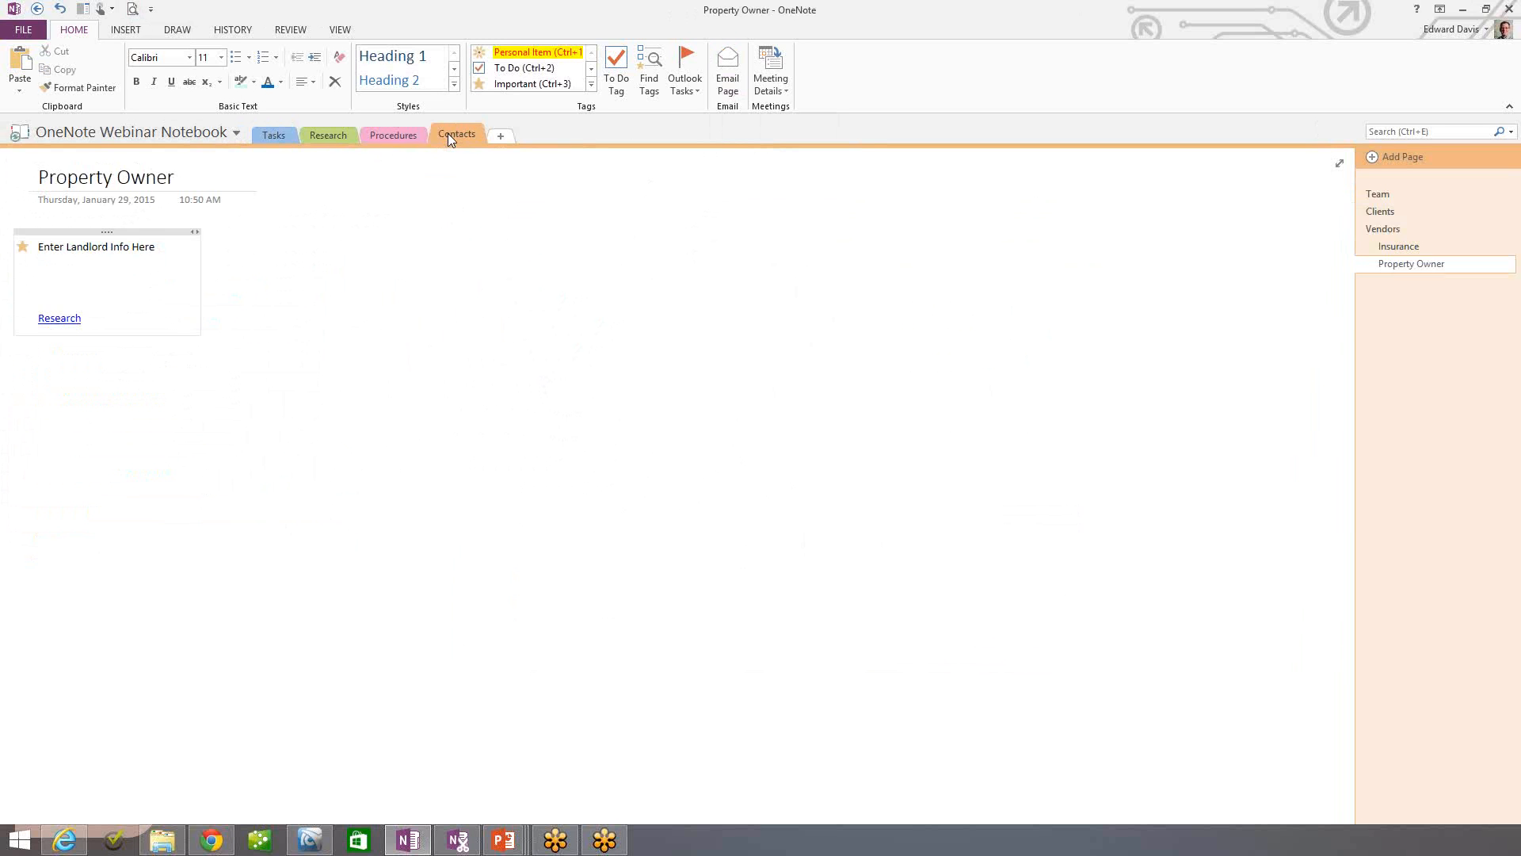
pyautogui.click(386, 137)
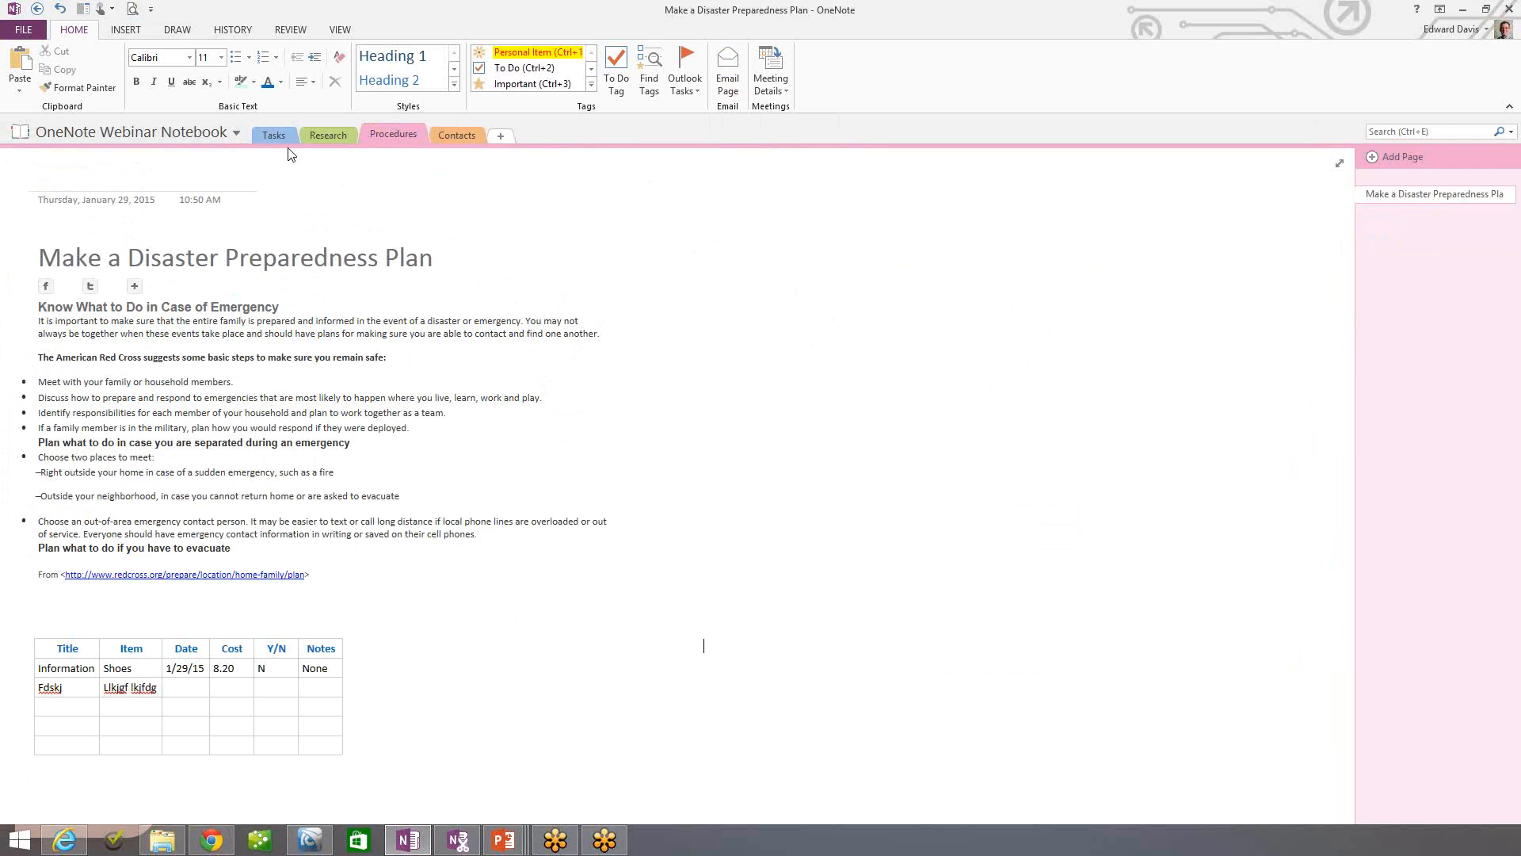
pyautogui.click(273, 133)
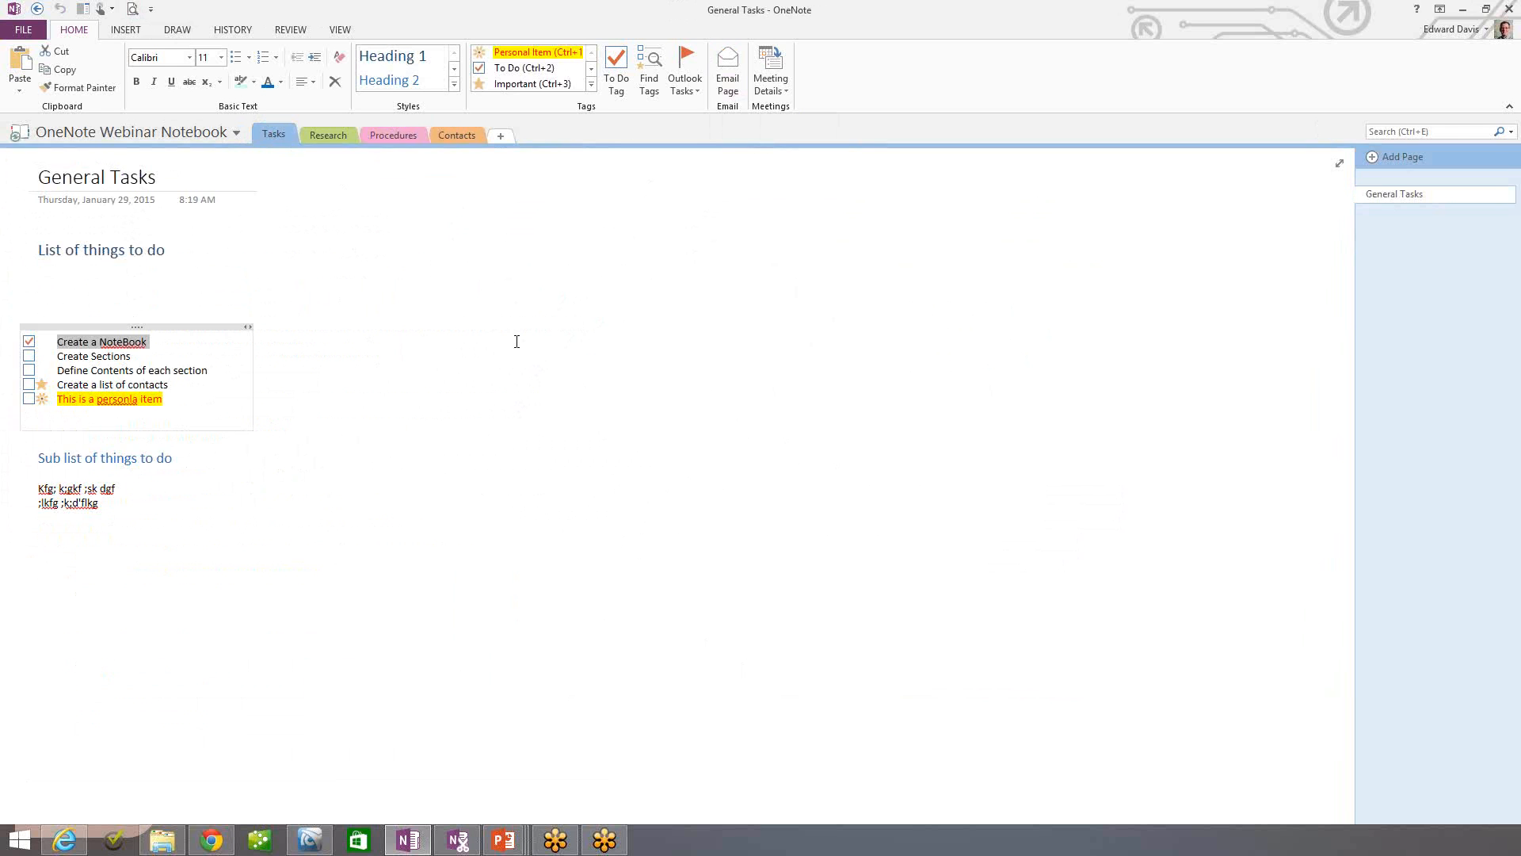
# - Move the red radio picture up towards the Red Cross link on the Research page and replace it with a blank equation
pyautogui.click(339, 138)
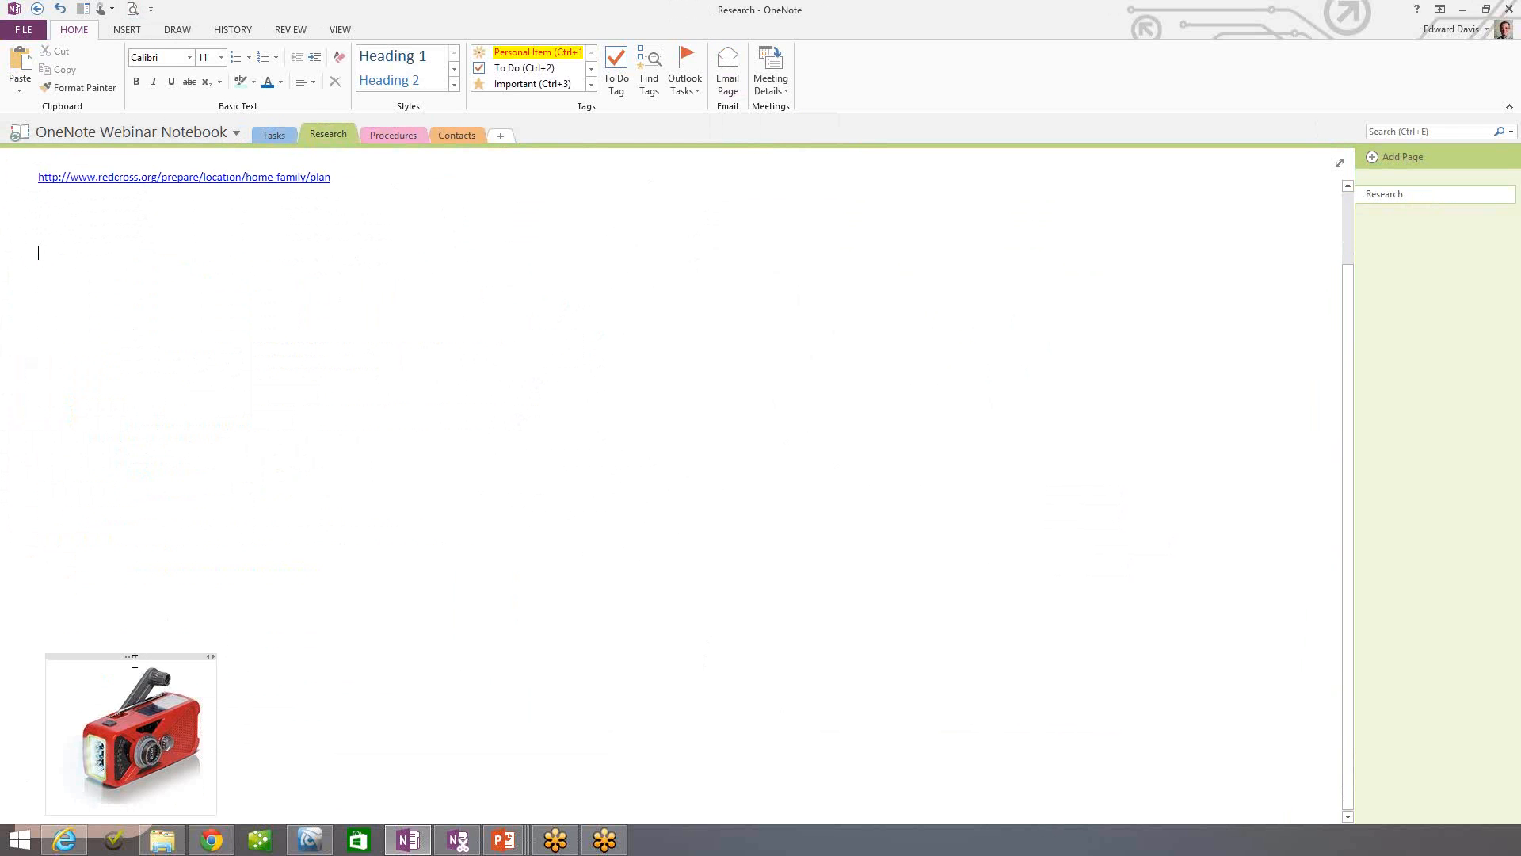
pyautogui.moveTo(130, 656); pyautogui.dragTo(119, 306)
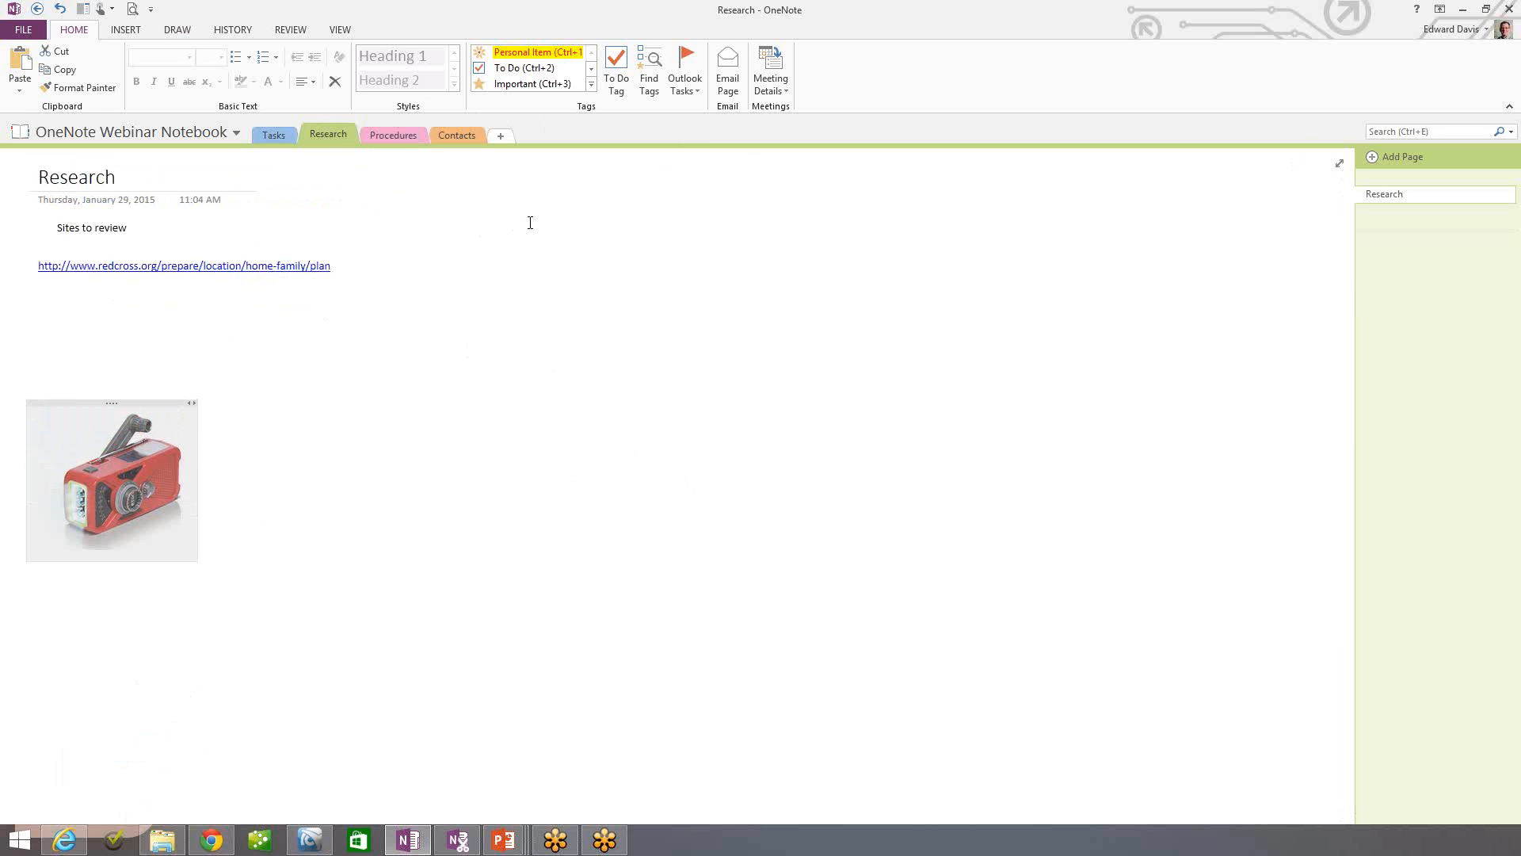
pyautogui.click(138, 33)
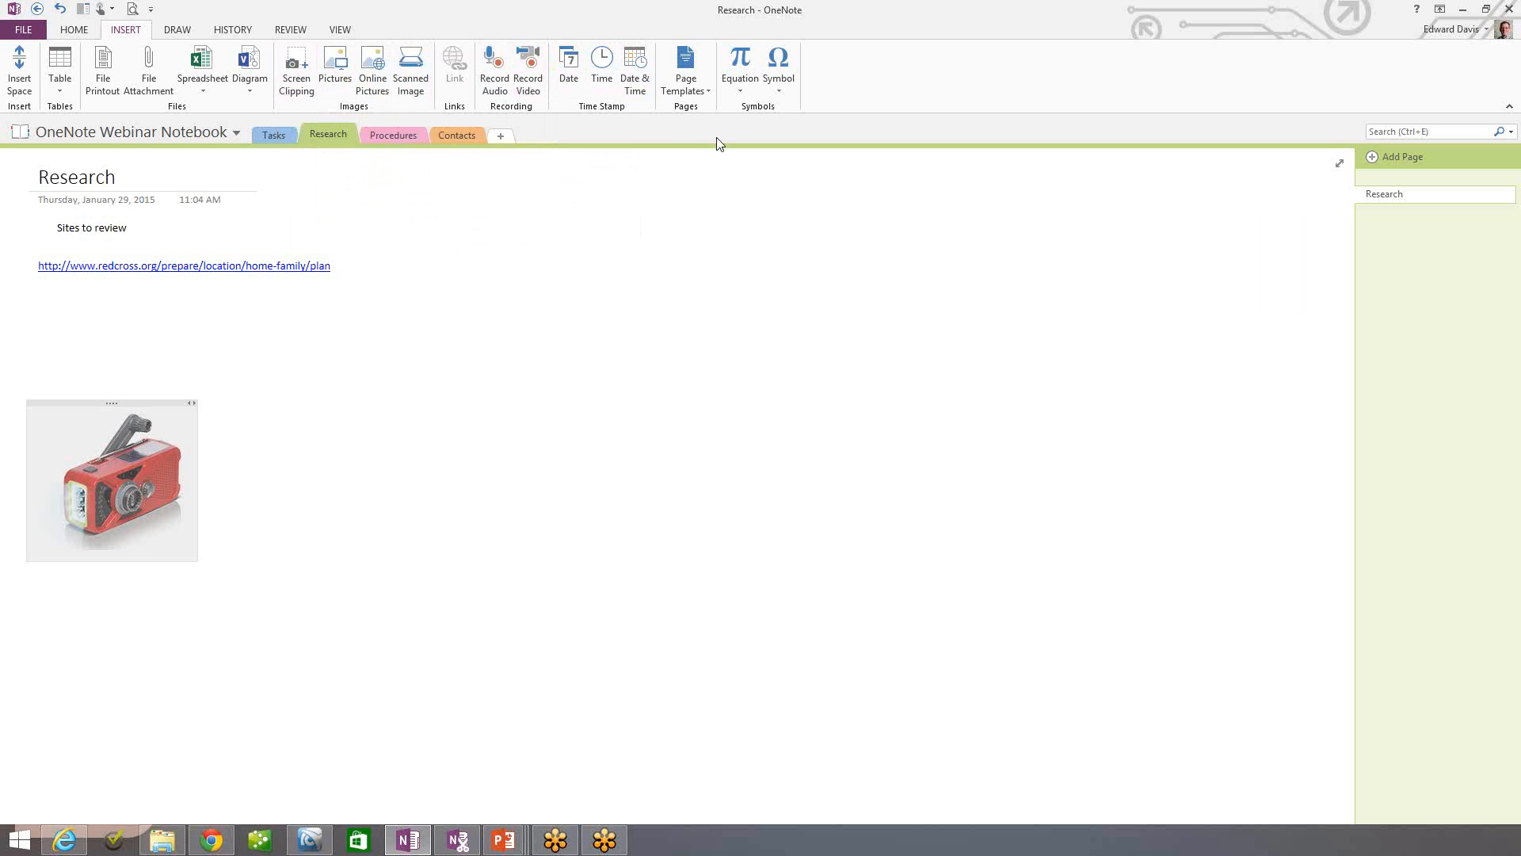
pyautogui.click(740, 63)
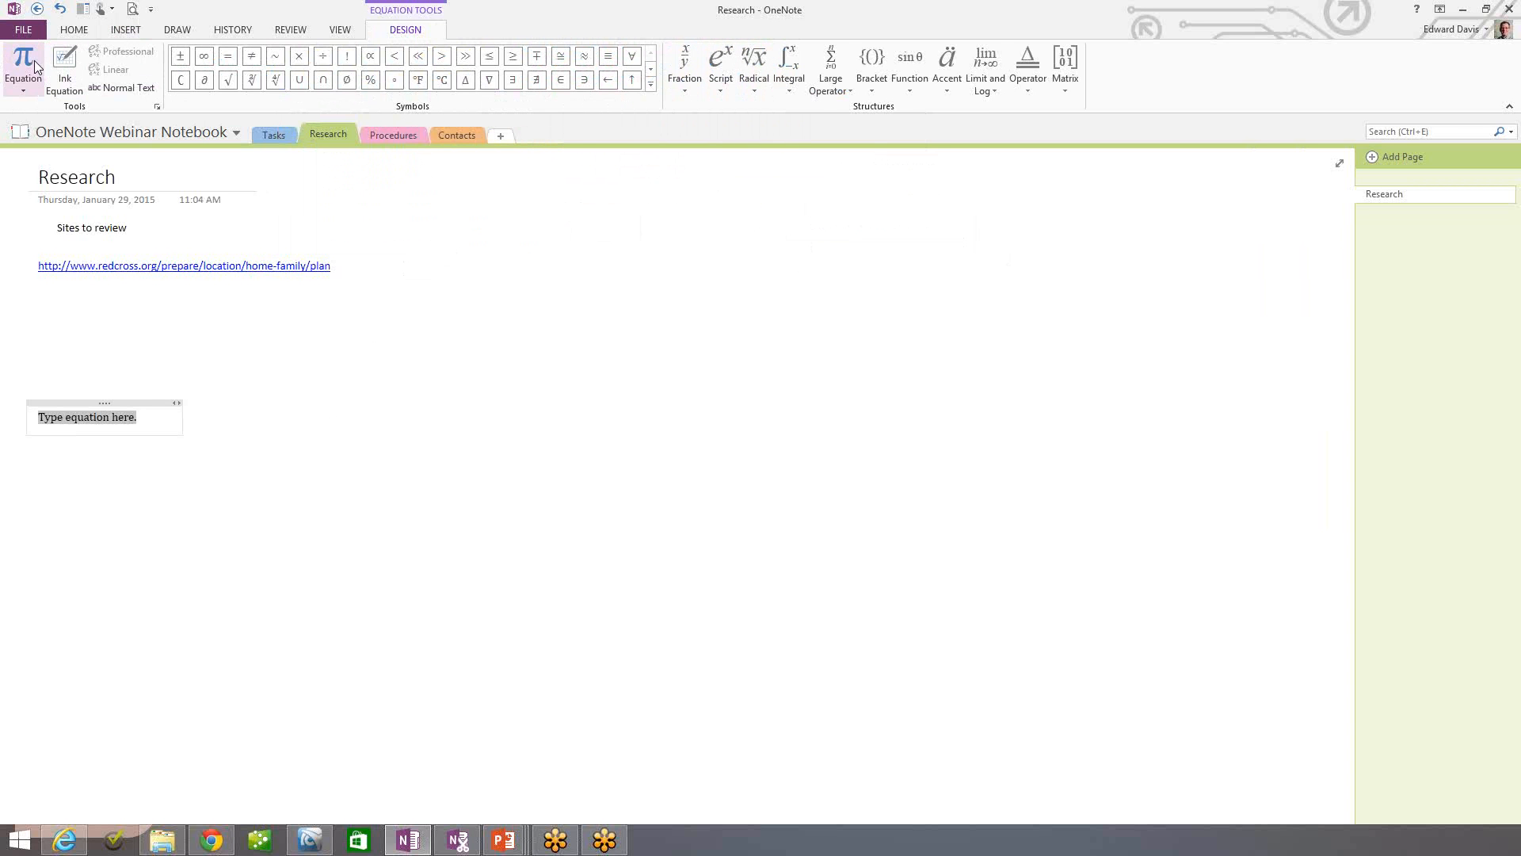
# - Draw a freehand blue pen scribble in the empty area beside the equation and cross it with a zigzag yellow highlighter stroke
pyautogui.click(178, 29)
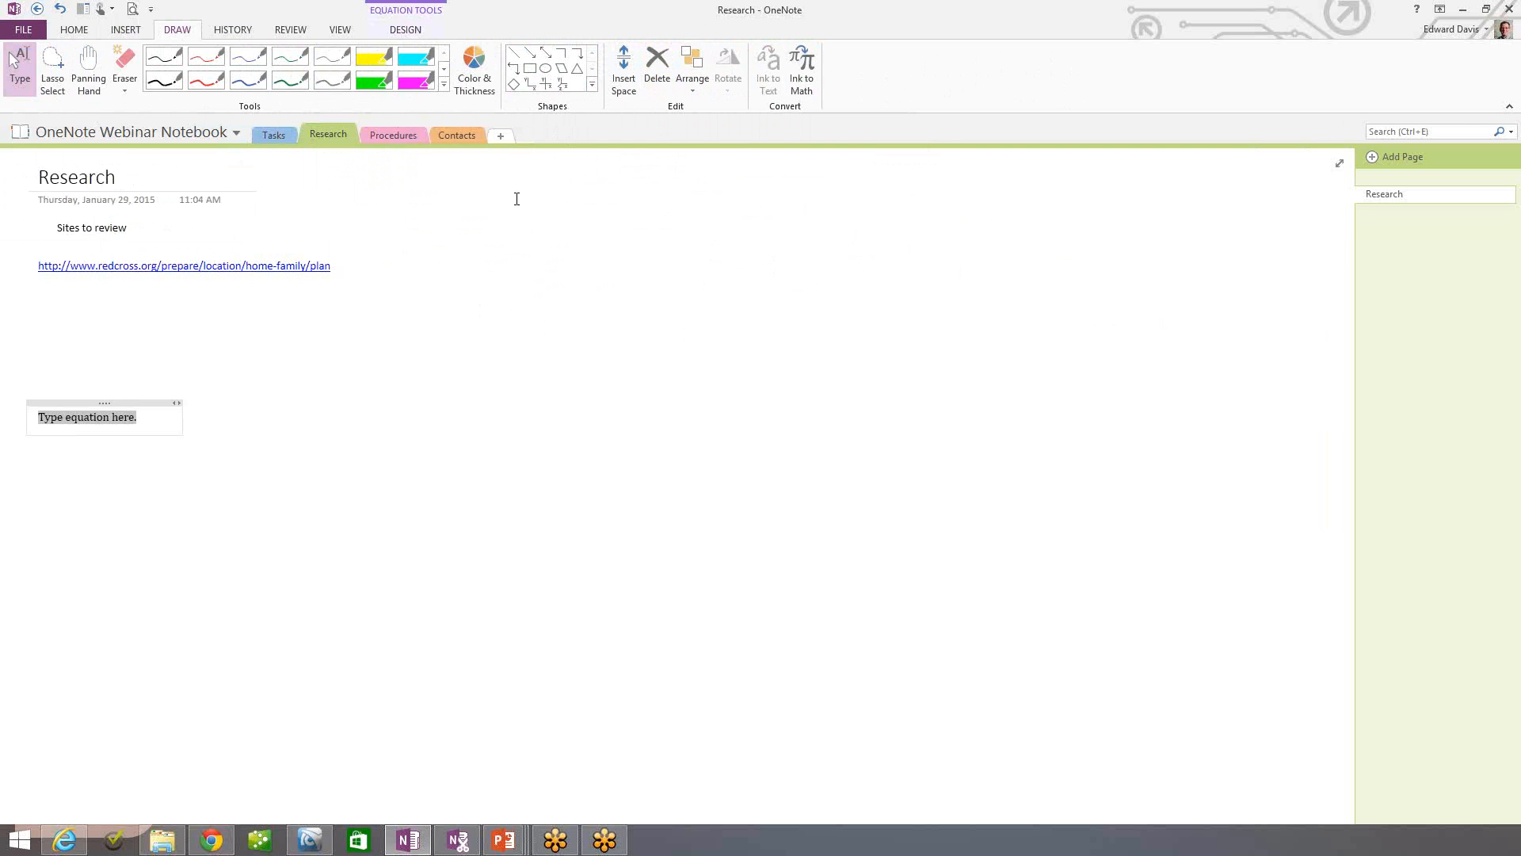
pyautogui.click(250, 57)
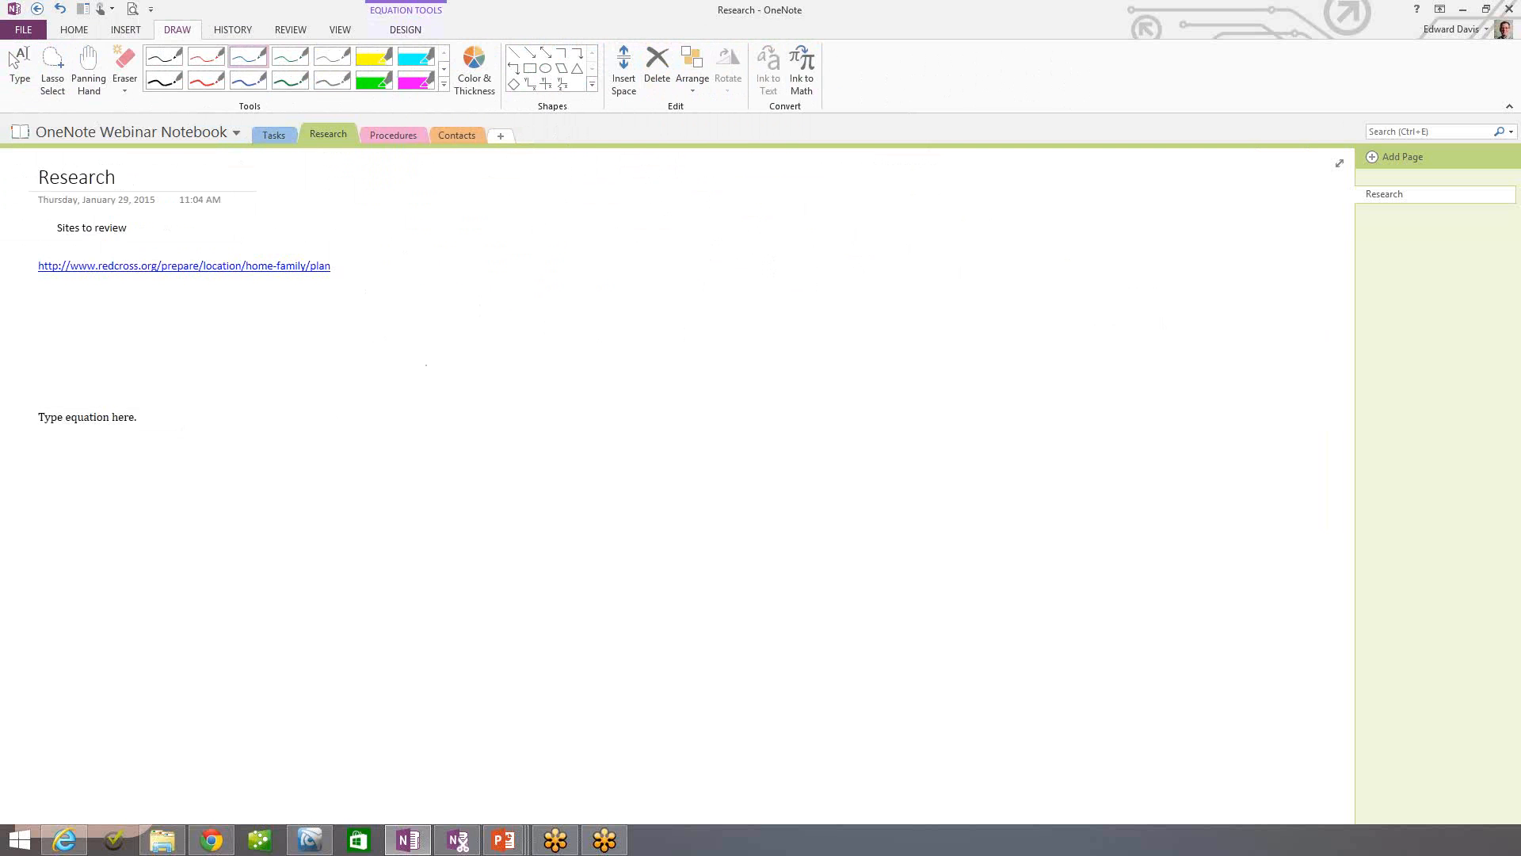
pyautogui.moveTo(426, 362)
pyautogui.mouseDown()
pyautogui.moveTo(622, 535)
pyautogui.moveTo(511, 495)
pyautogui.moveTo(395, 378)
pyautogui.moveTo(706, 453)
pyautogui.moveTo(479, 553)
pyautogui.moveTo(559, 417)
pyautogui.mouseUp()
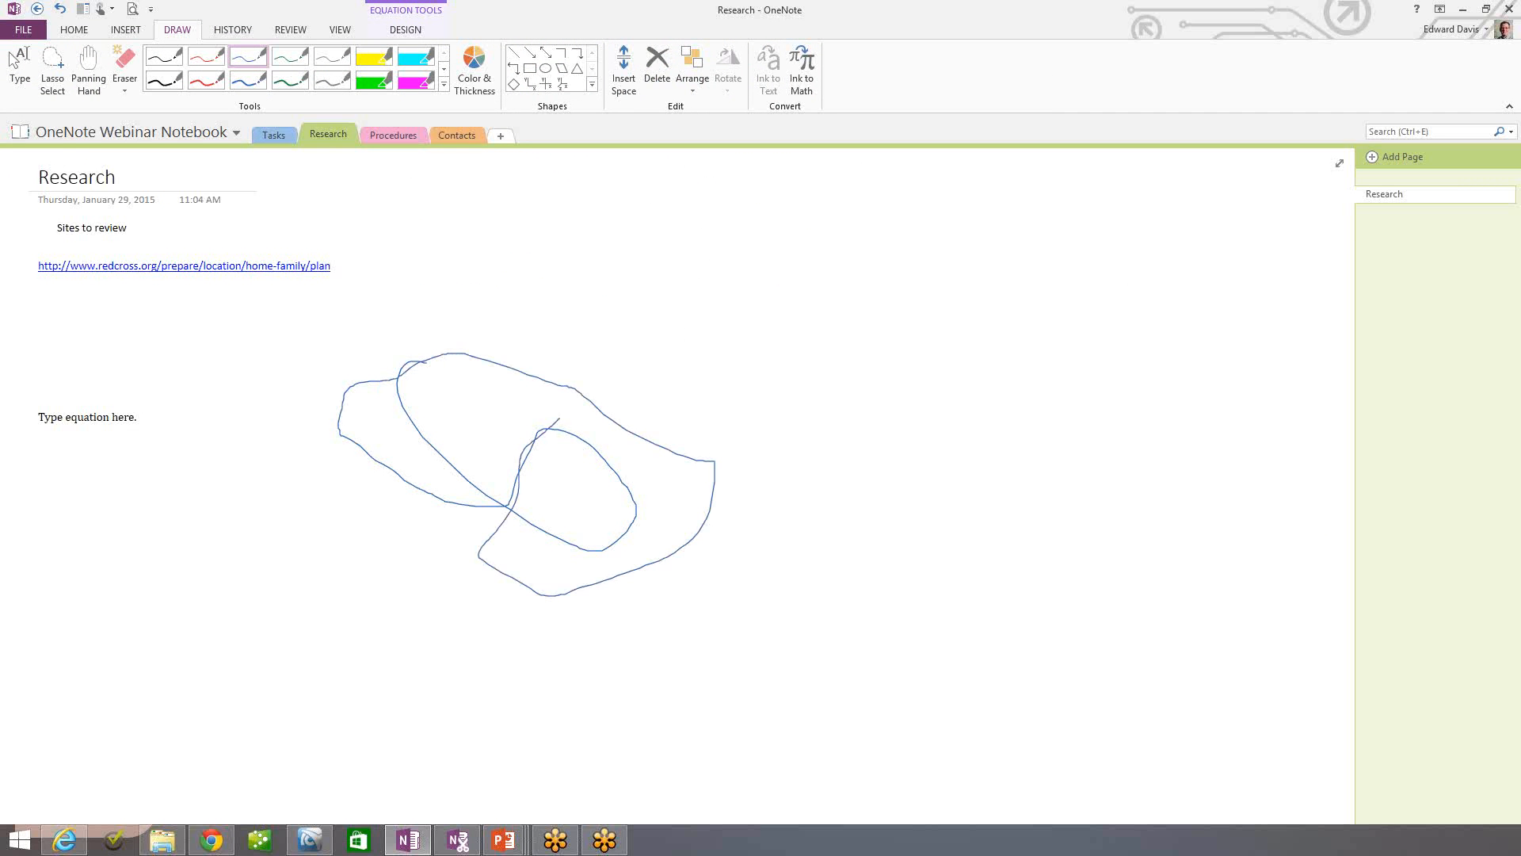
pyautogui.click(374, 55)
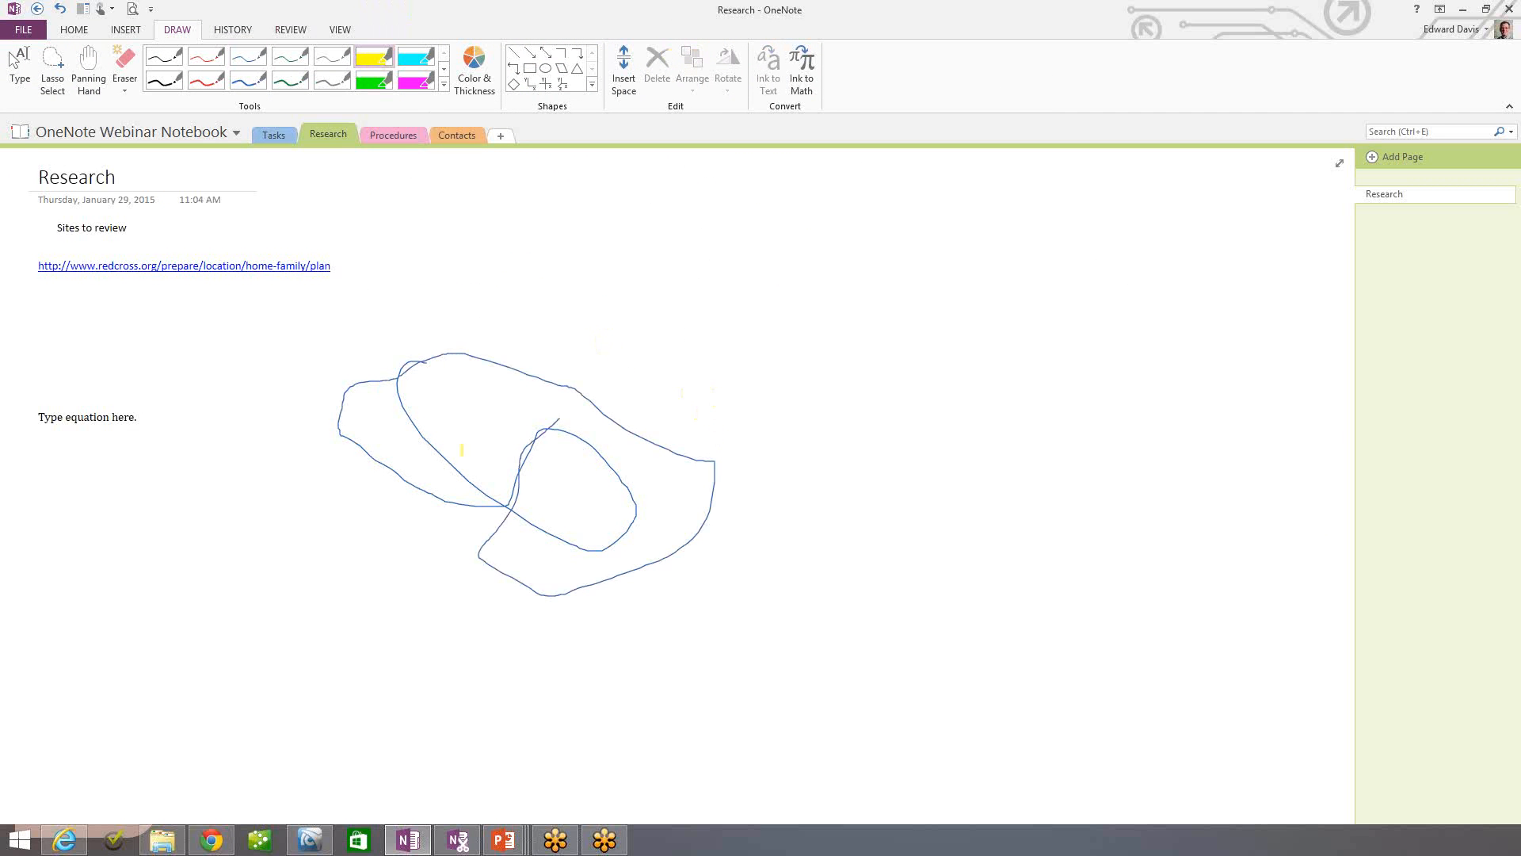
pyautogui.moveTo(606, 334)
pyautogui.mouseDown()
pyautogui.moveTo(369, 547)
pyautogui.moveTo(721, 464)
pyautogui.moveTo(539, 396)
pyautogui.moveTo(480, 278)
pyautogui.mouseUp()
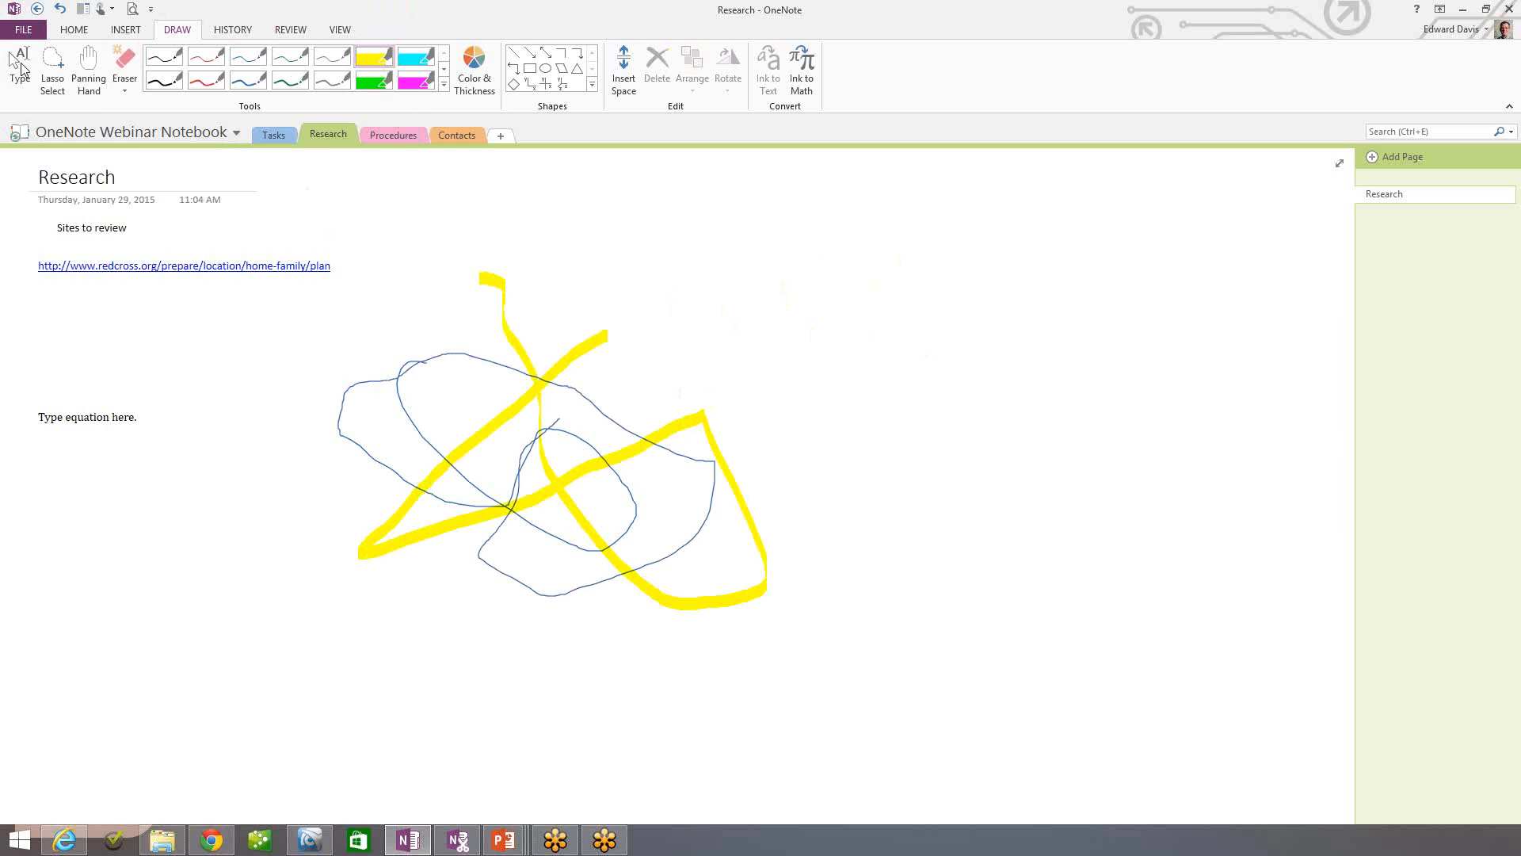
# - Erase the blue pen scribble and the yellow highlighter zigzag beside the equation on the Research page
pyautogui.click(127, 59)
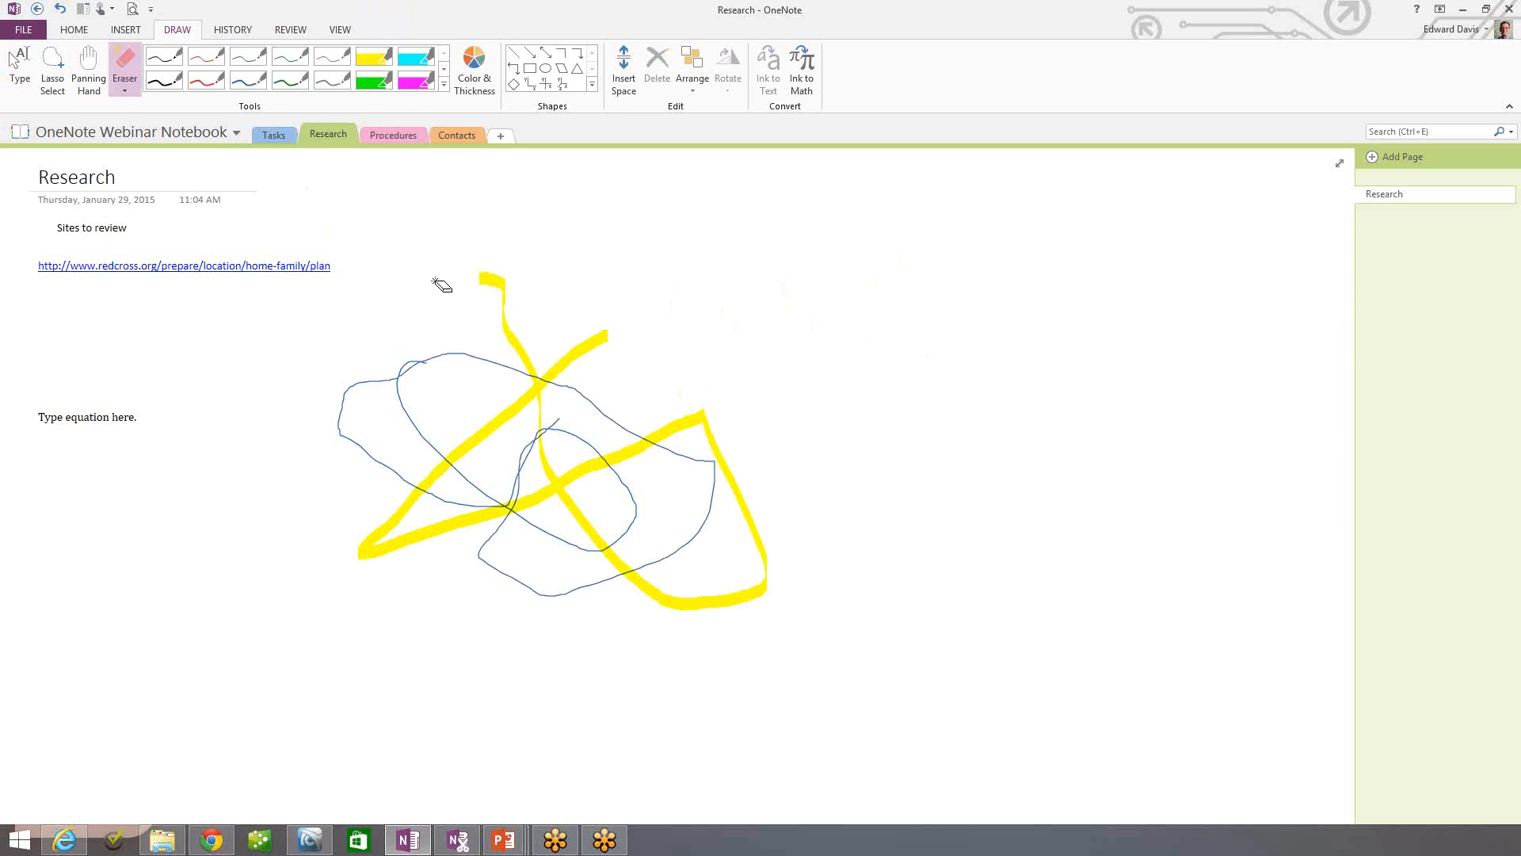
pyautogui.moveTo(578, 326); pyautogui.dragTo(516, 476)
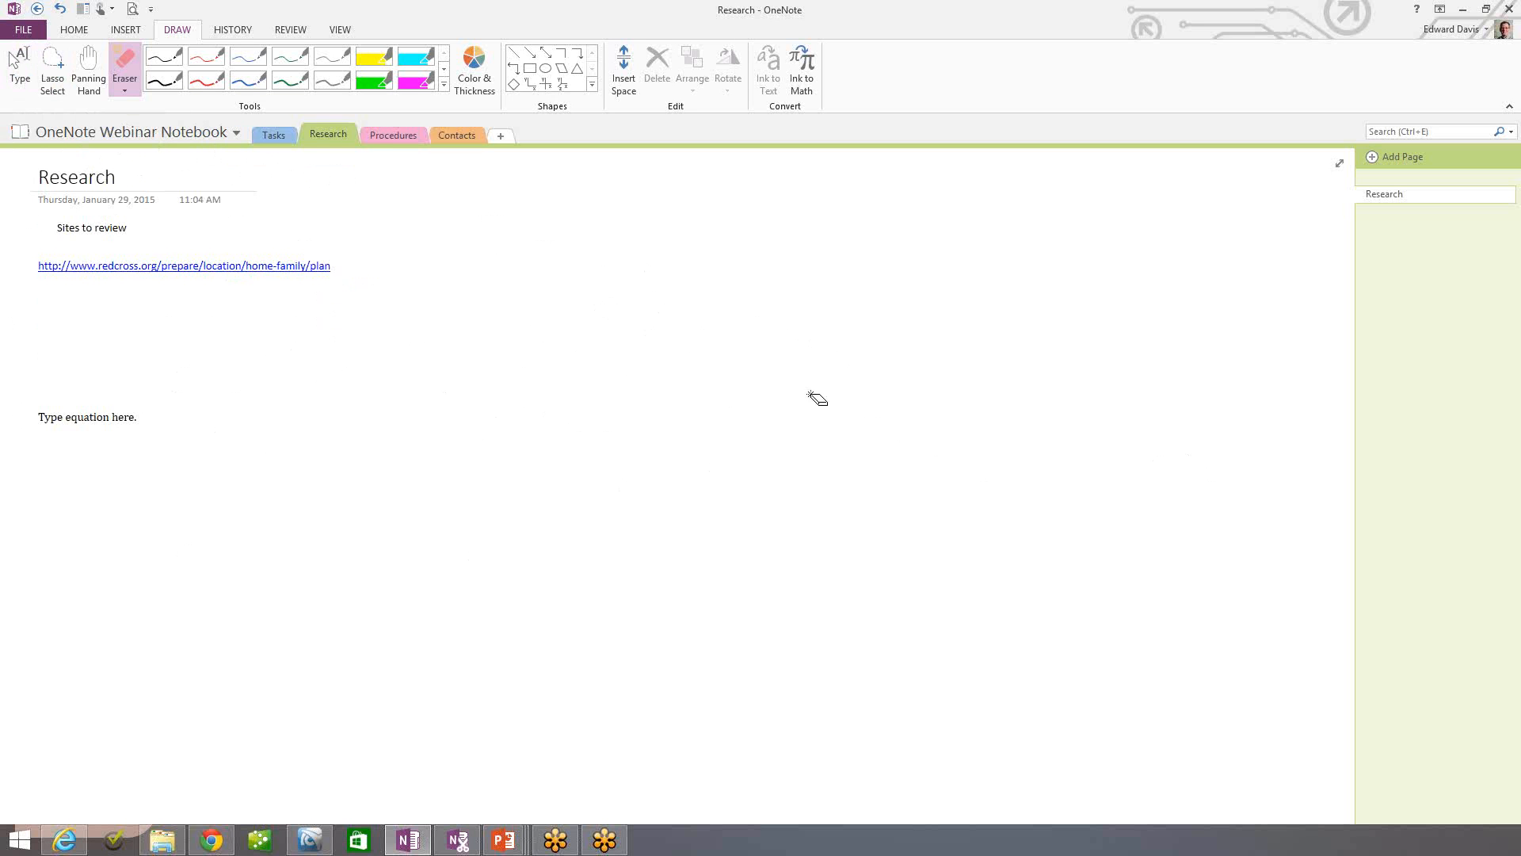
pyautogui.click(238, 30)
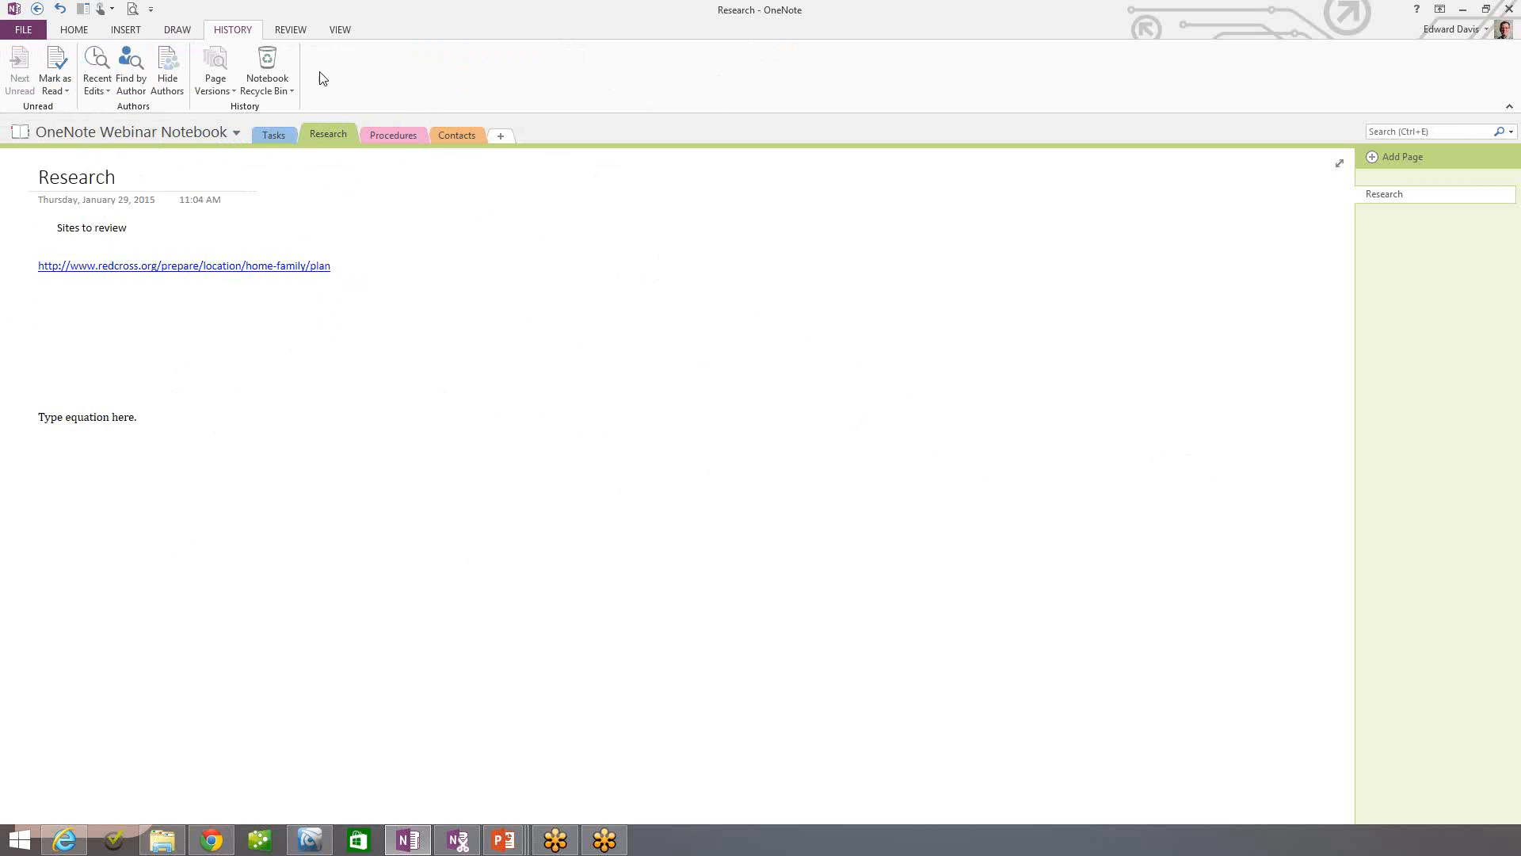
pyautogui.click(304, 33)
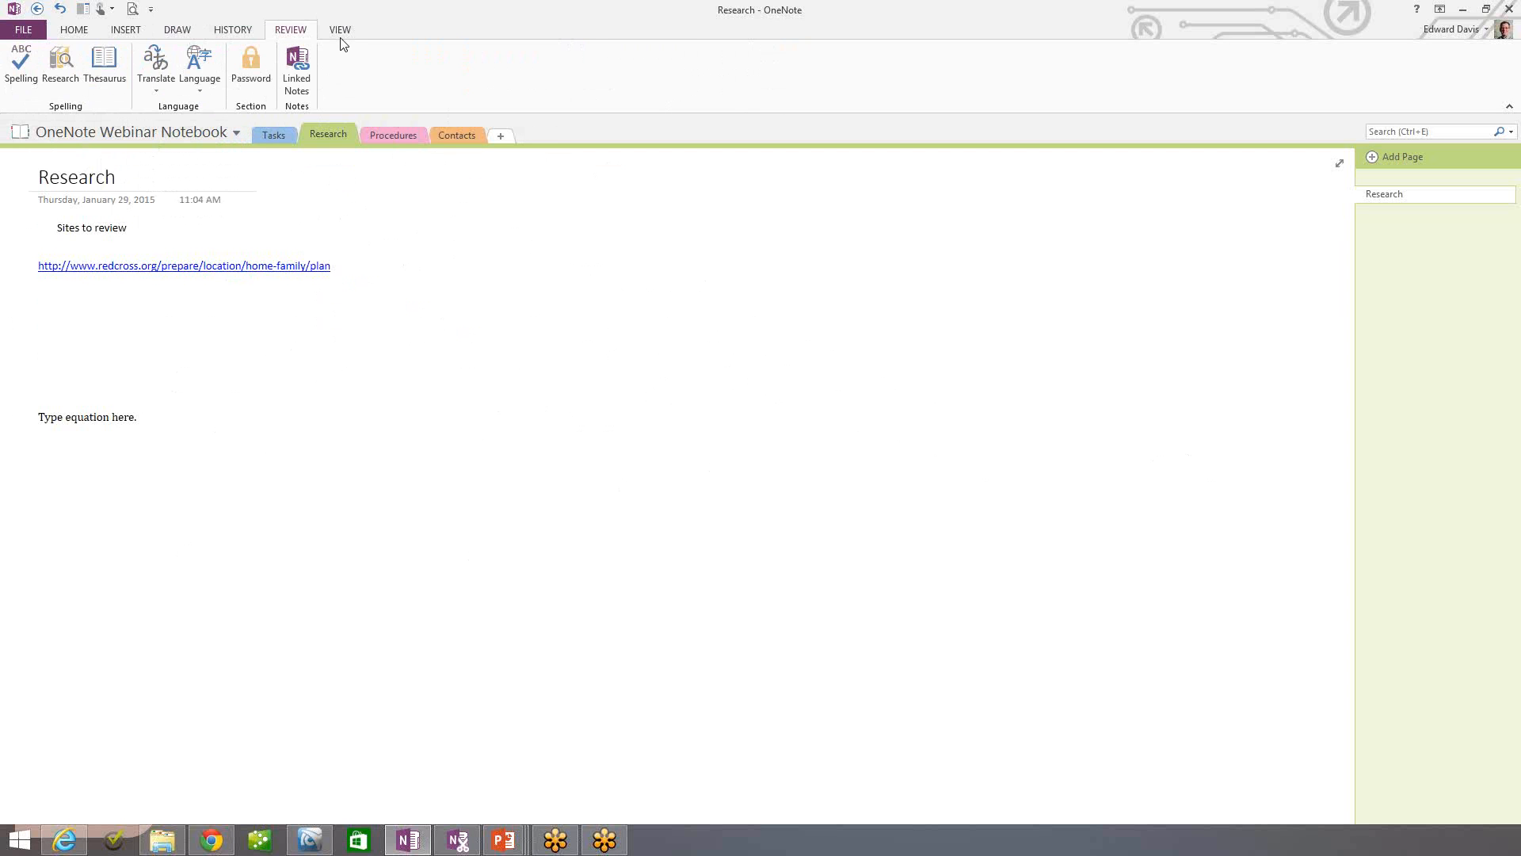
pyautogui.click(91, 31)
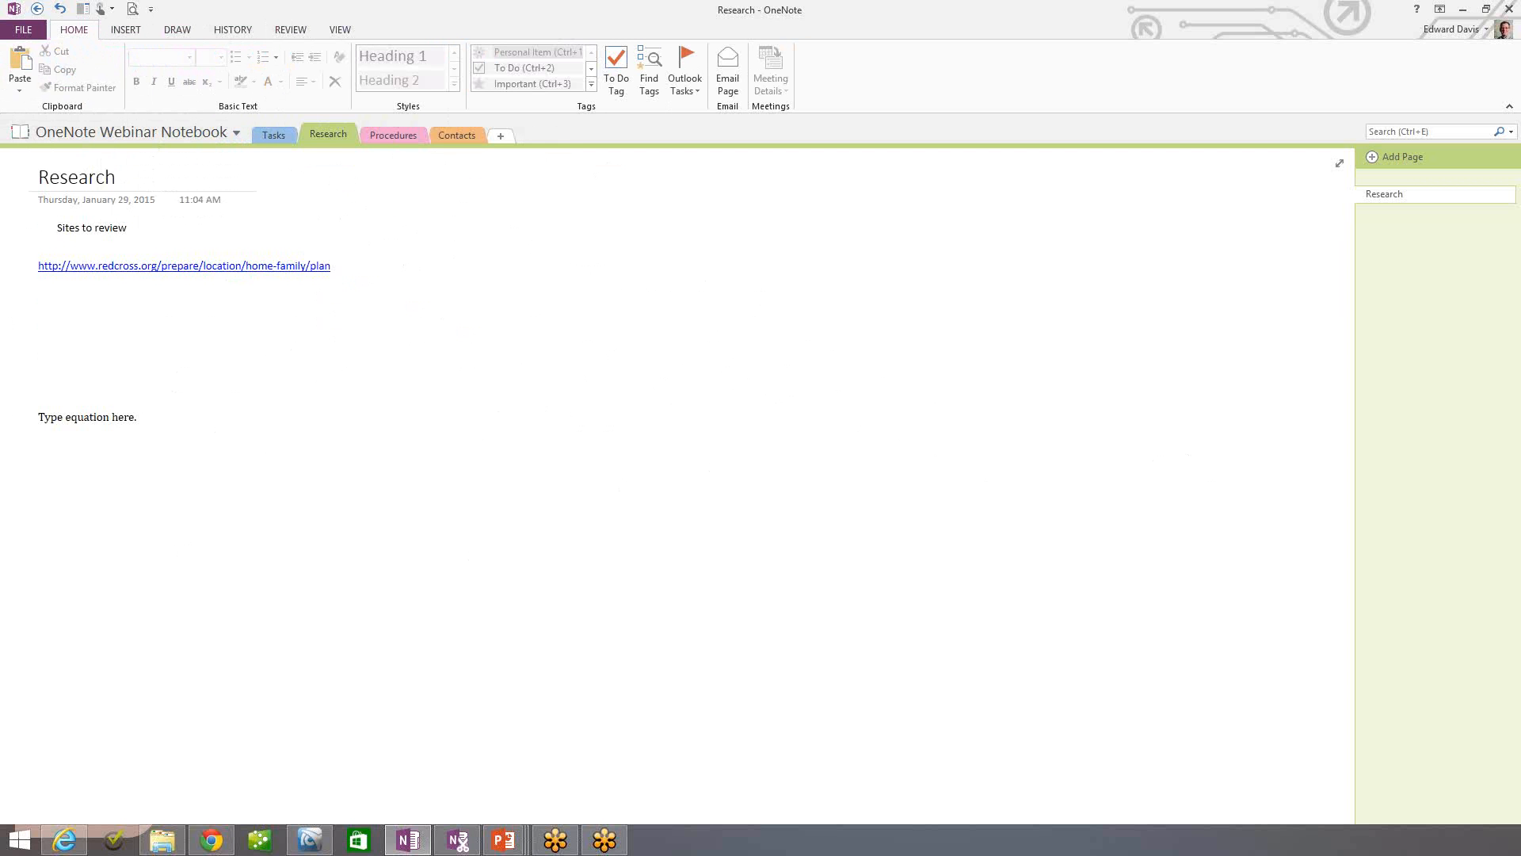
pyautogui.click(1047, 830)
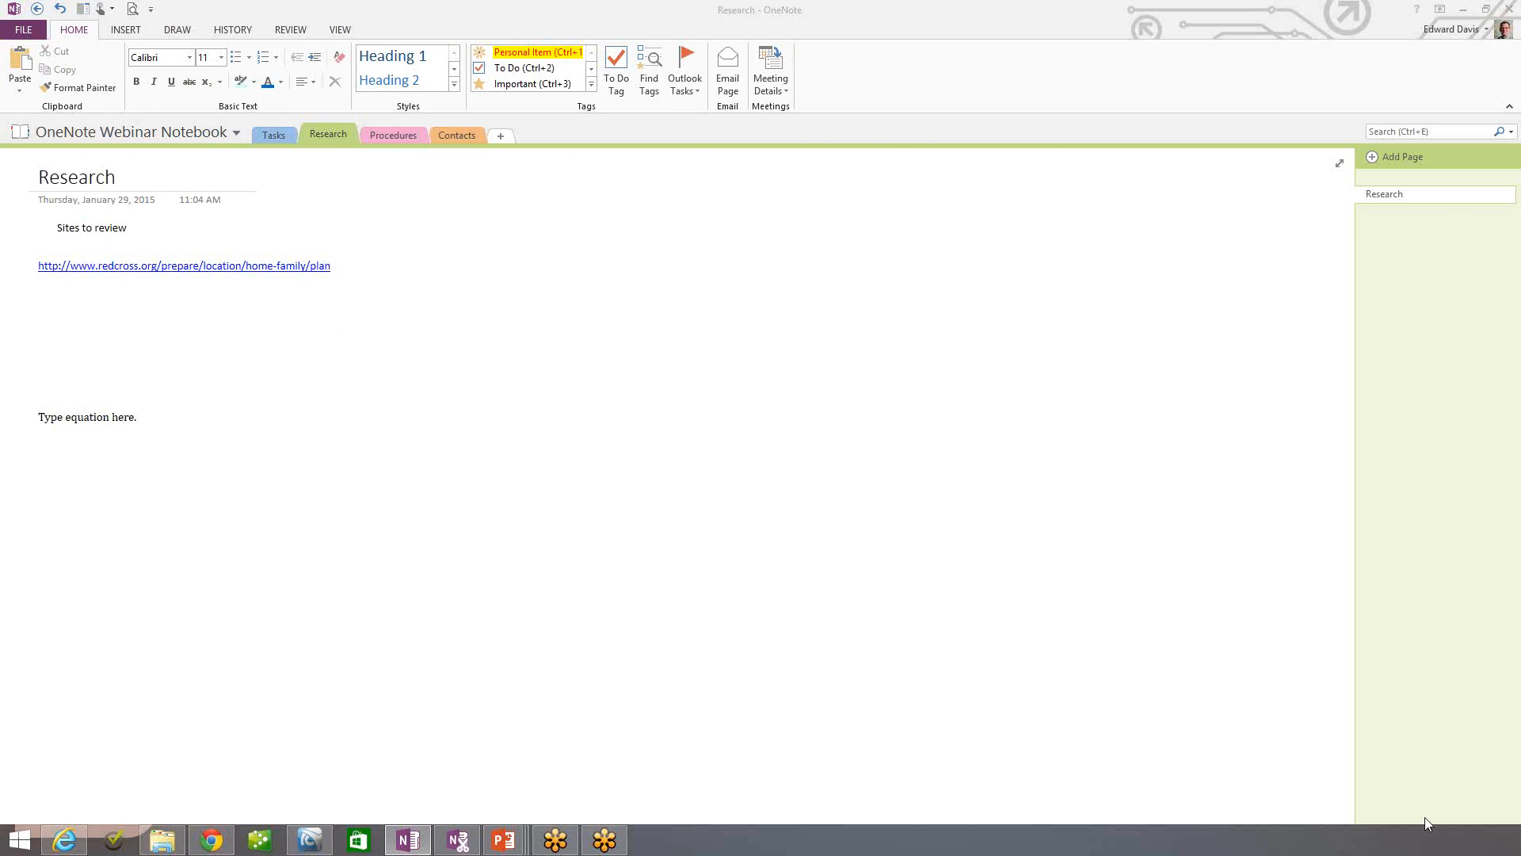